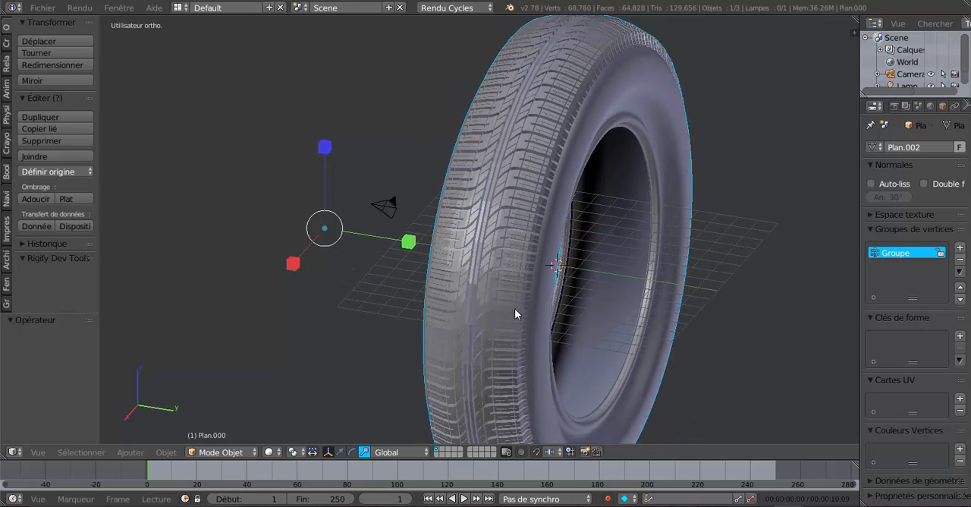
- Examine the finished tyre's tread, and view the reference image "image ref rainurage de pneu.png" in the image viewer
scroll(459, 272, up, 1)
shift+middle_drag(579, 294, 468, 286)
scroll(473, 279, down, 2)
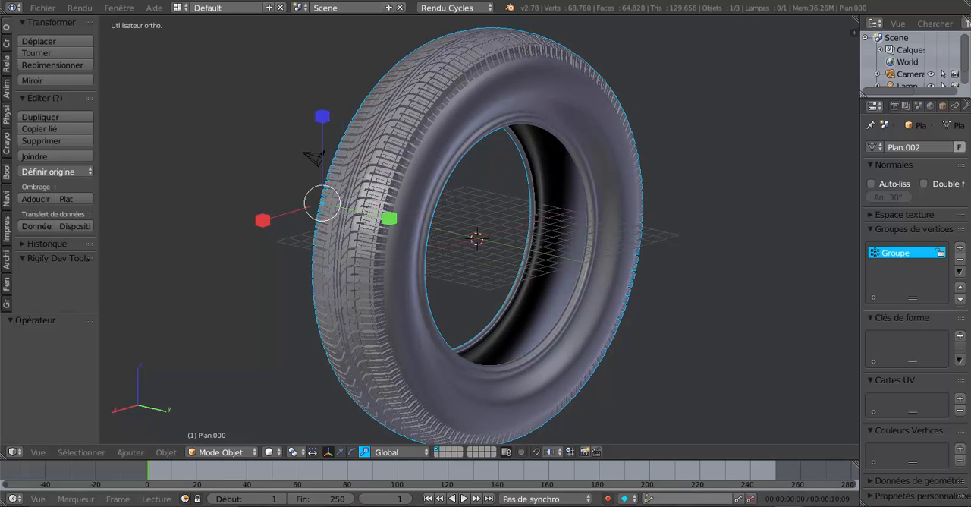
mouse_move(773, 506)
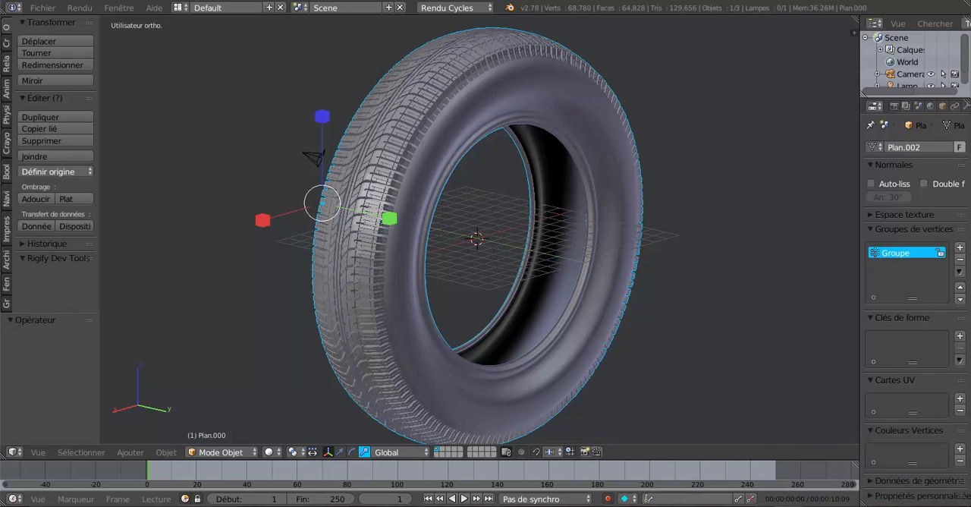
click(672, 506)
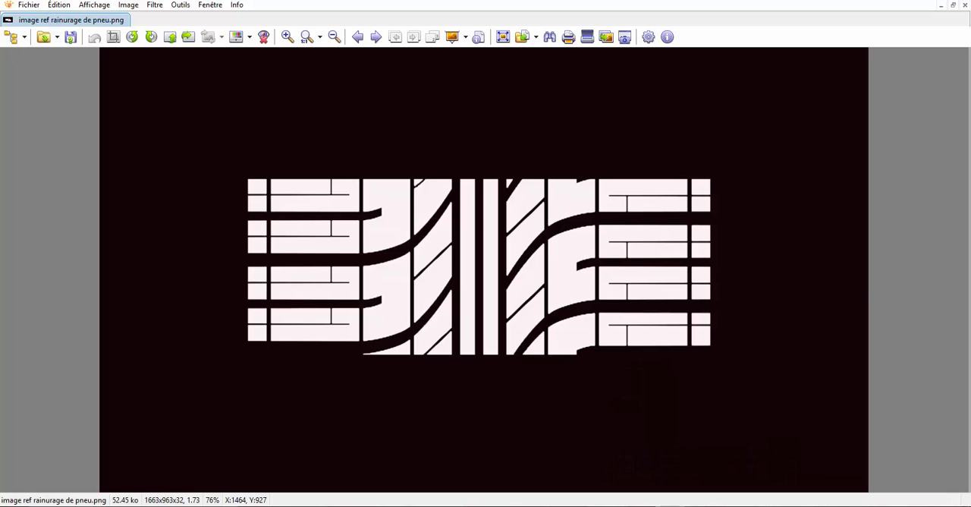
- Switch to the Blender window with the tread tracing and examine the faces already traced over the diagonal blocks
click(657, 506)
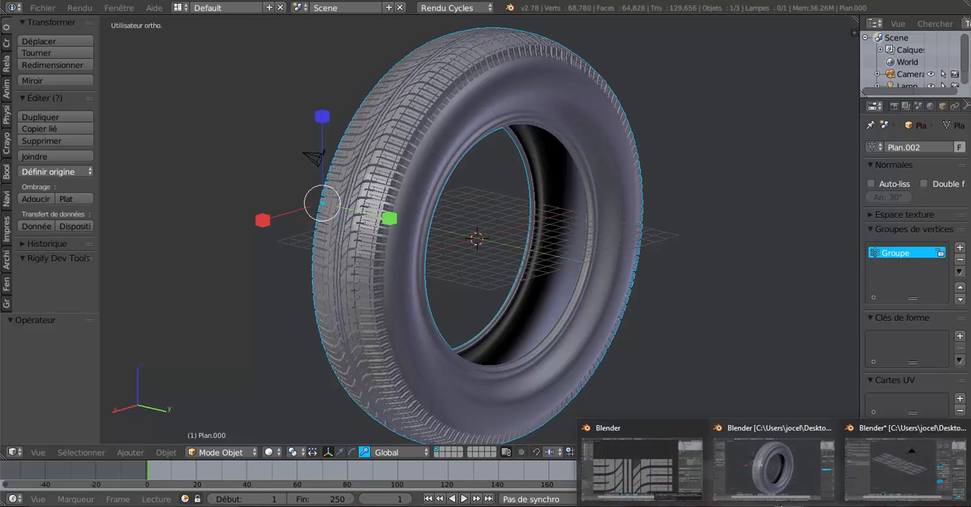
click(671, 462)
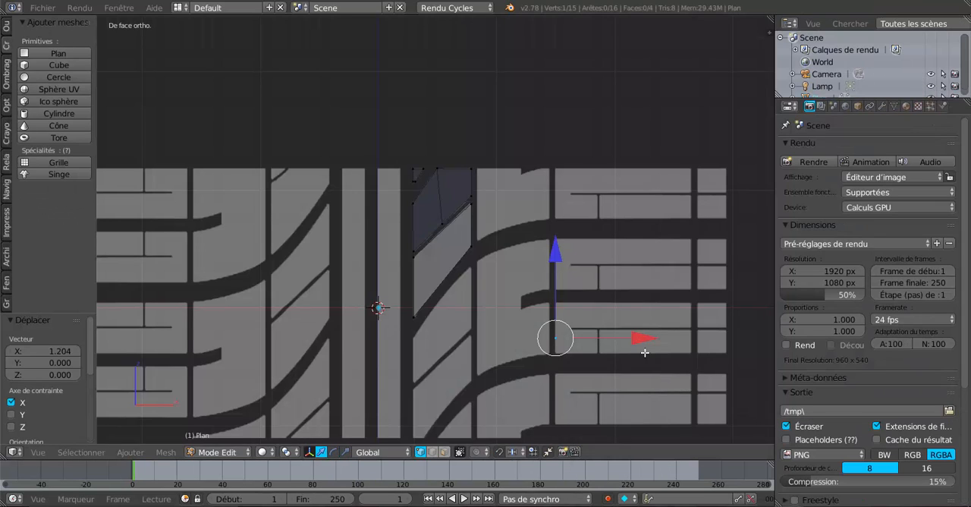
scroll(635, 344, down, 4)
scroll(442, 219, up, 6)
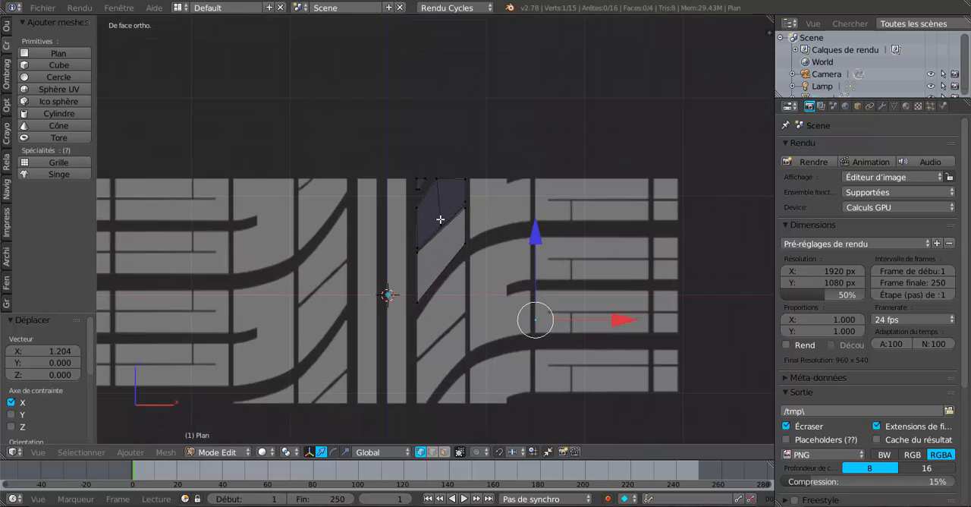
scroll(455, 219, up, 3)
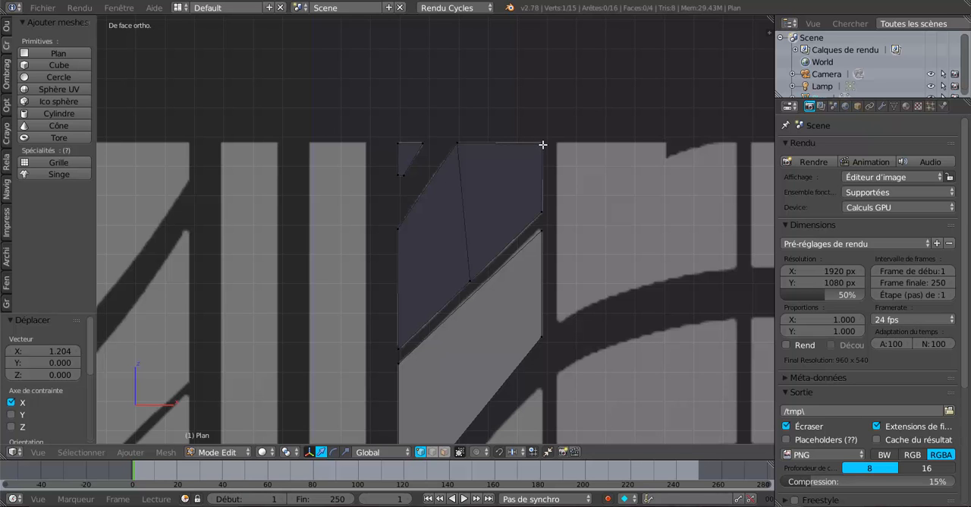
scroll(542, 144, down, 6)
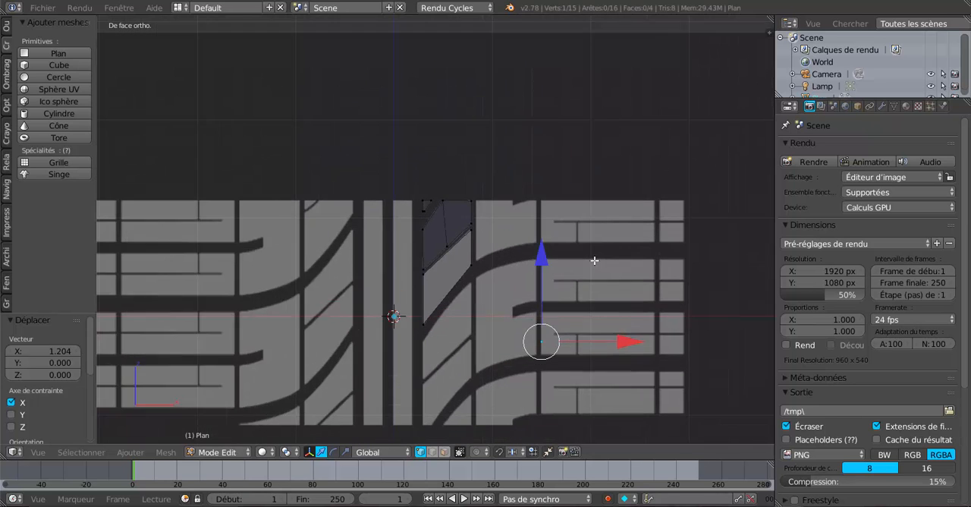
scroll(594, 260, up, 5)
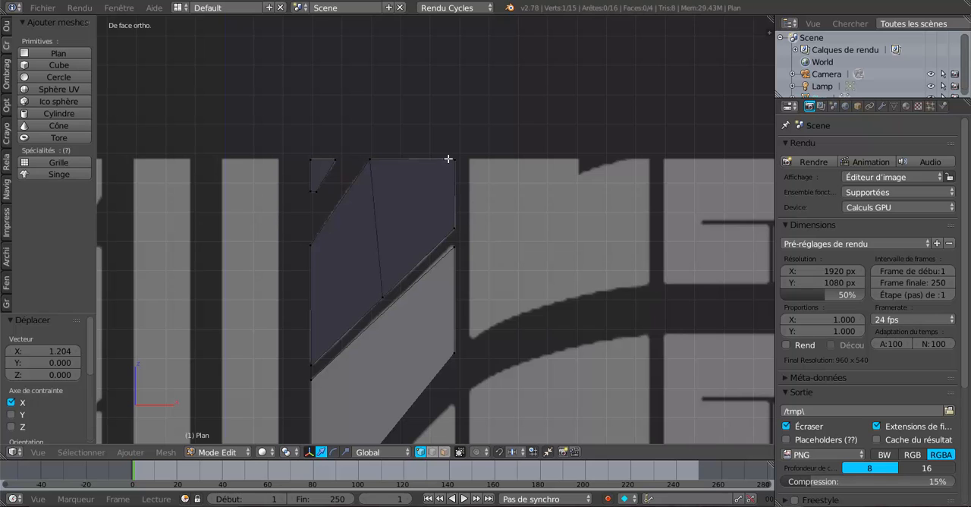
scroll(548, 235, down, 4)
shift+middle_drag(573, 278, 562, 179)
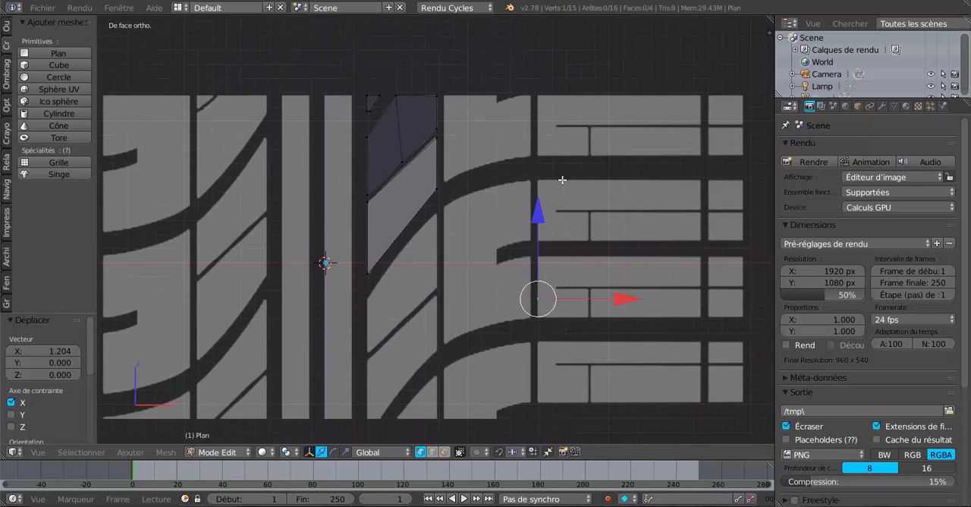
- Move the selected vertex -0.123 along Z onto the lower inner corner of a rectangular side block in the reference
scroll(534, 240, up, 2)
scroll(585, 273, down, 3)
drag(507, 202, 515, 230)
scroll(540, 314, up, 3)
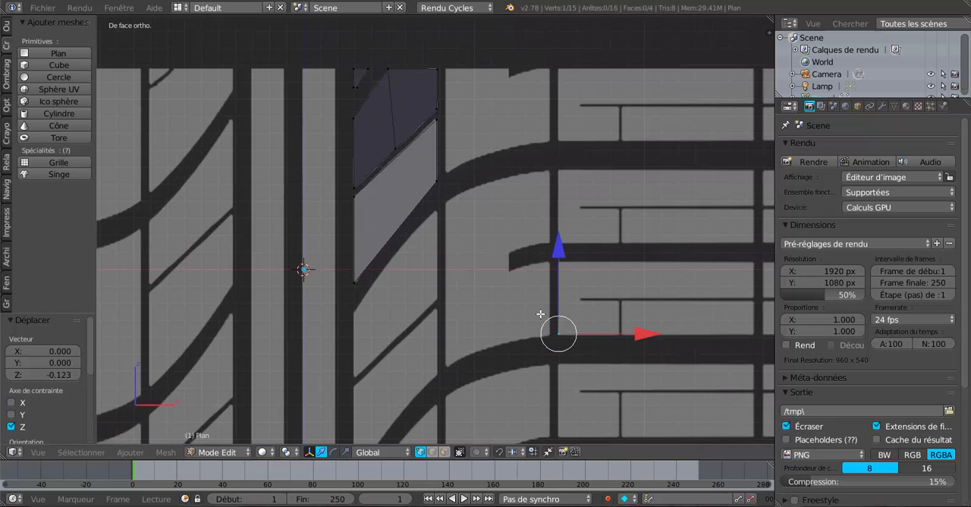
shift+middle_drag(532, 310, 481, 291)
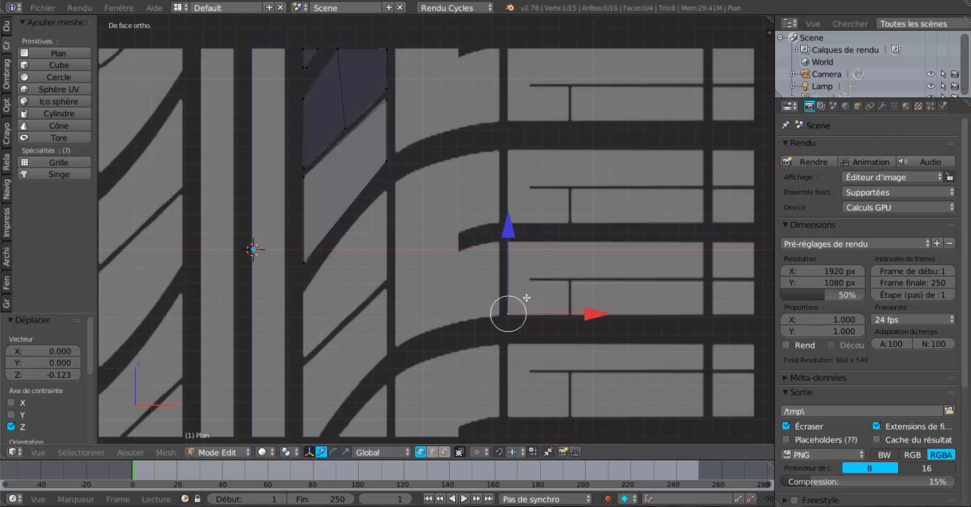
- Extrude the vertex 0.421 up along Z to the block's upper inner corner
key(e)
right_click(527, 295)
drag(506, 233, 512, 163)
scroll(552, 267, down, 1)
shift+middle_drag(566, 277, 520, 265)
scroll(485, 295, up, 1)
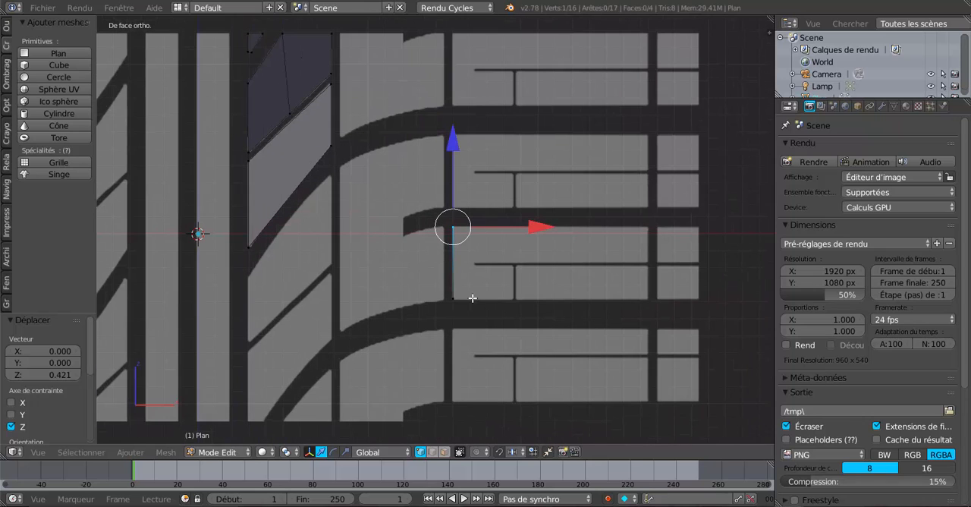
- Extrude the block's vertical inner edge 1.446 along X to the outer border of the tread pattern
shift+right_click(459, 287)
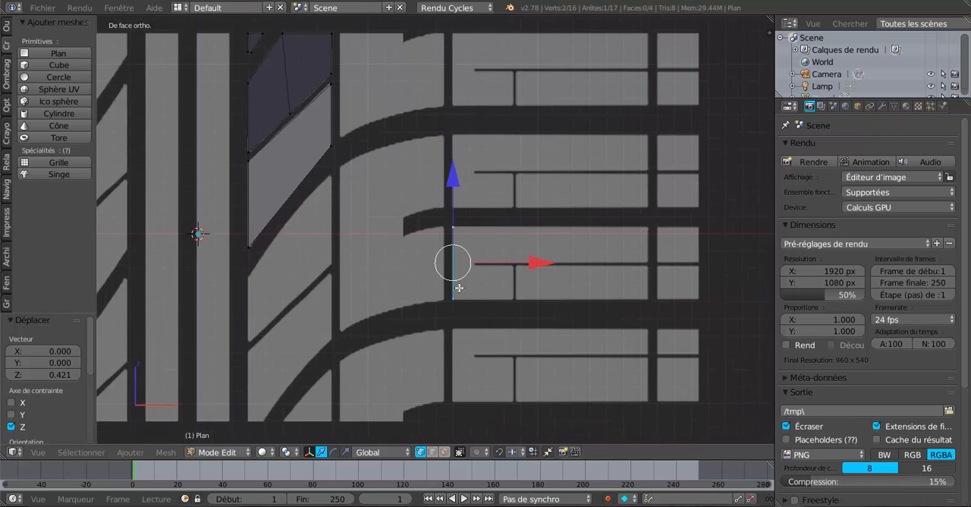
key(e)
right_click(507, 296)
drag(546, 264, 111, 263)
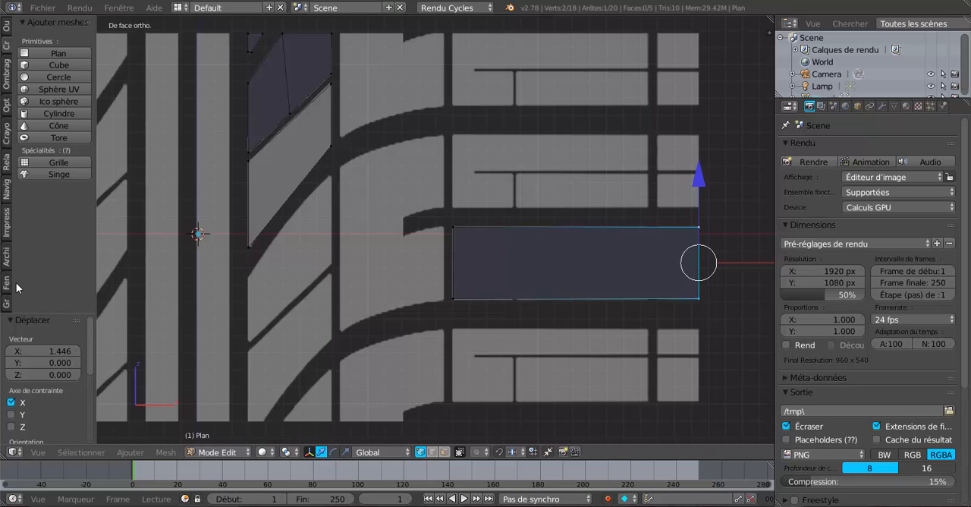
- Display the mesh in wireframe and add a vertical loop cut, slid by -0.580 to the wide vertical groove's inner edge
key(z)
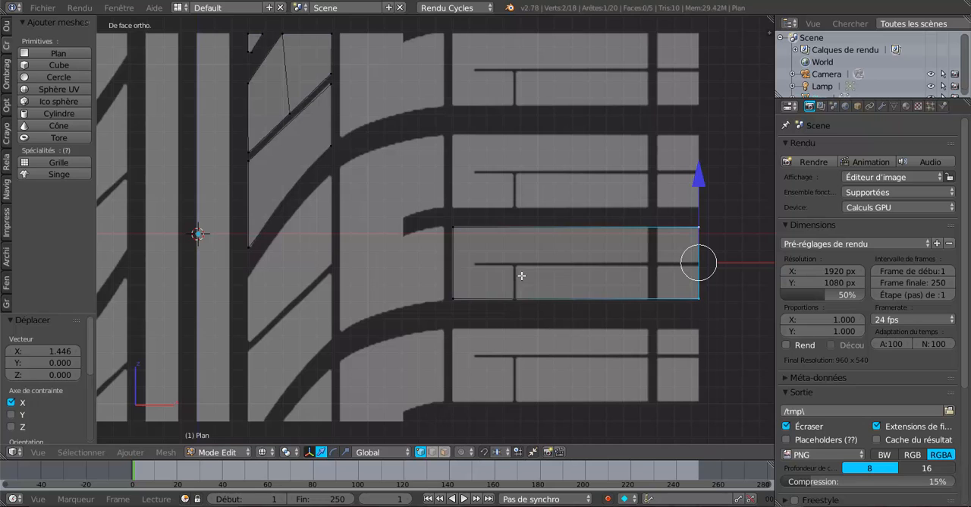
shift+middle_drag(542, 278, 473, 269)
scroll(475, 270, down, 1)
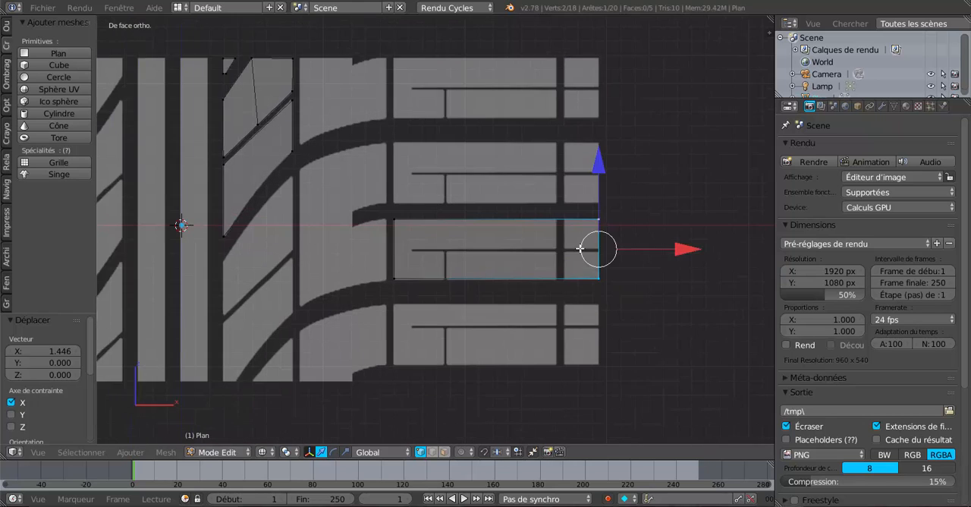
scroll(581, 248, up, 2)
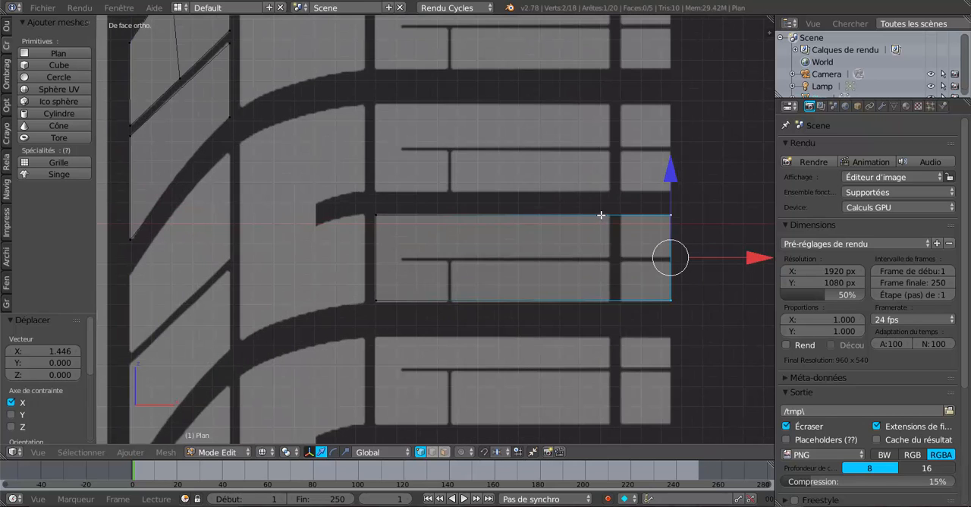
key(ctrl+r)
click(600, 215)
right_click(618, 216)
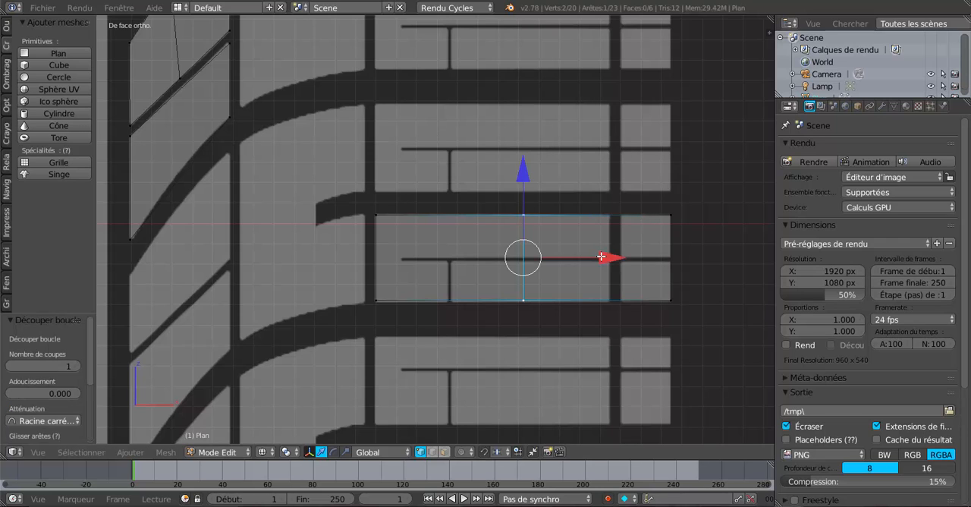
key(g)
key(g)
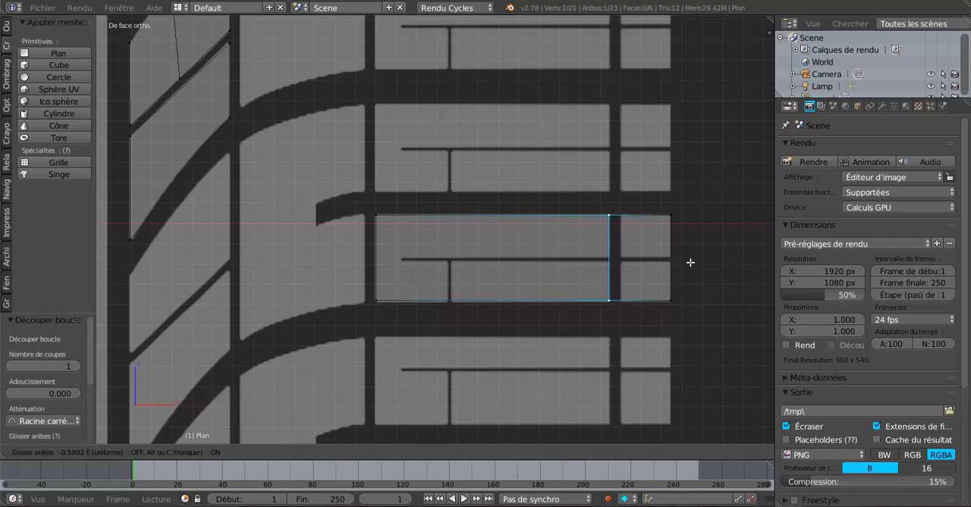
click(691, 262)
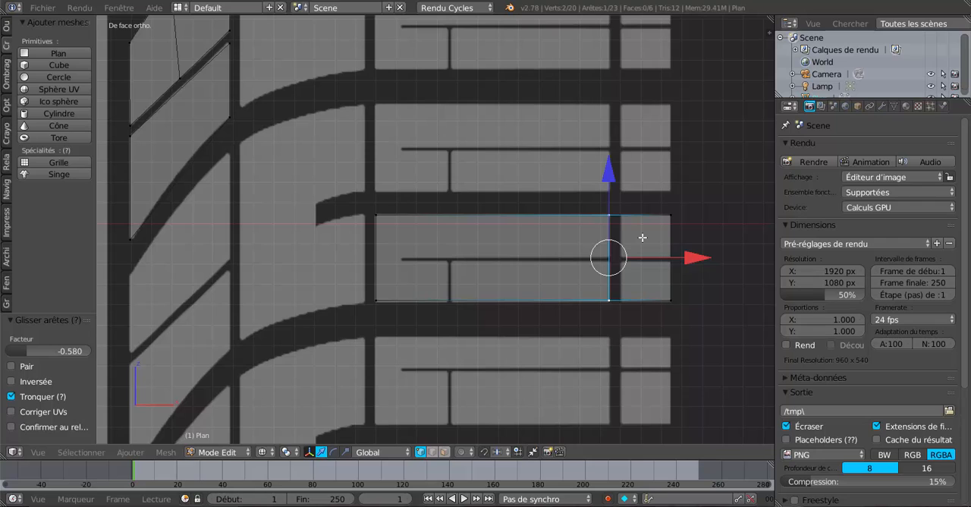
- Add two more vertical loop cuts: one on the wide groove's outer edge, one close to the block's outer border
key(ctrl+r)
click(642, 237)
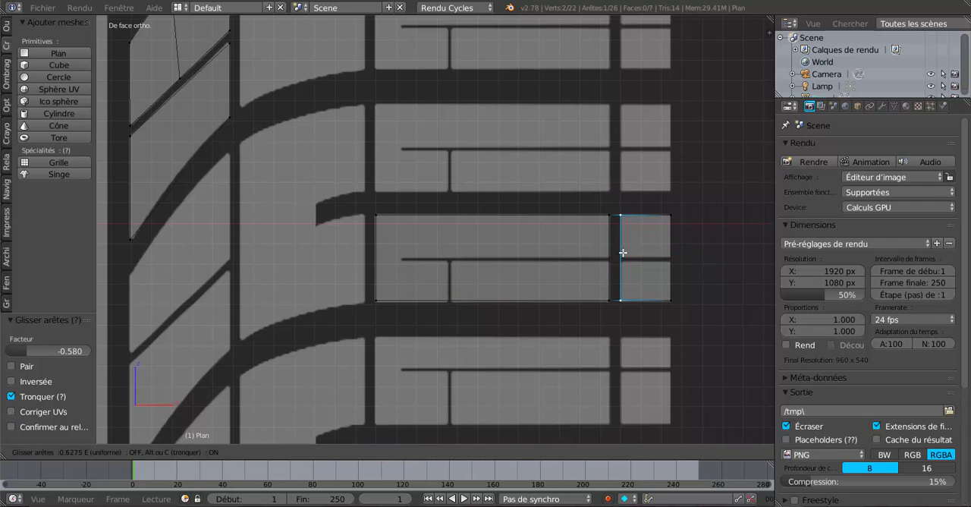
click(623, 252)
key(ctrl+r)
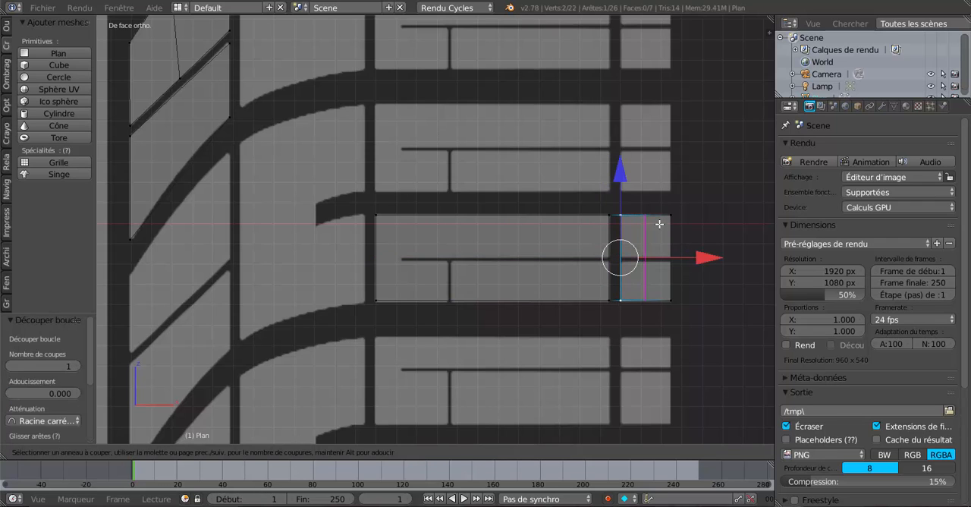
click(657, 223)
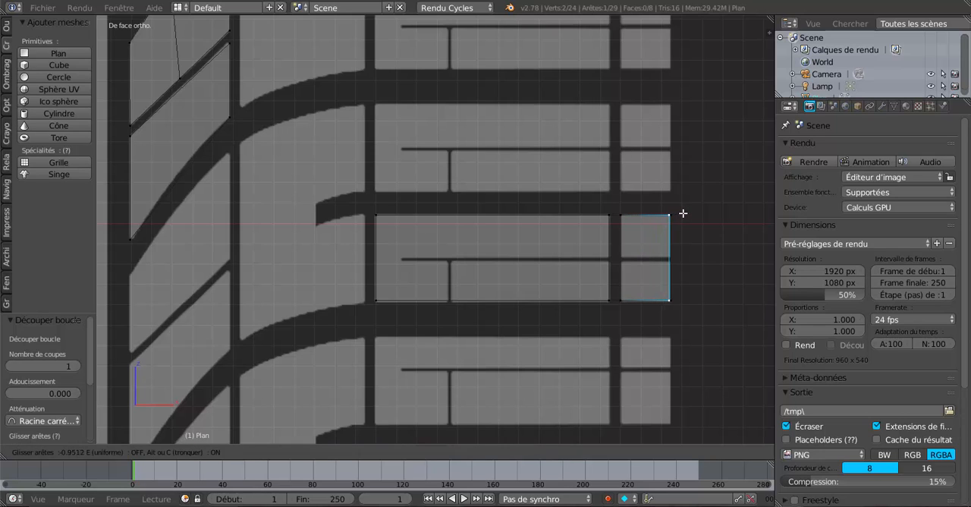
click(683, 214)
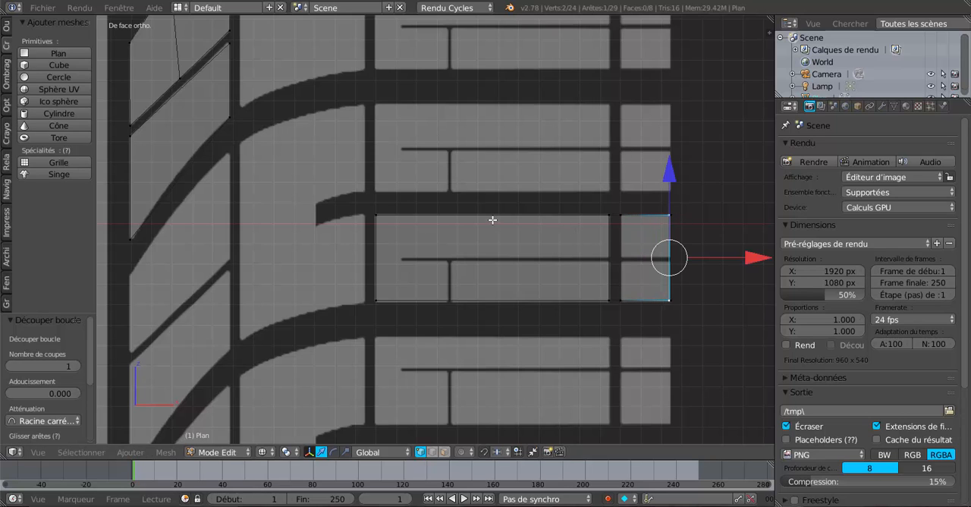
- Add two vertical loop cuts in the large part of the block, bounding the narrow vertical groove
key(ctrl+r)
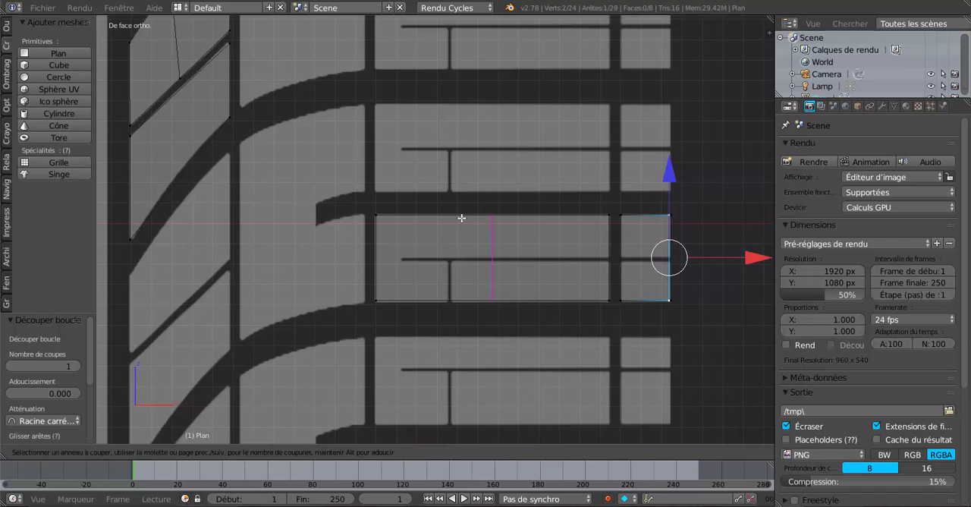
click(459, 218)
click(421, 223)
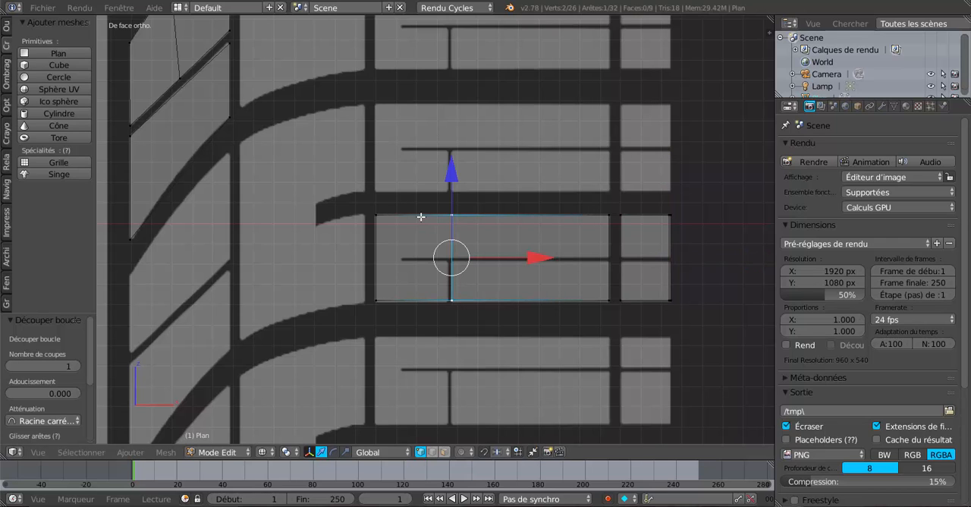
key(ctrl+r)
click(413, 217)
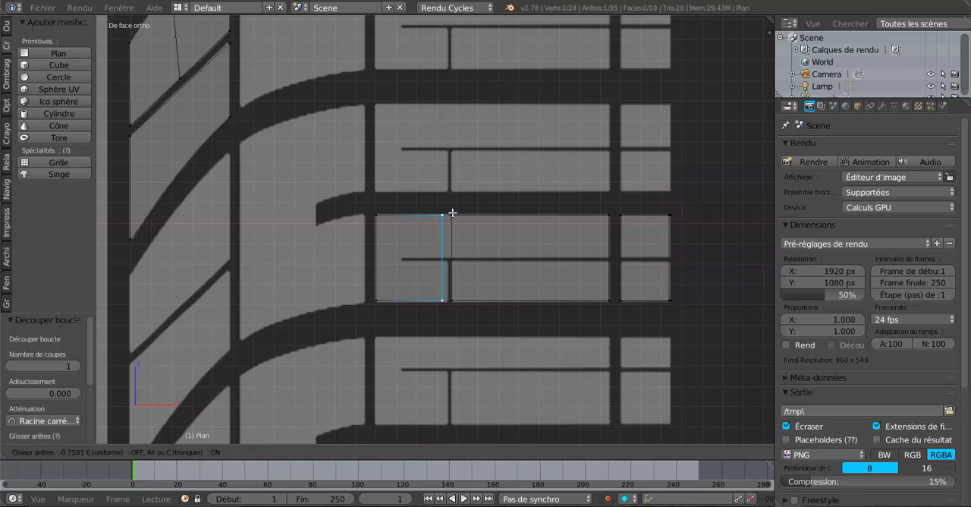
click(454, 212)
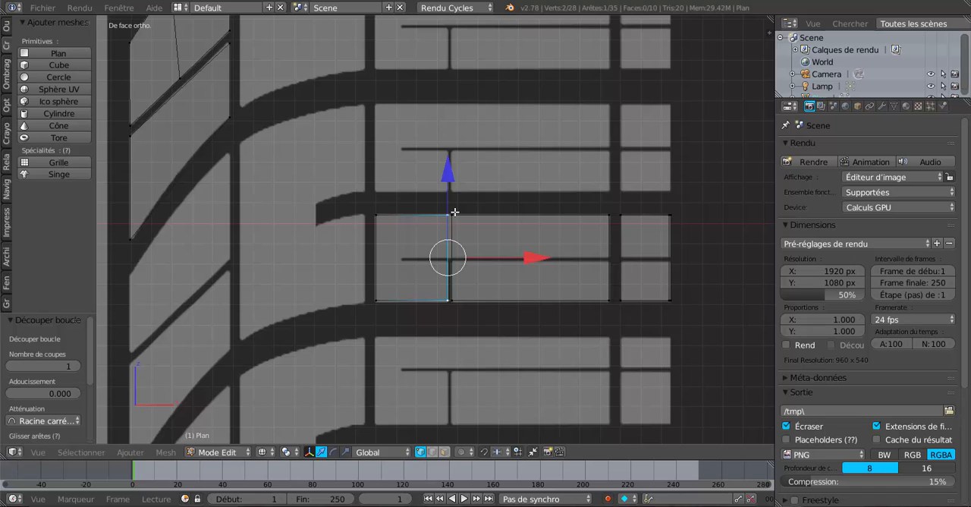
- Add two horizontal loop cuts across the block, one centred and one just below it, to bound the thin horizontal groove
key(ctrl+r)
click(666, 246)
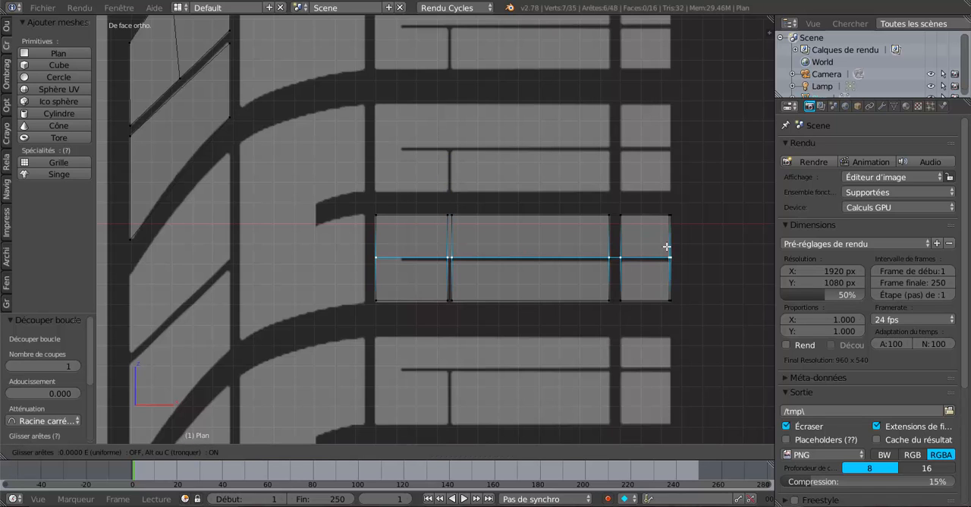
right_click(666, 245)
scroll(687, 278, up, 1)
key(ctrl+r)
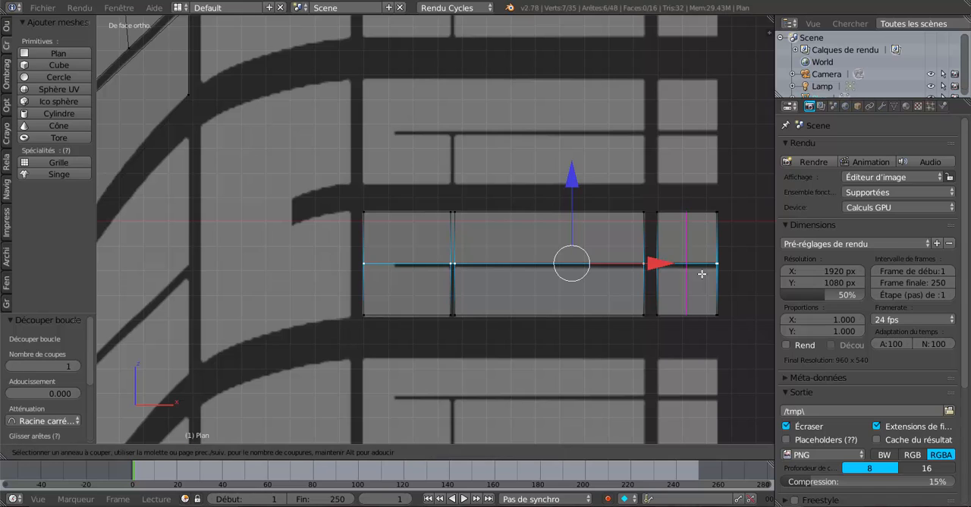
click(722, 273)
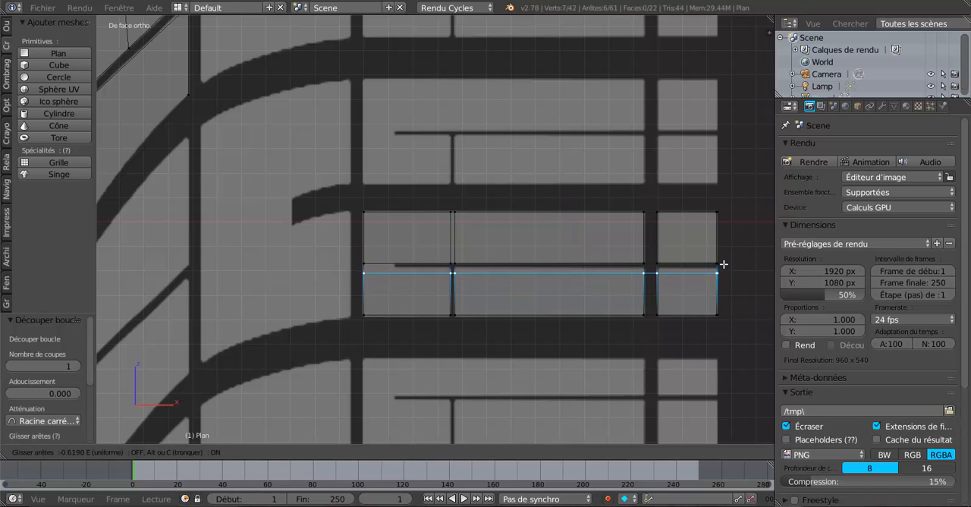
click(722, 262)
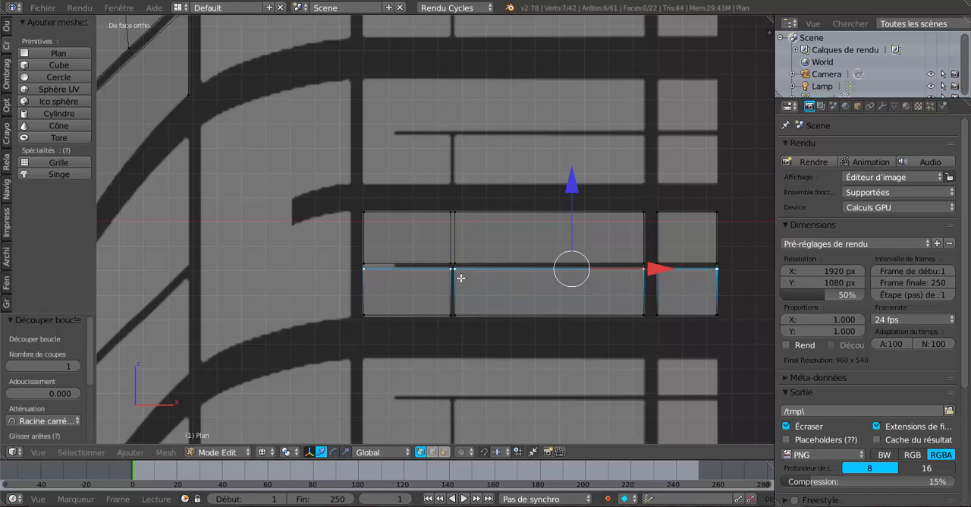
- Add a vertical loop cut in the block's innermost section where the thin horizontal groove ends
key(ctrl+r)
click(393, 220)
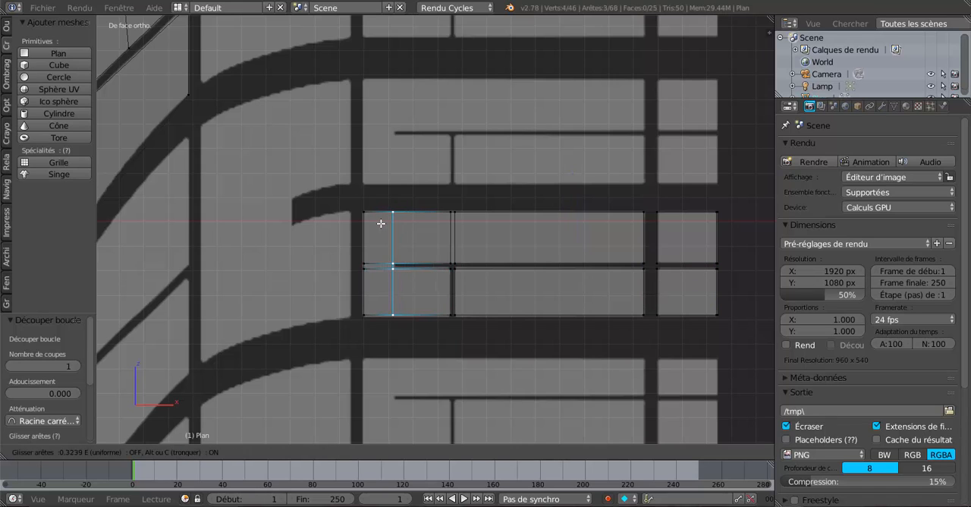
click(382, 222)
scroll(452, 283, up, 1)
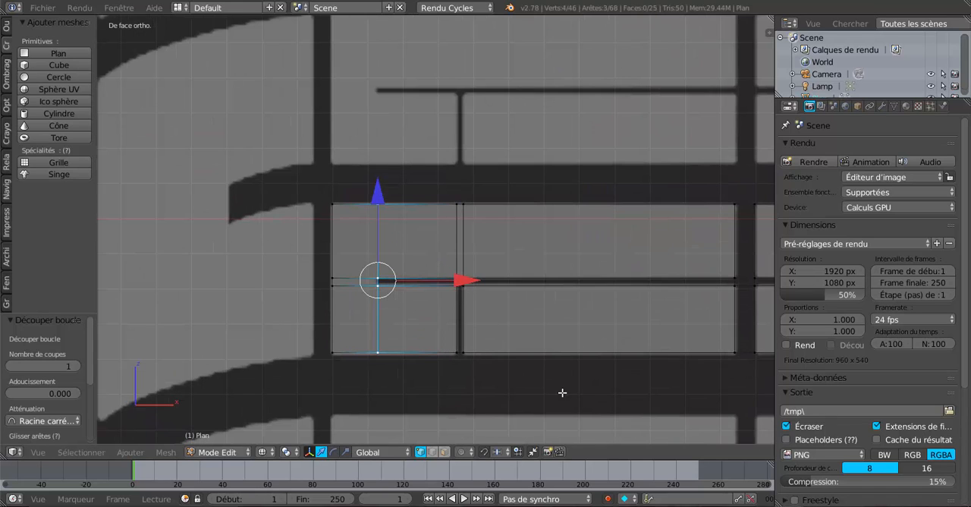
- Delete the faces over the thin horizontal groove, the lower part of the narrow vertical groove and the lower part of the wide groove
click(443, 452)
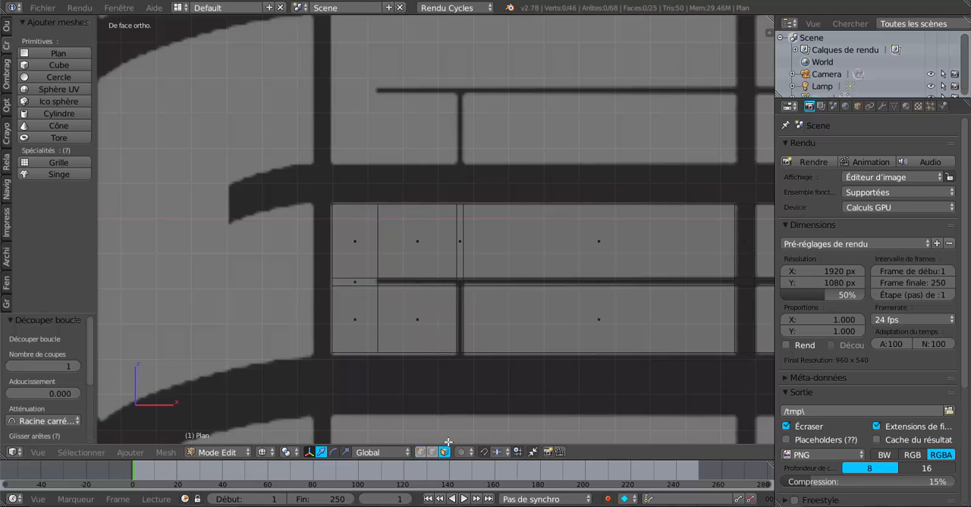
scroll(449, 288, up, 1)
right_click(442, 295)
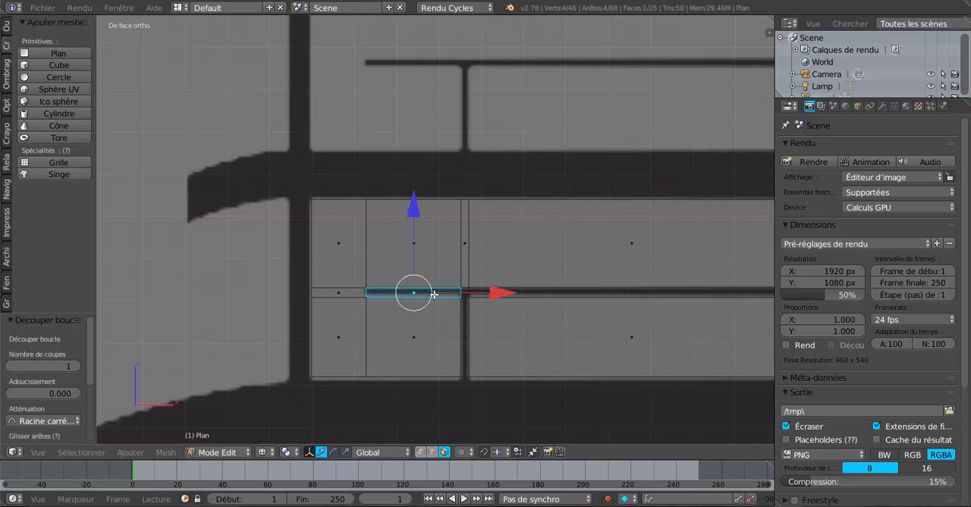
shift+right_click(463, 315)
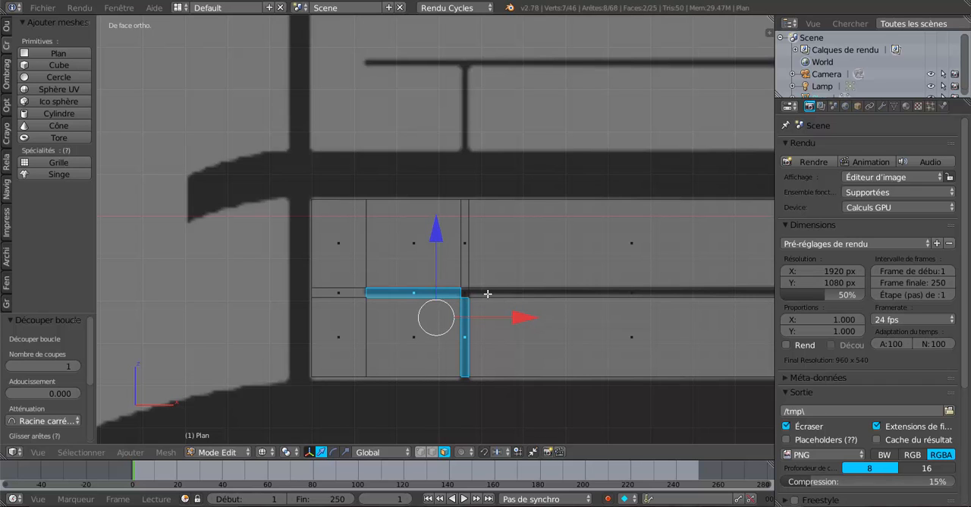
shift+right_click(467, 293)
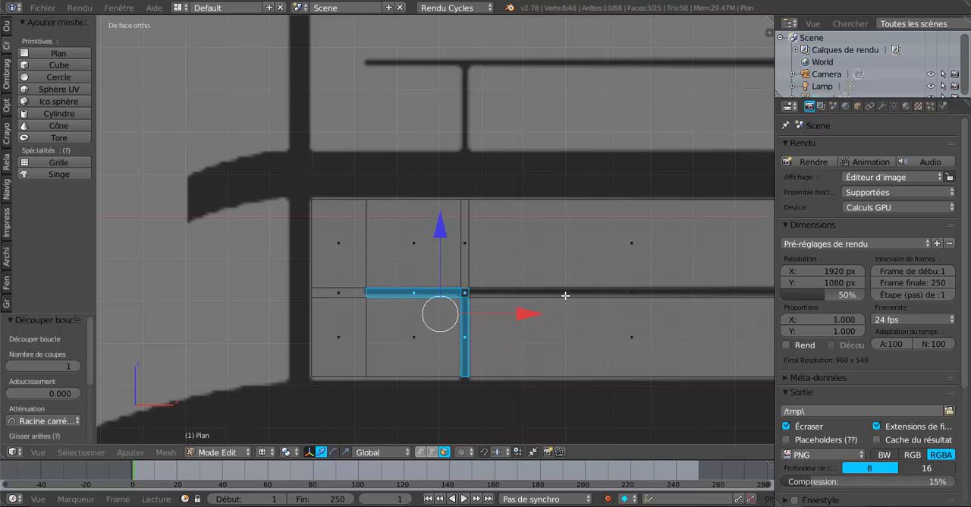
shift+right_click(611, 291)
scroll(618, 291, down, 3)
shift+middle_drag(620, 290, 462, 279)
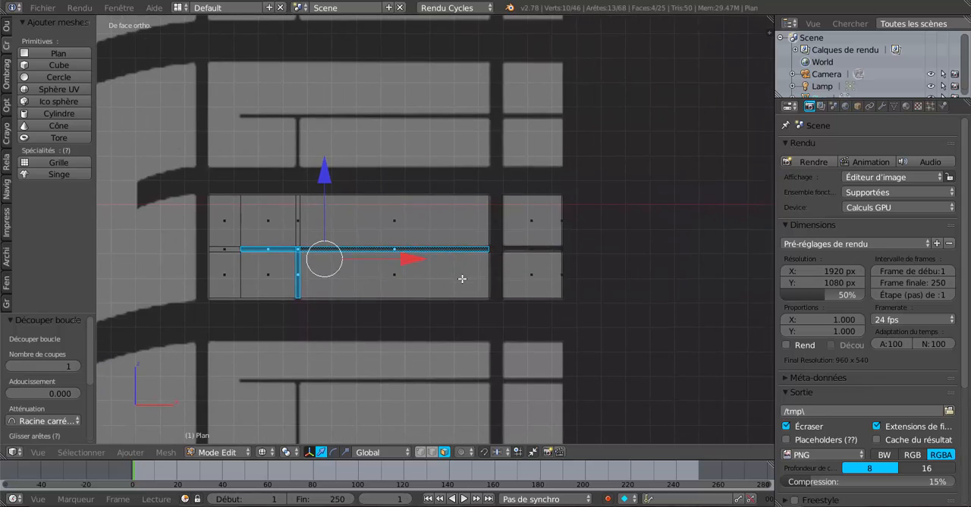
scroll(499, 283, up, 4)
shift+right_click(557, 294)
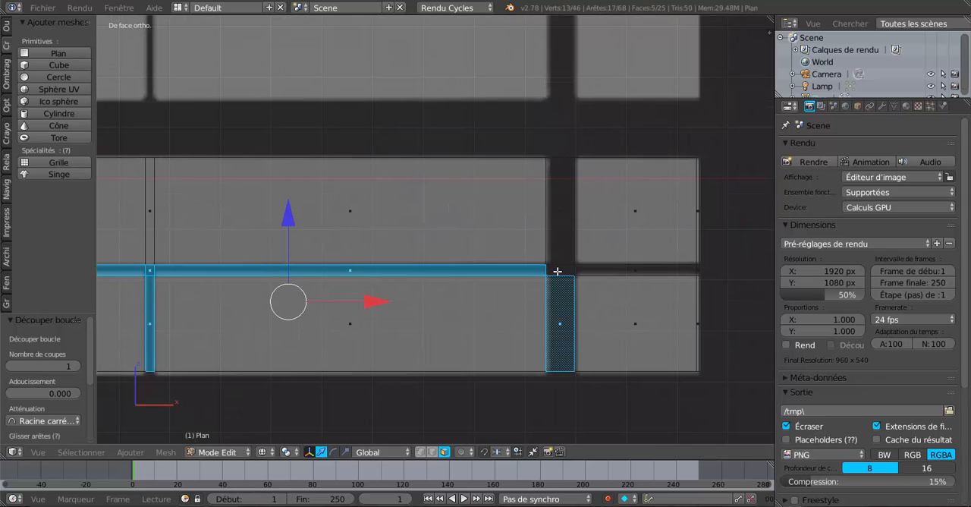
shift+right_click(559, 271)
shift+right_click(612, 268)
scroll(597, 278, down, 3)
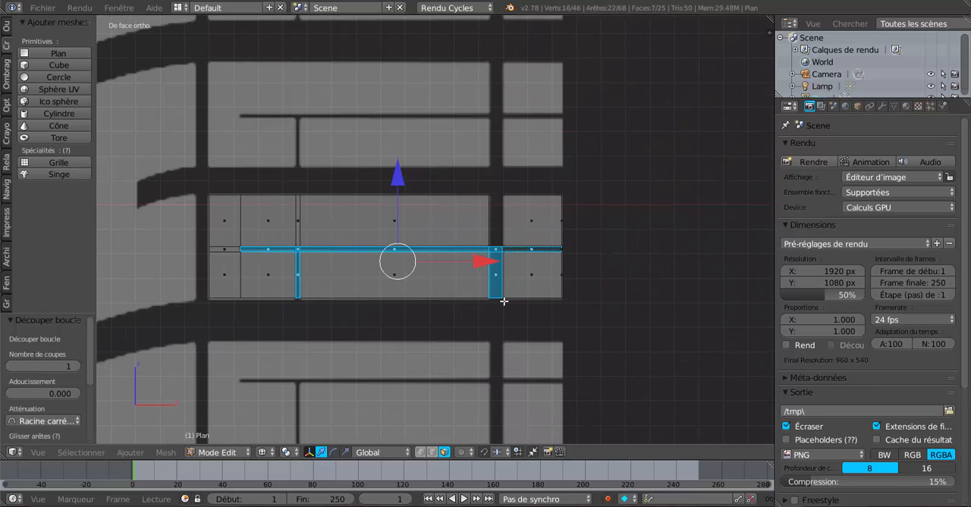
key(x)
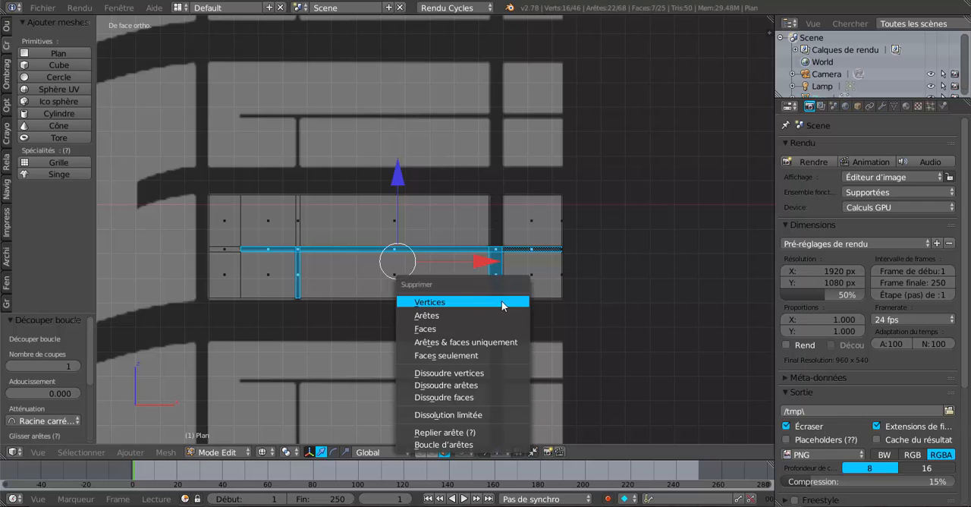
click(464, 327)
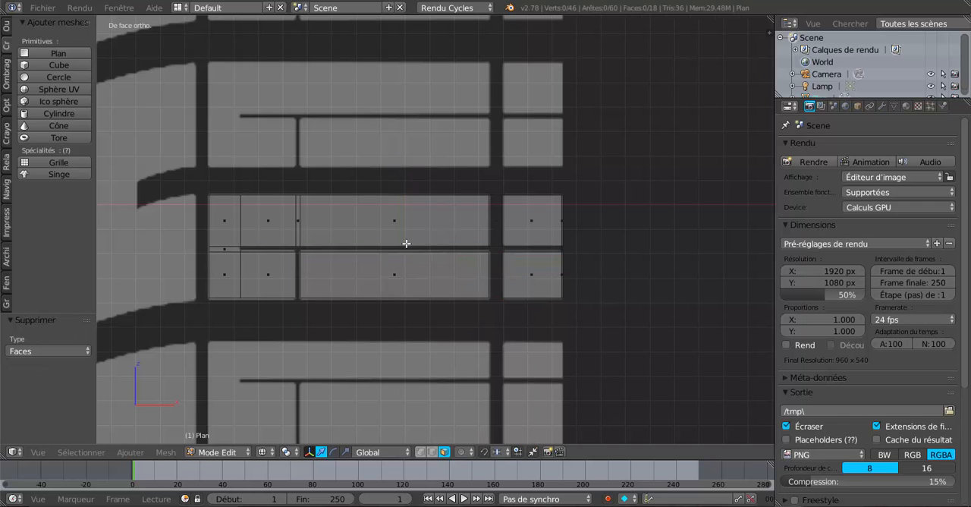
- Duplicate the block's main faces, without the narrow upper strip, and move the copy 0.529 up along Z onto the next tread block
click(390, 222)
shift+click(263, 221)
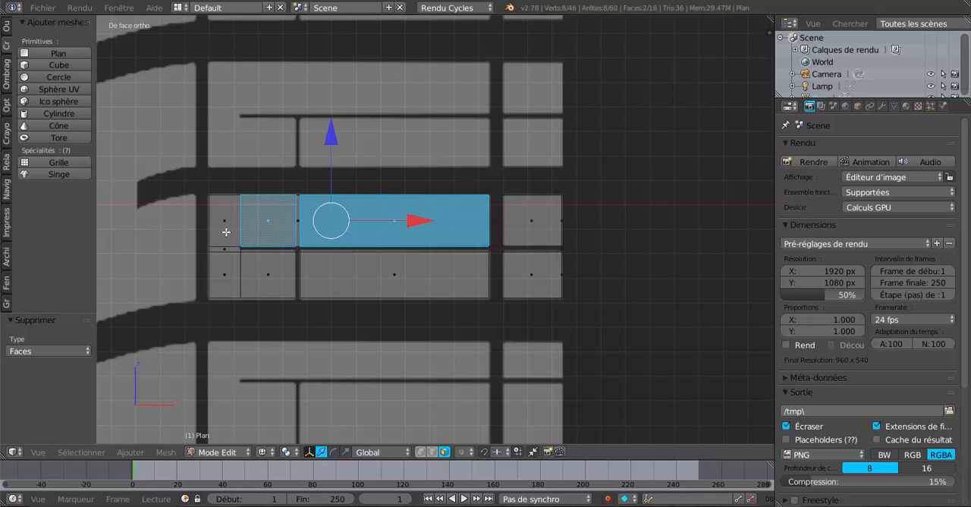
shift+click(226, 229)
shift+click(265, 264)
shift+click(237, 267)
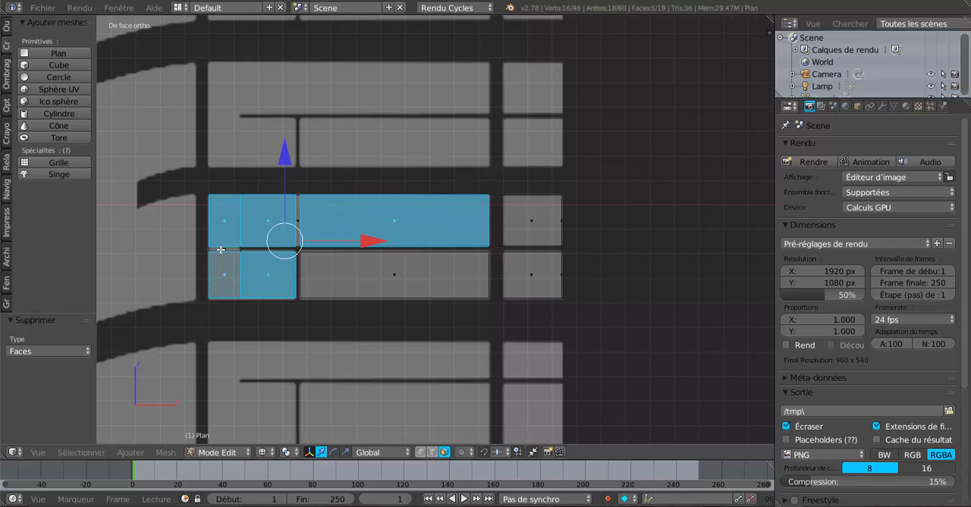
shift+click(220, 250)
shift+click(415, 277)
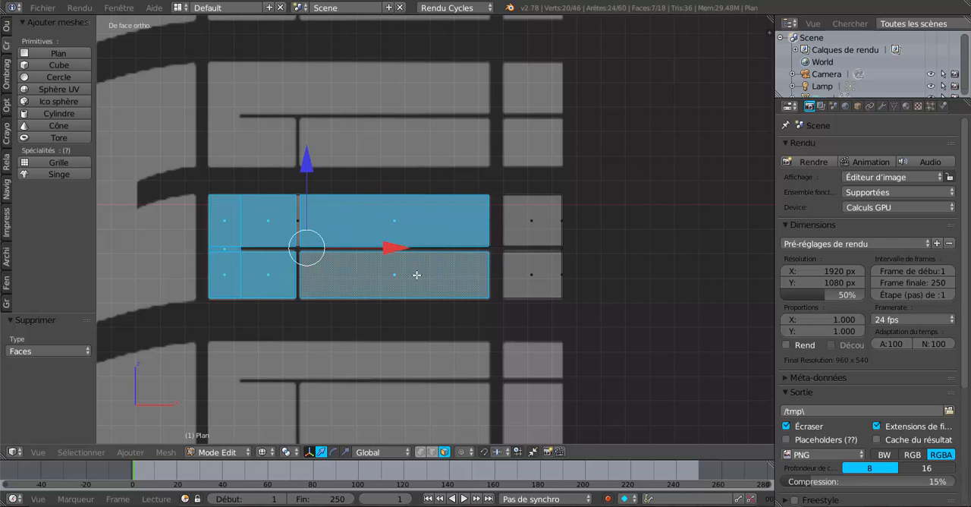
shift+click(517, 274)
shift+click(533, 218)
scroll(588, 266, down, 4)
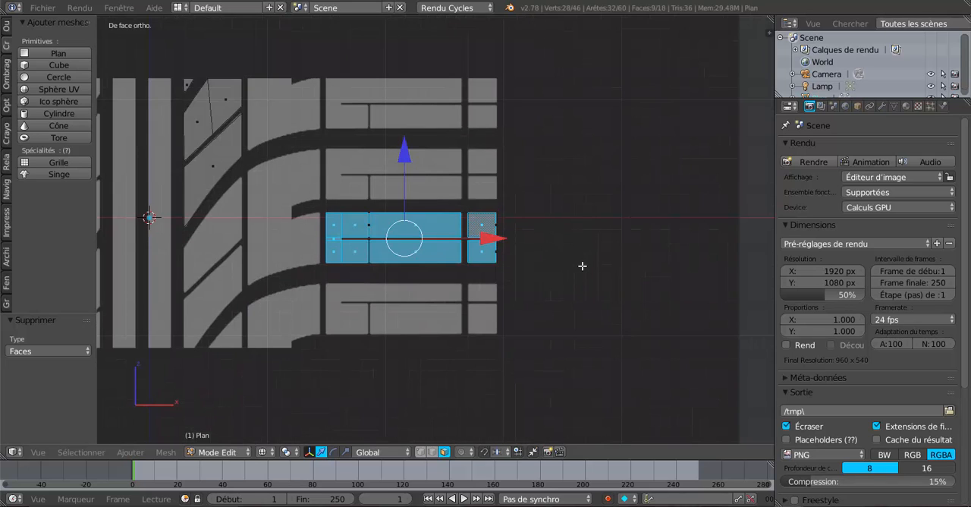
key(shift+d)
right_click(581, 265)
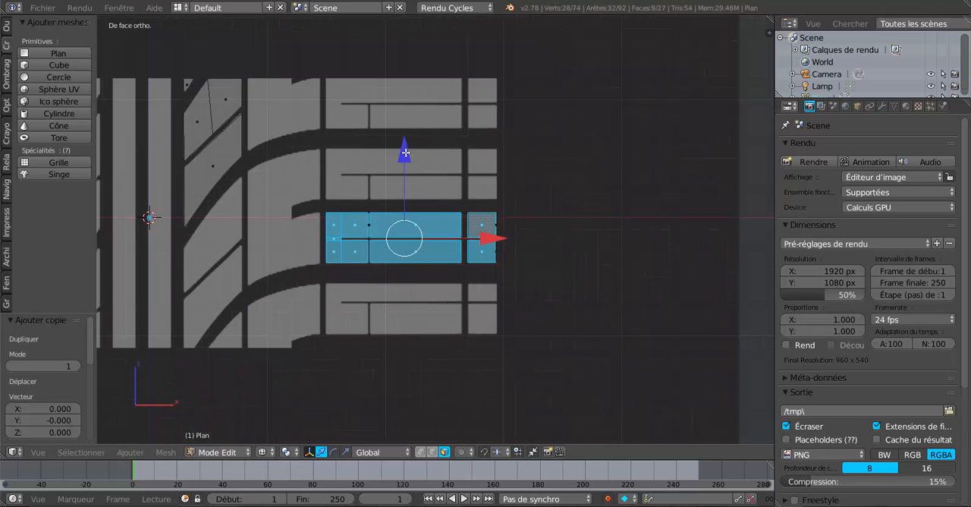
drag(404, 151, 412, 89)
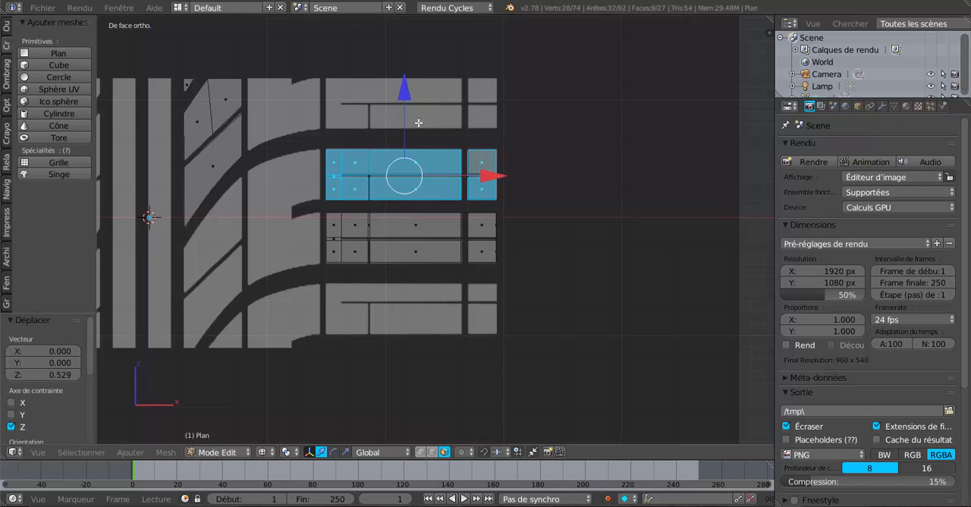
- Move the copied block a further 0.012 up along Z to align it with the grooves of the reference image
shift+middle_drag(494, 179, 546, 230)
scroll(546, 229, up, 3)
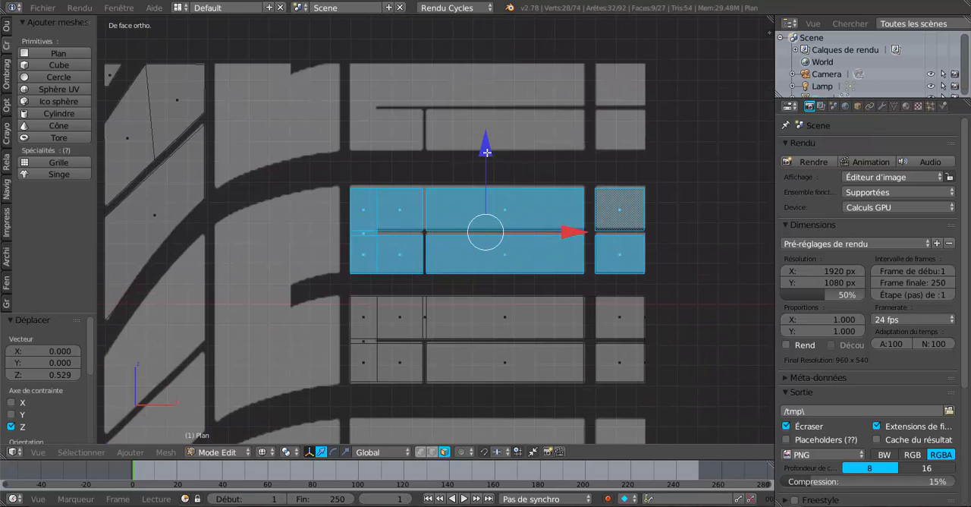
drag(488, 157, 487, 150)
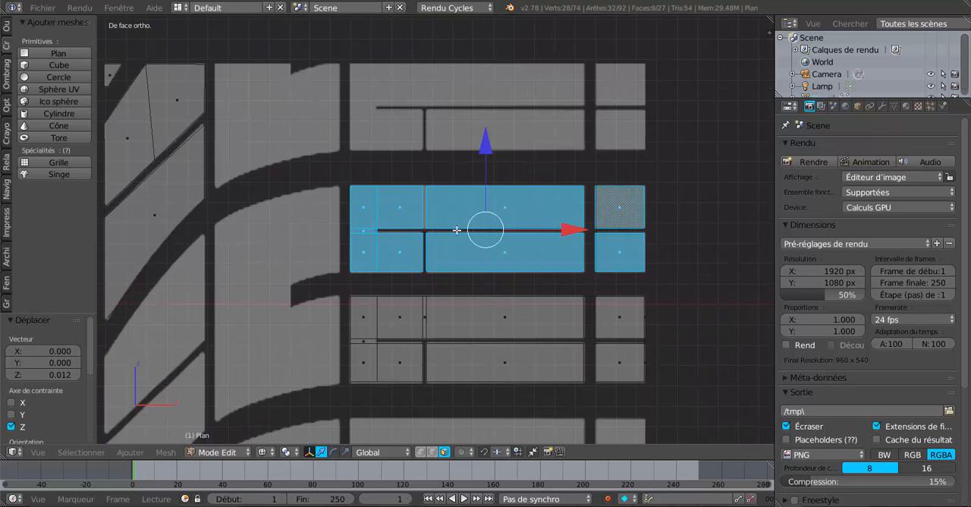
scroll(455, 230, up, 5)
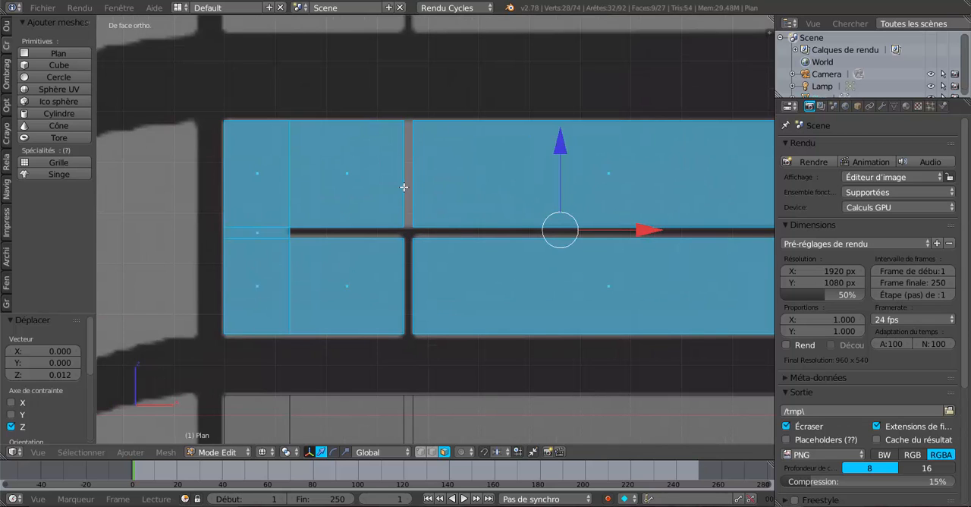
scroll(405, 183, down, 5)
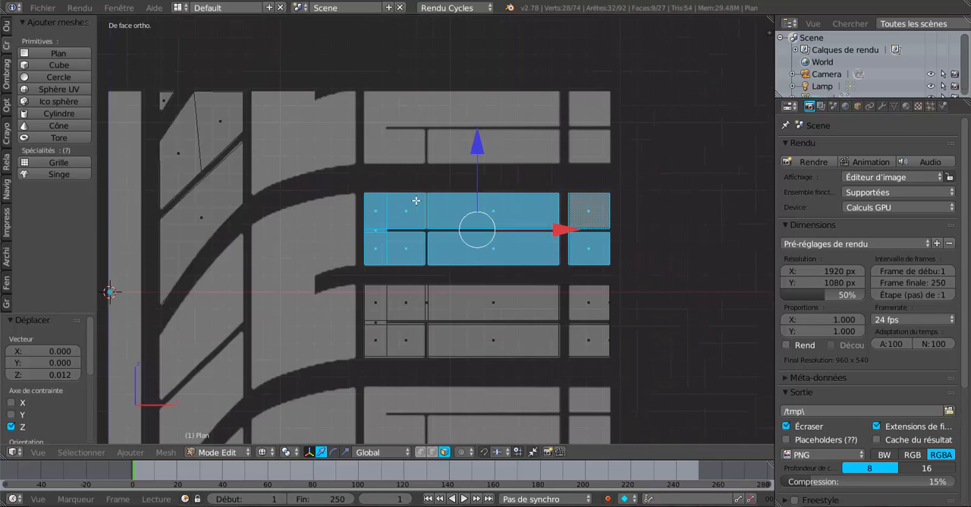
scroll(443, 268, up, 3)
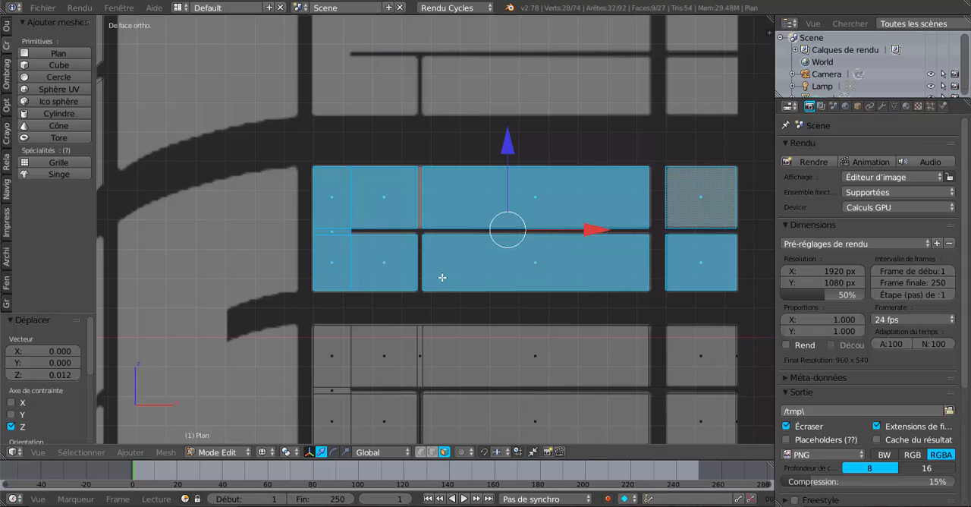
scroll(461, 328, down, 3)
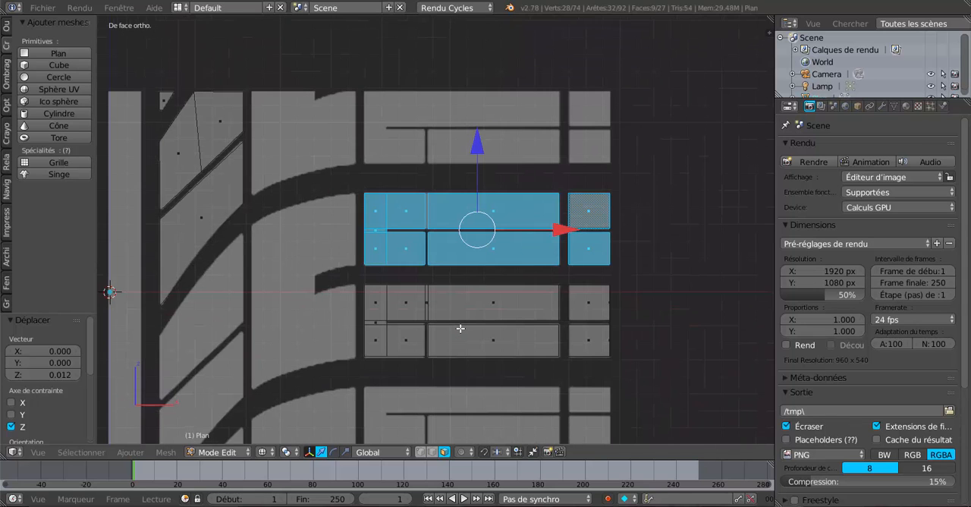
scroll(433, 282, up, 3)
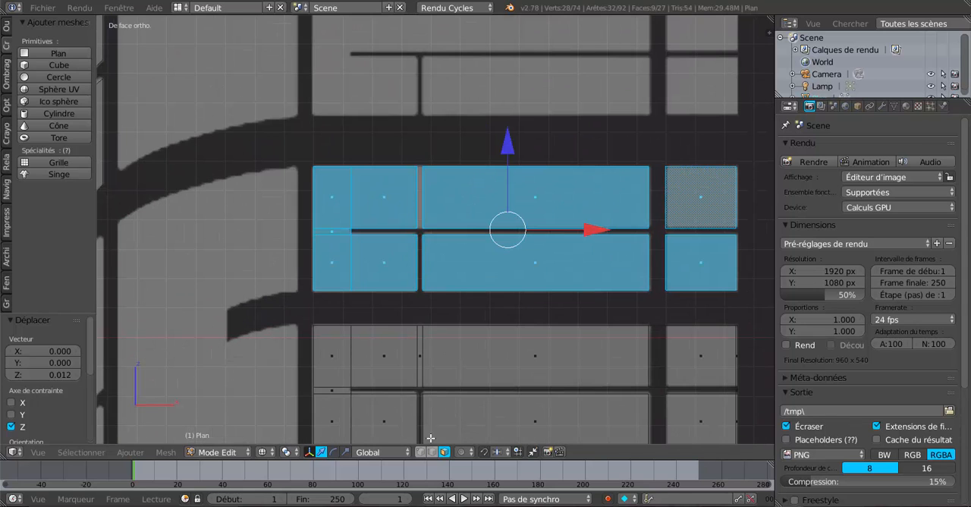
- Fill the narrow gap in the copied block's upper half with a face between its two vertical edges
click(432, 451)
right_click(417, 194)
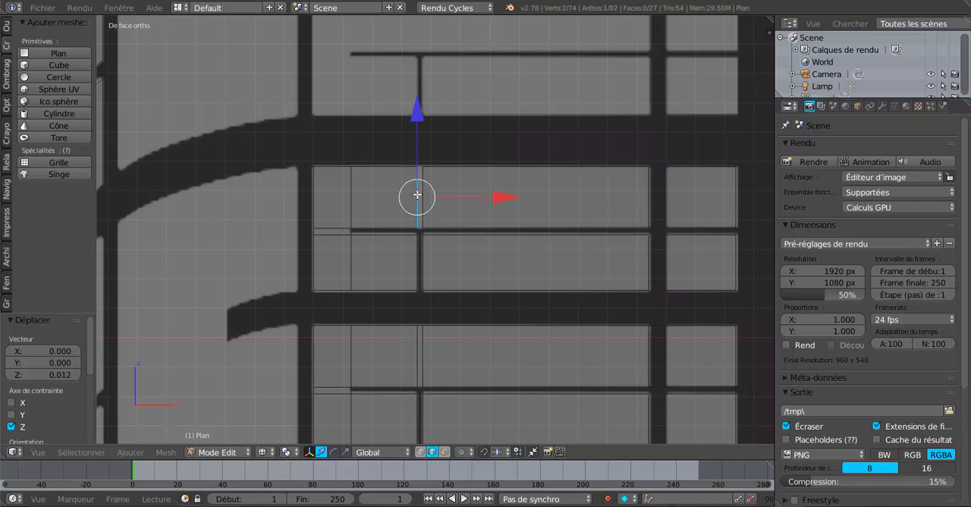
shift+right_click(433, 199)
key(f)
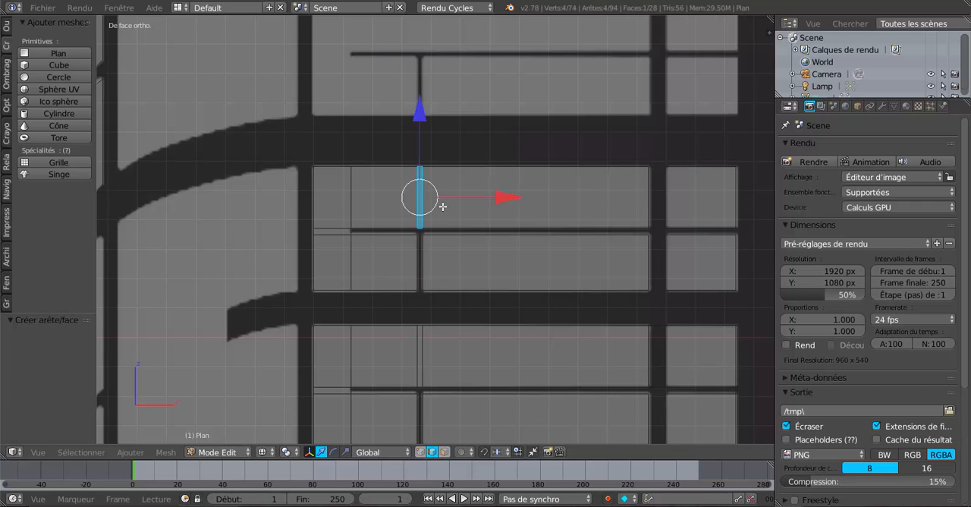
scroll(465, 255, down, 1)
right_click(411, 216)
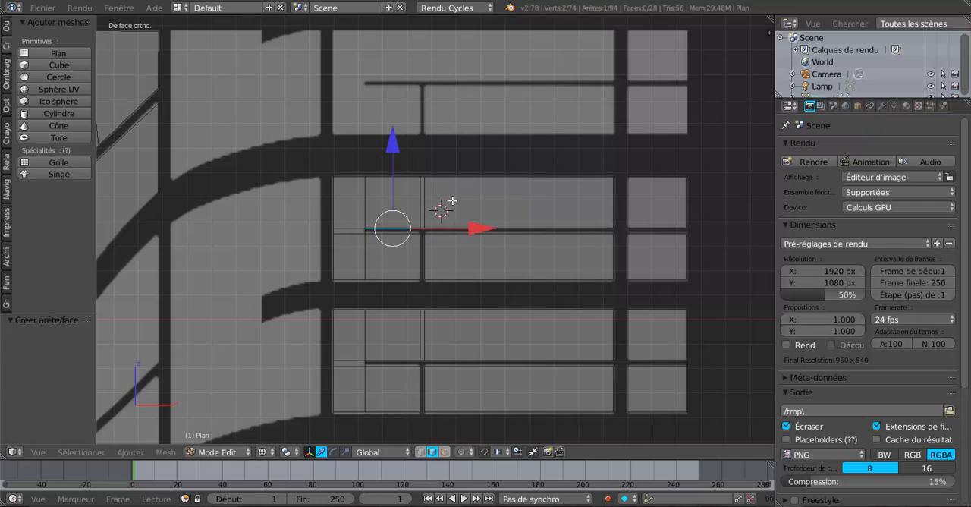
shift+right_click(454, 203)
shift+right_click(423, 208)
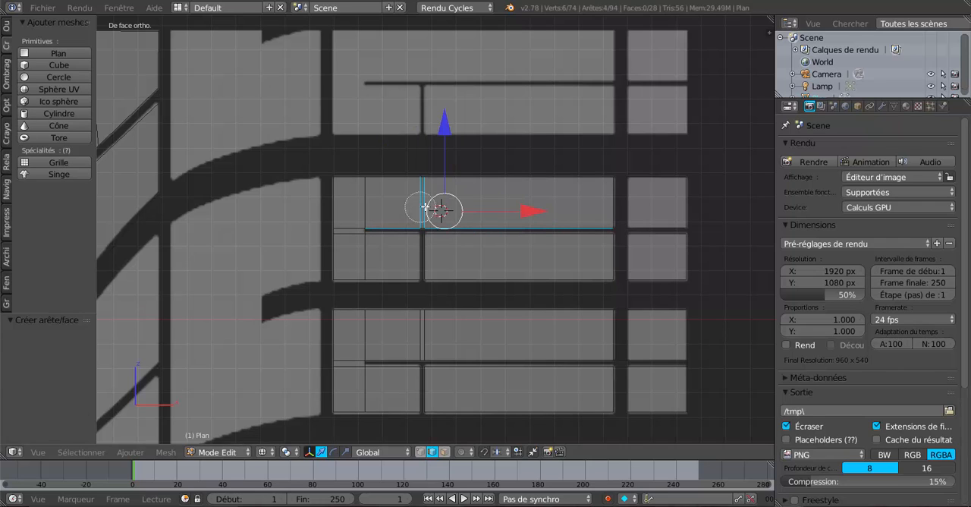
- Duplicate all faces of the upper finished tread block and move the copy 0.601 up along Z onto the topmost block
click(444, 452)
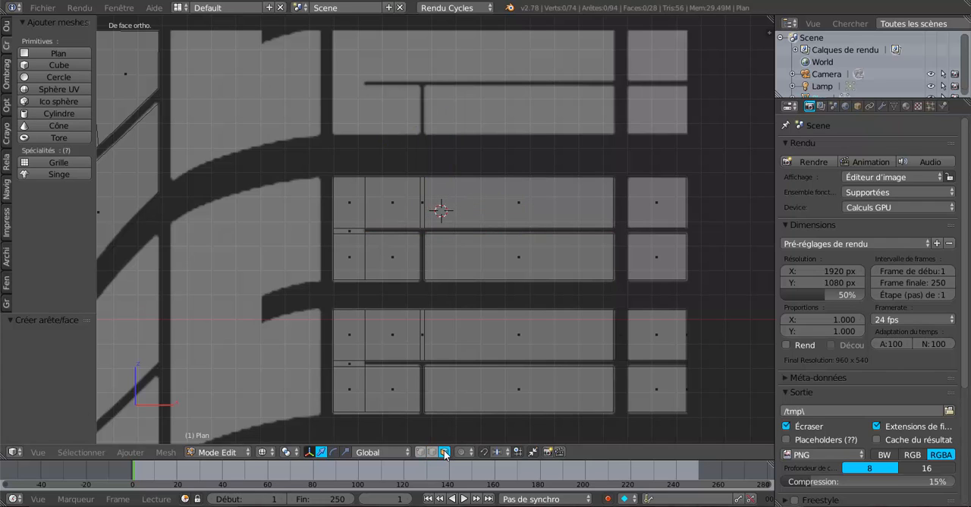
right_click(424, 210)
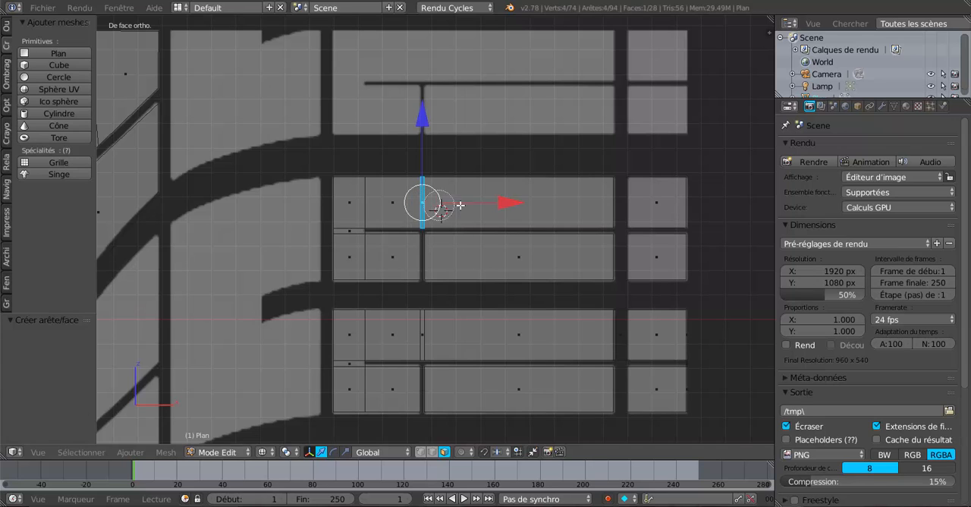
shift+right_click(439, 210)
shift+right_click(388, 204)
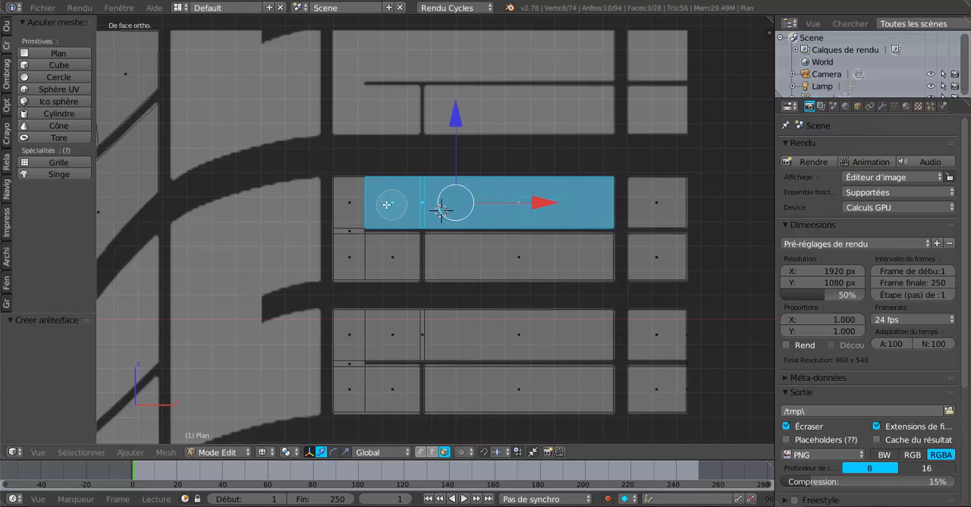
shift+right_click(350, 230)
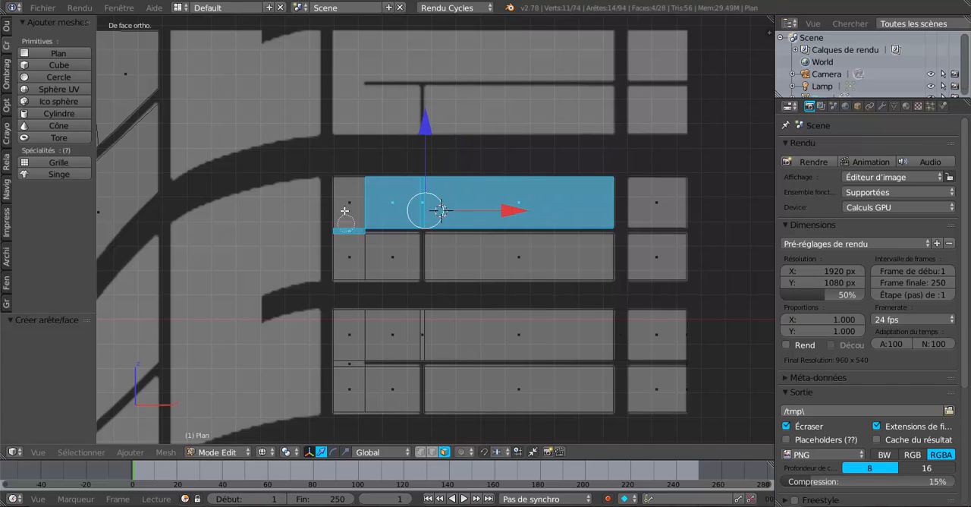
shift+right_click(347, 207)
shift+right_click(352, 256)
shift+right_click(386, 258)
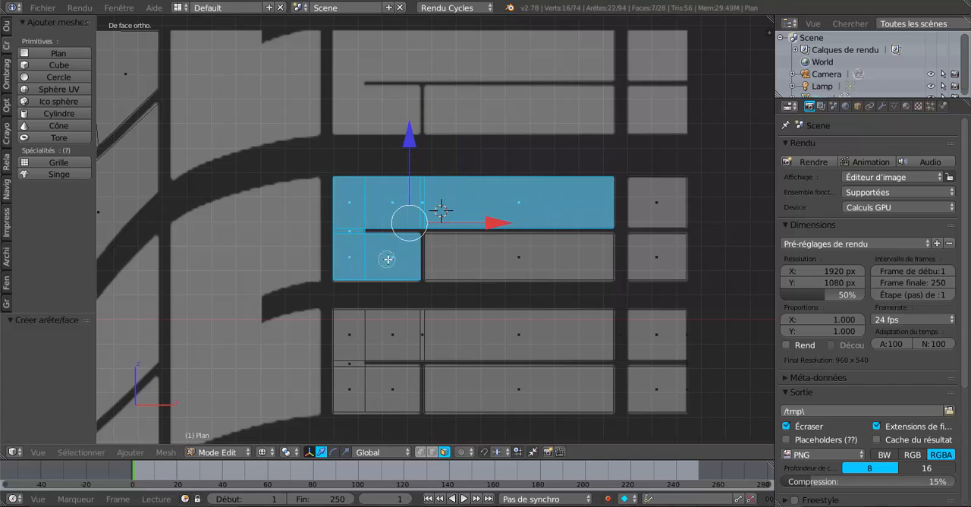
shift+right_click(519, 257)
shift+right_click(658, 208)
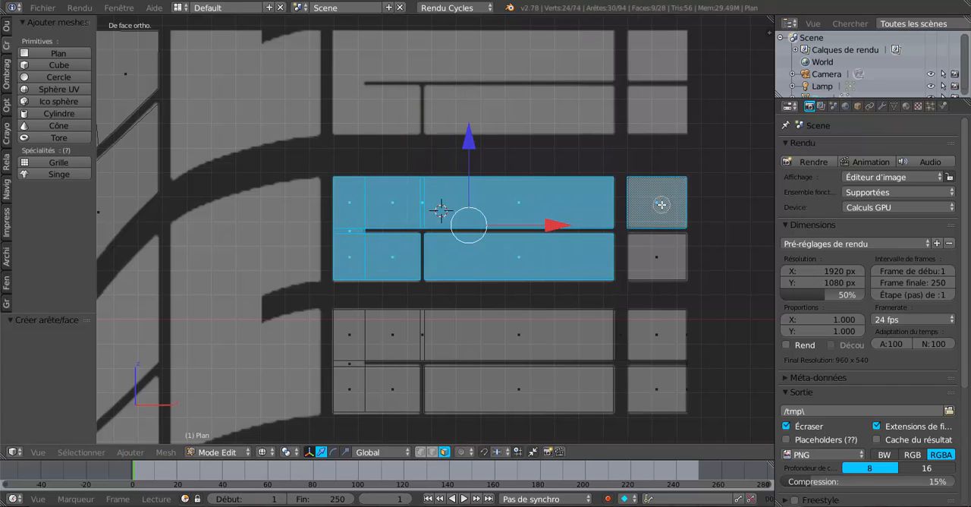
shift+right_click(654, 264)
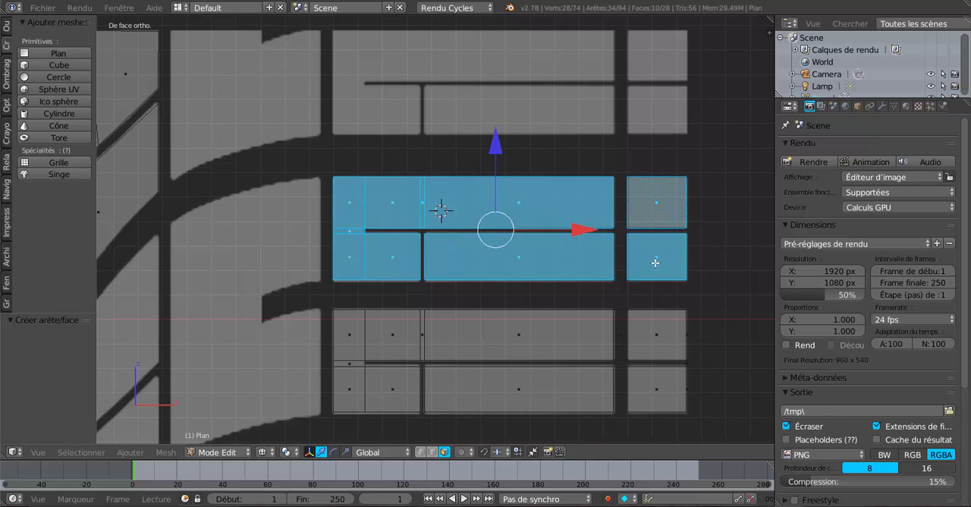
scroll(655, 263, down, 4)
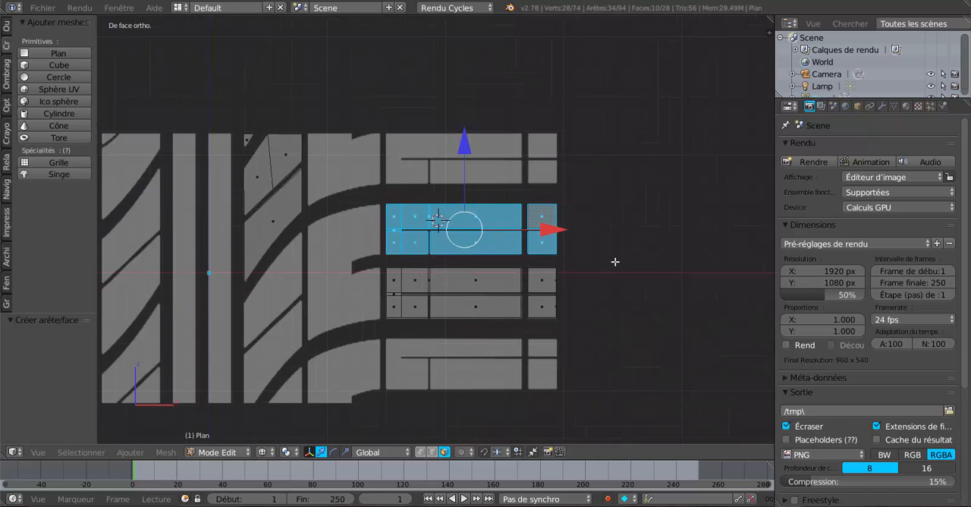
key(shift+d)
key(Escape)
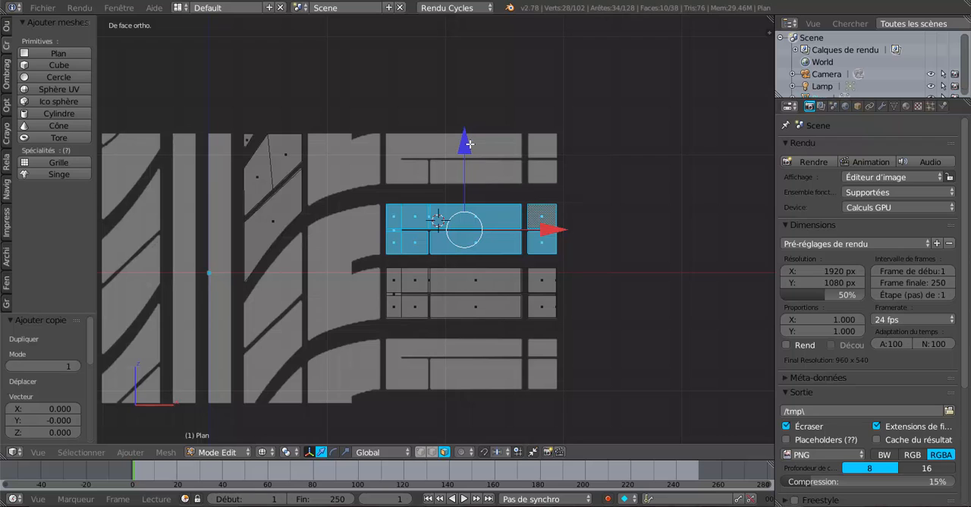
drag(468, 136, 477, 76)
scroll(432, 371, up, 2)
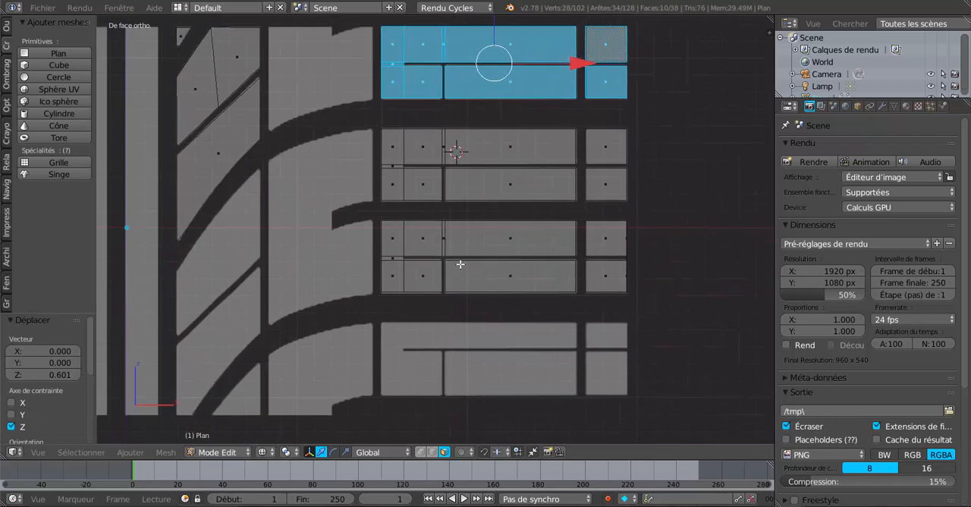
- Duplicate a vertex from the lower finished block's bottom edge and place it at the lowest block's upper-left corner, moving it -0.169 and -0.005 in Z, -0.129 in X
scroll(459, 264, up, 2)
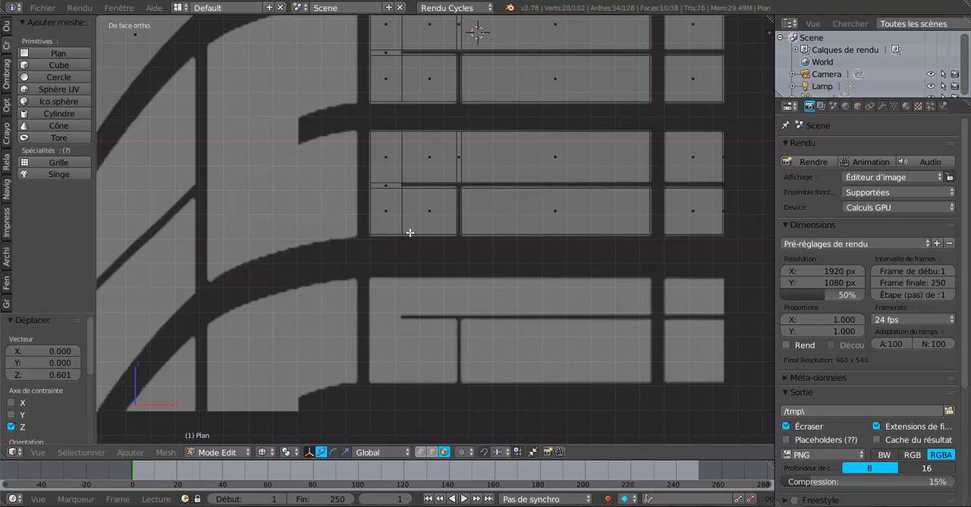
click(420, 452)
right_click(402, 229)
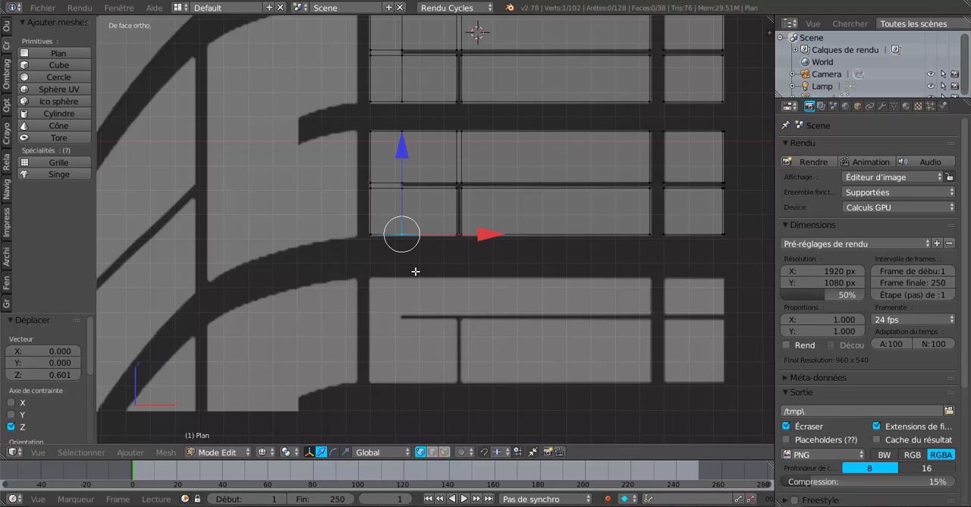
key(e)
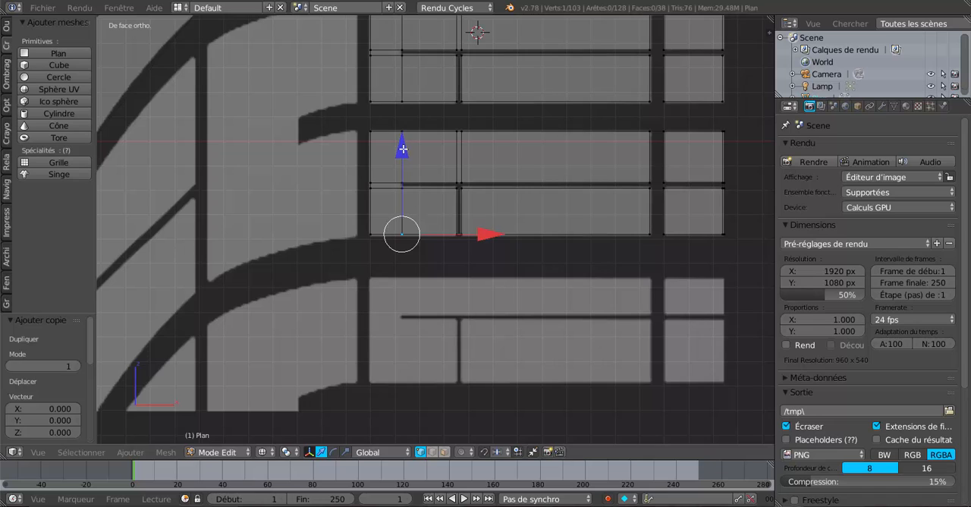
drag(405, 159, 407, 187)
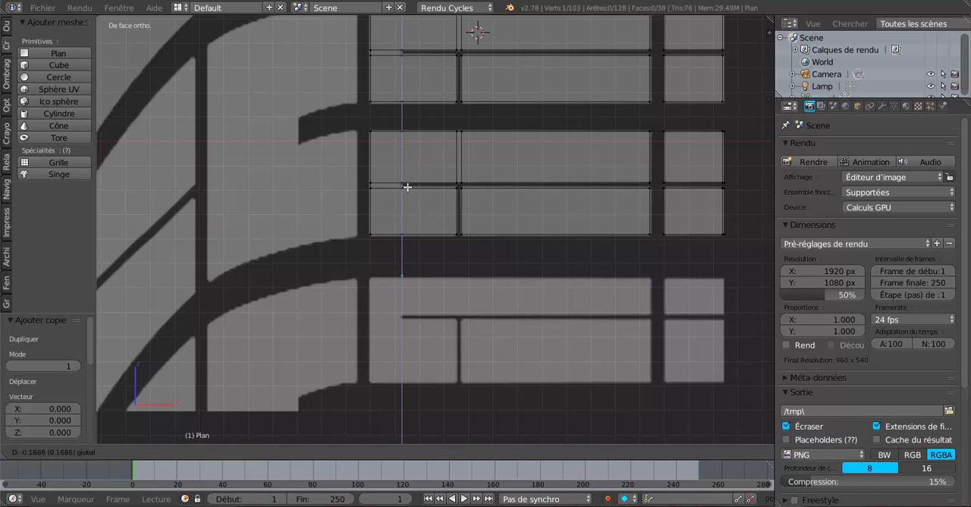
click(408, 186)
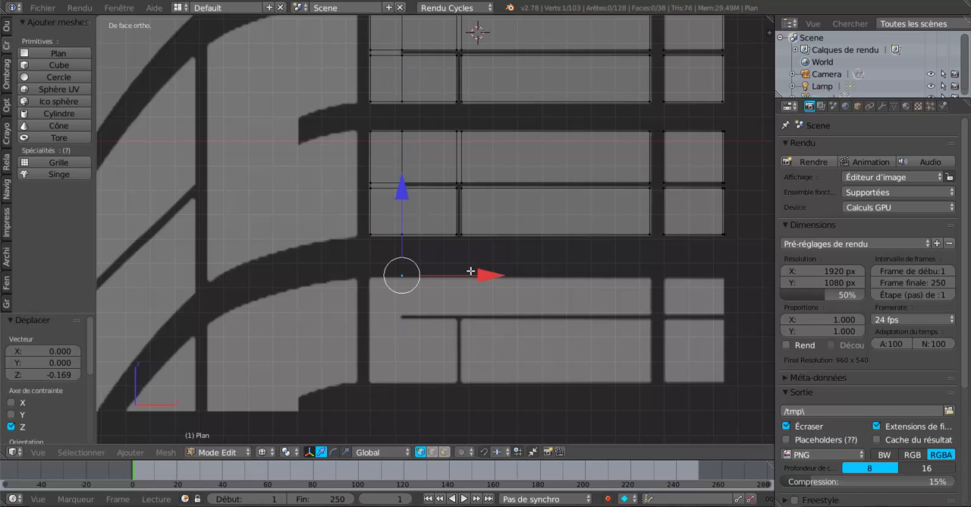
drag(471, 270, 458, 275)
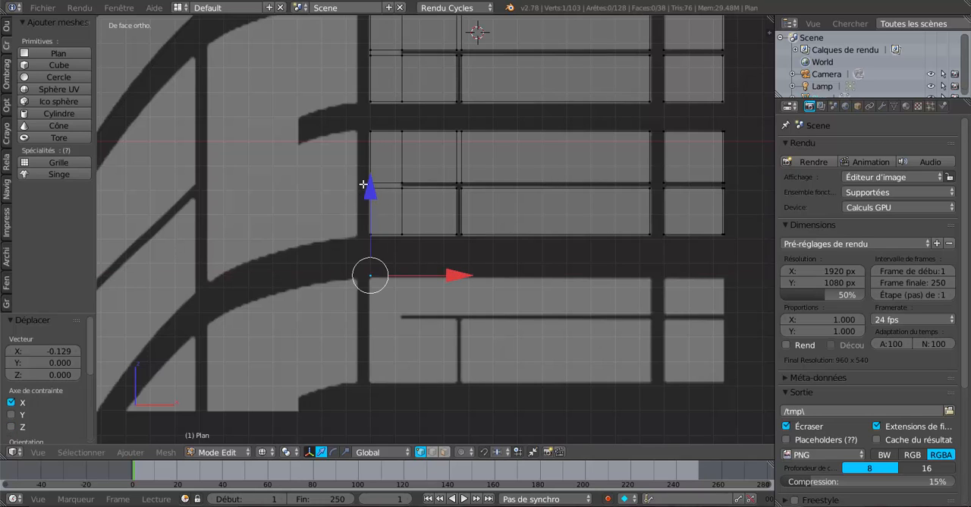
drag(365, 184, 365, 186)
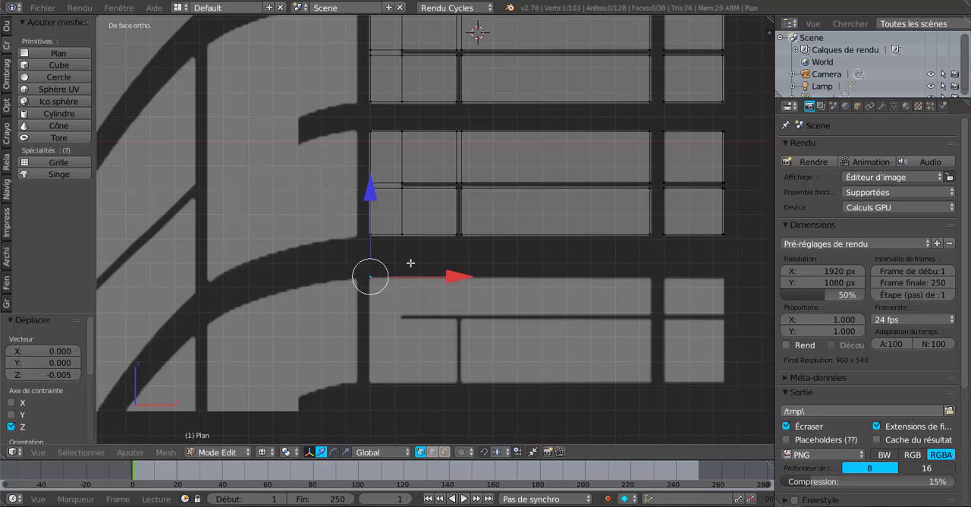
- Extrude the corner vertex 0.429 down along Z to the lowest tread block's lower-left corner
key(e)
click(411, 263)
drag(371, 196, 381, 296)
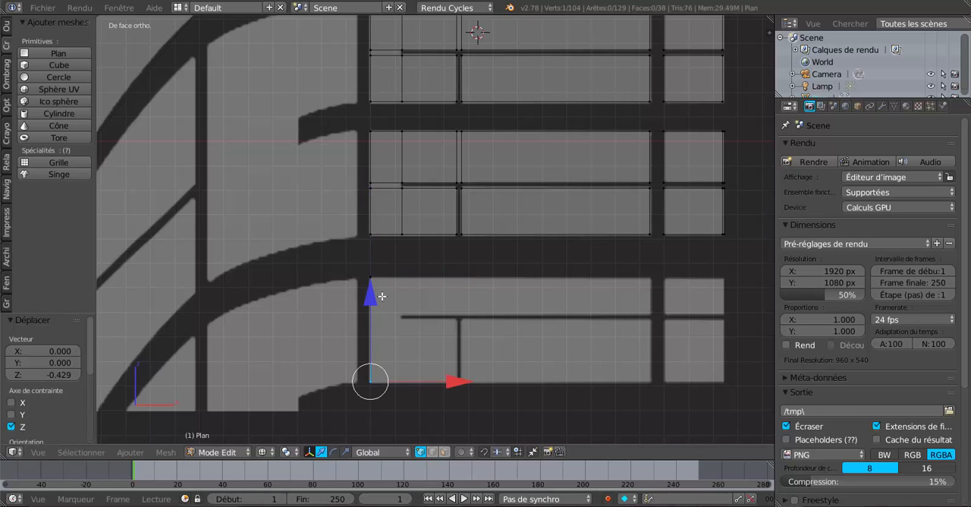
- Extrude the vertical edge 1.443 along X to the block's far side, forming a face over the whole lowest block
shift+click(376, 276)
scroll(454, 366, down, 1)
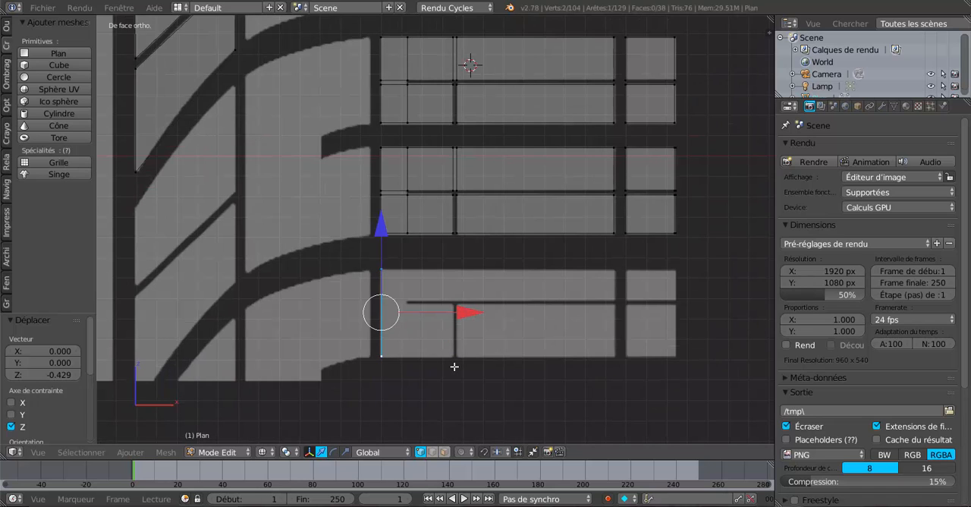
key(e)
right_click(453, 367)
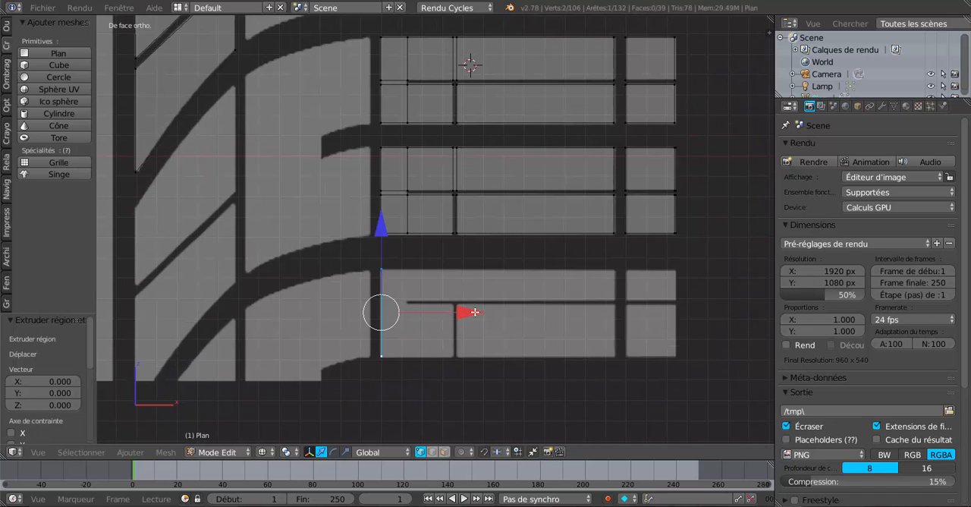
drag(473, 312, 753, 314)
shift+middle_drag(696, 331, 578, 324)
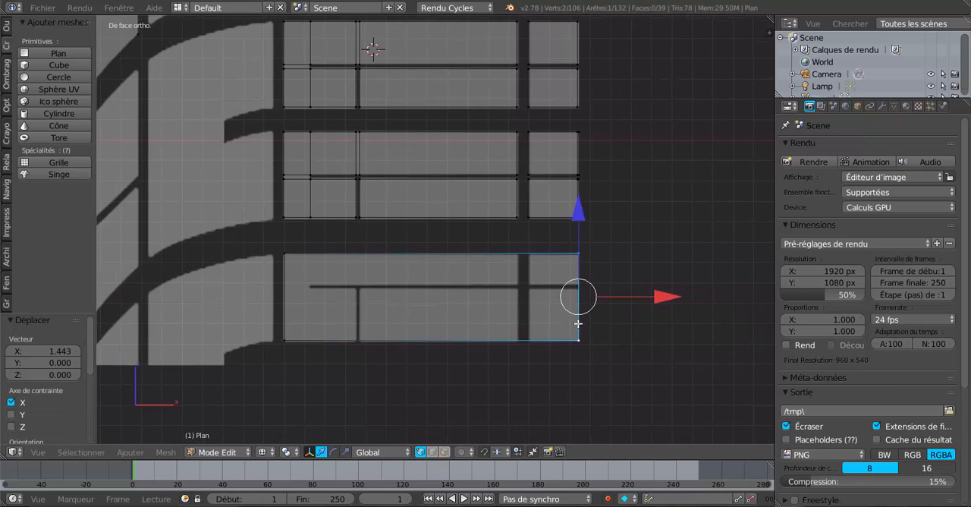
- Add two vertical loop cuts to the lowest block, one along each side of the narrow vertical groove
scroll(576, 323, up, 2)
shift+middle_drag(435, 300, 494, 267)
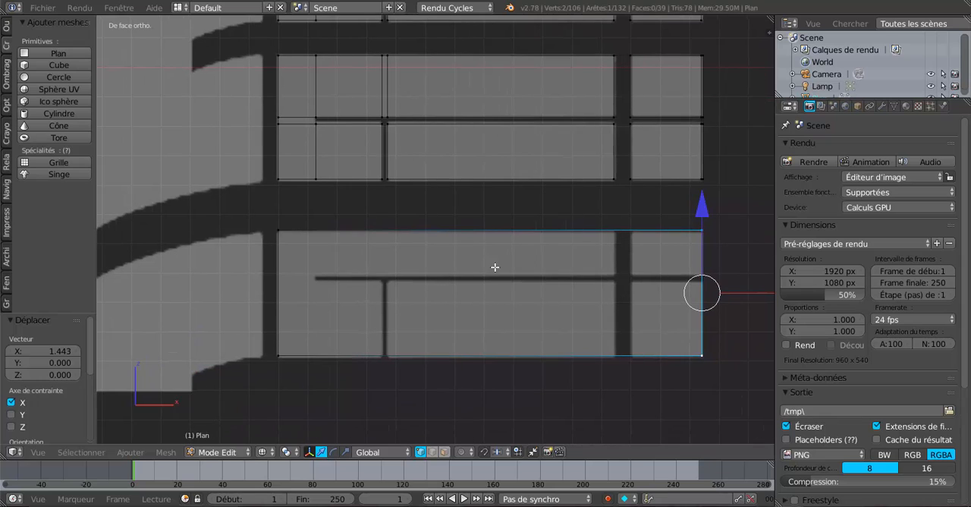
key(ctrl+r)
click(442, 233)
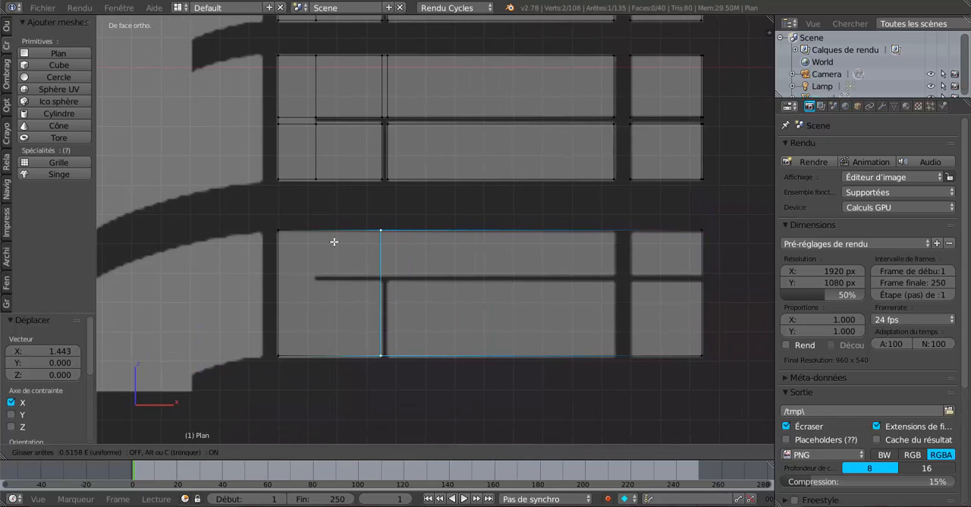
click(334, 241)
key(ctrl+r)
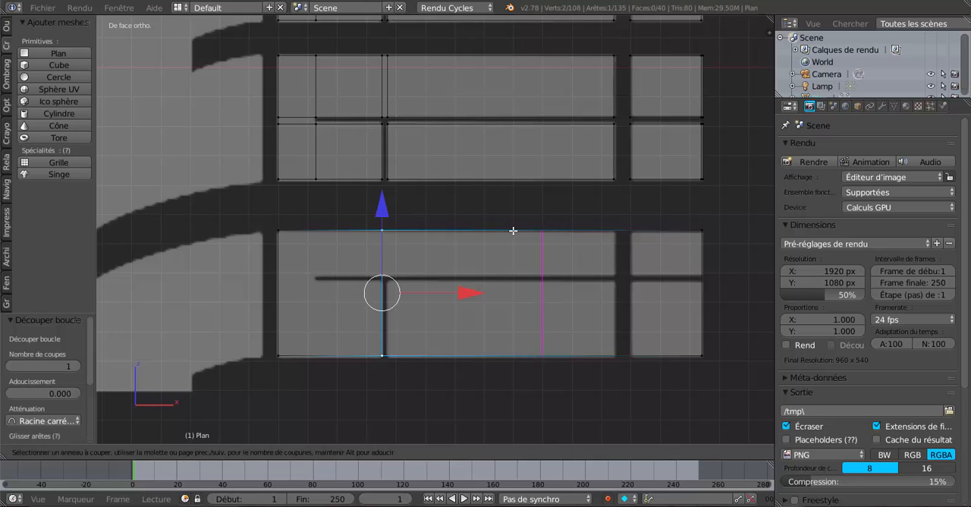
click(511, 230)
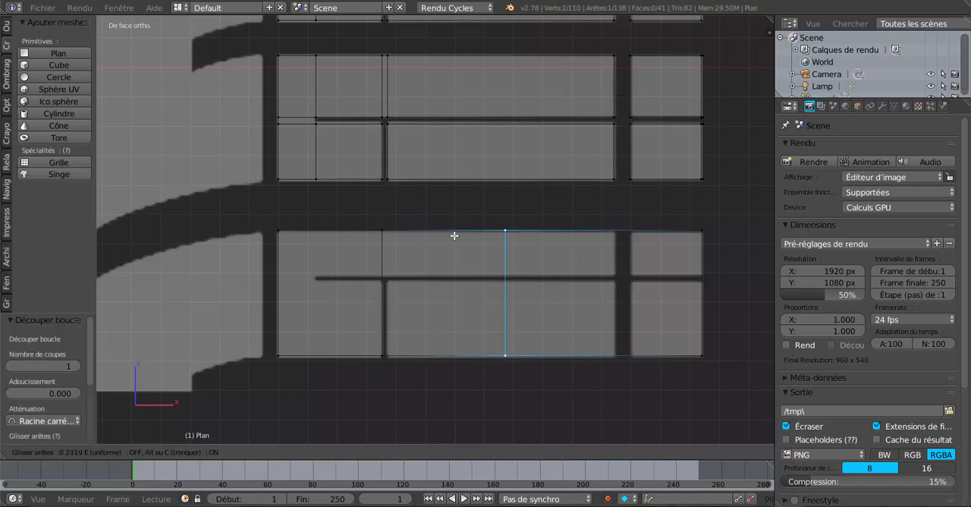
click(359, 268)
- Add two vertical loop cuts to the lowest block, one along each side of the wide vertical groove
key(ctrl+r)
click(551, 233)
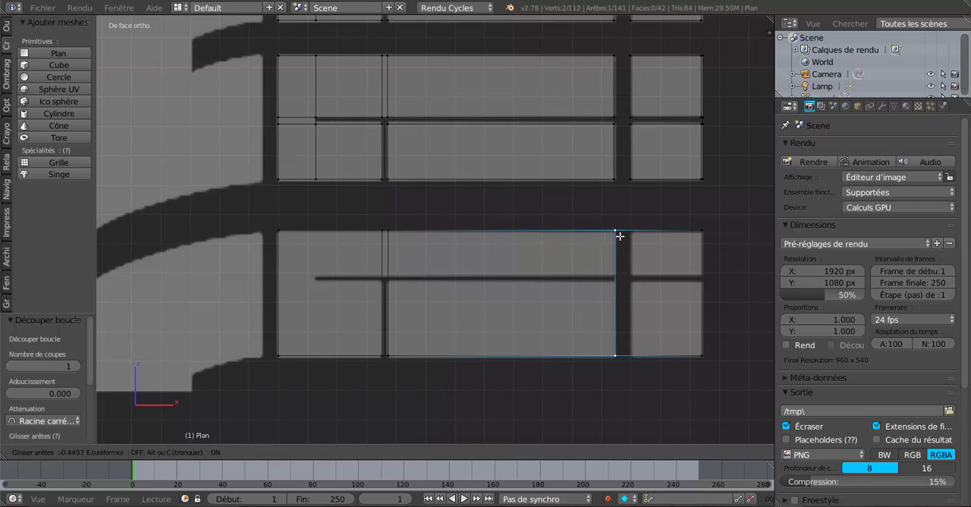
click(619, 232)
key(ctrl+r)
click(658, 230)
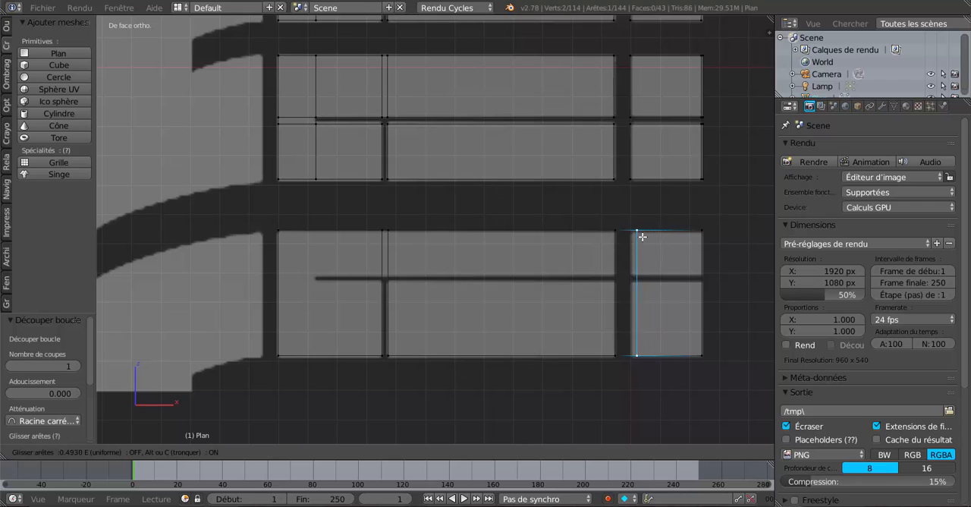
click(639, 238)
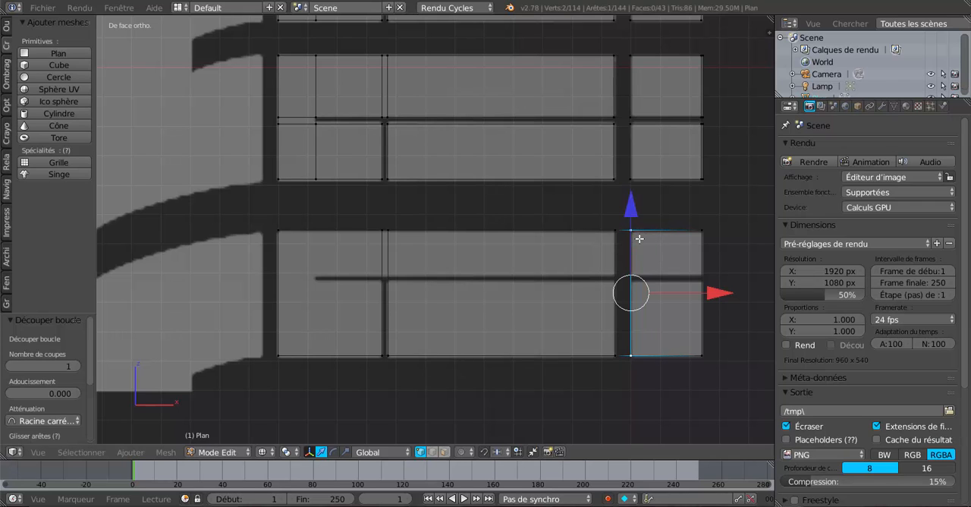
- Add two horizontal loop cuts across the lowest block, along the upper and lower sides of the thin horizontal groove
key(ctrl+r)
click(273, 261)
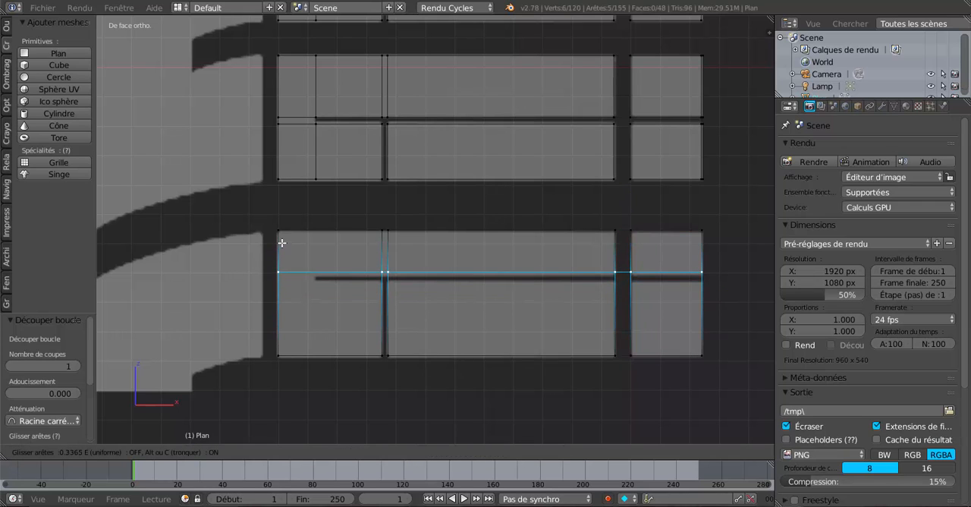
click(282, 244)
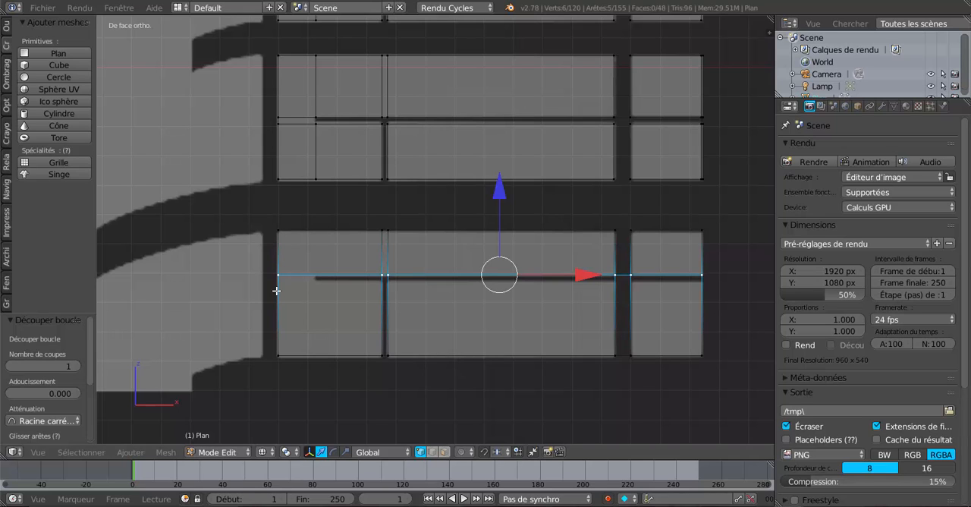
key(ctrl+r)
click(279, 298)
right_click(279, 298)
key(g)
key(g)
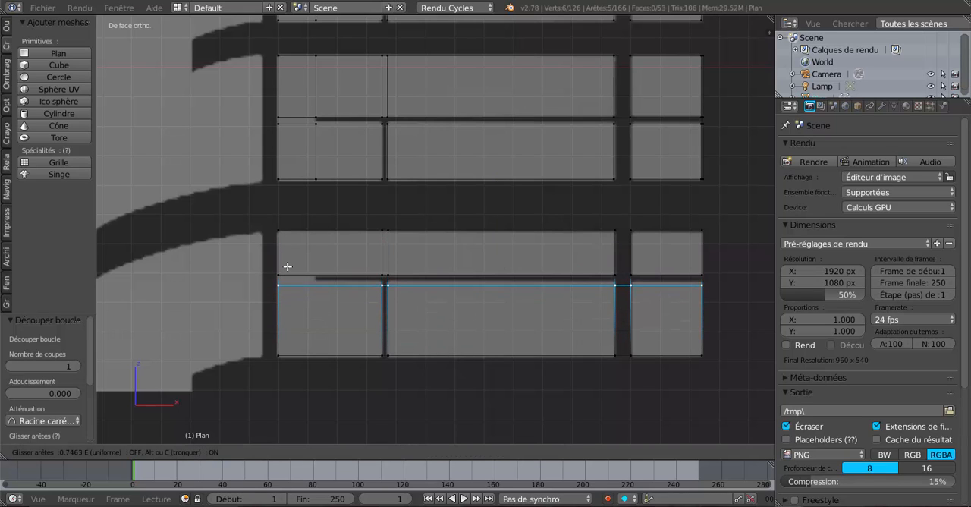
click(289, 263)
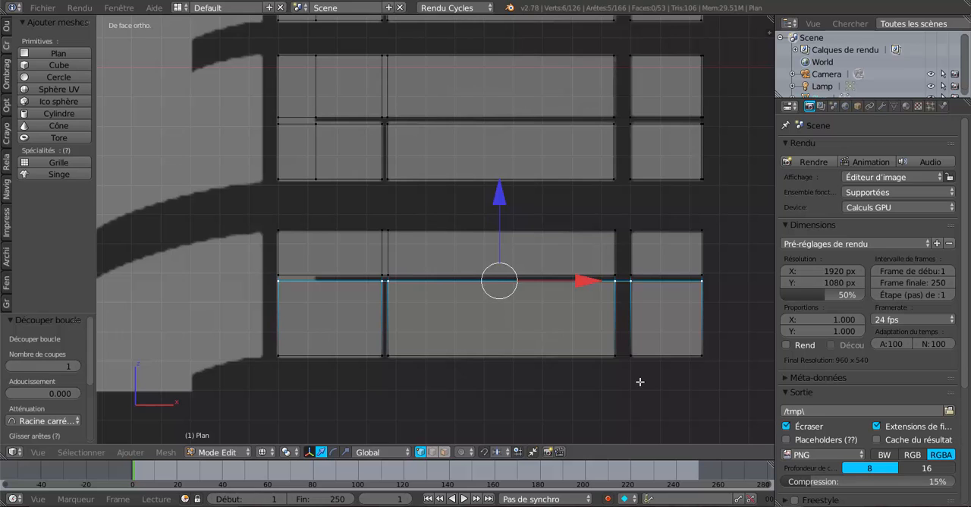
- Delete the faces covering the wide vertical groove, the thin horizontal groove and the lower part of the narrow vertical groove in the lowest block
scroll(639, 381, up, 1)
scroll(639, 381, down, 3)
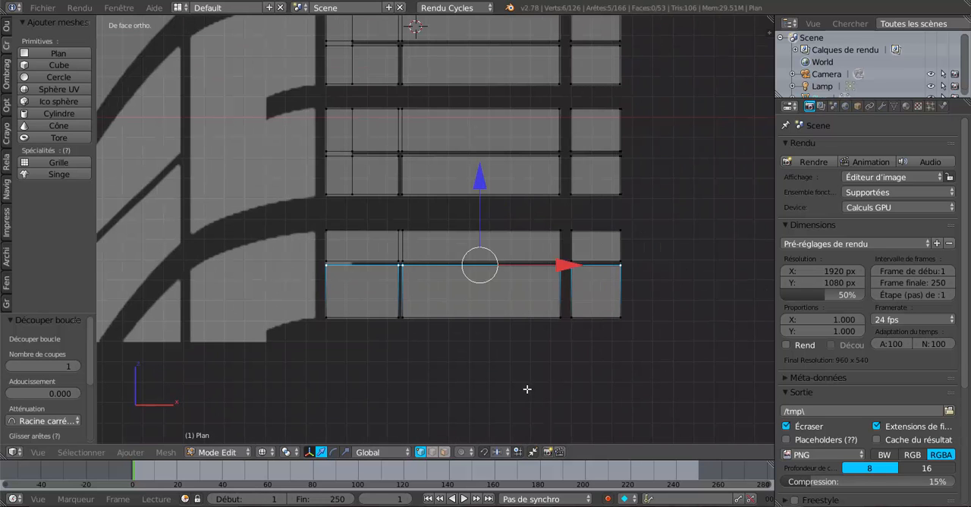
click(444, 452)
scroll(540, 383, up, 3)
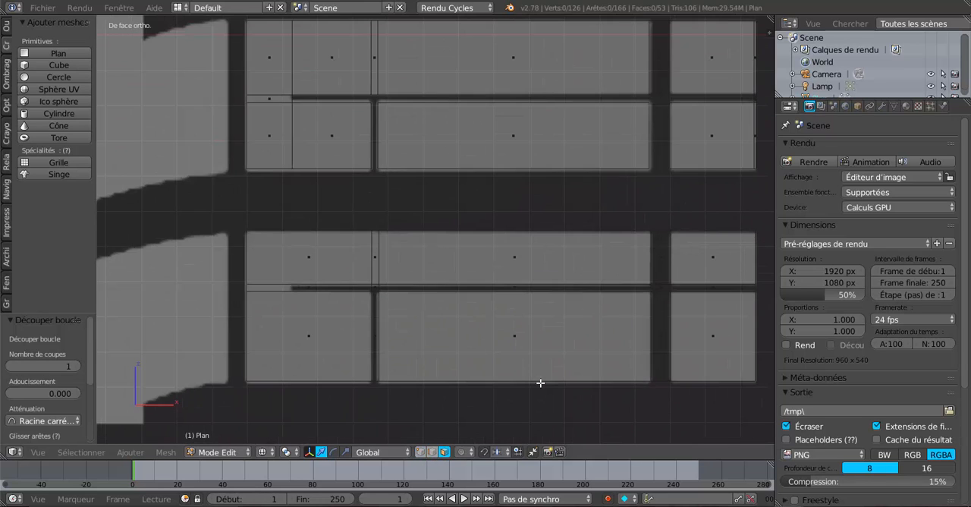
right_click(658, 333)
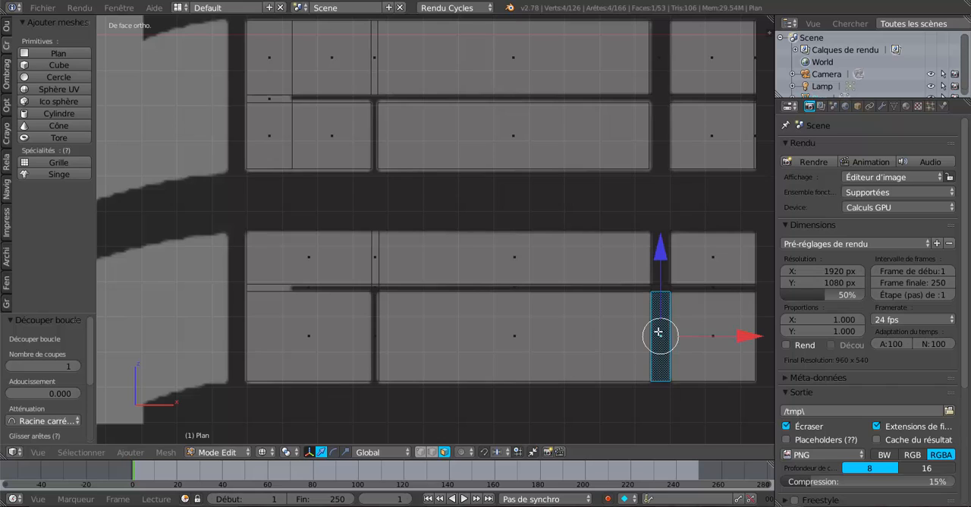
shift+right_click(695, 288)
shift+right_click(655, 281)
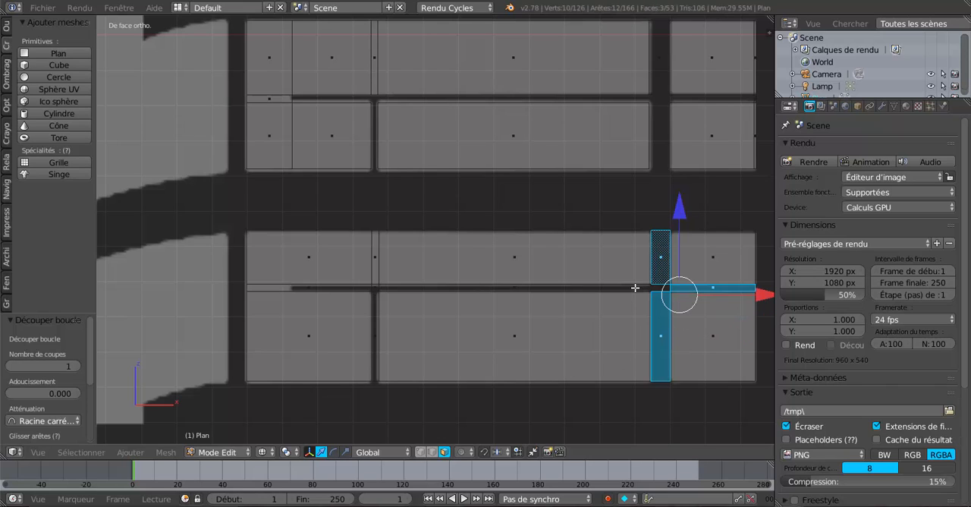
shift+right_click(635, 288)
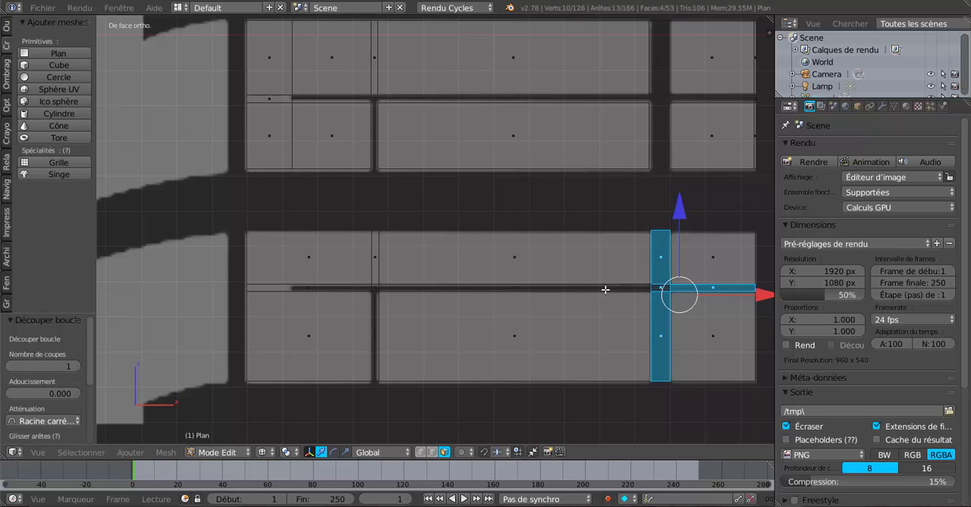
shift+right_click(519, 287)
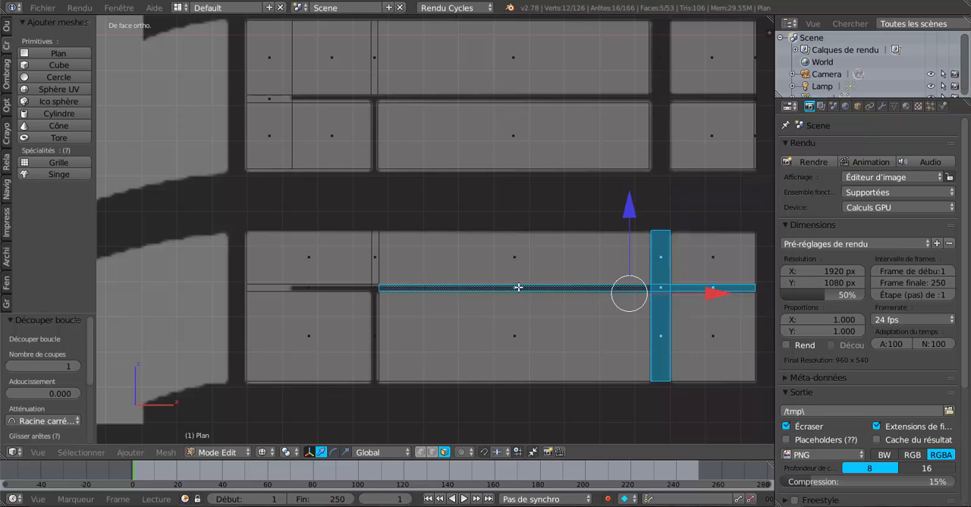
scroll(393, 318, up, 2)
shift+right_click(348, 313)
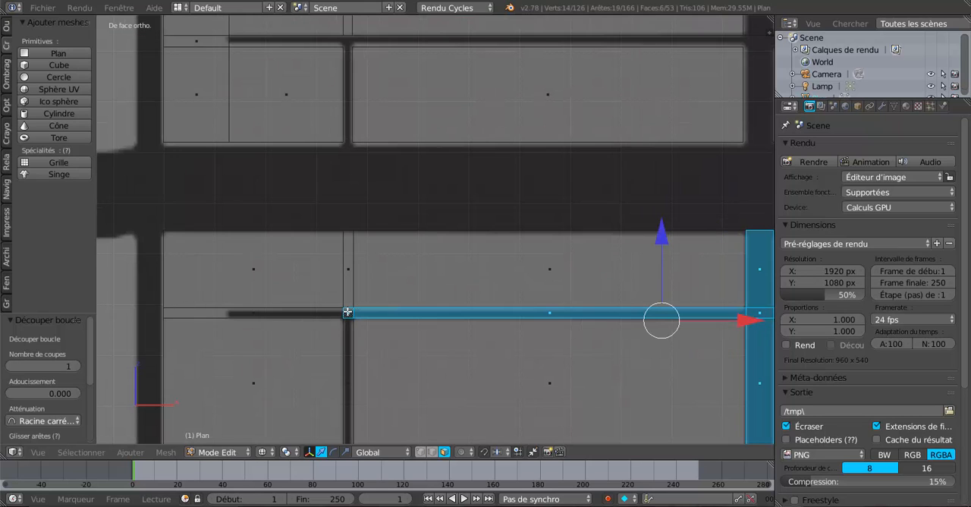
shift+right_click(344, 318)
shift+right_click(278, 314)
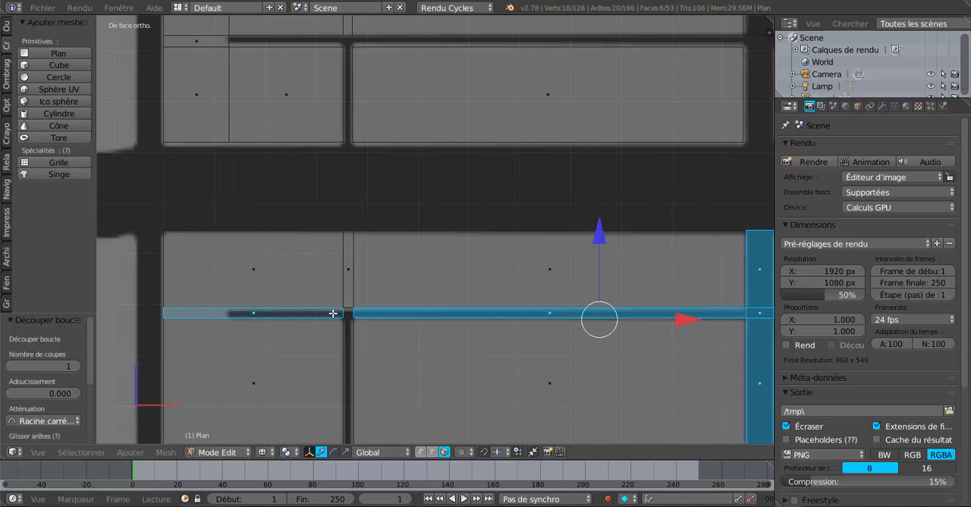
shift+right_click(348, 313)
shift+right_click(350, 345)
scroll(358, 365, down, 4)
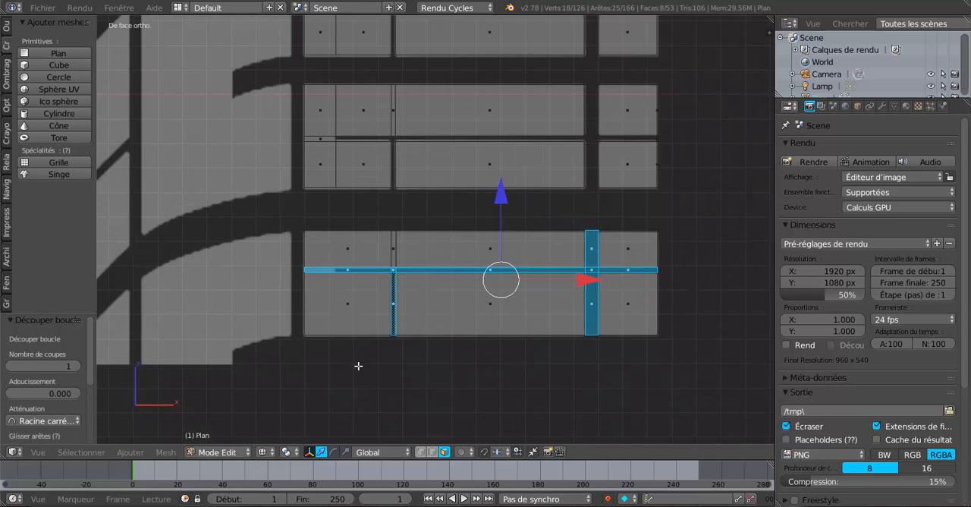
key(x)
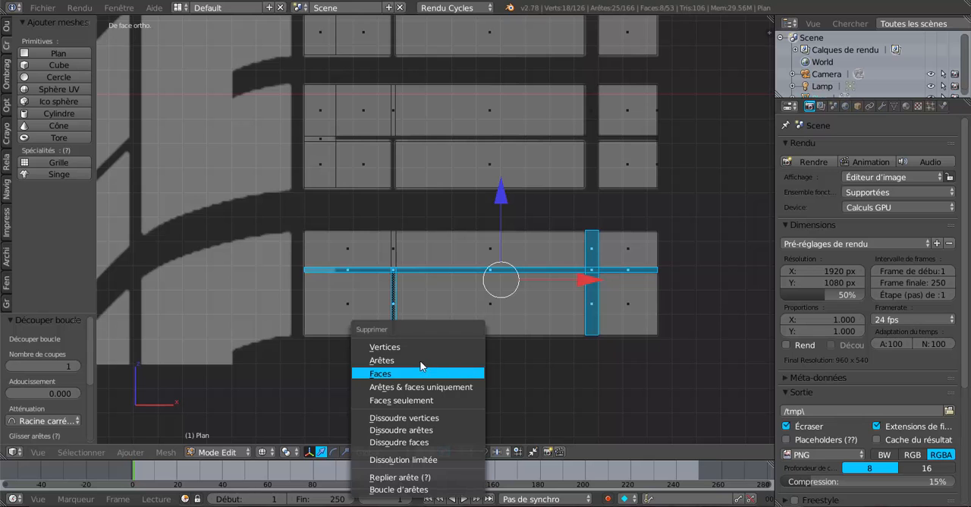
click(417, 372)
- Review all the traced faces against the whole tread reference and examine the diagonal blocks still untraced
scroll(415, 351, down, 2)
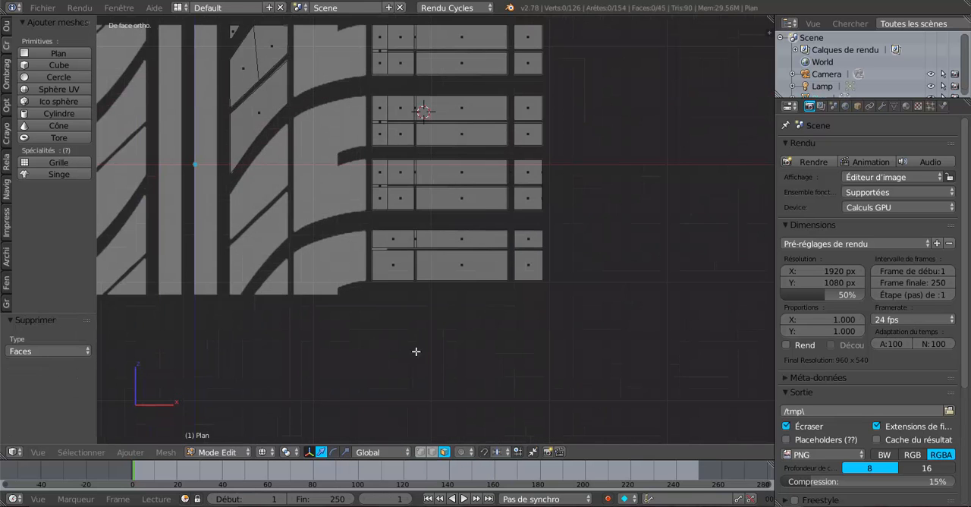
shift+middle_drag(357, 243, 500, 325)
scroll(483, 323, up, 2)
scroll(482, 323, down, 2)
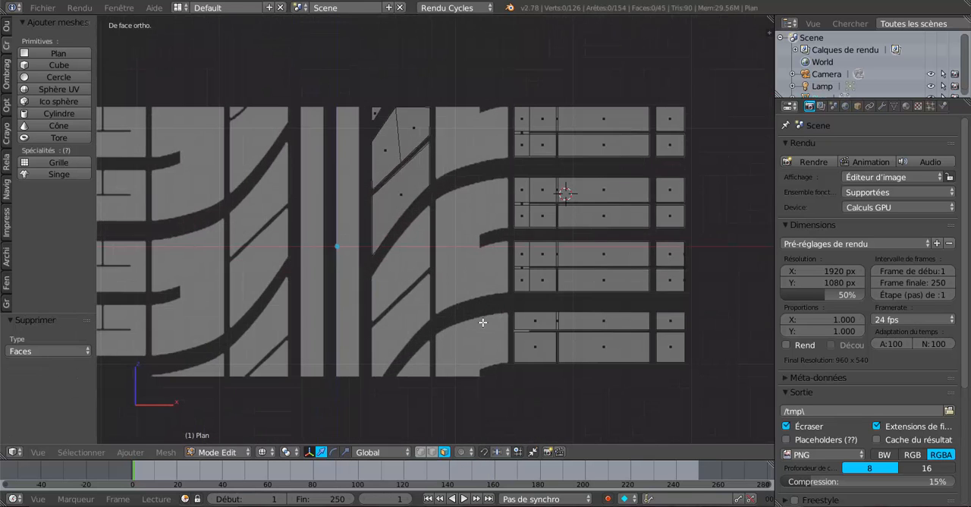
scroll(483, 323, down, 1)
key(a)
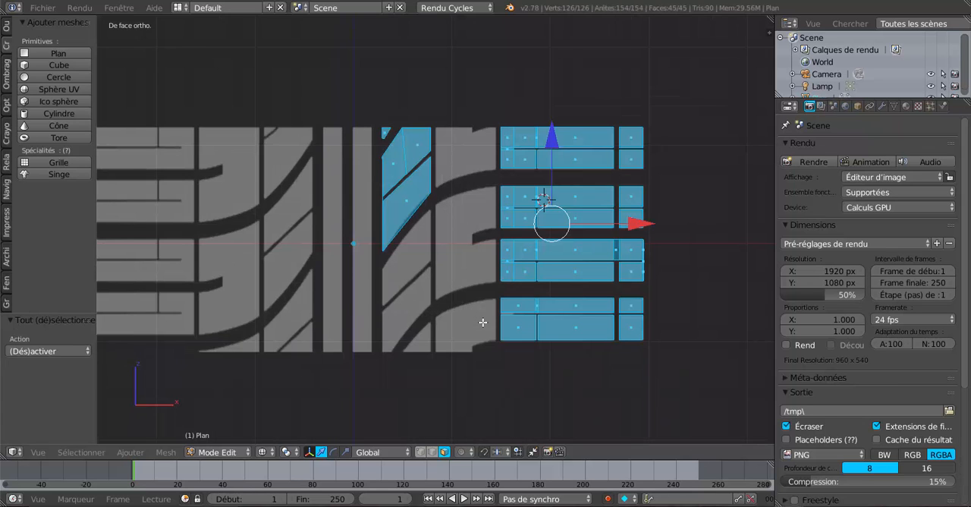
scroll(482, 322, down, 4)
scroll(433, 271, up, 3)
shift+middle_drag(427, 297, 531, 301)
scroll(530, 299, up, 2)
scroll(530, 299, up, 1)
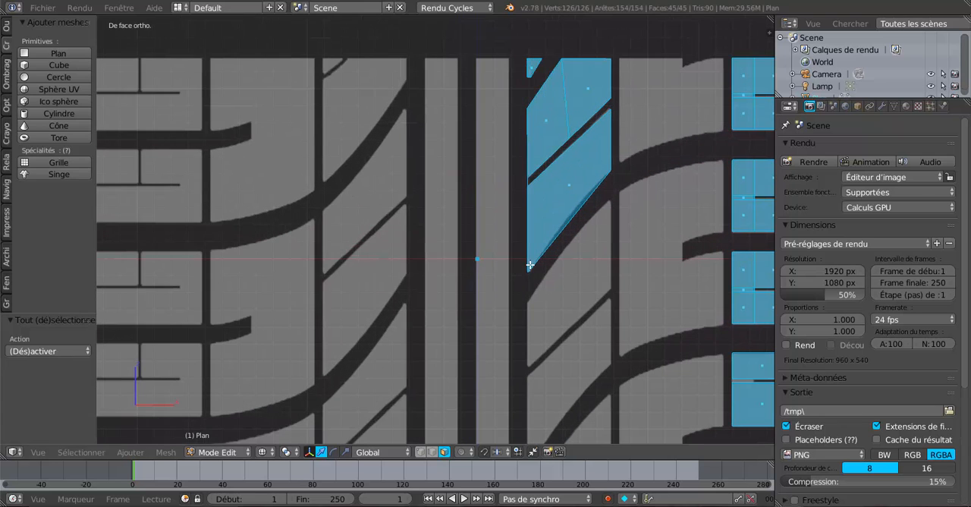
- Duplicate the lowest corner vertex of the traced diagonal block and move the copy -0.557 along Z to the next block's lower inner corner
click(420, 452)
right_click(527, 267)
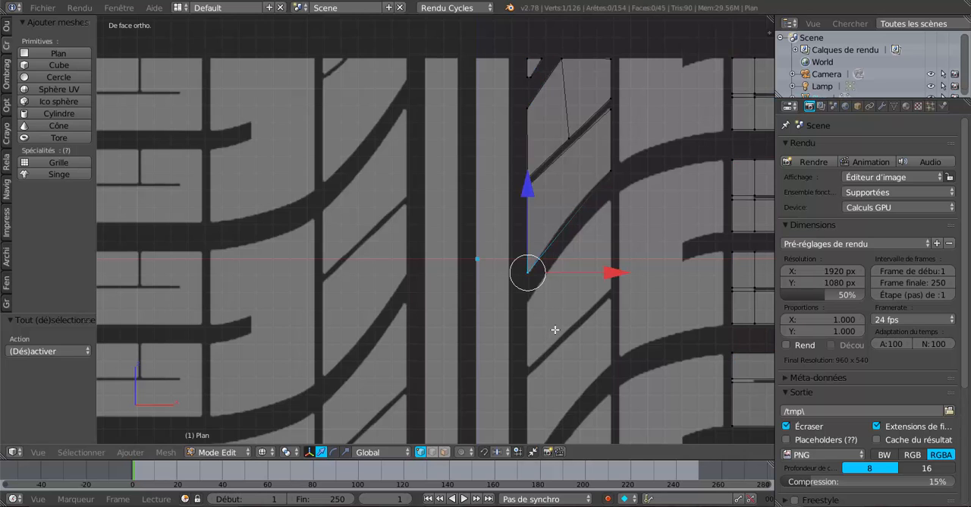
shift+middle_drag(555, 329, 520, 274)
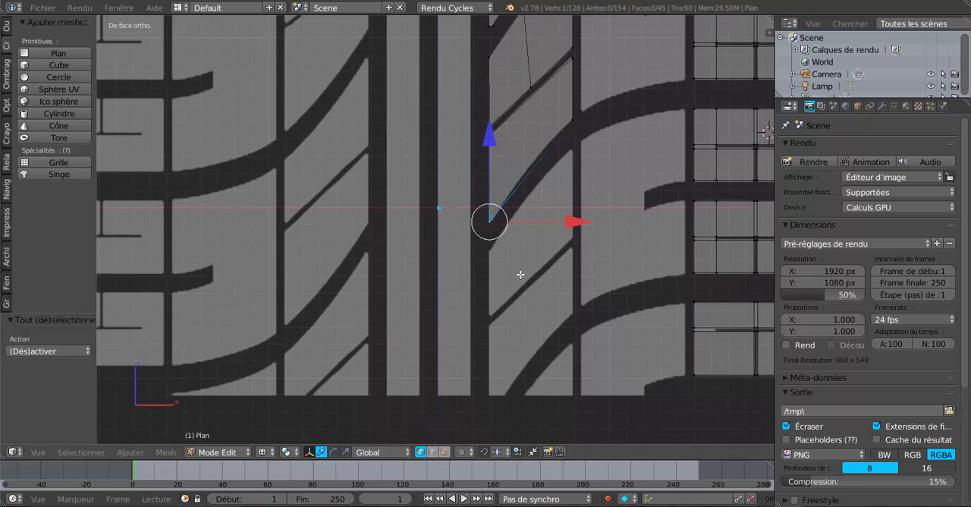
key(shift+d)
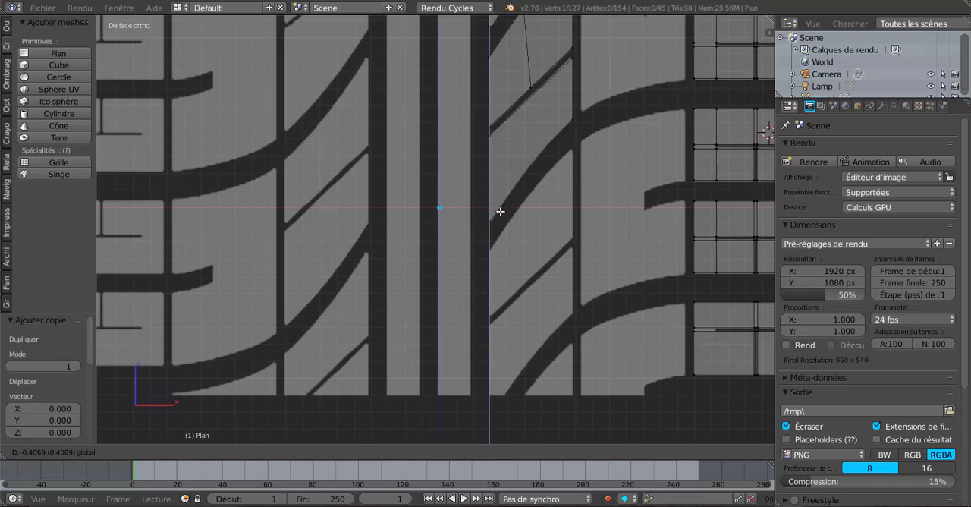
click(505, 232)
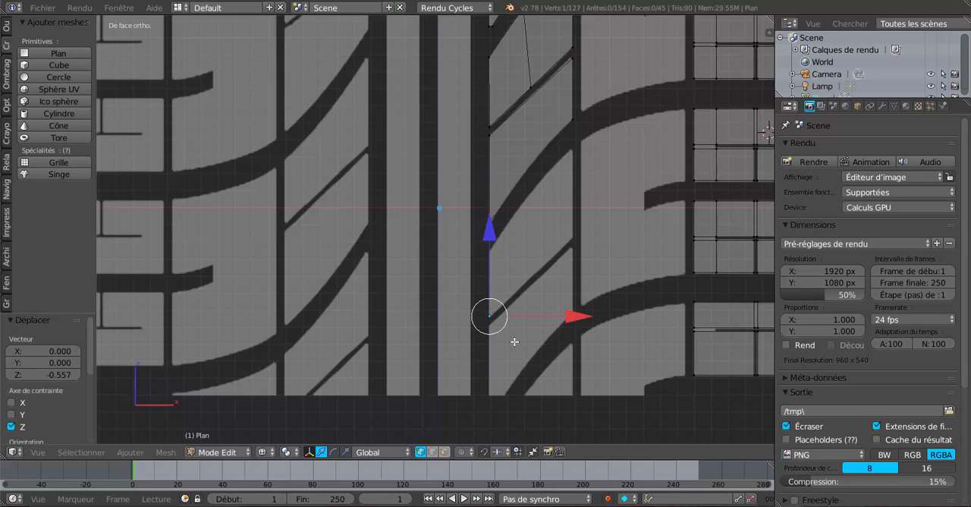
- Extrude the copied vertex three times around the diagonal block's corners: X 0.482, Z 0.453; Z 0.518; and X -0.478, Z -0.582
key(e)
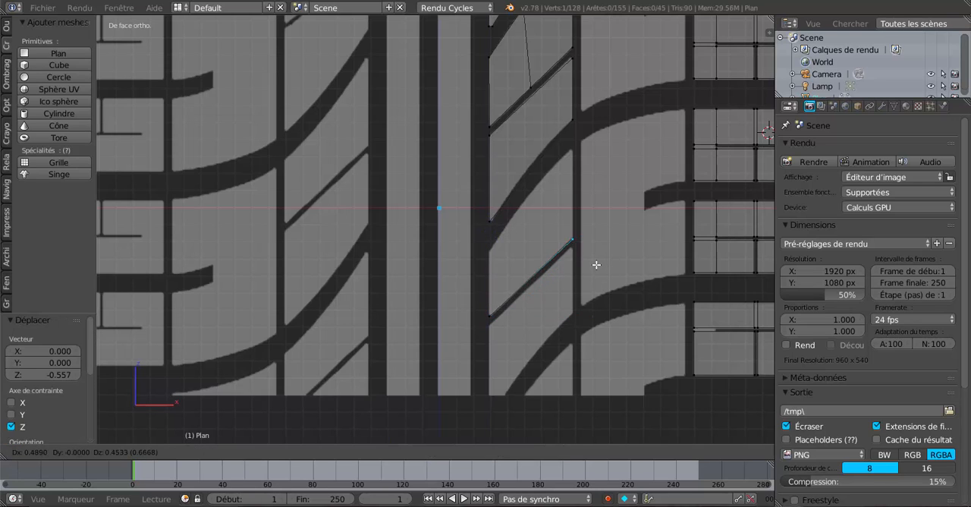
click(596, 265)
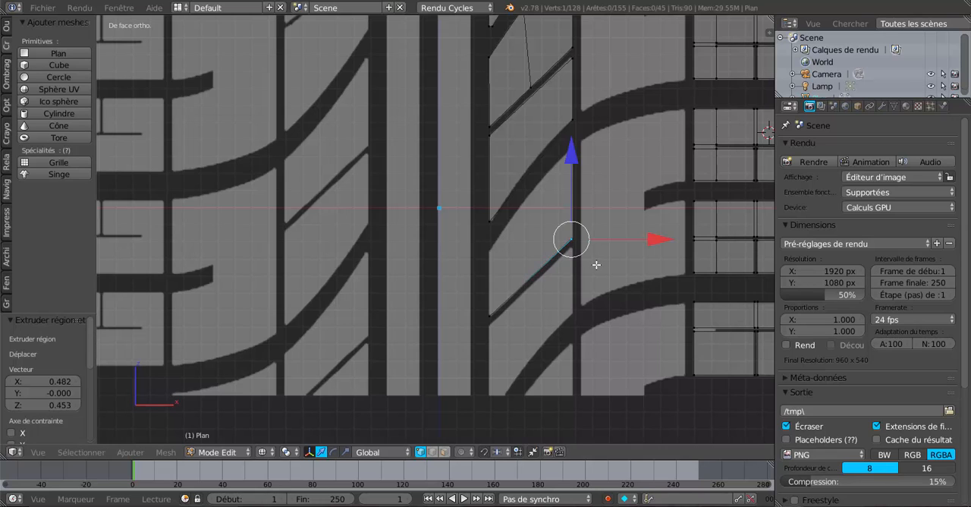
key(e)
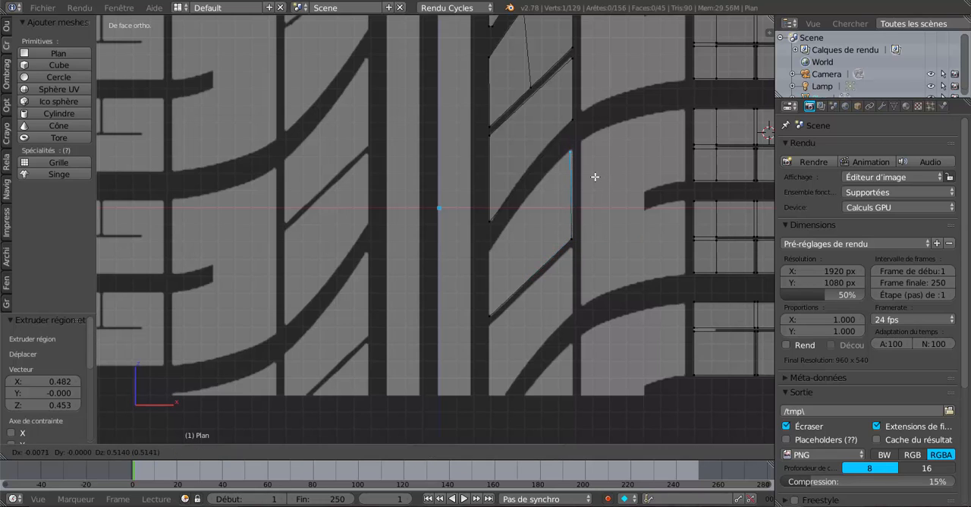
click(597, 176)
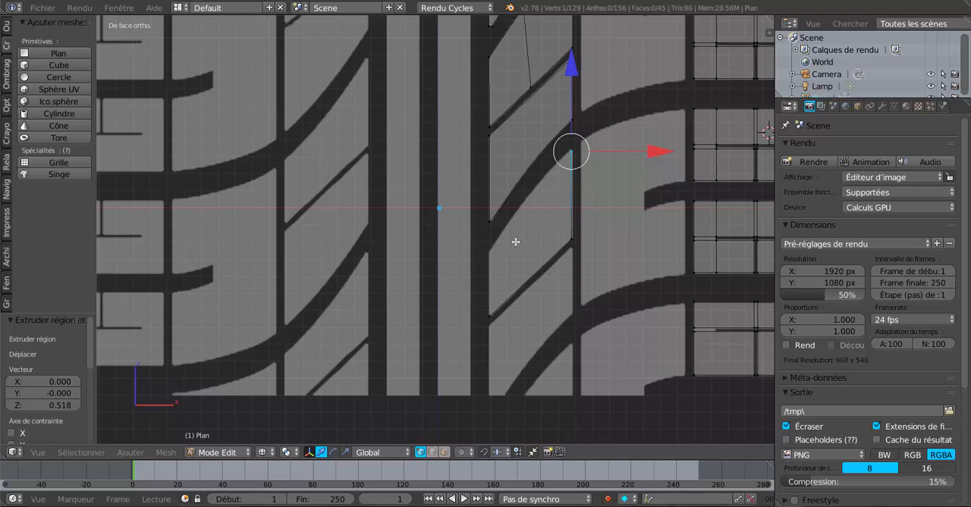
key(e)
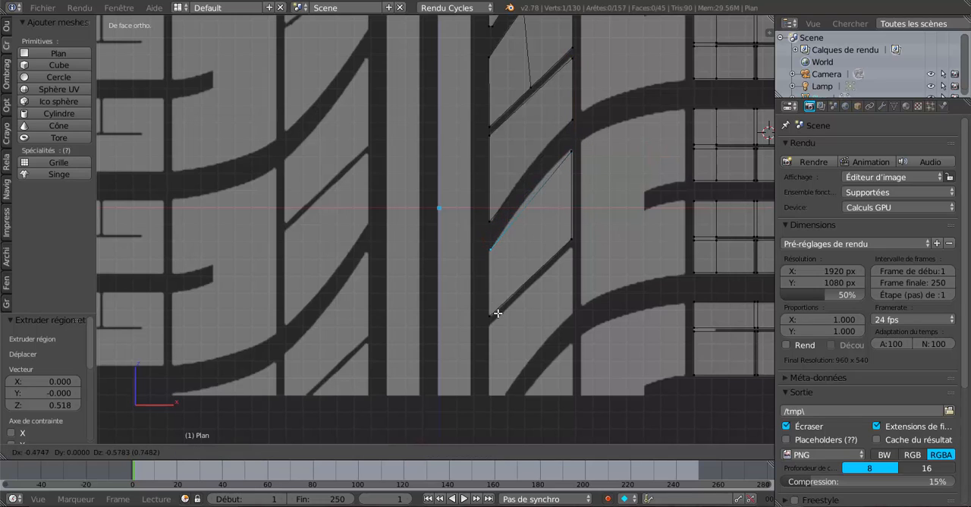
click(497, 313)
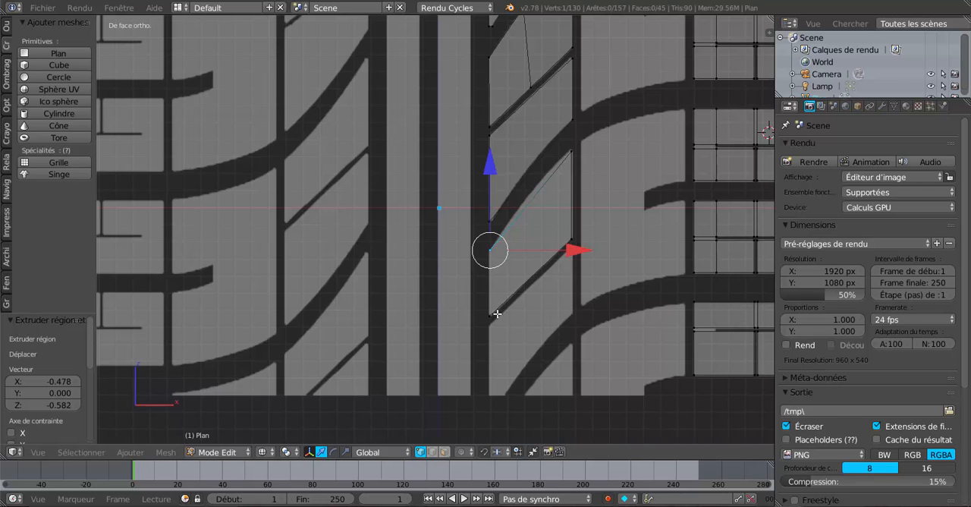
- Select the four corner vertices of the new diagonal block and fill them with a face
shift+right_click(493, 306)
shift+right_click(490, 254)
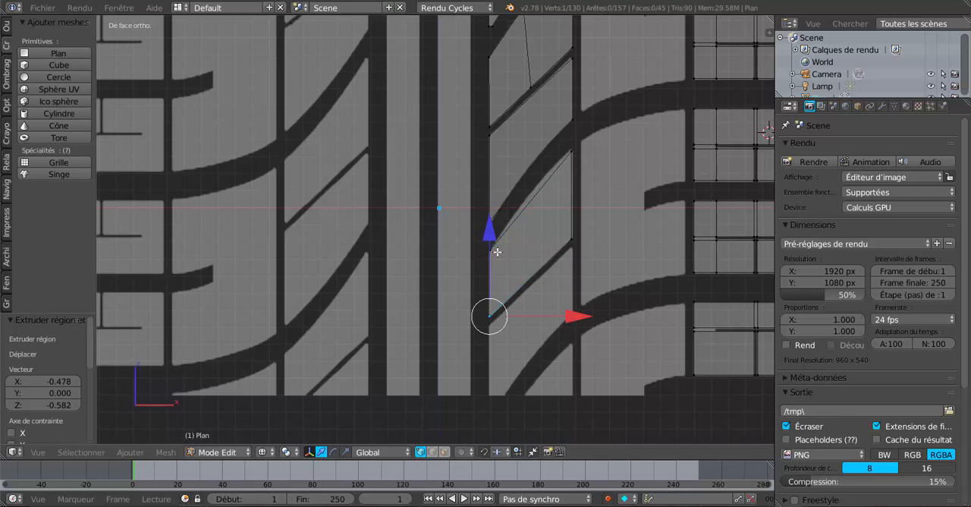
shift+right_click(495, 251)
shift+right_click(571, 157)
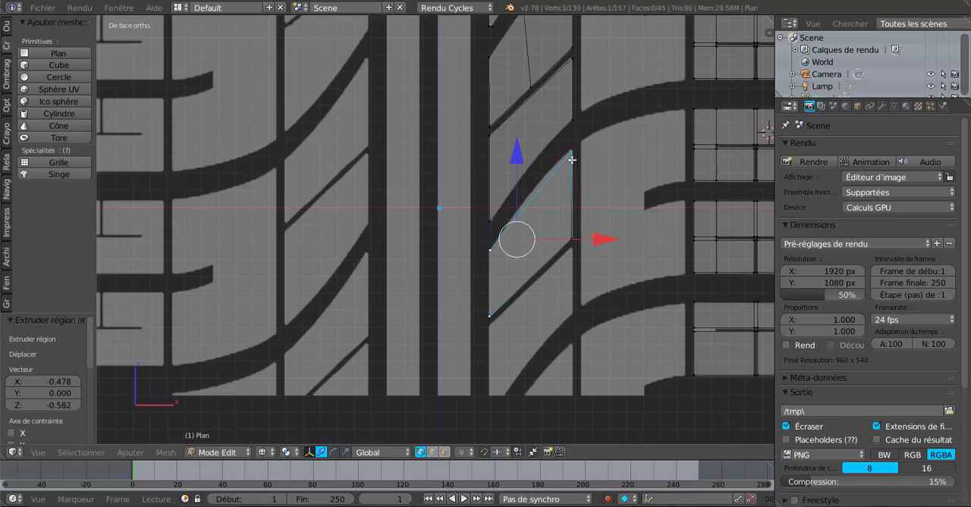
shift+right_click(572, 240)
scroll(590, 271, up, 2)
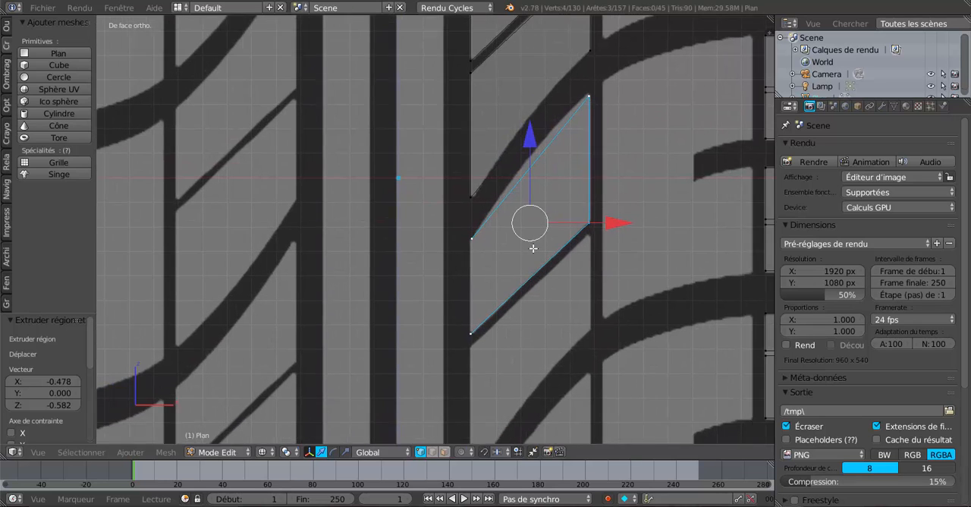
shift+middle_drag(534, 248, 509, 237)
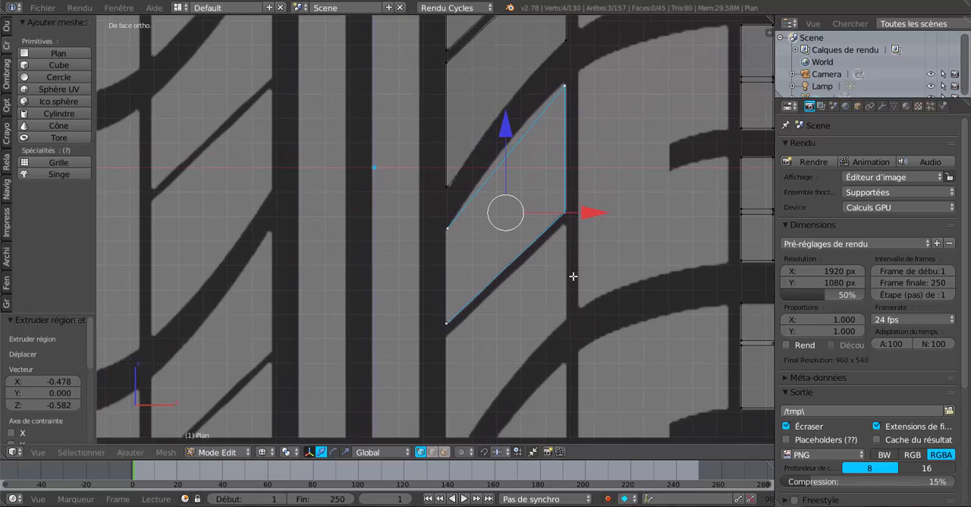
key(f)
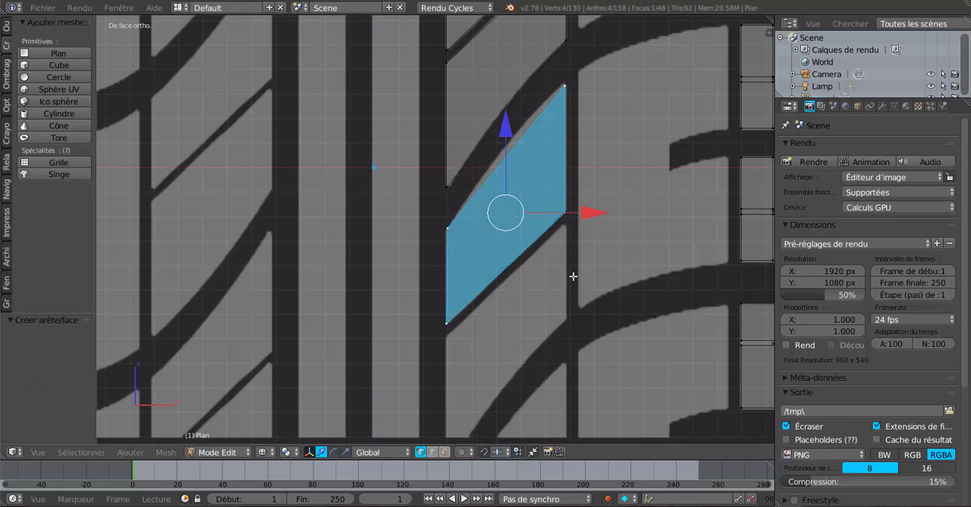
- Add a centred vertical loop cut to the new diagonal block and move its upper vertex 0.050 up along Z to follow the curved edge
key(ctrl+r)
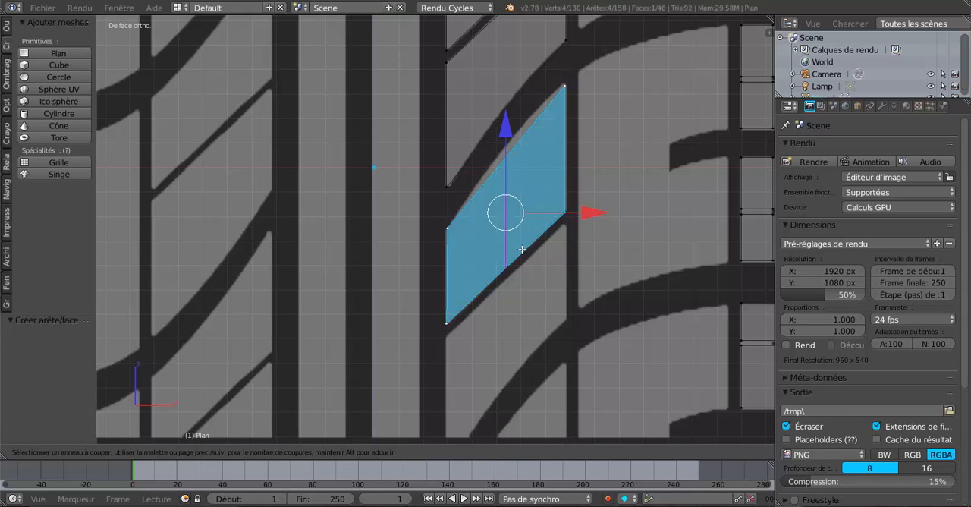
click(522, 249)
right_click(522, 249)
right_click(501, 166)
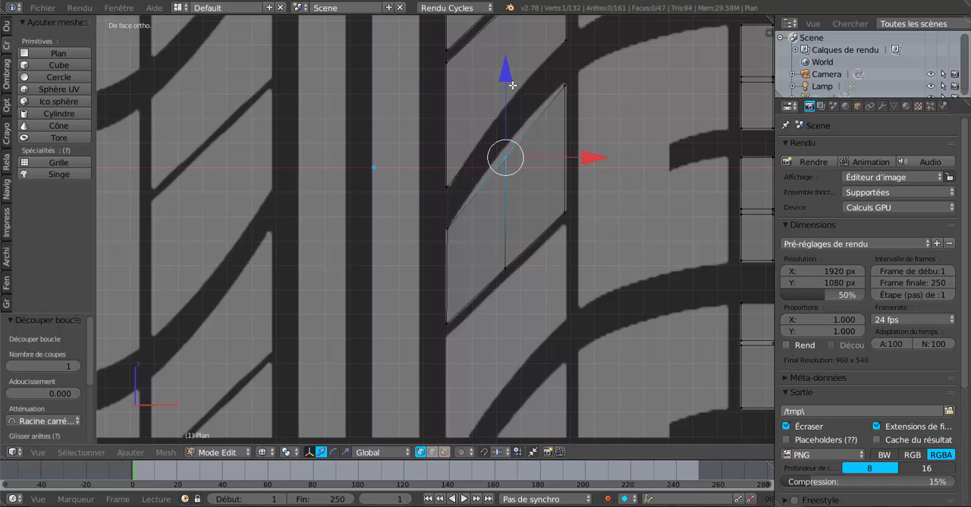
drag(512, 80, 512, 79)
- Duplicate the three lower-edge vertices of the diagonal block and move the copies -0.051 along Z across the narrow groove
scroll(534, 195, down, 2)
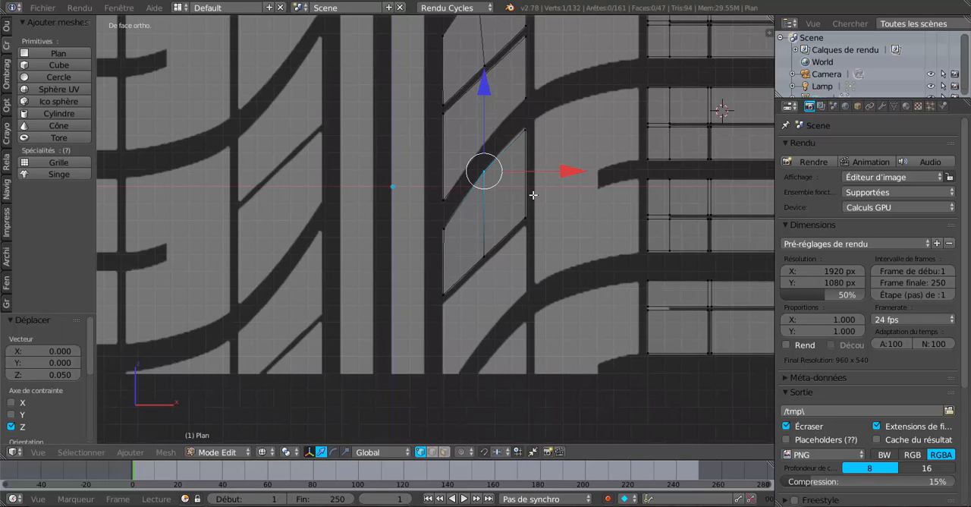
shift+middle_drag(531, 272, 532, 196)
scroll(529, 215, up, 1)
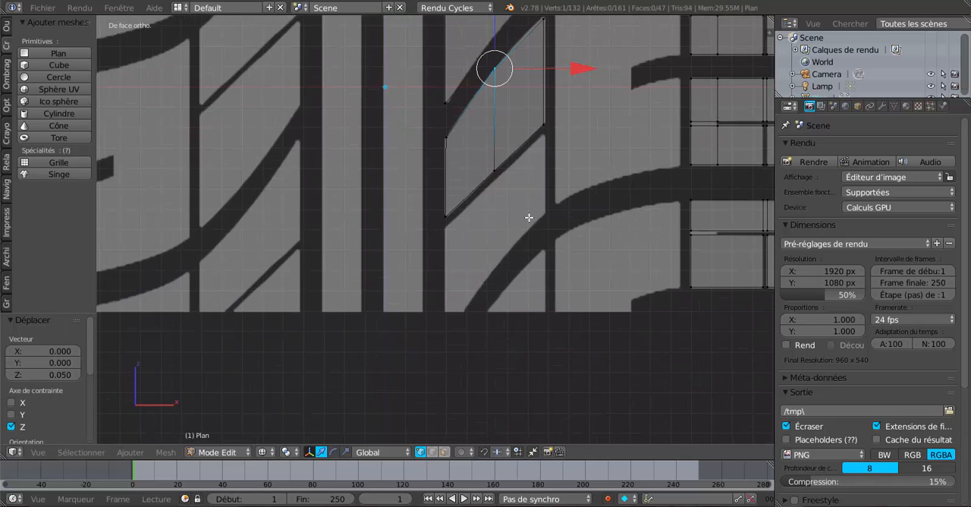
right_click(445, 215)
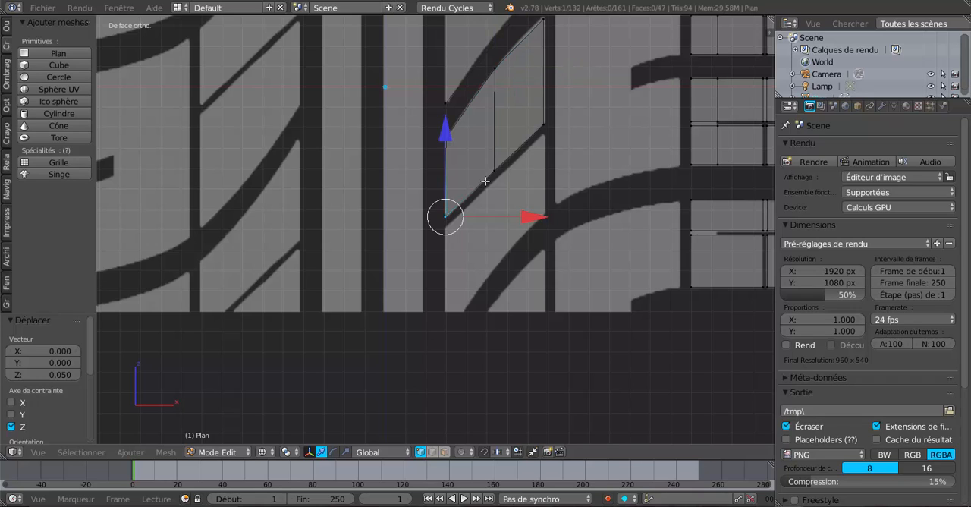
shift+right_click(494, 170)
shift+right_click(543, 125)
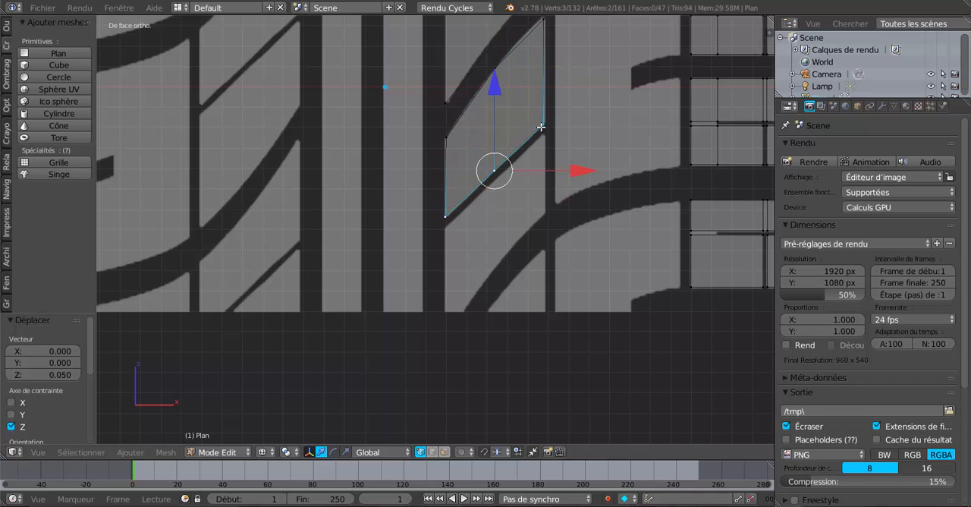
key(shift+d)
right_click(555, 200)
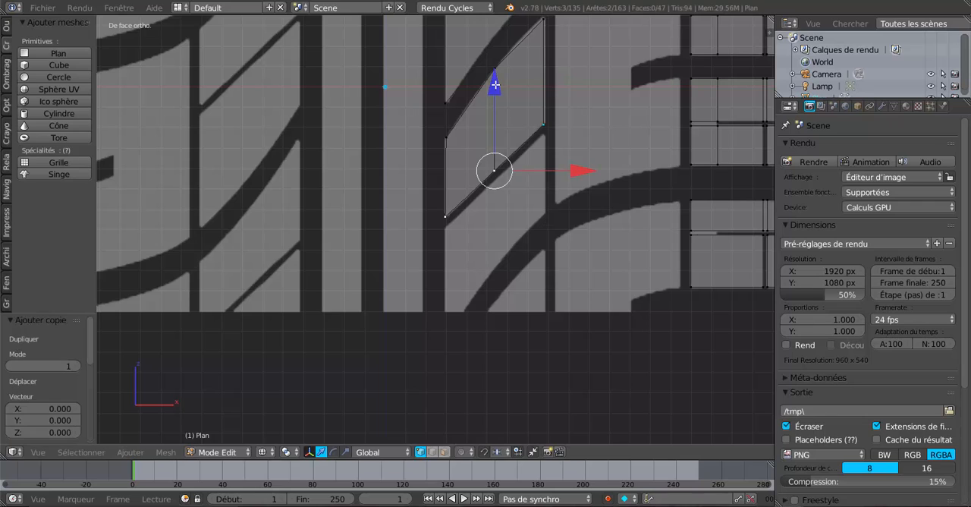
drag(496, 85, 495, 94)
click(496, 94)
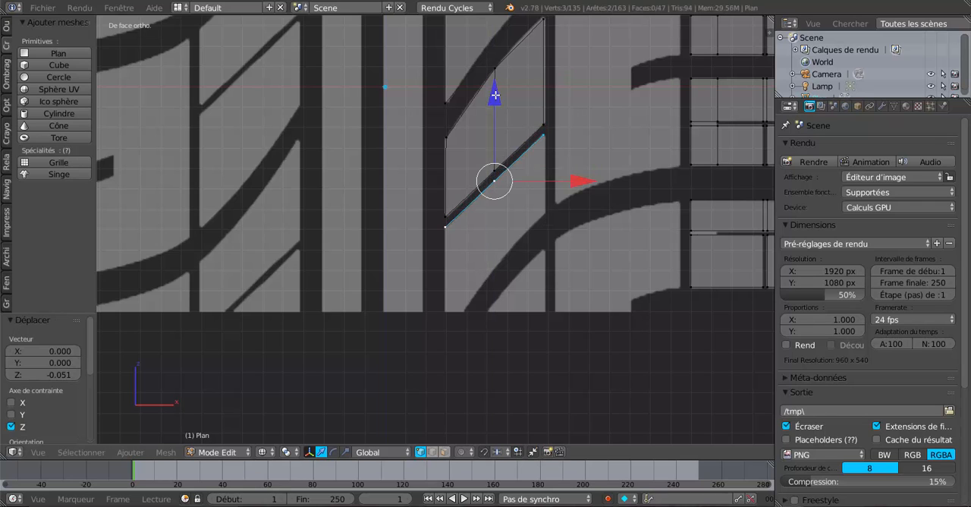
- Extrude the copied edge's outer vertex -0.387 along Z, and extrude again by X -0.175, Z -0.178 along the curved edge
right_click(554, 140)
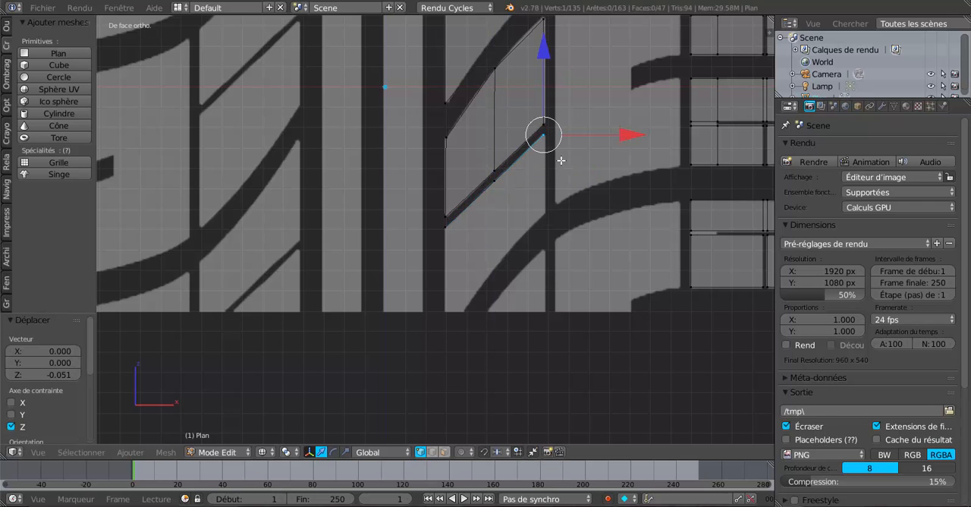
key(e)
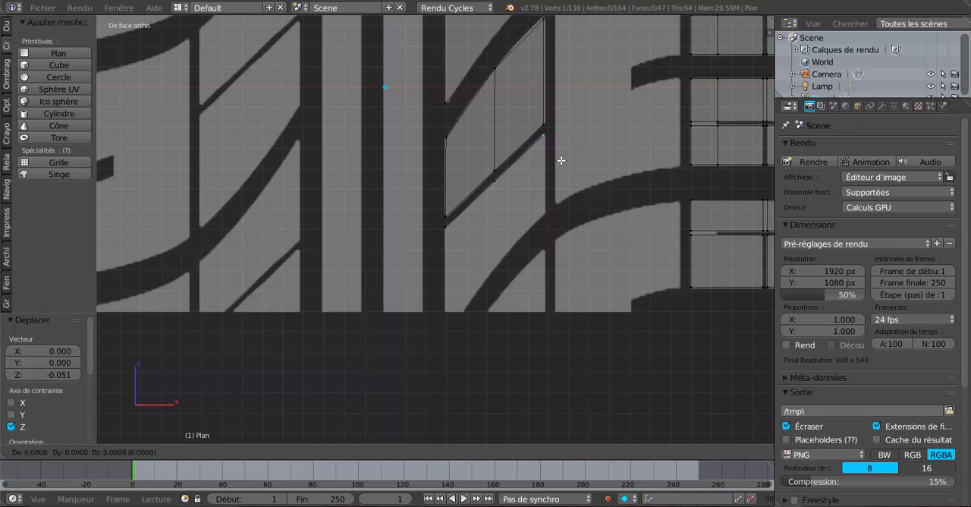
right_click(559, 159)
drag(543, 55, 558, 135)
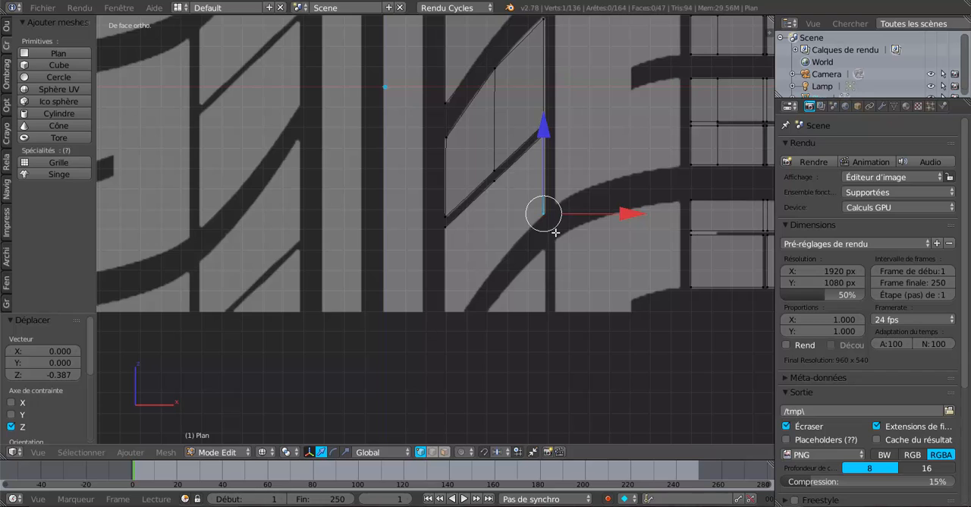
key(e)
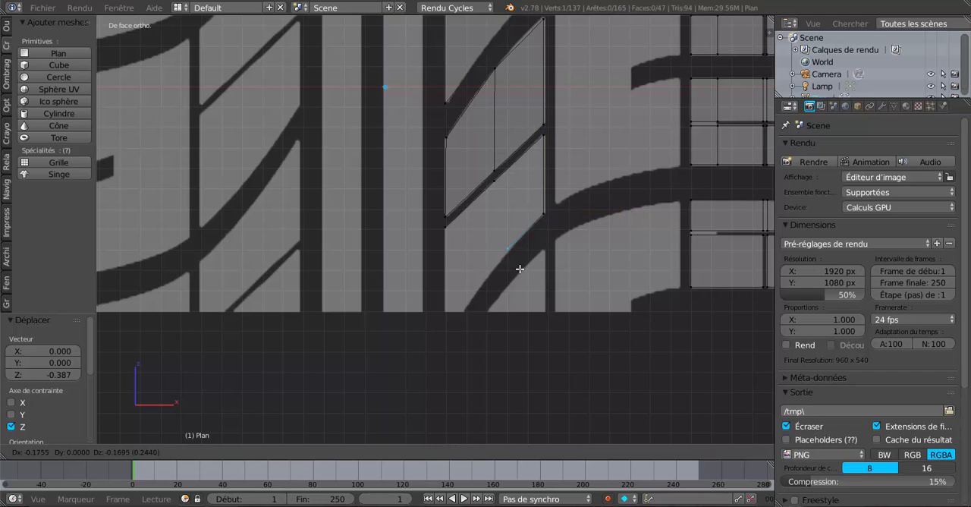
click(520, 269)
- Select the copied middle and outer vertices plus the two extruded ones and fill them with a face
right_click(499, 175)
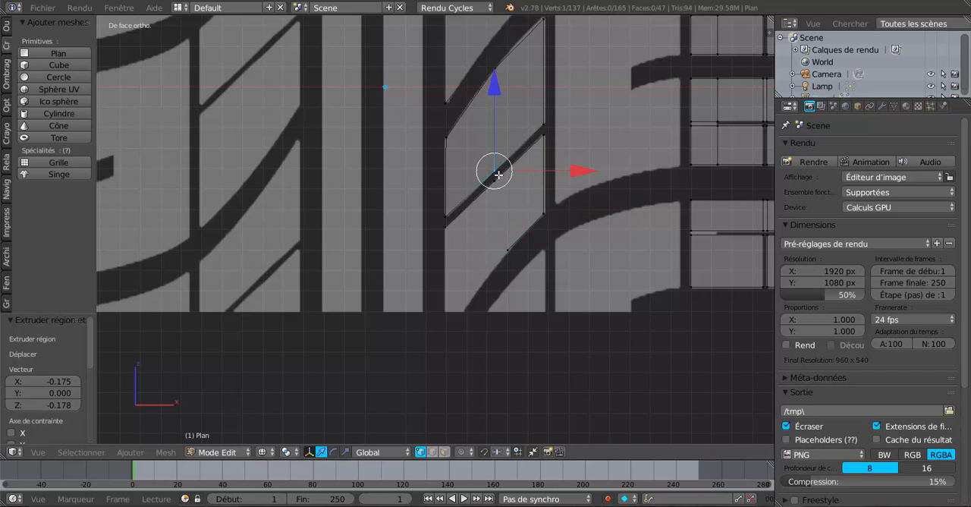
right_click(499, 184)
shift+right_click(539, 144)
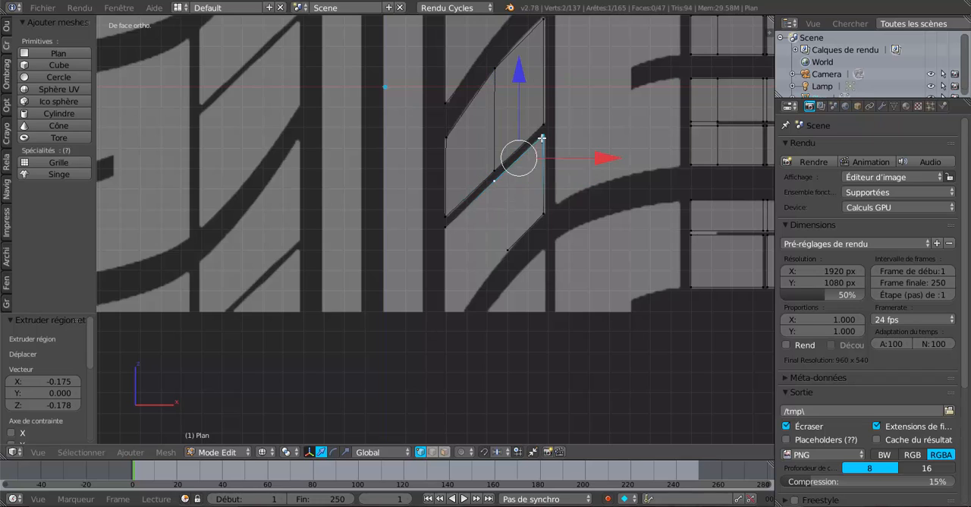
shift+right_click(541, 214)
shift+right_click(512, 242)
key(f)
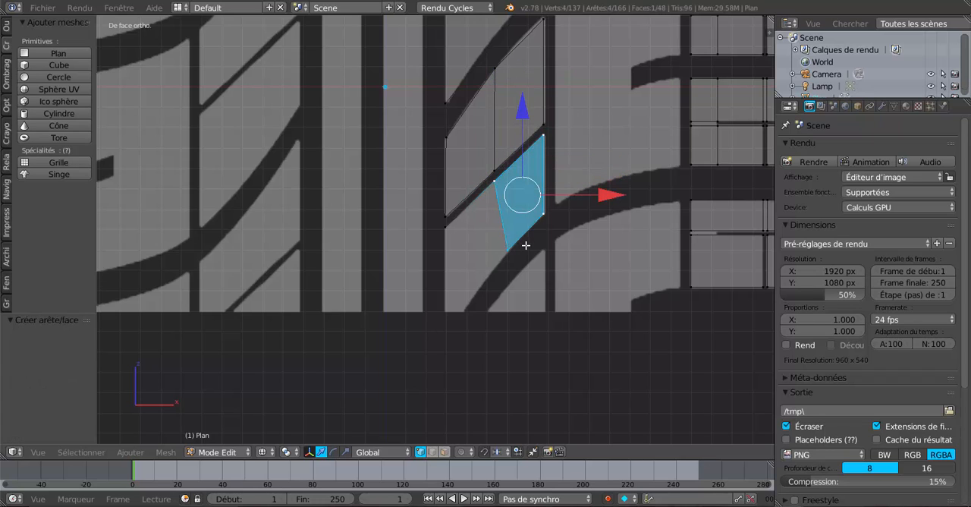
- Extrude the curved edge's last vertex by X -0.211, Z -0.303 to the reference image's lower border
right_click(513, 253)
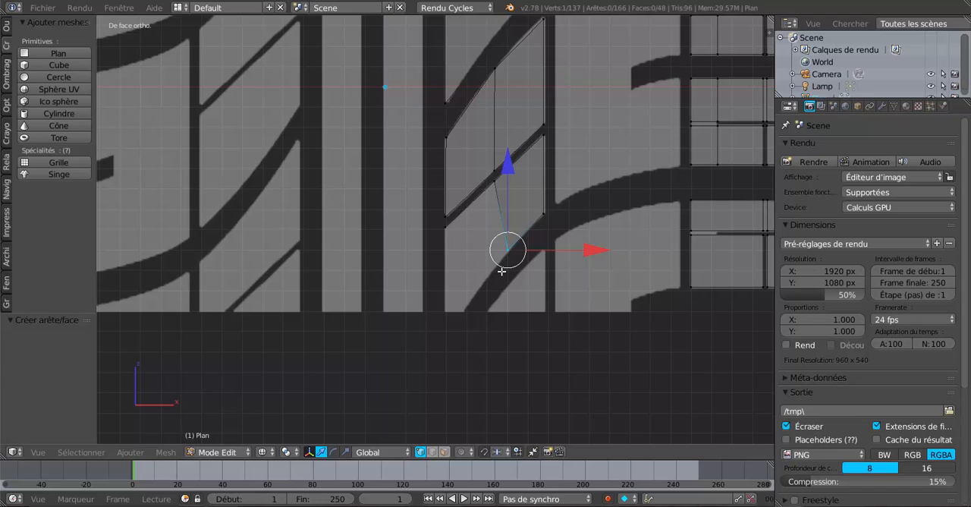
key(e)
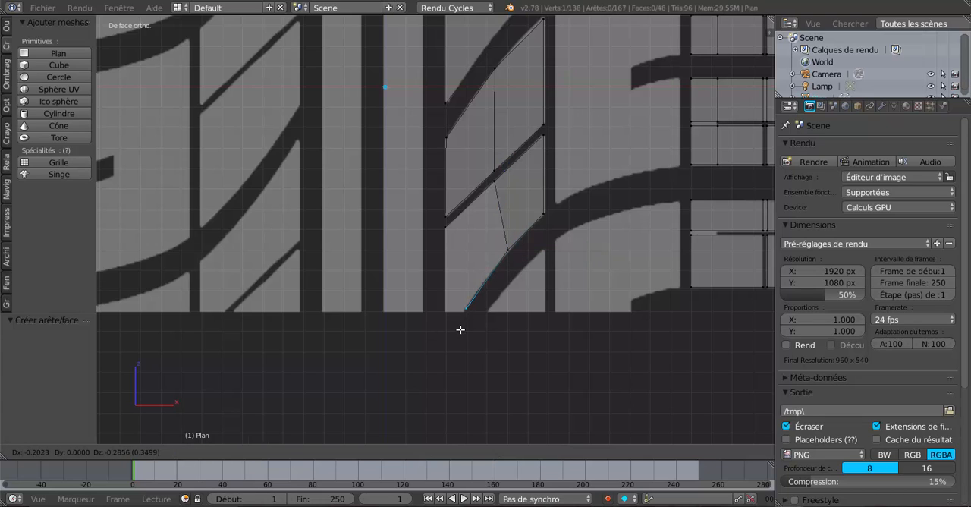
click(459, 333)
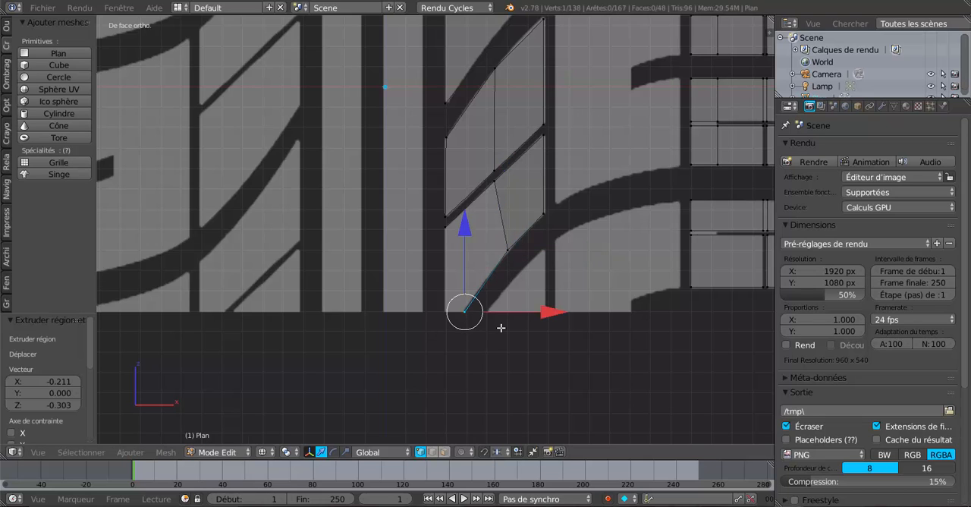
- Extrude the vertex on the reference's lower border -0.101 along X to the block's inner side
key(e)
click(501, 328)
drag(542, 312, 525, 312)
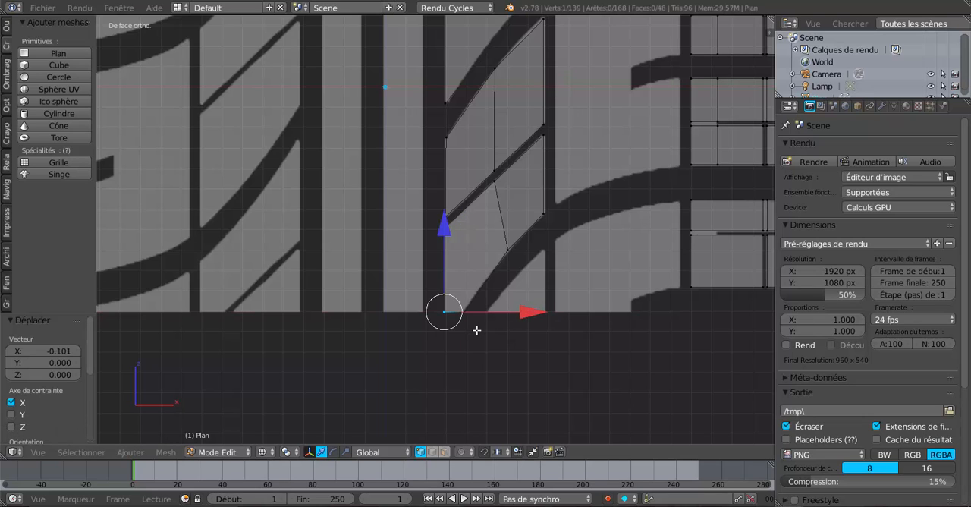
- Extrude the block's bottom inner corner vertex 0.253 up along Z and inspect the inner corner above it
key(e)
click(470, 313)
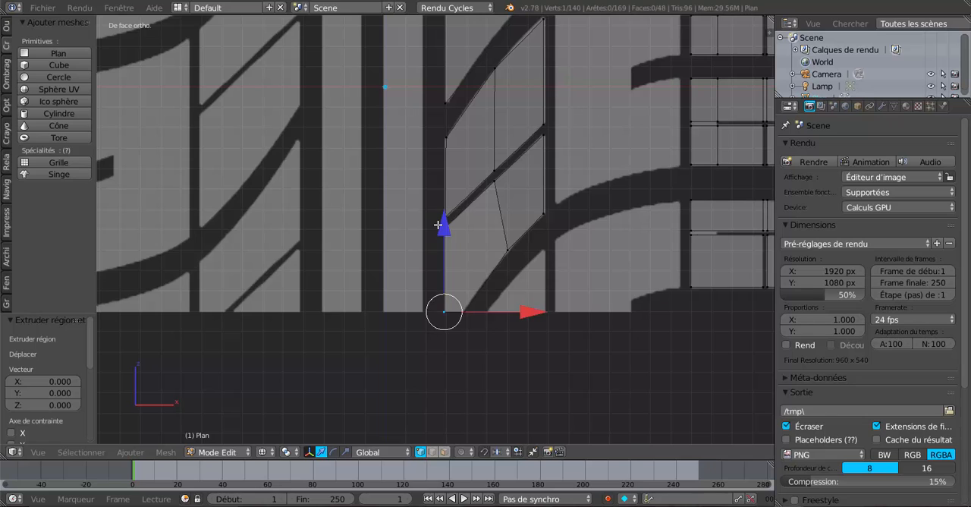
drag(439, 226, 449, 174)
scroll(451, 213, up, 2)
scroll(453, 269, up, 2)
right_click(469, 223)
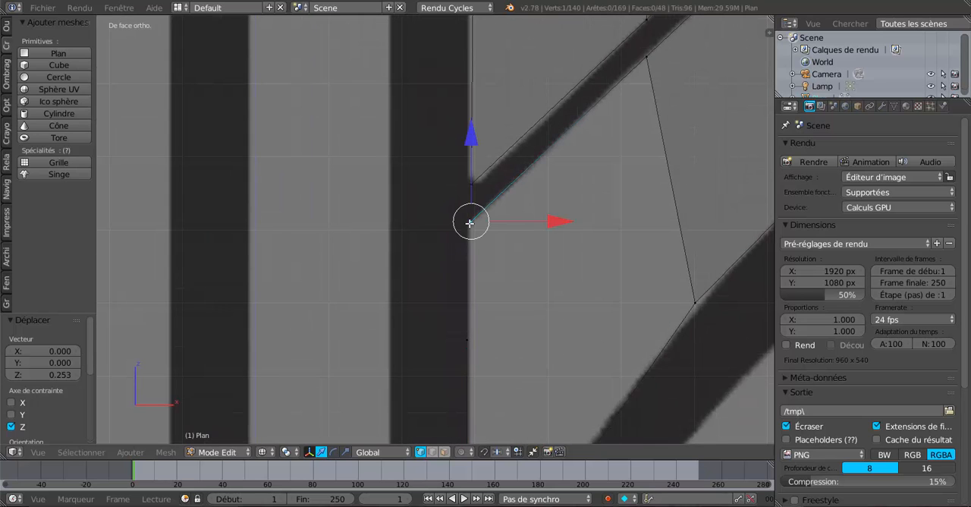
scroll(466, 283, down, 1)
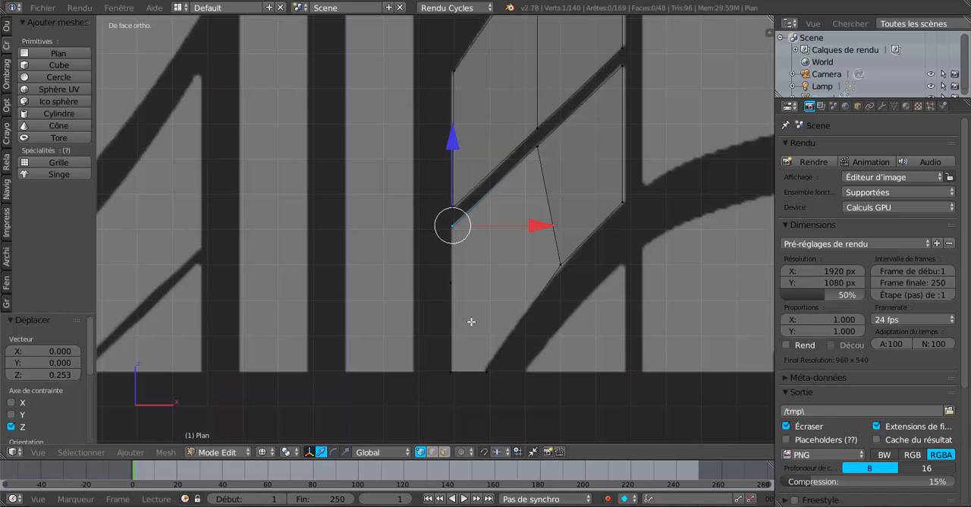
- Delete the extra vertex extruded partway up the block's inner side
key(ctrl+e)
key(ctrl+z)
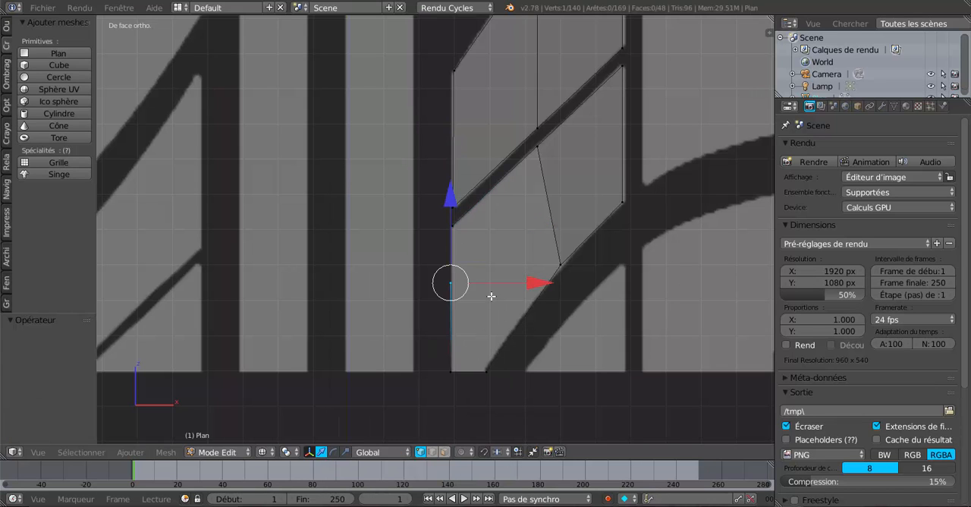
key(x)
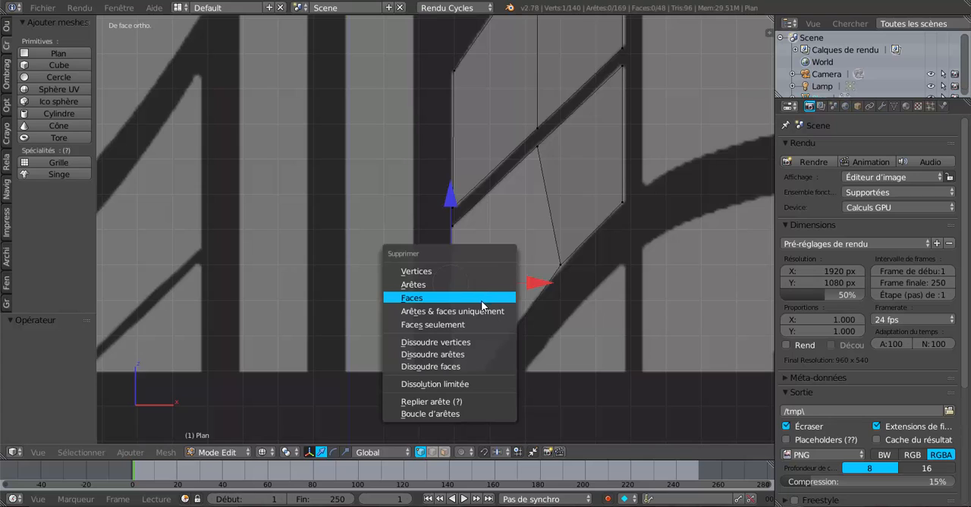
click(455, 271)
- Connect the block's upper and bottom inner corner vertices with an edge
right_click(452, 226)
shift+right_click(450, 360)
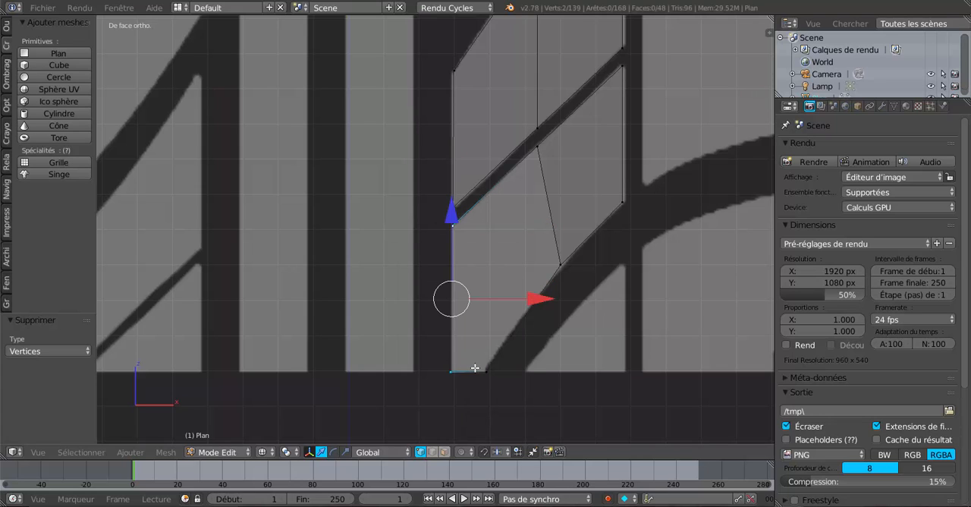
shift+right_click(484, 370)
shift+right_click(557, 272)
shift+right_click(544, 151)
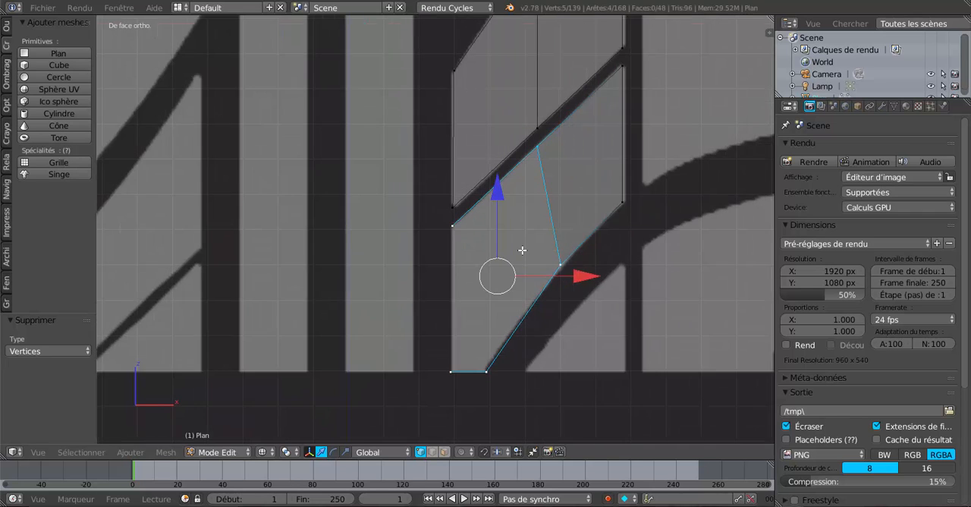
scroll(522, 249, down, 2)
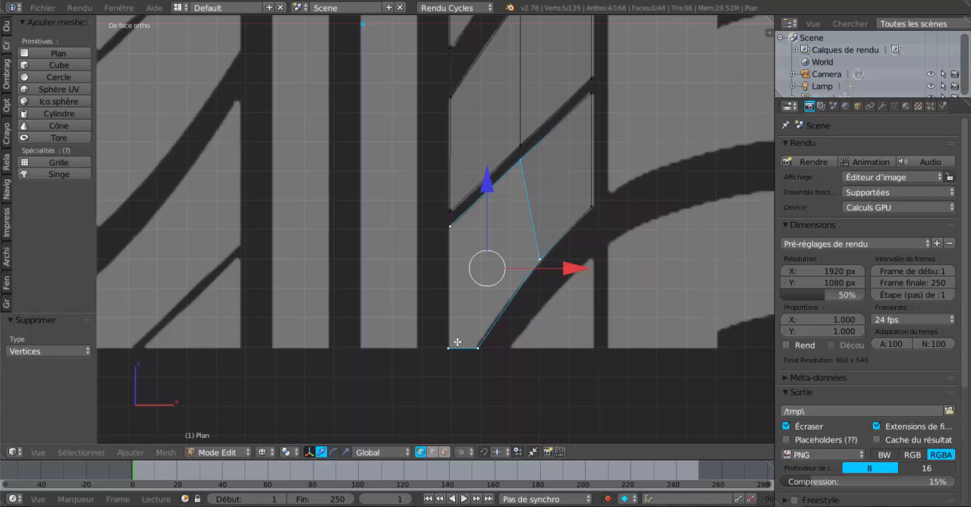
right_click(458, 342)
shift+right_click(459, 236)
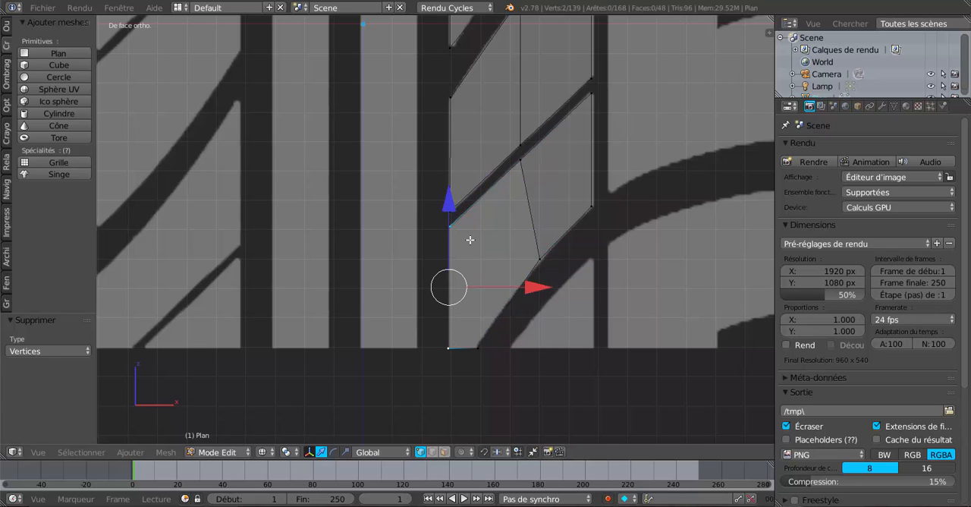
key(f)
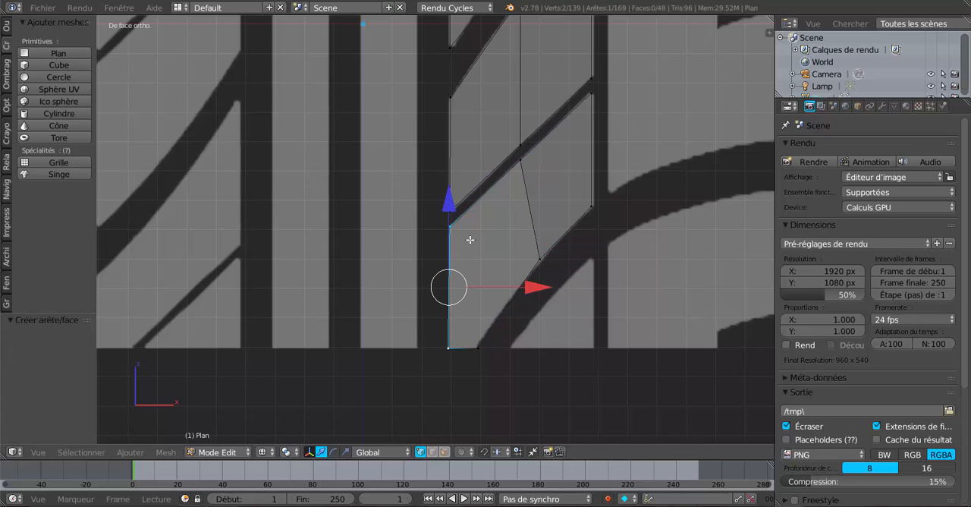
click(470, 240)
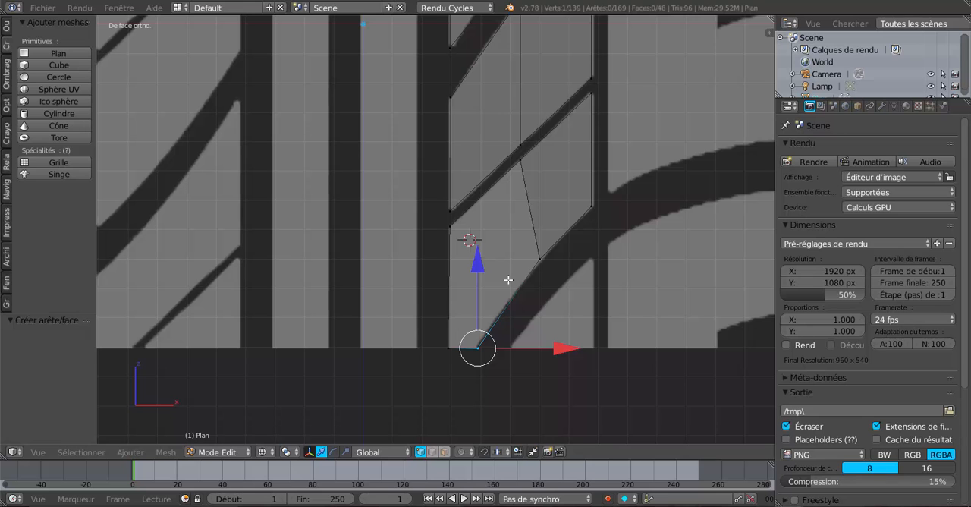
- Switch the viewport to solid shading to distinguish the filled faces from the reference image
scroll(508, 254, down, 5)
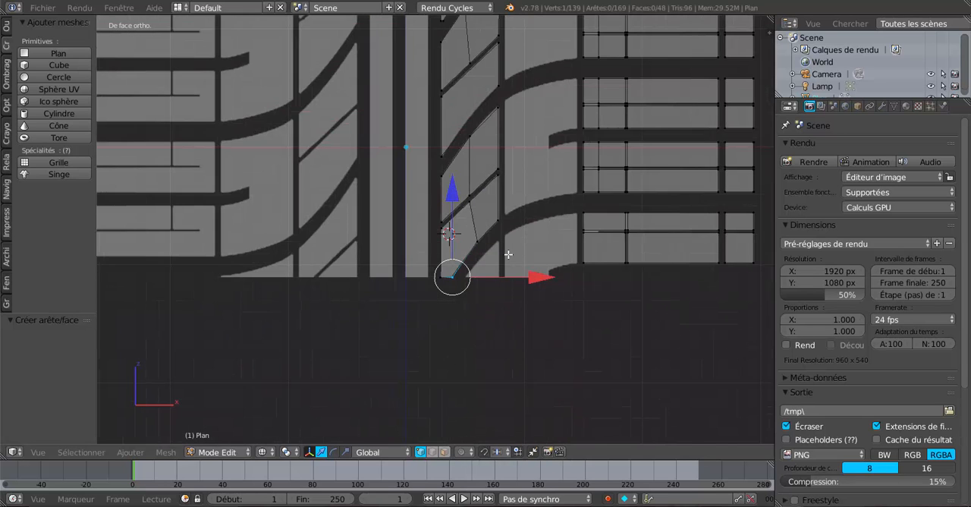
scroll(508, 254, down, 4)
key(z)
scroll(508, 254, up, 3)
scroll(509, 254, up, 6)
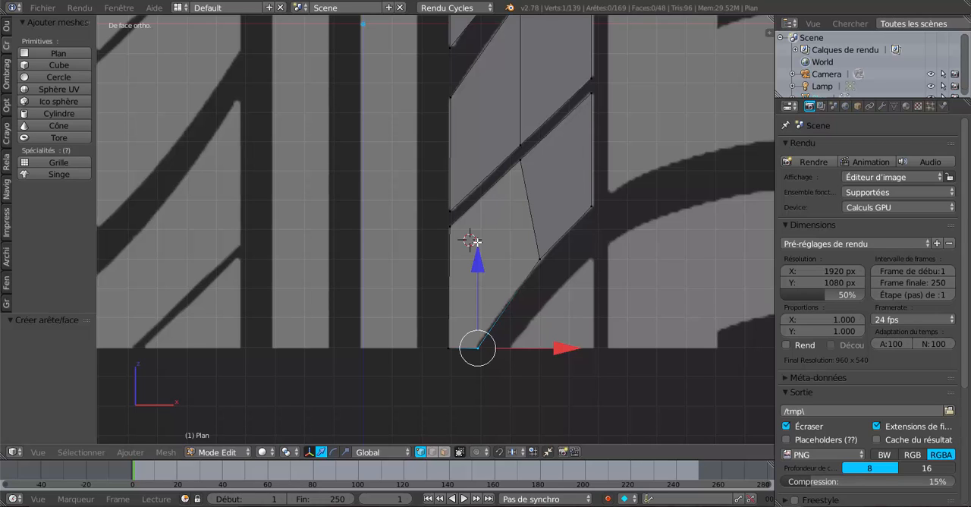
- Delete the vertex at the bottom inner corner of the lowest diagonal block
right_click(452, 348)
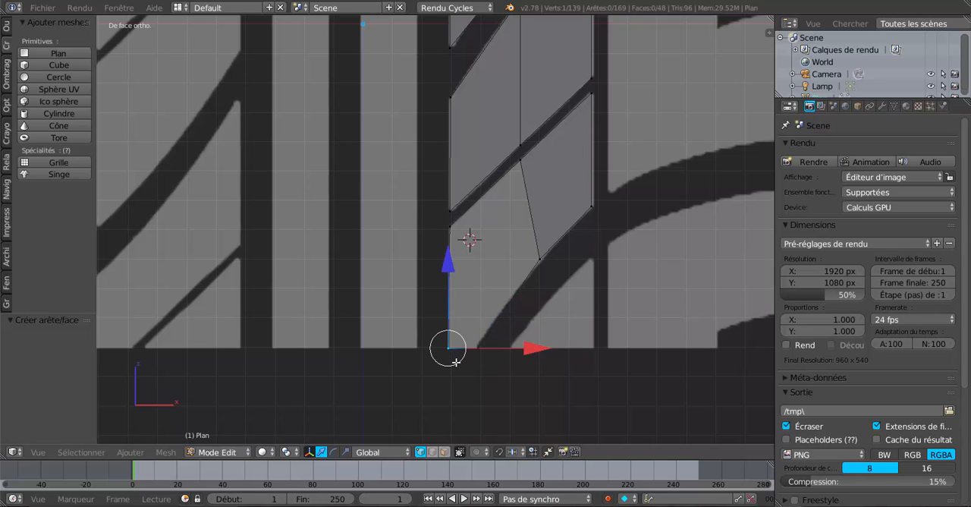
key(x)
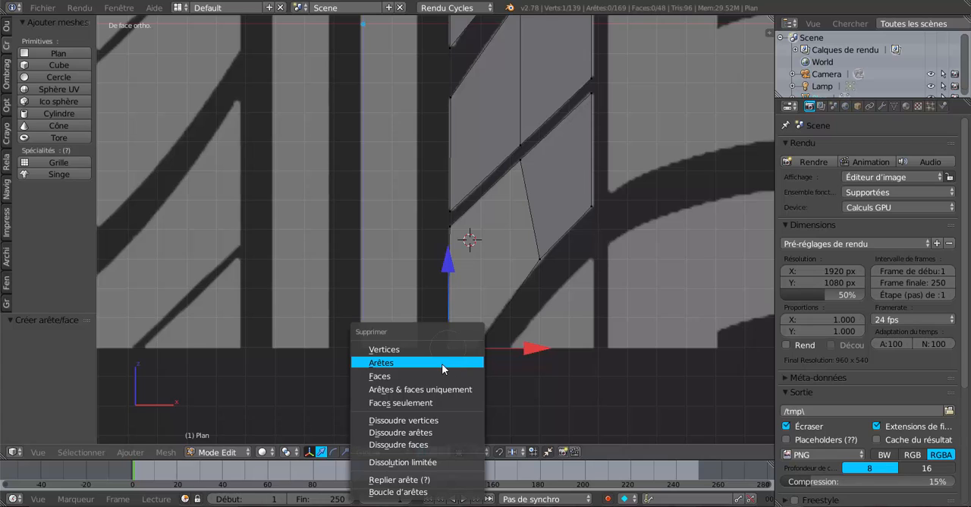
click(436, 350)
- Fill a face between the upper inner corner, the top middle vertex and the two lower curved-edge vertices of the lowest block
right_click(476, 340)
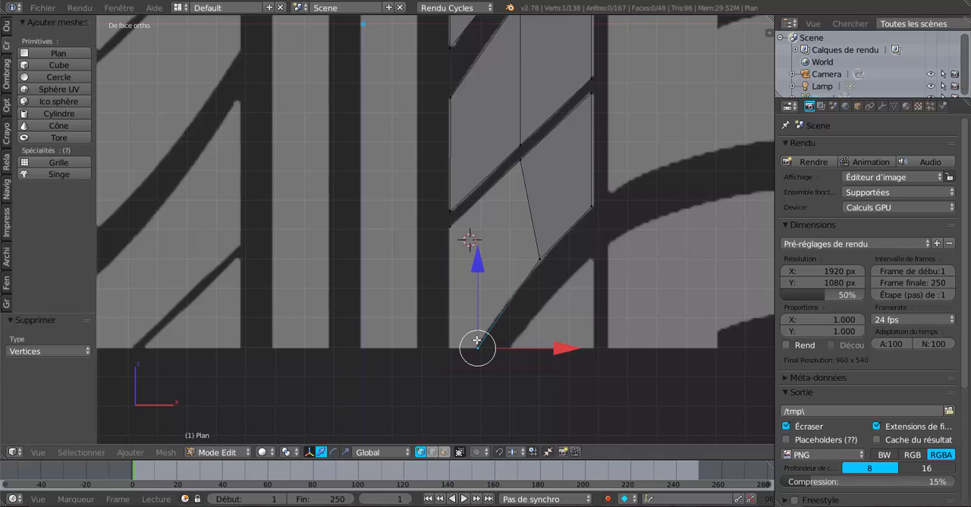
shift+right_click(455, 224)
shift+right_click(519, 162)
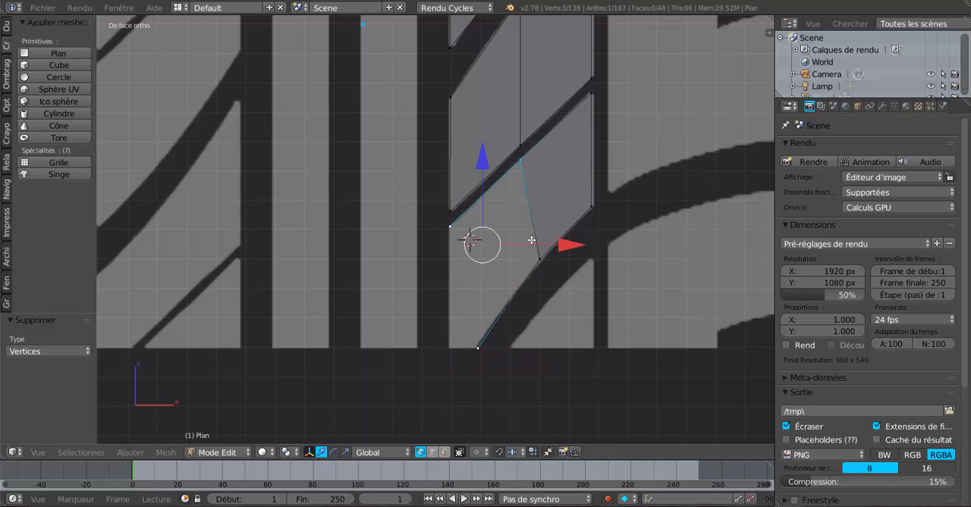
shift+right_click(536, 258)
key(f)
click(512, 269)
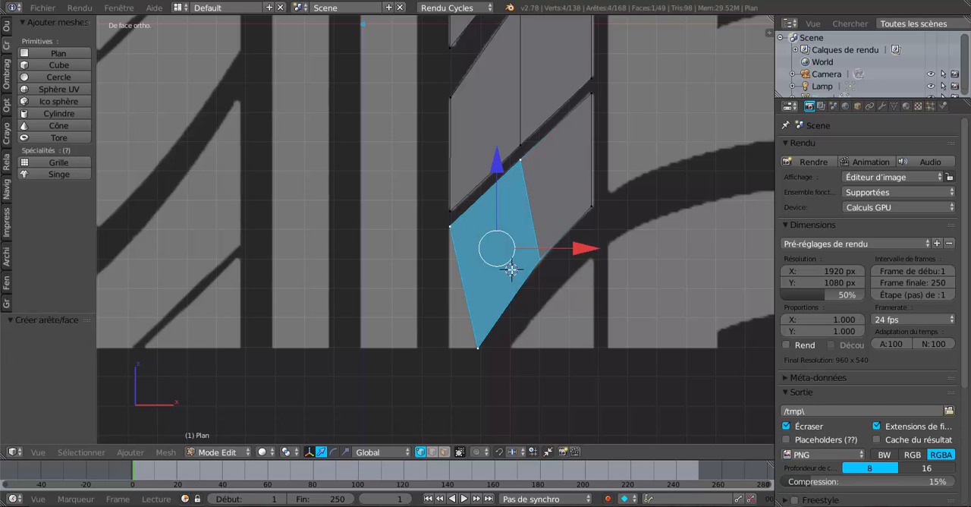
- Add a centred loop cut across the lowest diagonal block and move its inner vertex to the block's bottom inner corner
key(ctrl+r)
click(529, 203)
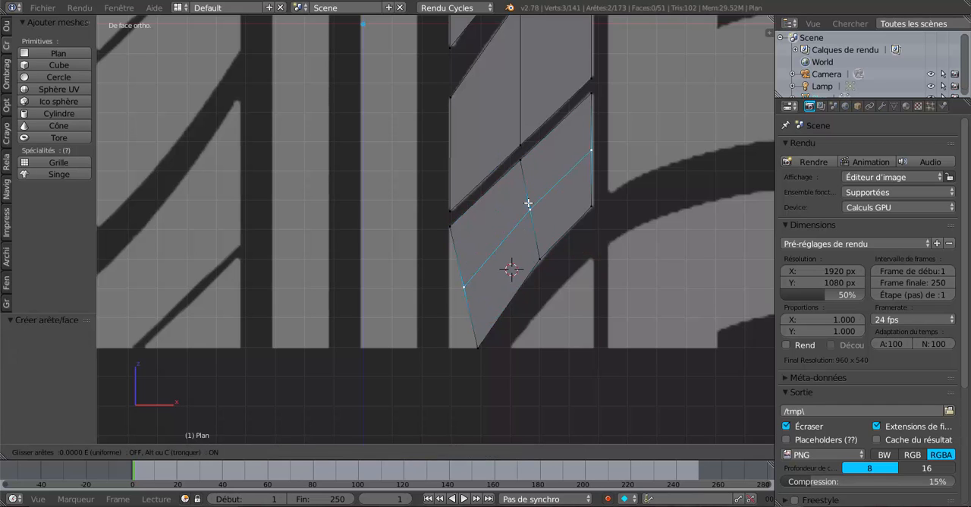
click(529, 202)
right_click(465, 290)
drag(468, 219, 459, 270)
drag(539, 345, 530, 350)
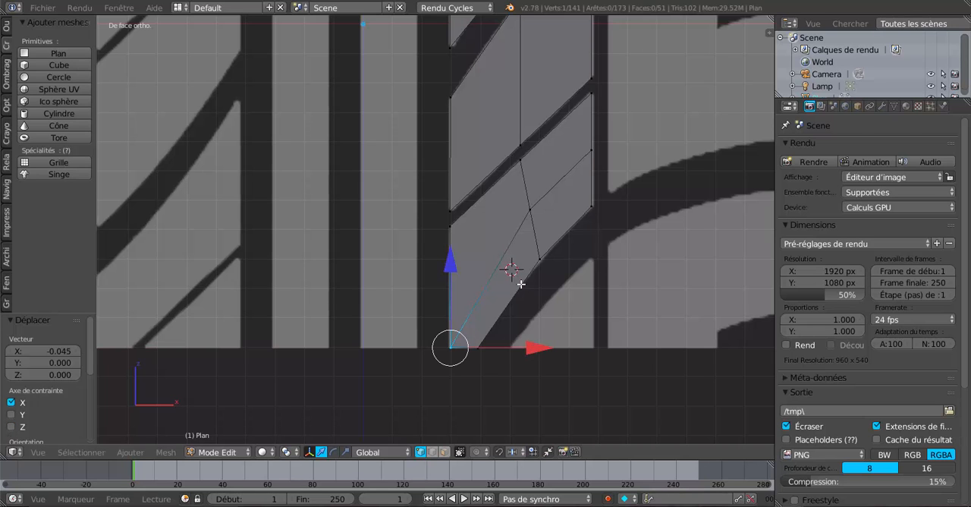
- Switch to face selection and select the two dark faces of the uppermost full diagonal block
key(Tab)
scroll(521, 283, down, 5)
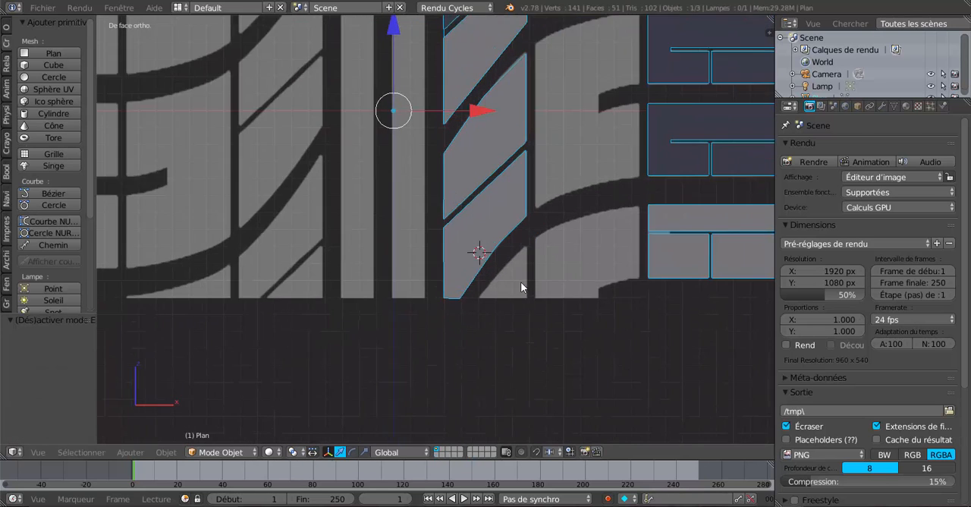
key(Tab)
key(Tab)
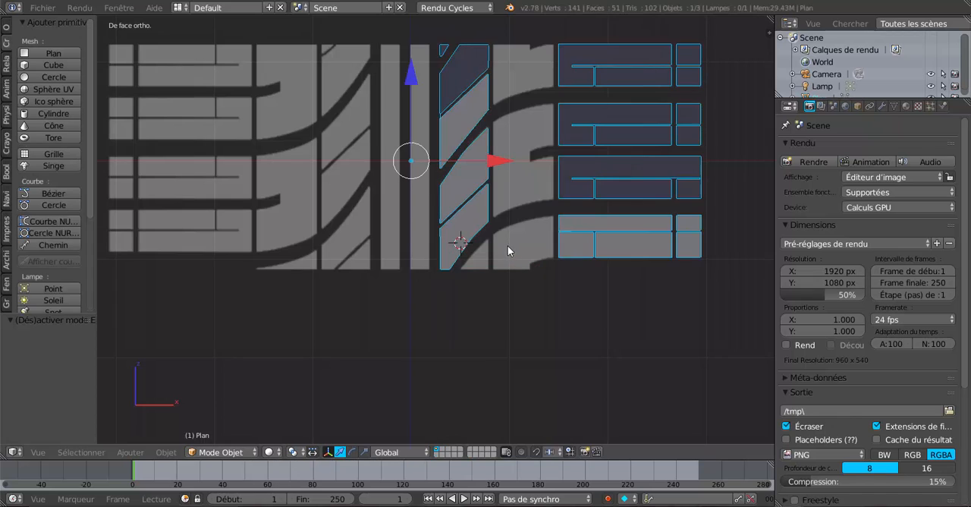
key(Tab)
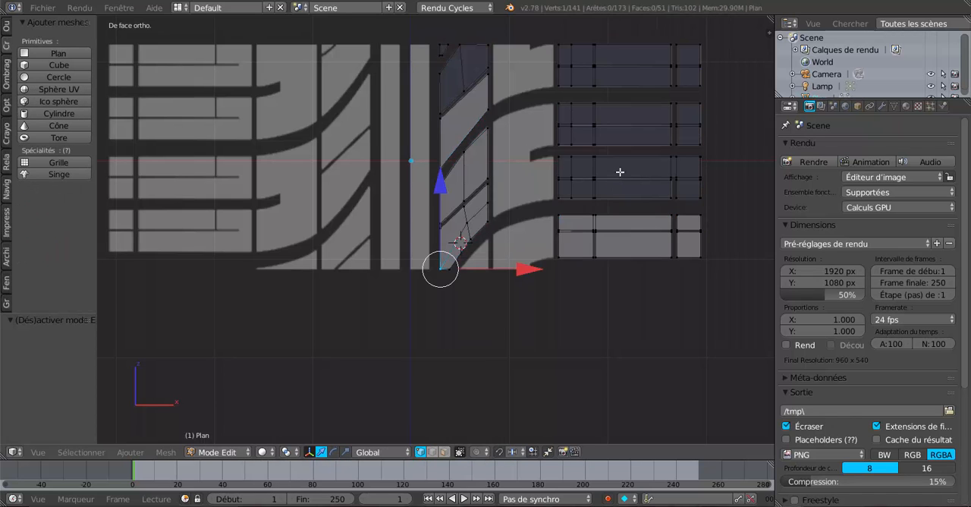
click(445, 451)
right_click(452, 85)
shift+right_click(474, 65)
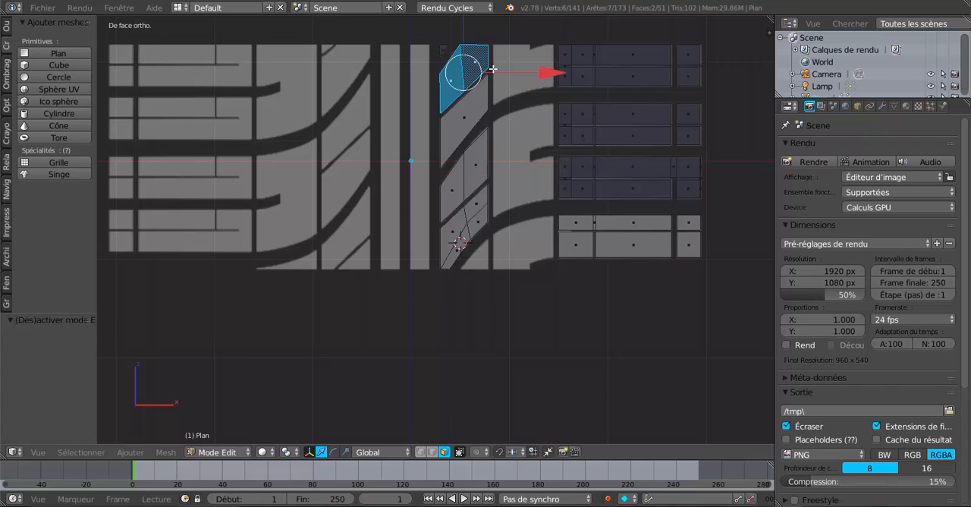
- Add all faces of the top outer tread block to the selection
shift+right_click(566, 62)
shift+right_click(582, 56)
shift+right_click(587, 74)
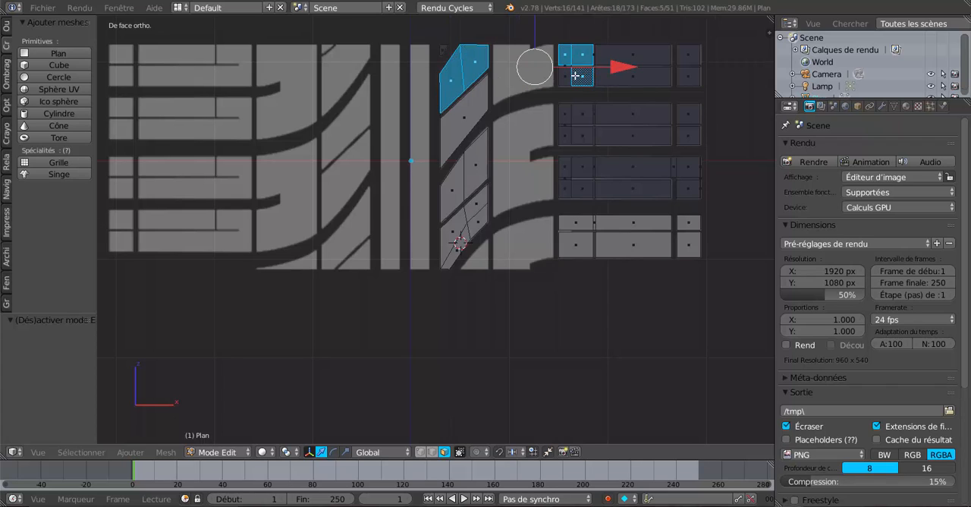
shift+right_click(576, 74)
shift+right_click(634, 61)
shift+right_click(685, 61)
shift+right_click(686, 77)
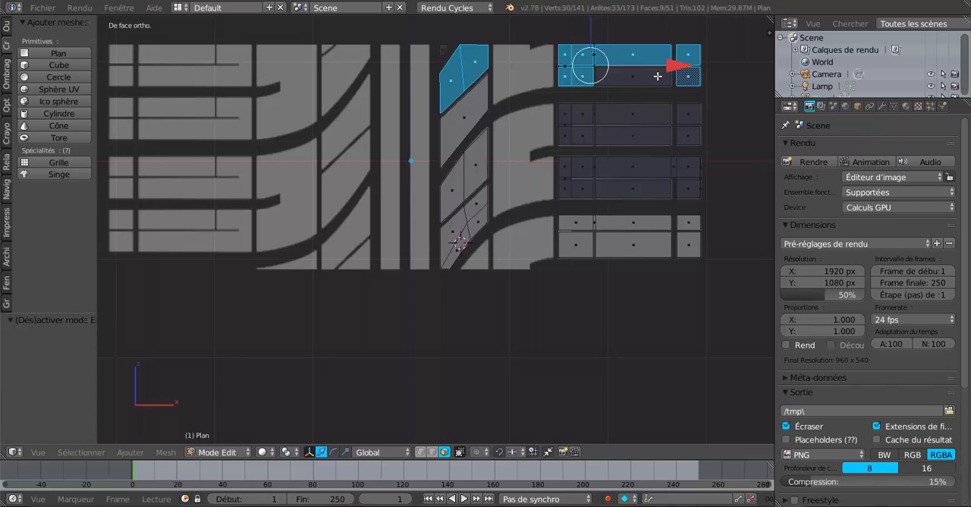
shift+right_click(657, 78)
- Add all faces of the second outer tread block to the selection
shift+right_click(582, 116)
shift+right_click(566, 115)
shift+right_click(632, 115)
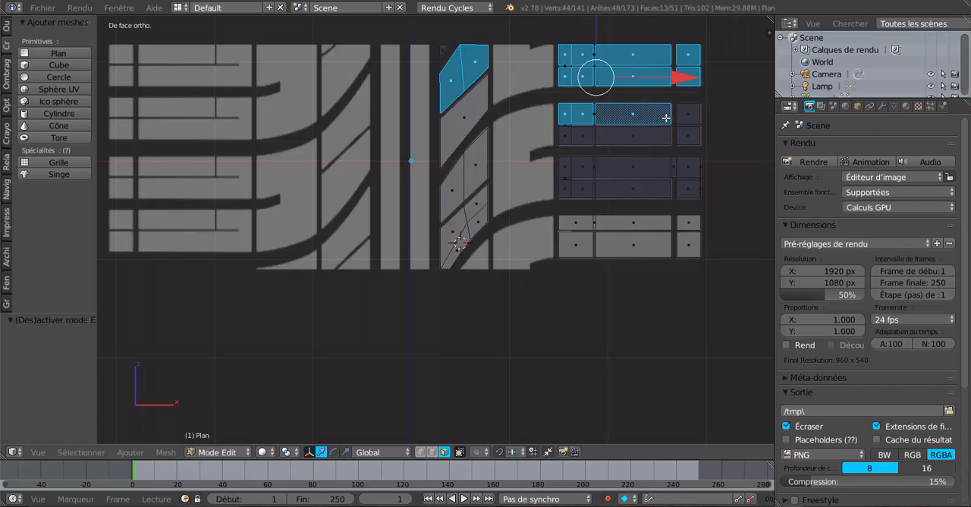
shift+right_click(686, 122)
shift+right_click(687, 132)
shift+right_click(632, 135)
shift+right_click(581, 135)
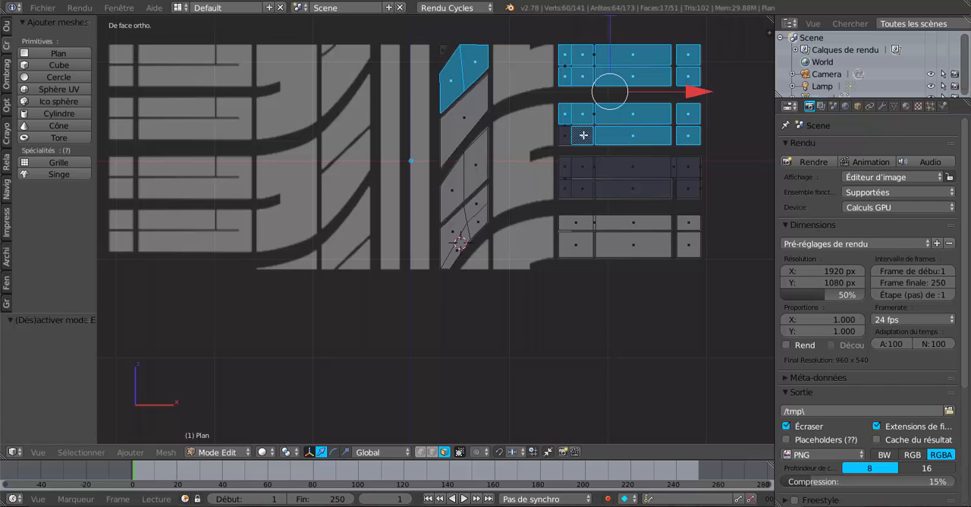
shift+right_click(566, 135)
- Add all faces of the third outer tread block, including the narrow strip face, to the selection
shift+right_click(564, 167)
shift+right_click(581, 167)
shift+right_click(633, 167)
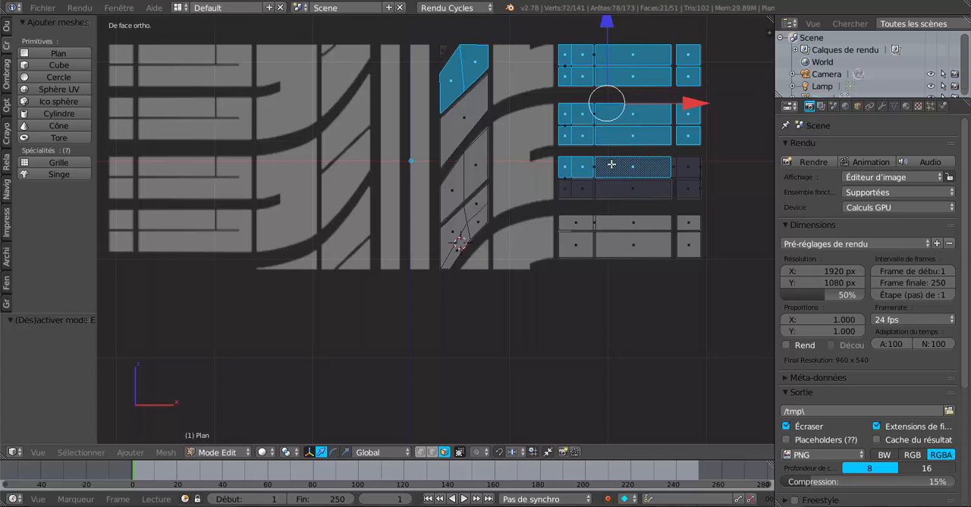
shift+right_click(673, 164)
shift+right_click(685, 166)
shift+right_click(685, 190)
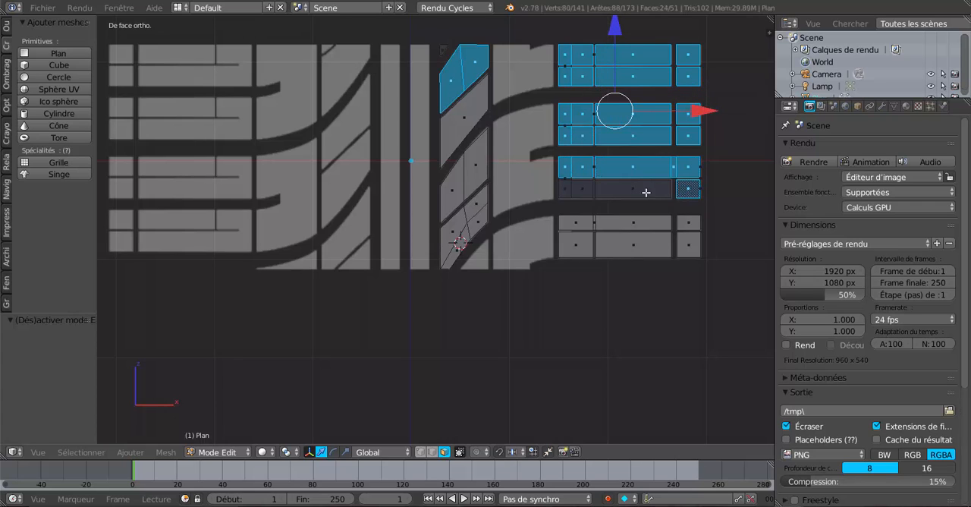
shift+right_click(646, 190)
shift+right_click(583, 190)
shift+right_click(564, 190)
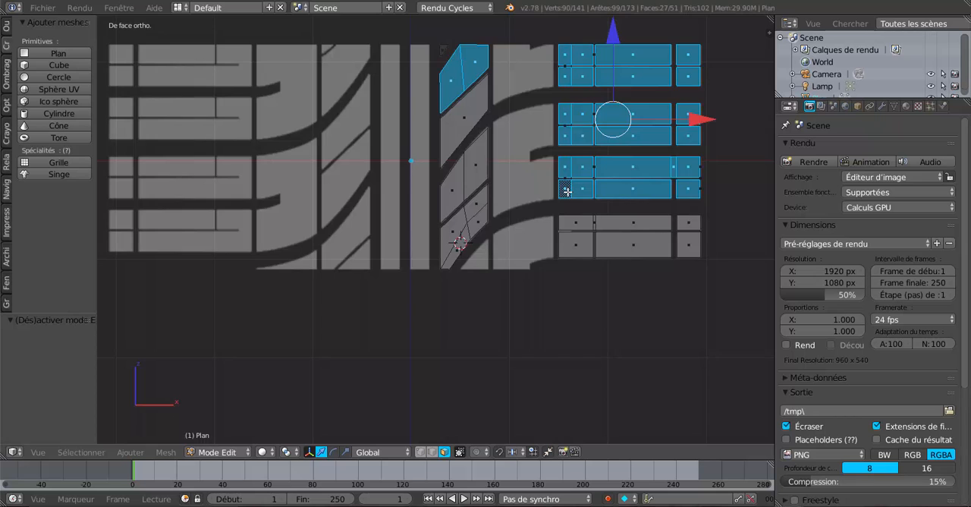
- Flip the normals of the selected dark faces and check the shading in Object Mode
scroll(564, 190, down, 3)
scroll(569, 192, up, 2)
click(6, 26)
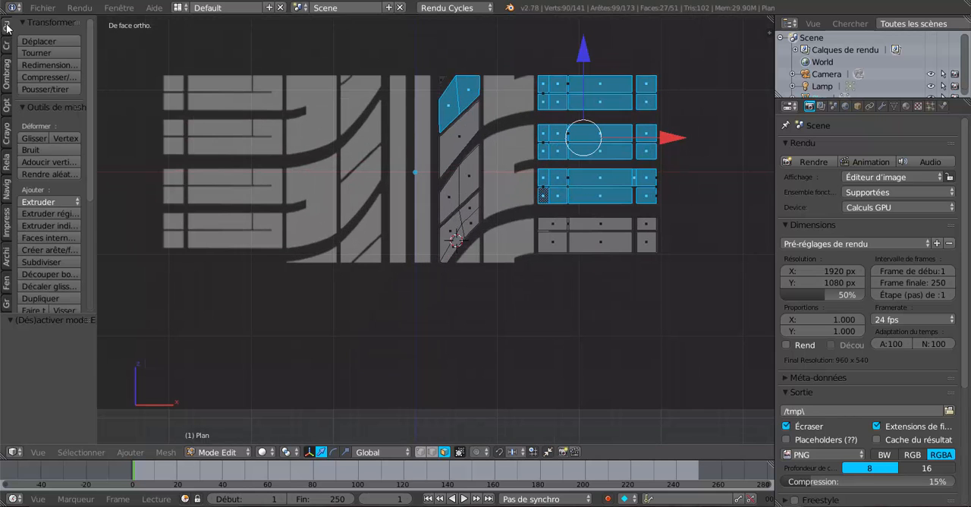
scroll(24, 163, down, 5)
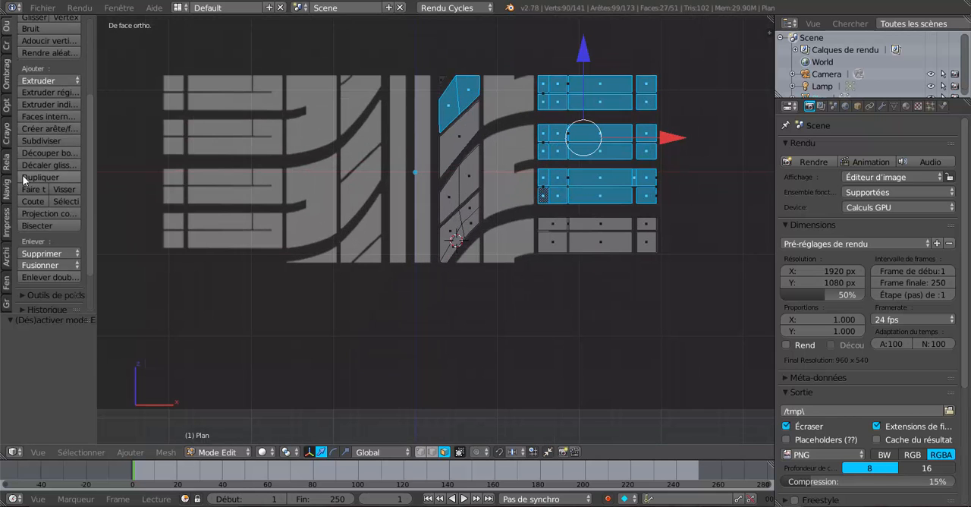
click(6, 85)
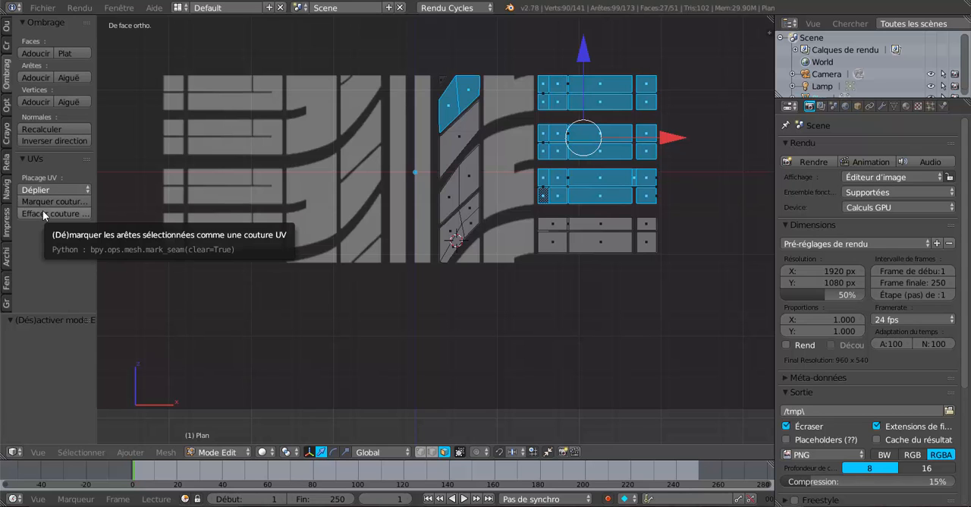
click(47, 141)
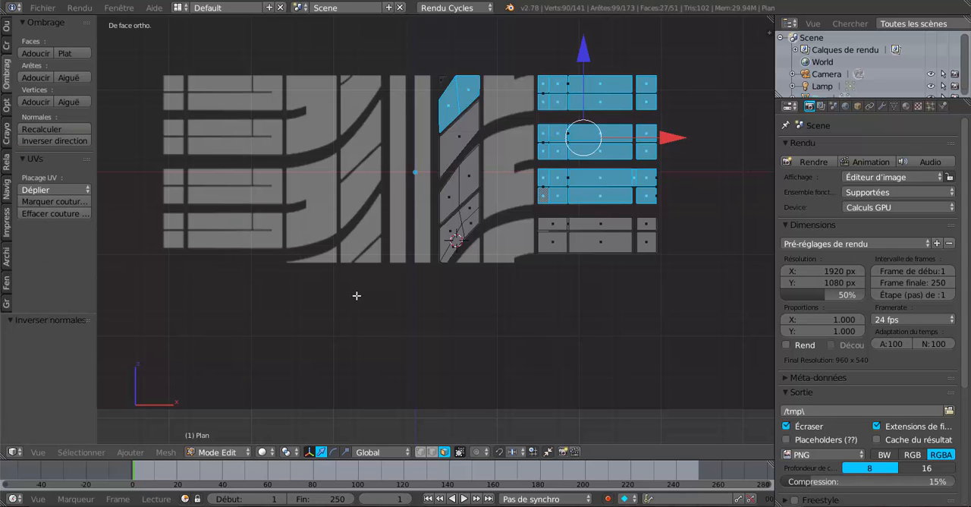
key(Tab)
scroll(405, 296, up, 3)
key(Tab)
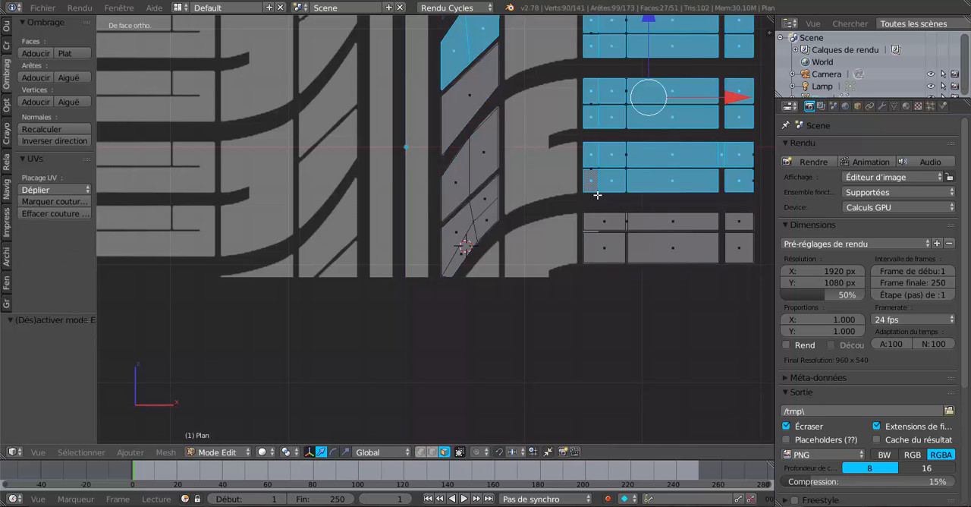
- Select the small corner face at the top of the diagonal row and flip its normal
scroll(591, 199, down, 2)
scroll(590, 207, up, 5)
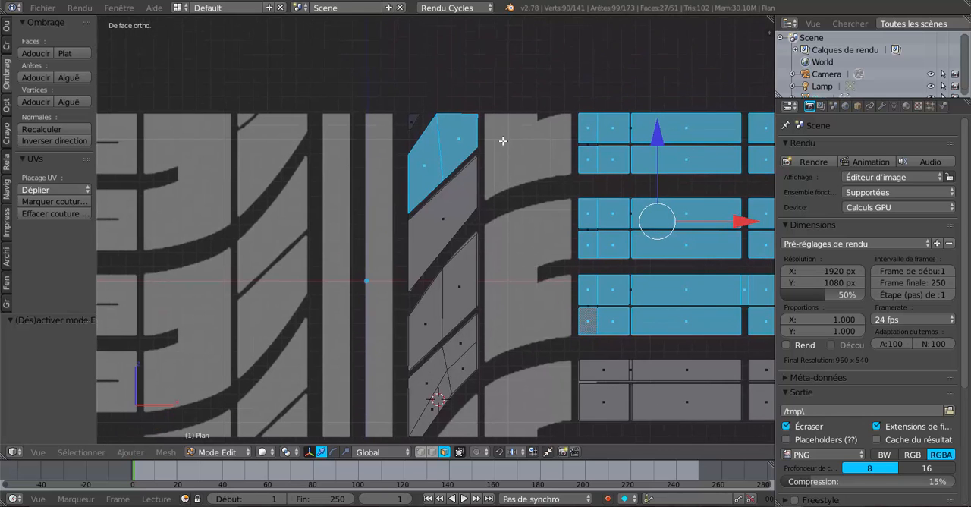
scroll(507, 205, down, 3)
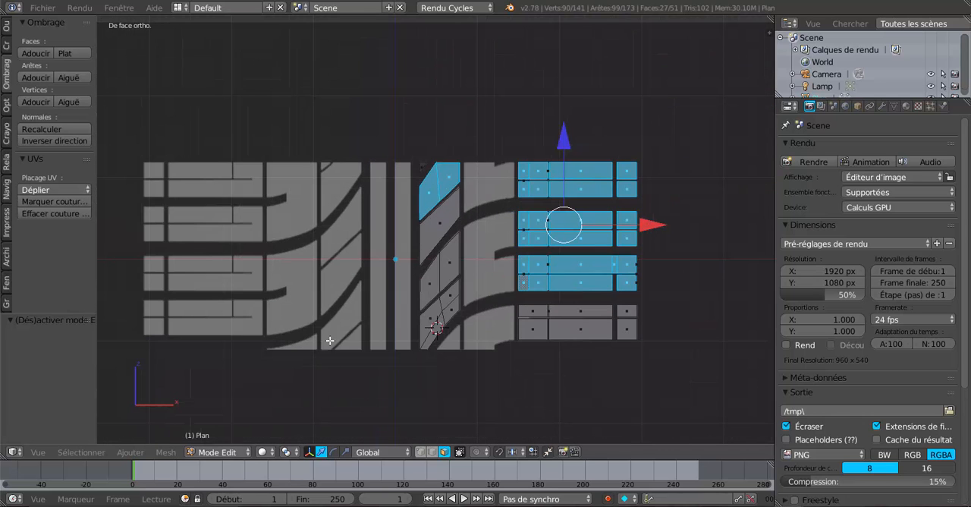
scroll(330, 340, up, 5)
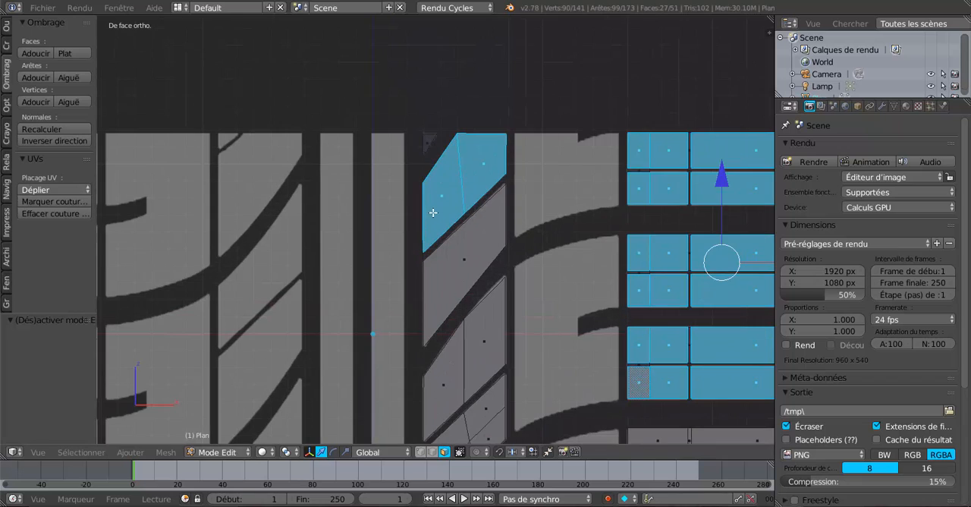
scroll(433, 212, up, 1)
right_click(431, 123)
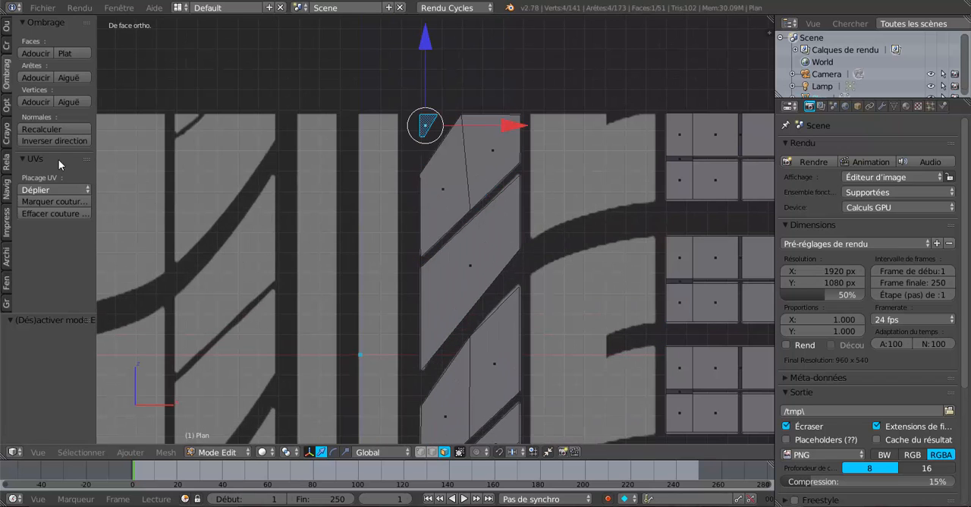
click(50, 141)
- Duplicate the diagonal row's top outer vertex to the adjacent curved block's corner and extrude it about 0.613 along X to span the block
click(422, 452)
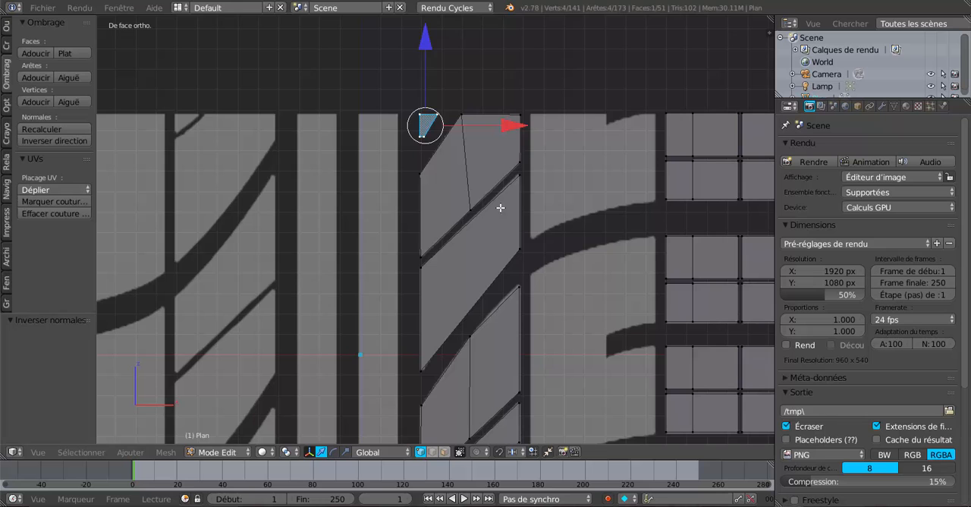
right_click(525, 120)
shift+middle_drag(553, 220, 510, 245)
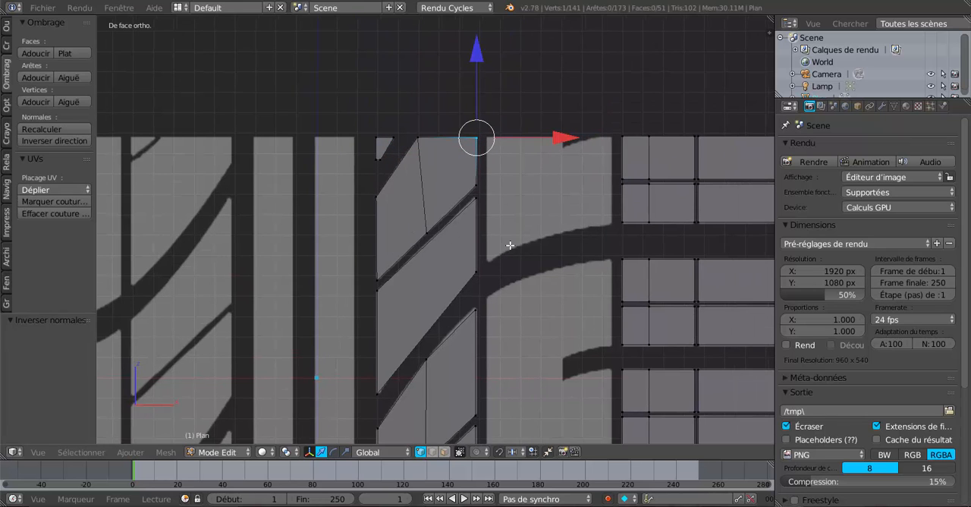
key(shift+d)
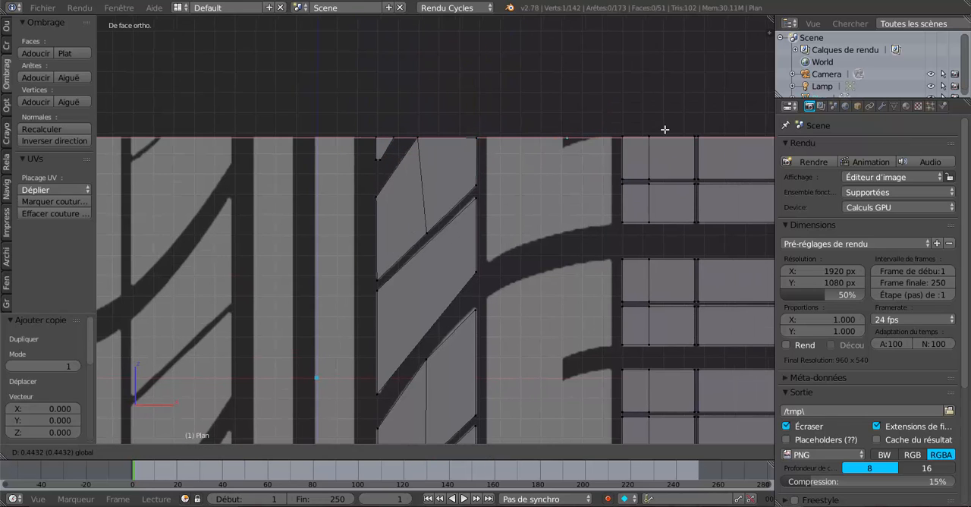
drag(570, 141, 696, 135)
key(e)
click(570, 140)
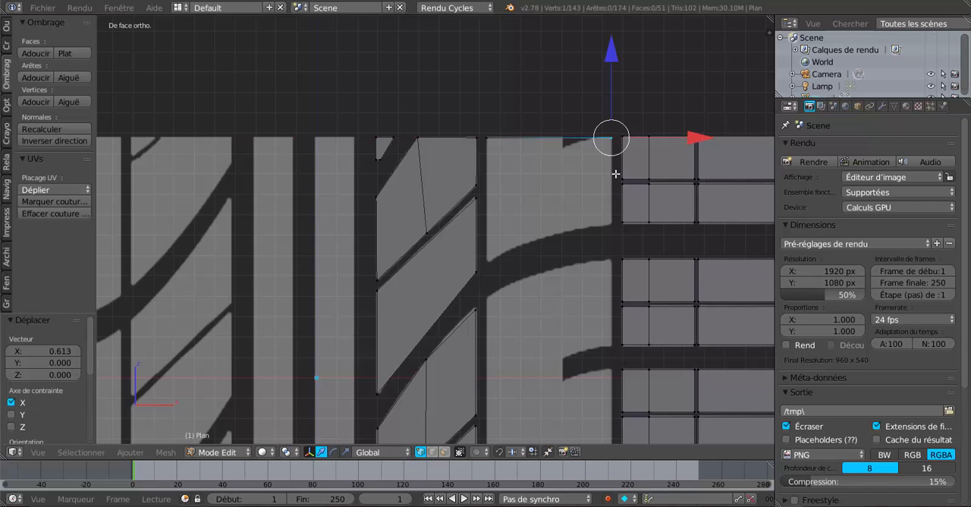
- Extrude the curved block's top edge into a face reaching about 0.425 down along Z to the groove
shift+right_click(493, 141)
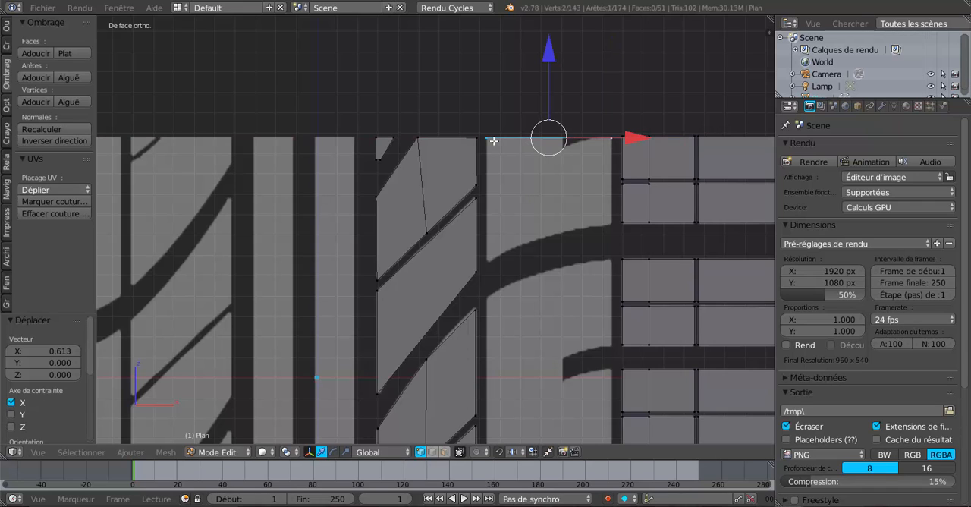
key(e)
right_click(536, 156)
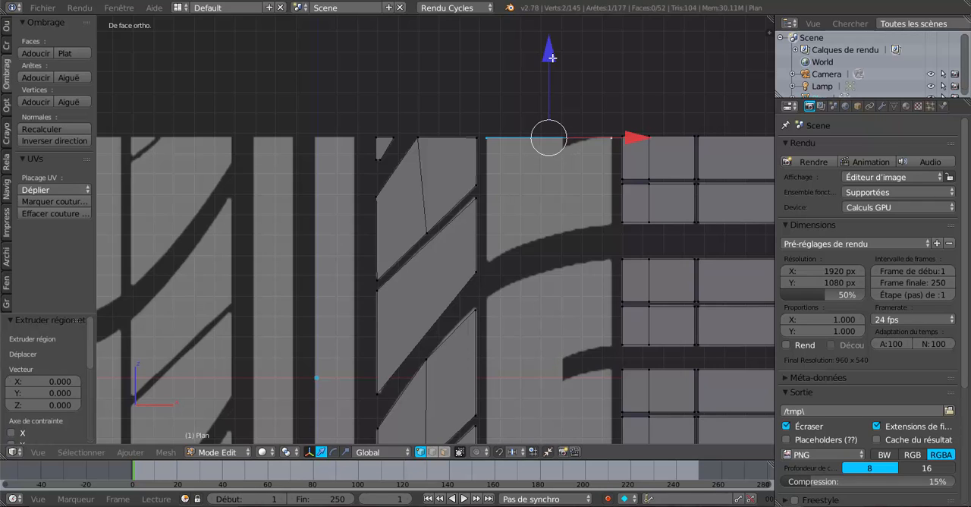
drag(551, 57, 554, 143)
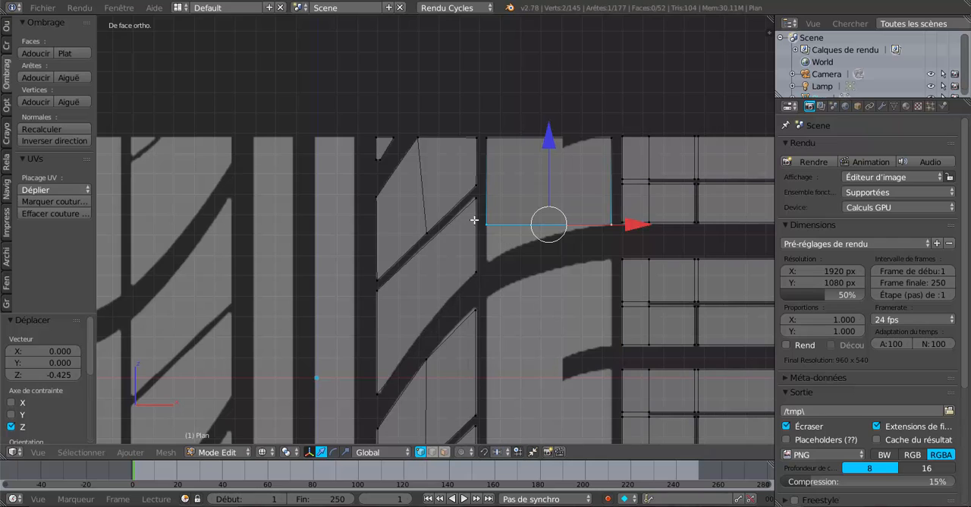
- Move the face's lower inner vertex about 0.178 down along Z to the block's lower inner corner
right_click(482, 222)
key(g)
key(z)
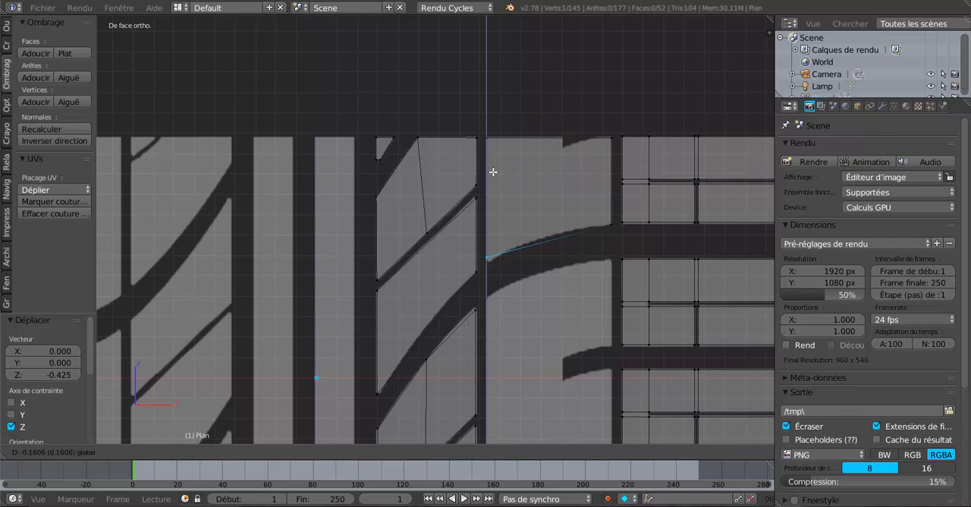
click(494, 173)
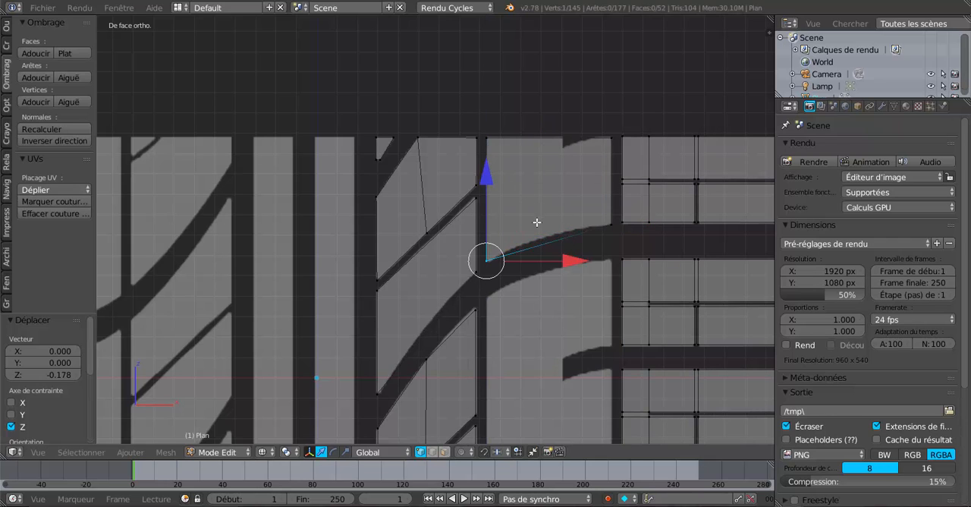
- Add a vertical loop cut to the curved block, sliding it to line up with the notch in its top edge
key(ctrl+r)
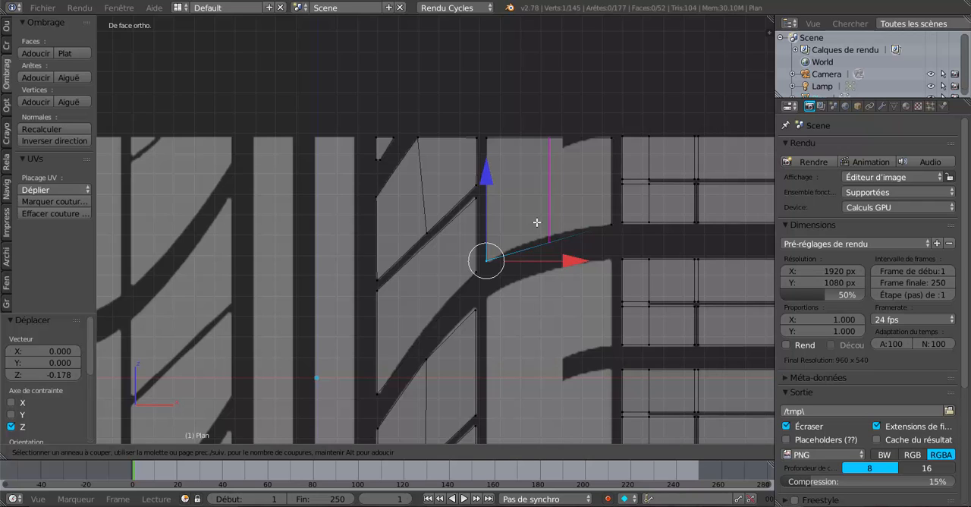
click(537, 222)
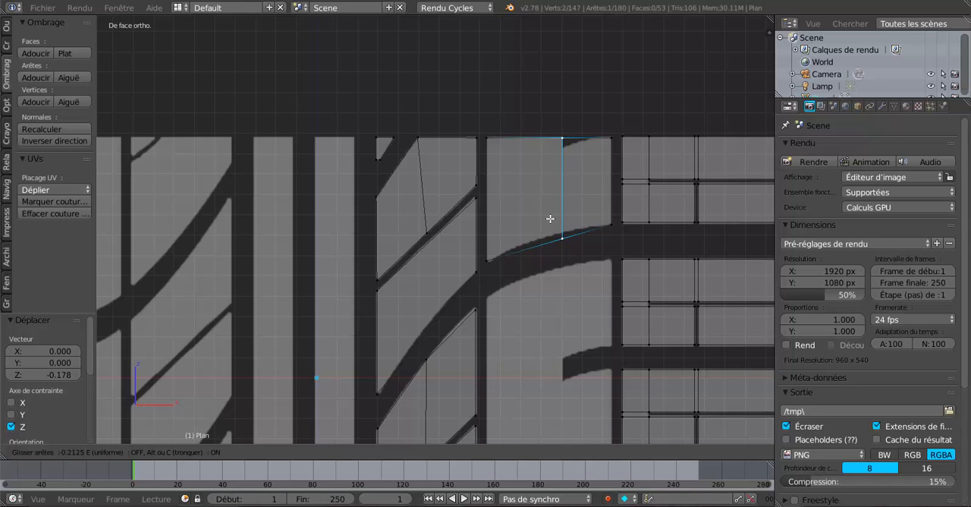
click(550, 219)
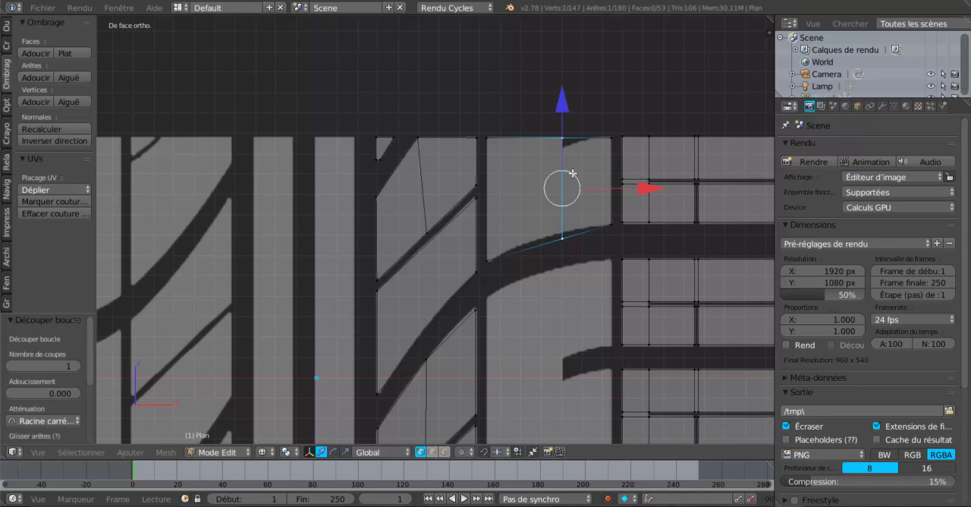
- Try a horizontal loop cut just below the curved block's top edge, and undo it
key(ctrl+r)
click(607, 154)
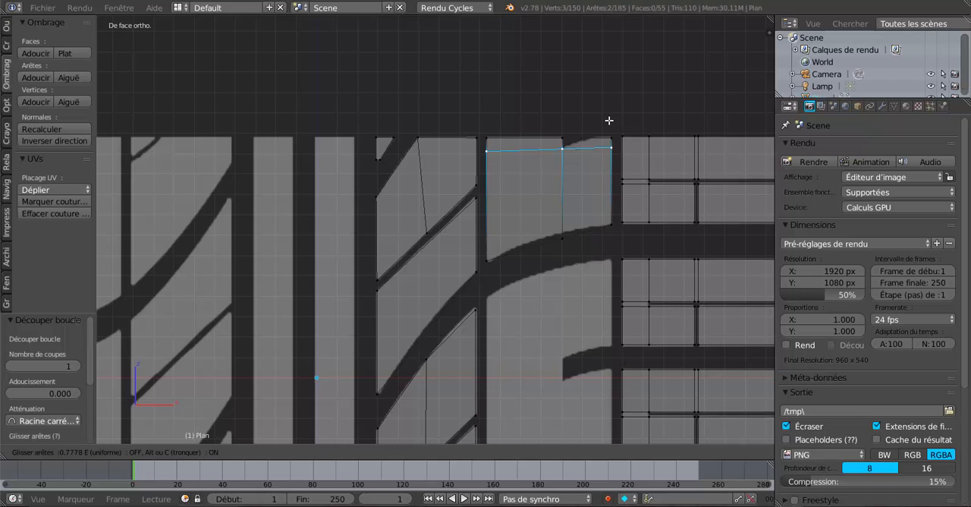
click(608, 120)
scroll(588, 155, up, 2)
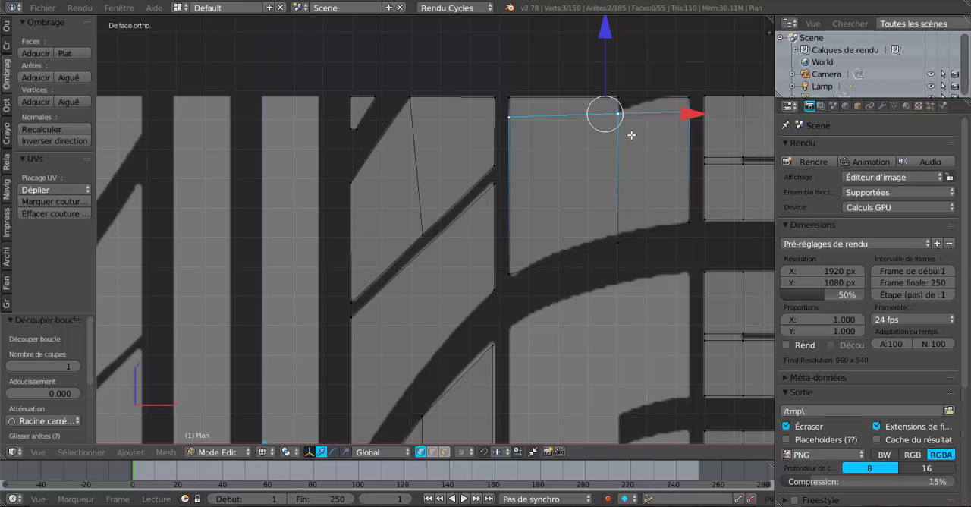
key(ctrl+z)
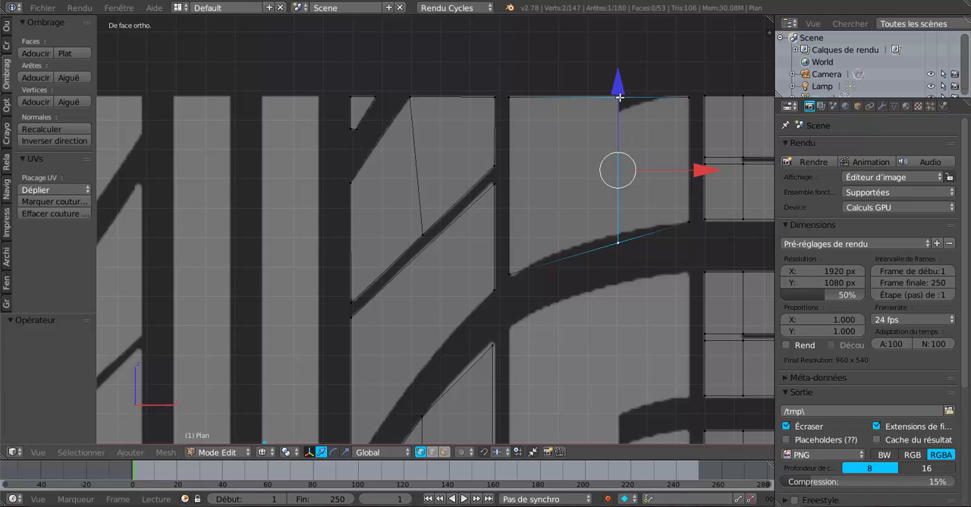
- Slide the cut's lower vertex inward along the block's lower edge and raise it about 0.037 along Z onto the reference curve
right_click(617, 241)
key(shift+v)
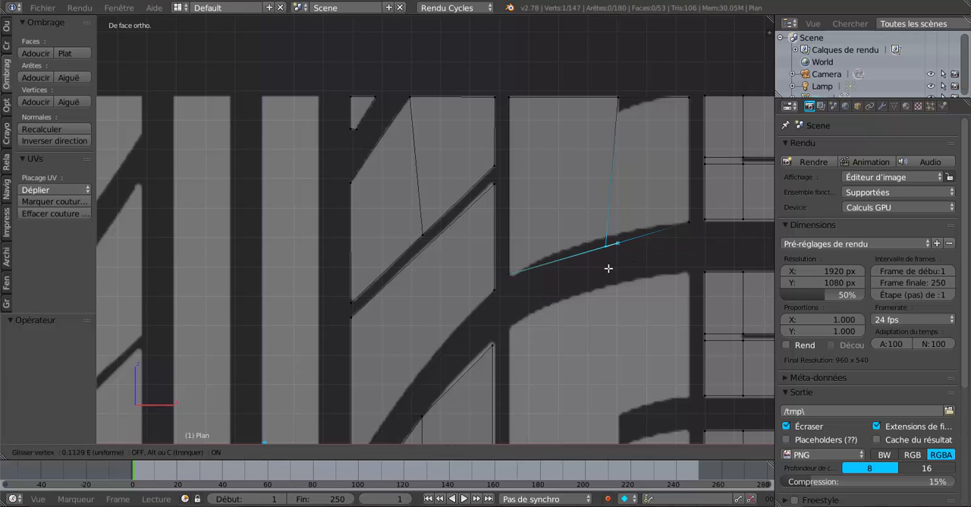
click(598, 271)
drag(587, 168, 590, 157)
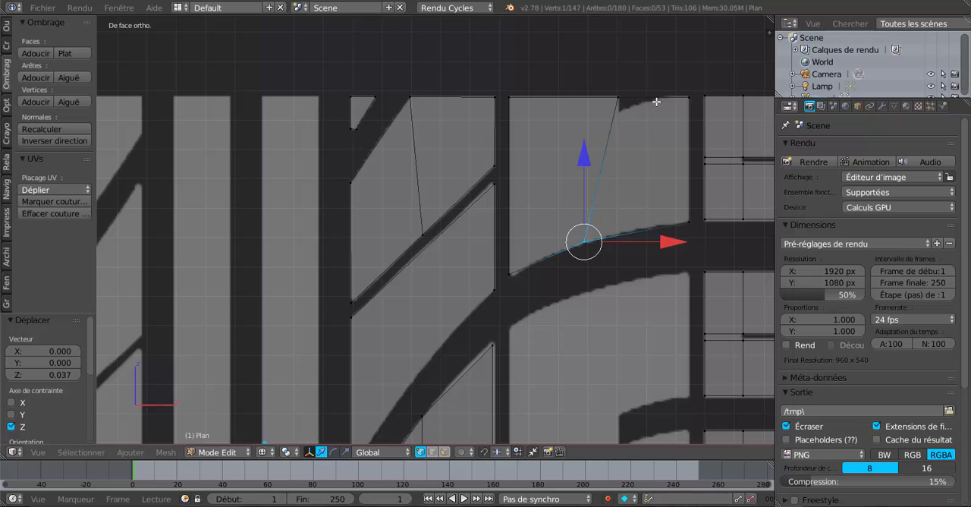
- Add a second loop cut just outside the first and move its top vertex down to the notch corner, about -0.010 along X
key(ctrl+r)
click(651, 101)
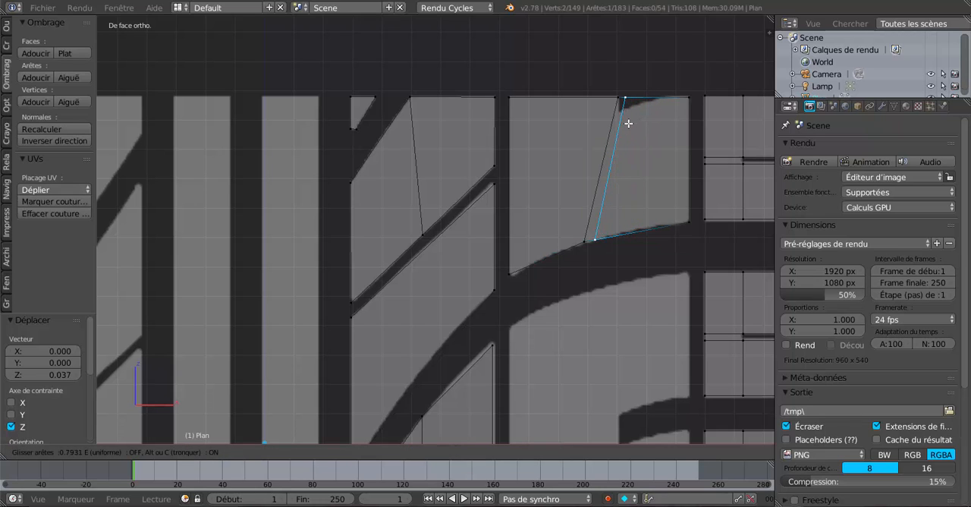
click(629, 124)
right_click(626, 102)
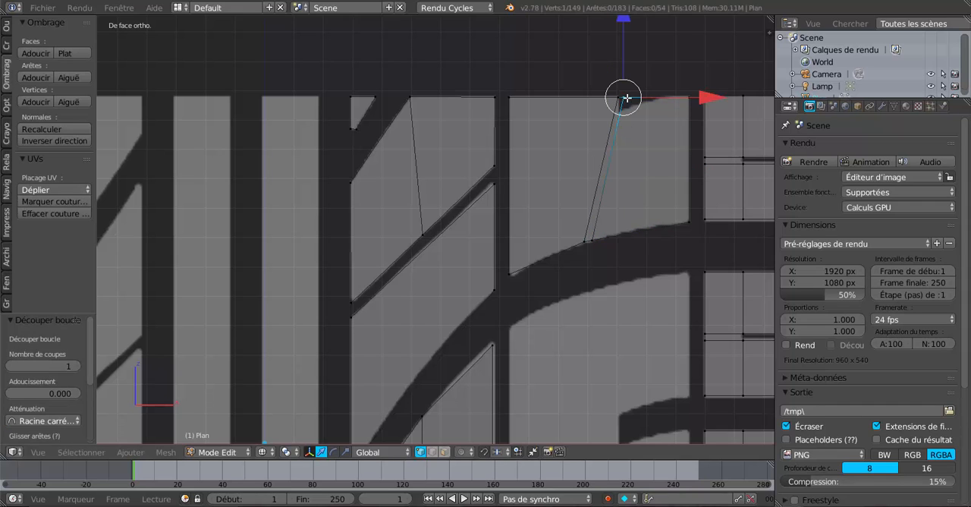
drag(626, 42, 639, 104)
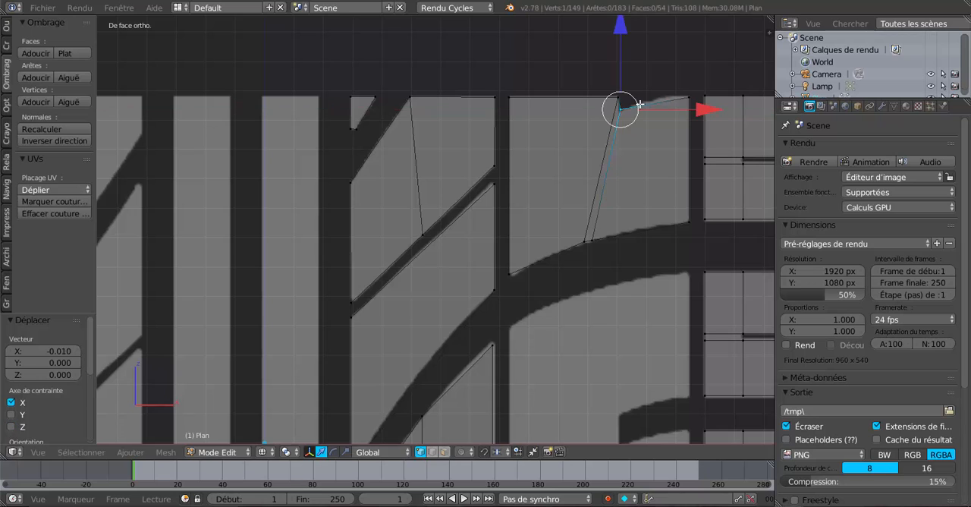
- Move the first cut's top vertex about 0.002 up along Z to the block's top edge
scroll(628, 121, up, 1)
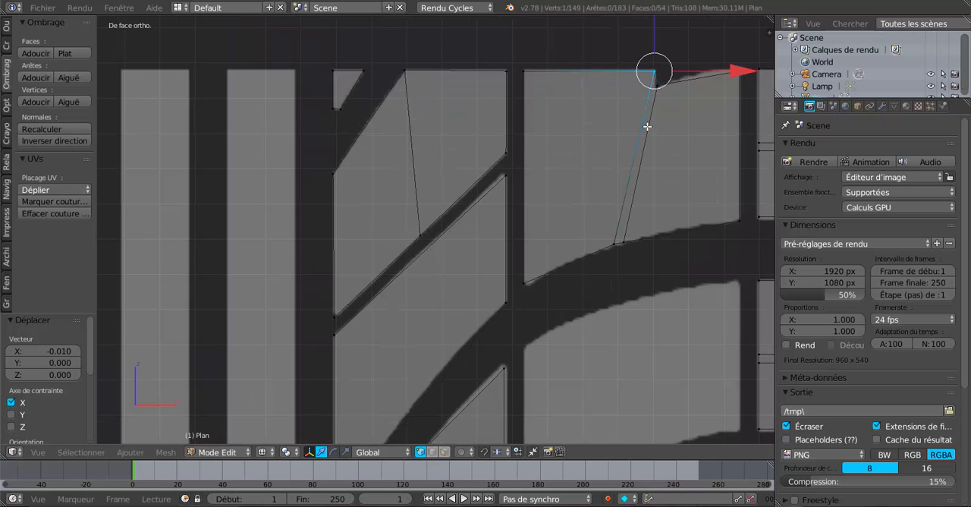
shift+middle_drag(647, 126, 589, 182)
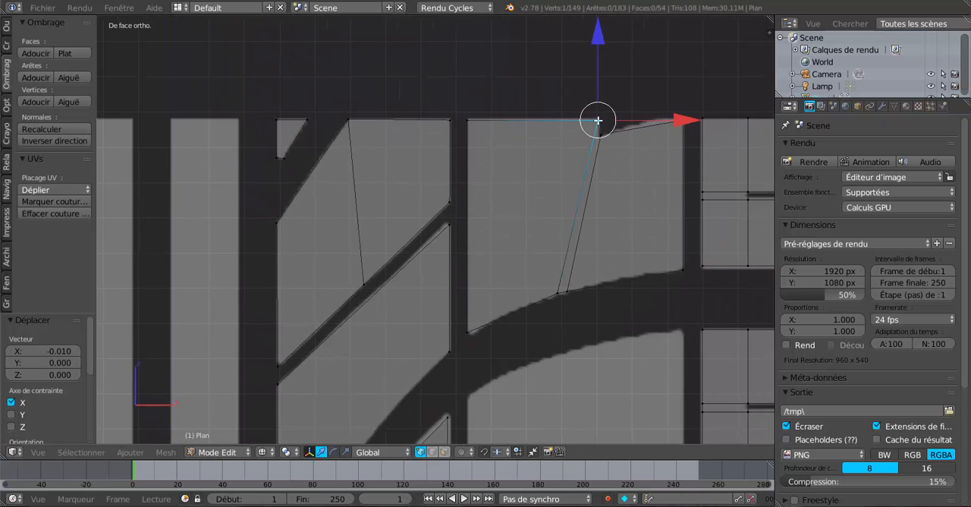
drag(601, 44, 604, 50)
scroll(616, 170, up, 2)
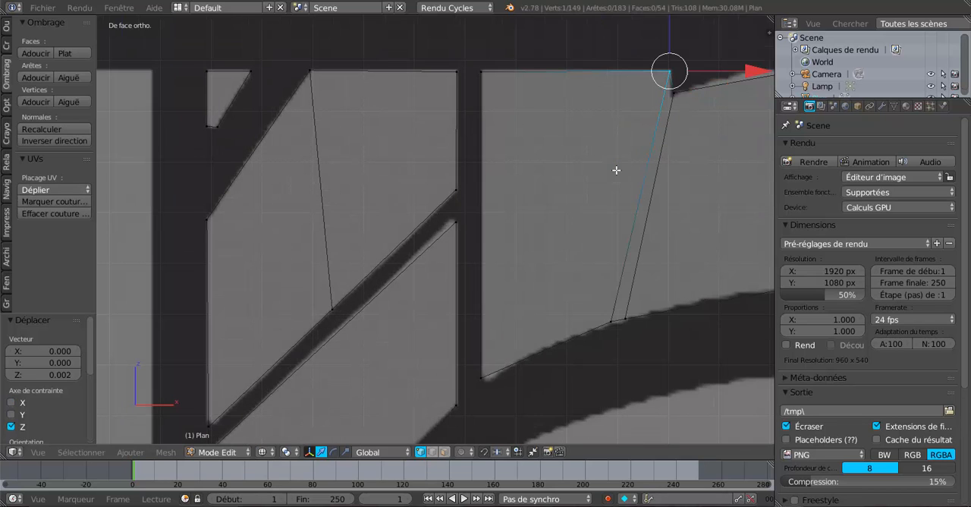
- Slide the second cut's lower vertex outward along the block's lower edge by a factor of about 0.311, below the notch
right_click(626, 319)
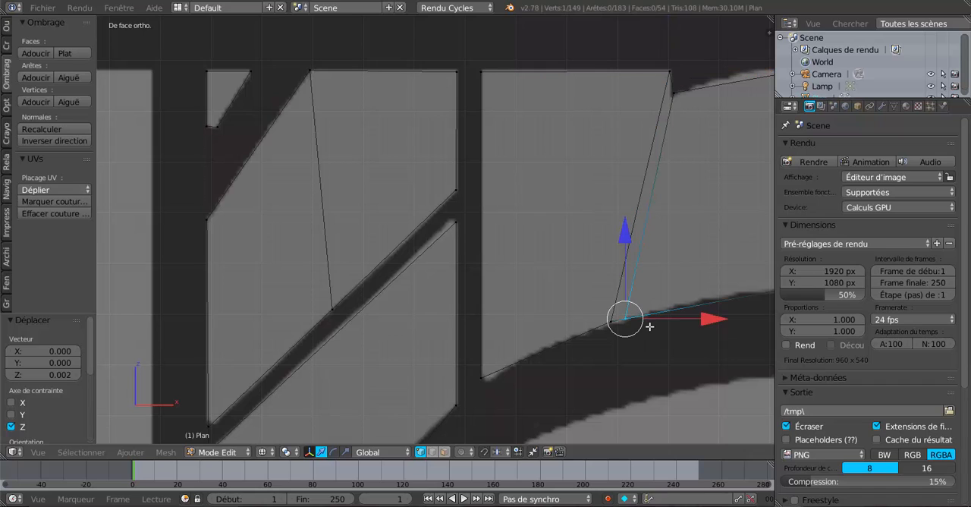
key(shift+v)
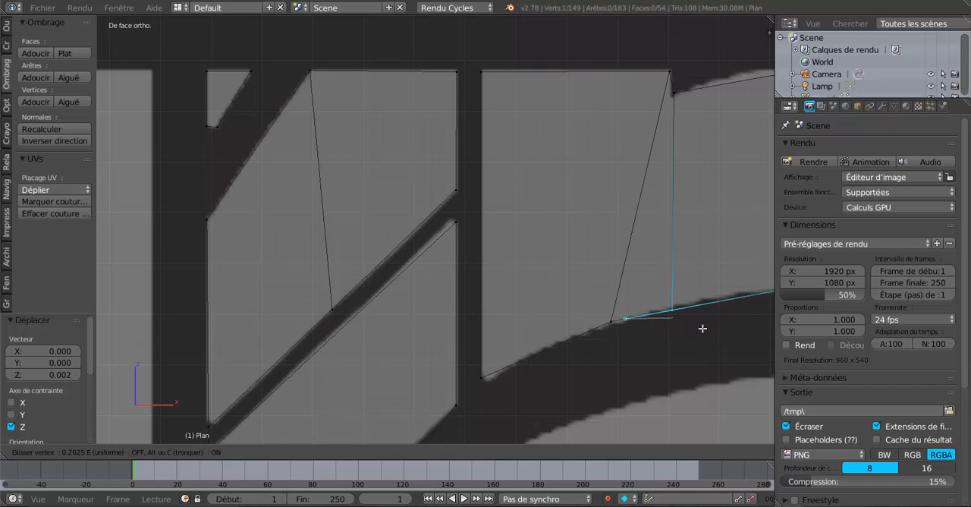
click(703, 330)
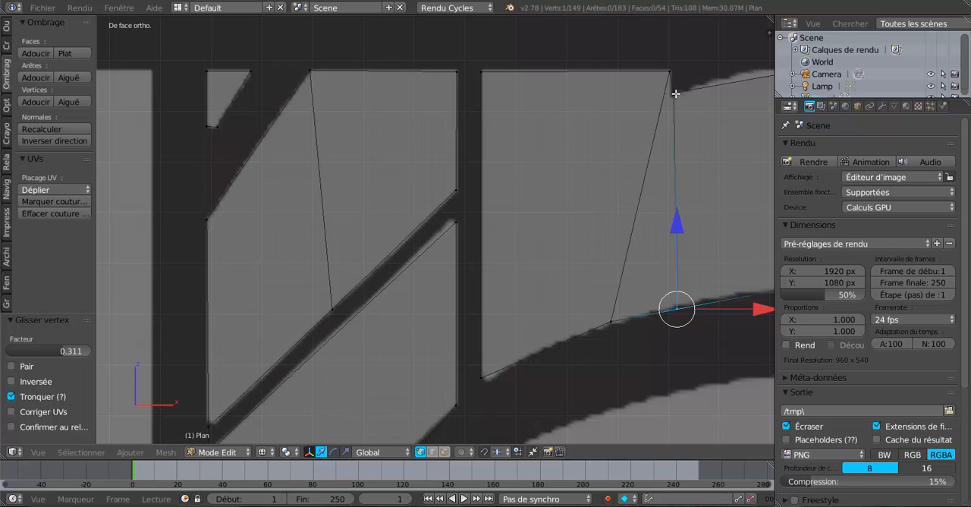
- Examine the curved block's outline against the reference image in Object Mode, and return to Edit Mode
scroll(675, 93, down, 2)
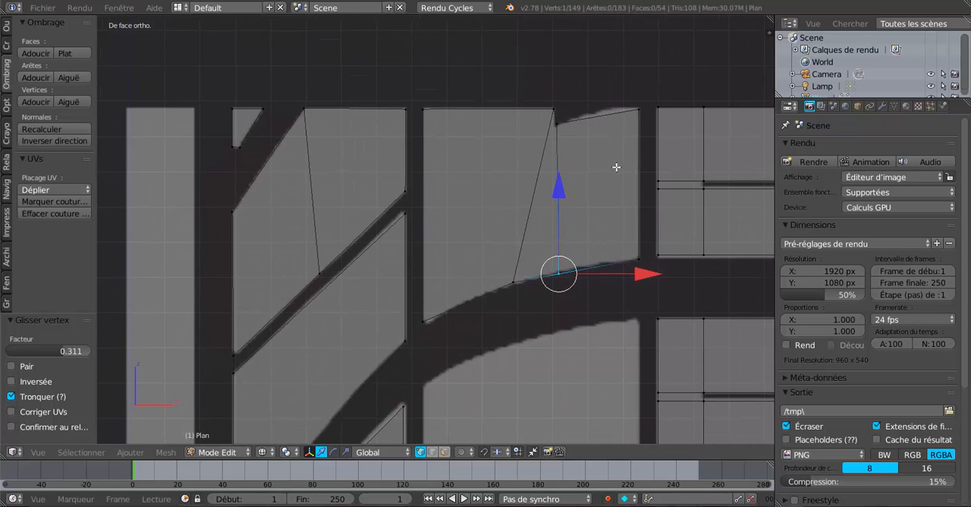
scroll(618, 165, up, 2)
scroll(616, 162, down, 1)
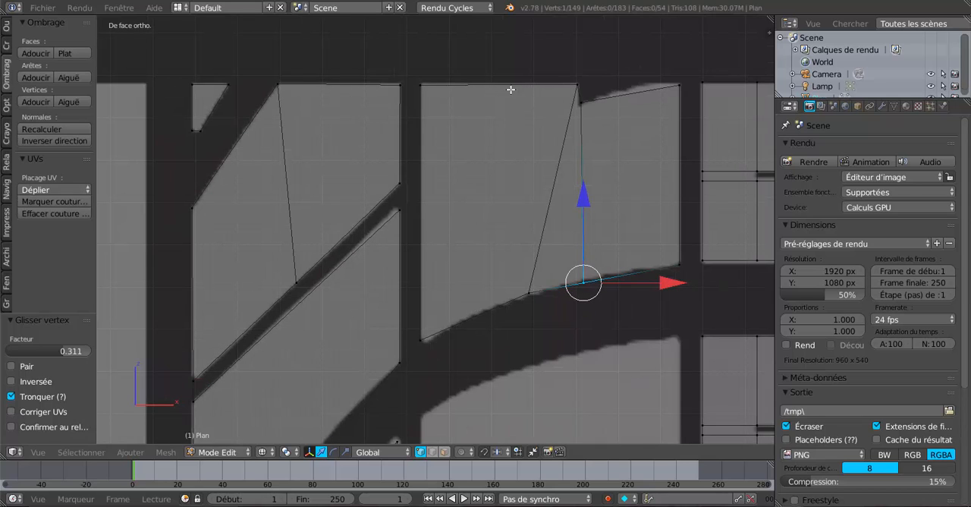
scroll(485, 105, down, 2)
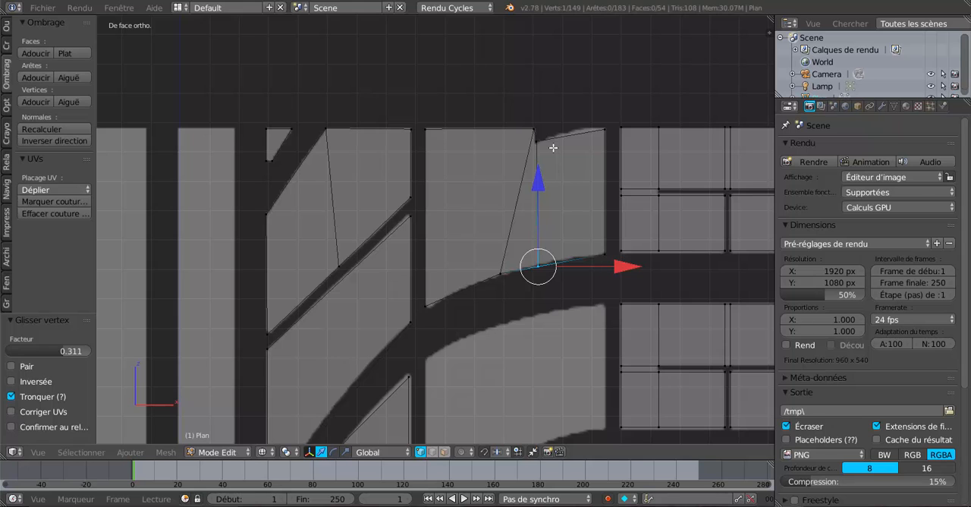
key(Tab)
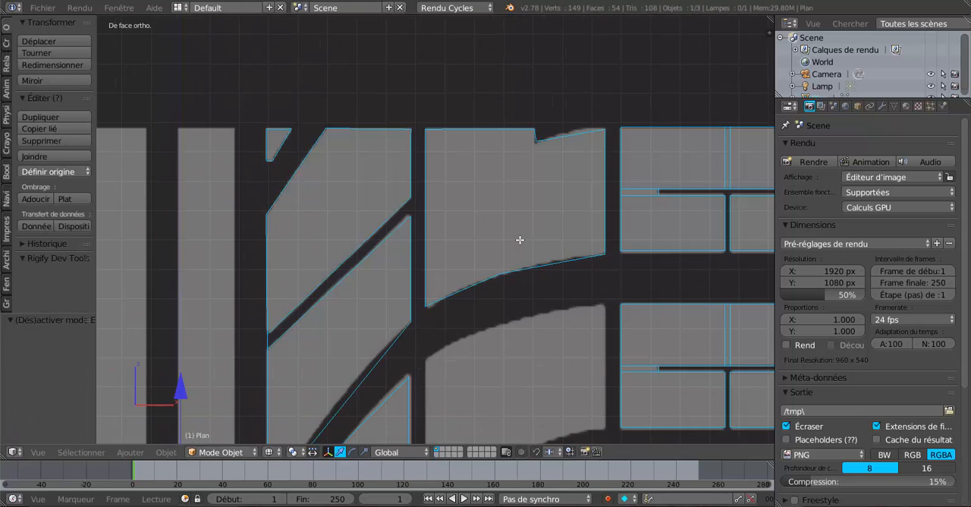
key(Tab)
scroll(534, 185, up, 2)
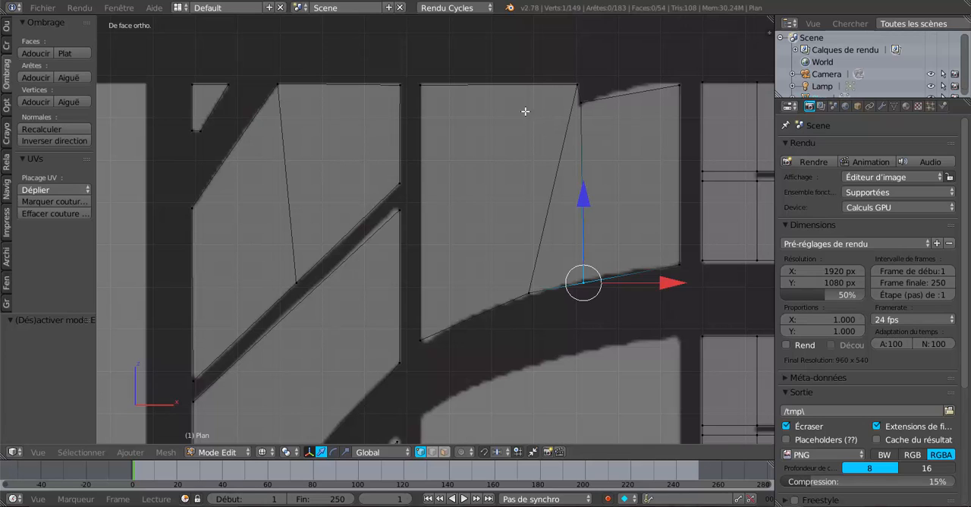
- Slide the first cut's top vertex inward along the block's top edge by a factor of about 0.348
right_click(577, 83)
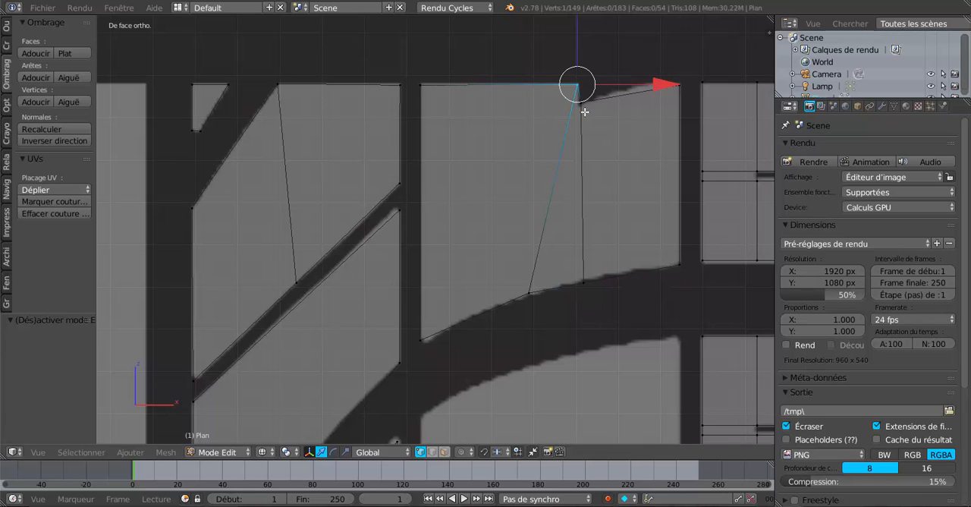
key(shift+v)
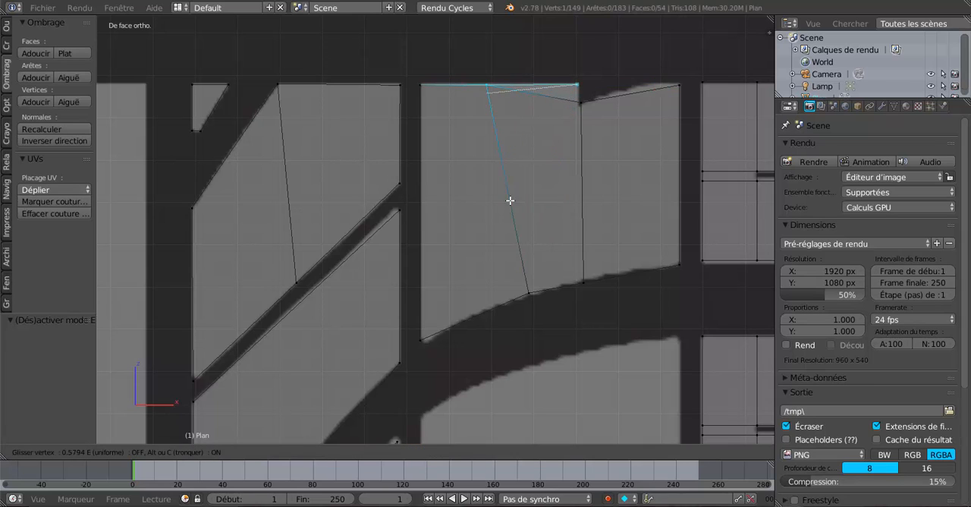
click(538, 197)
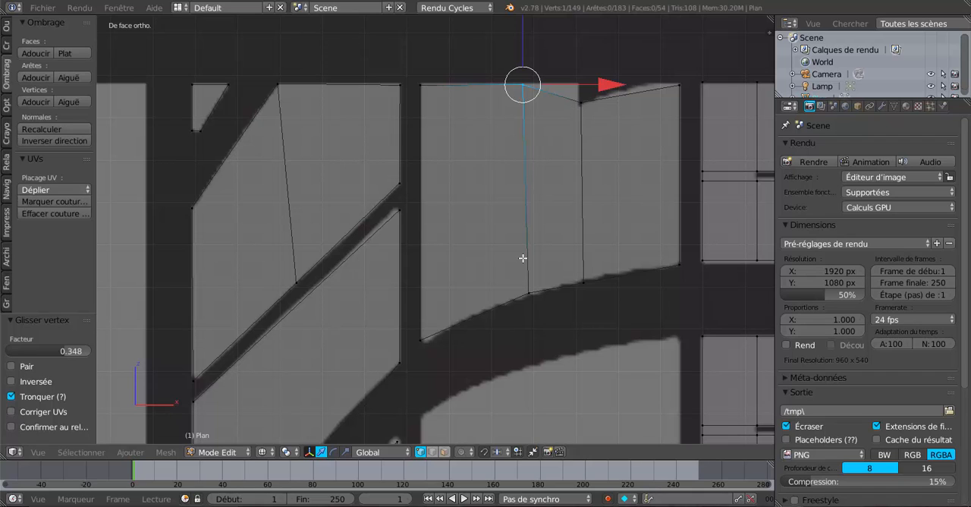
- Select both end vertices of the curved block's first cut and dissolve the edge between them
right_click(528, 290)
shift+right_click(524, 84)
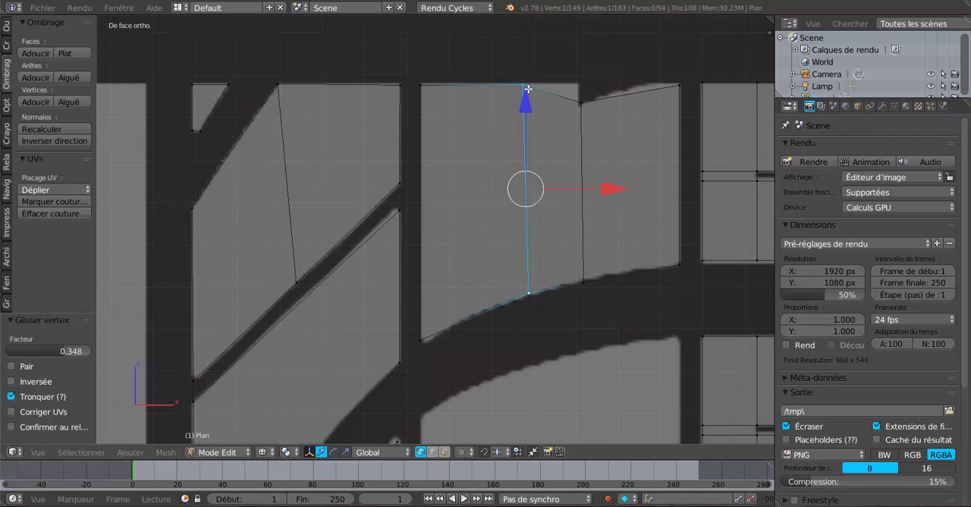
key(x)
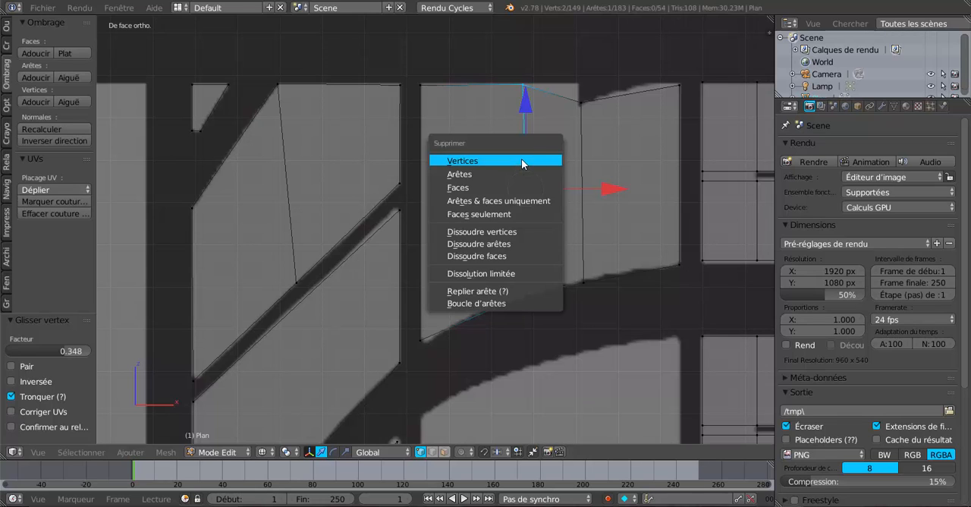
click(512, 244)
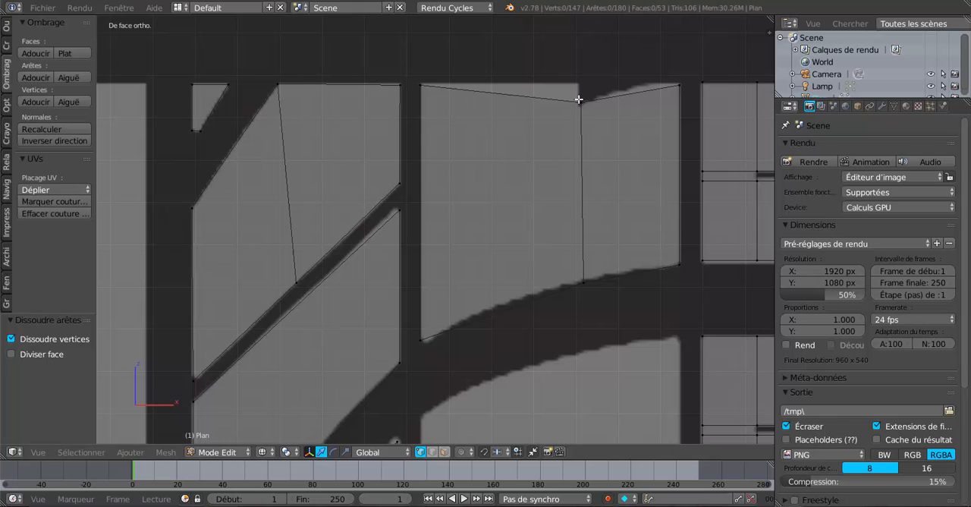
- Move the remaining cut's notch vertex about 0.043 up along Z to the block's top edge
right_click(579, 100)
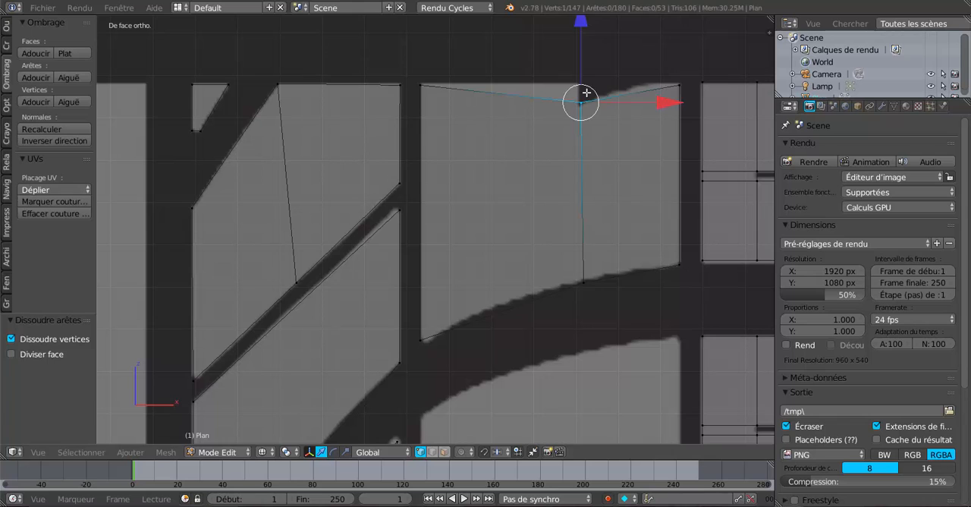
scroll(581, 99, down, 2)
key(g)
key(z)
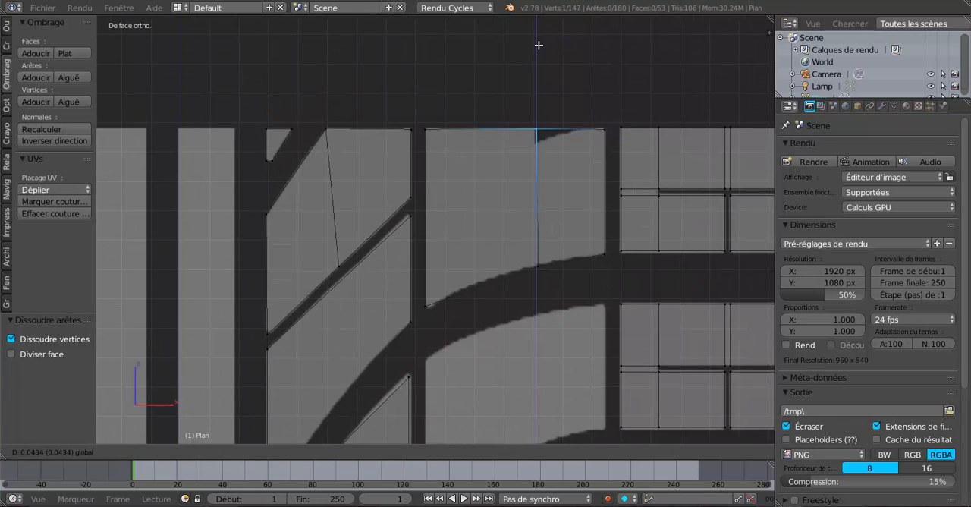
click(538, 43)
- Slide the remaining cut's lower vertex inward along the block's lower edge by a factor of about 0.049
right_click(537, 266)
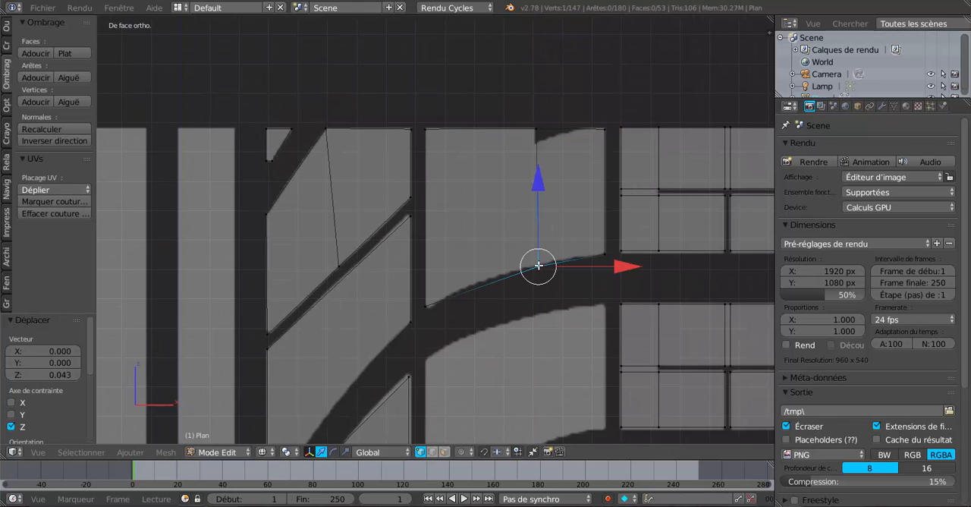
key(shift+v)
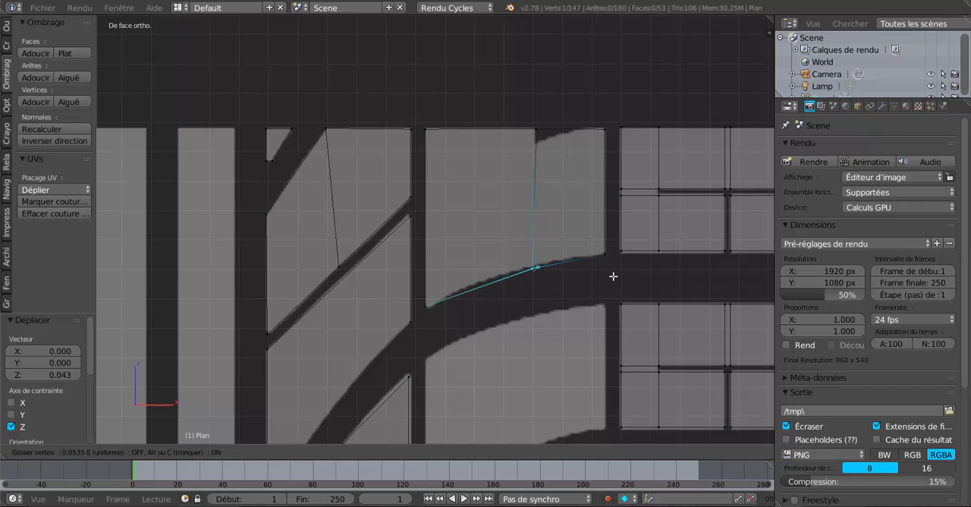
click(613, 276)
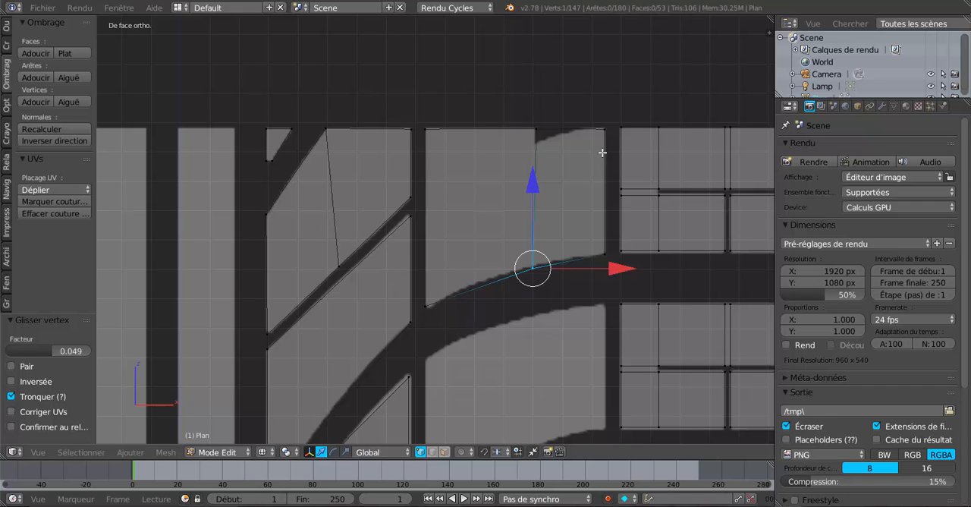
- Select the three vertices along the curved block's top edge and lower them 0.055 along Z to the notch level
scroll(602, 152, up, 2)
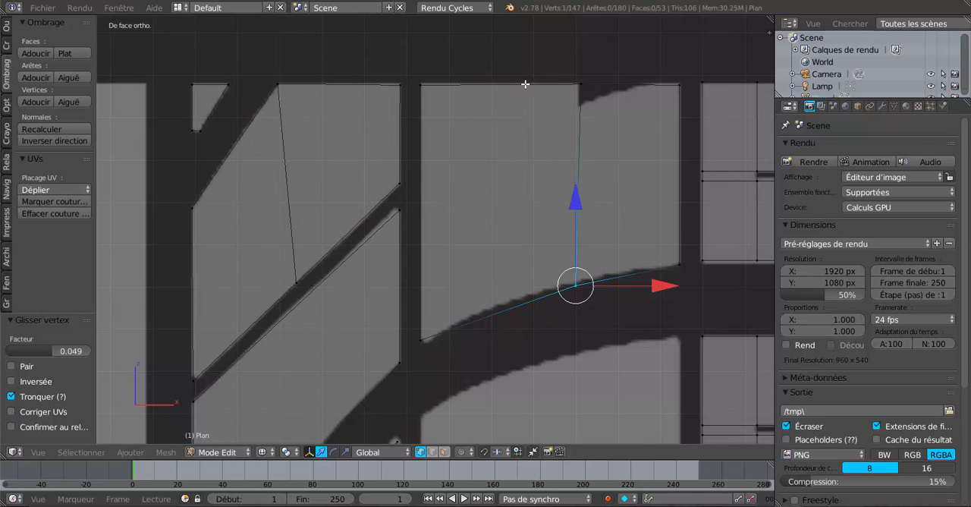
right_click(430, 83)
shift+right_click(574, 89)
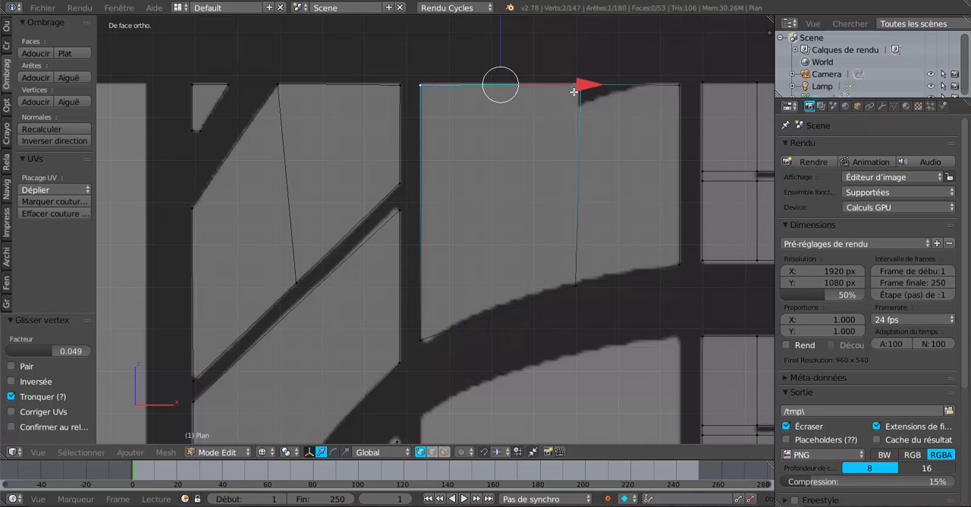
shift+right_click(669, 86)
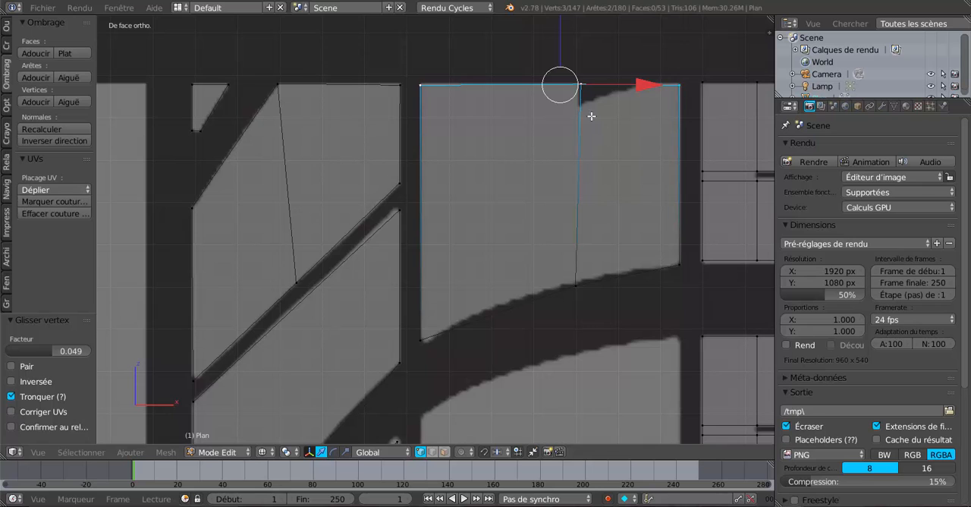
scroll(591, 115, down, 3)
key(g)
key(y)
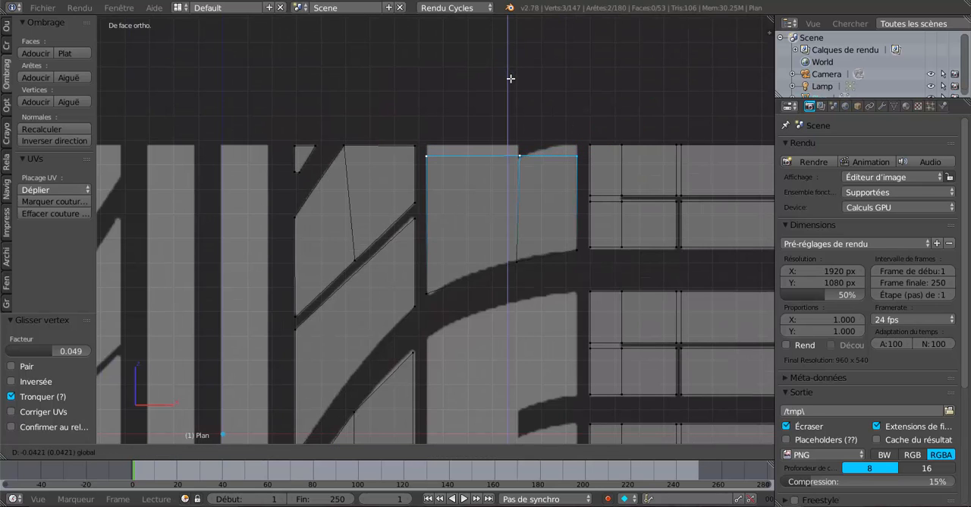
click(510, 80)
scroll(496, 144, up, 2)
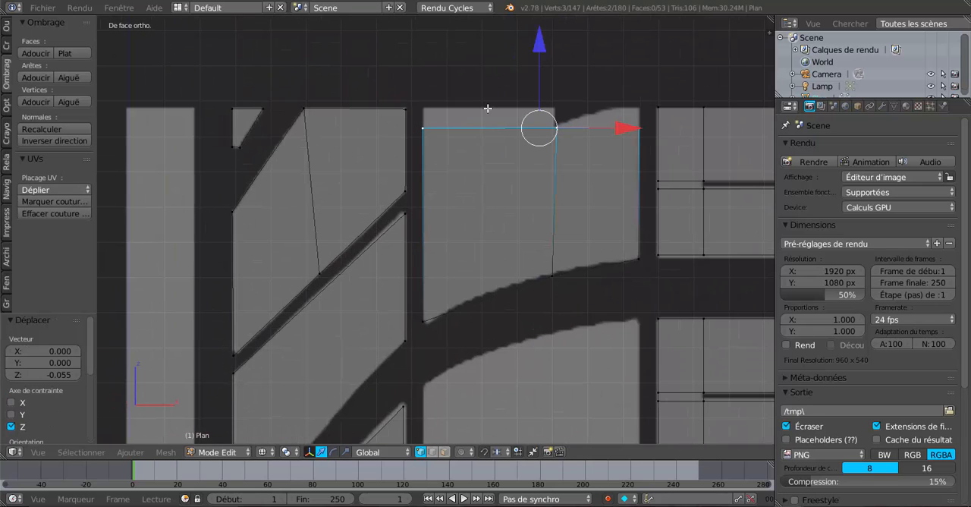
- Extrude the block's upper edge left of the notch and raise it 0.048 along Z
right_click(438, 130)
shift+right_click(537, 131)
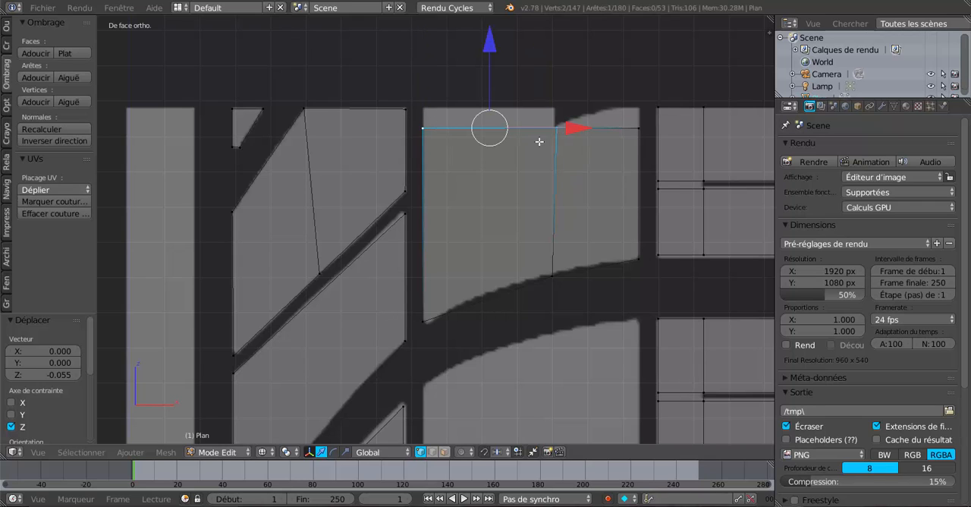
key(e)
right_click(498, 158)
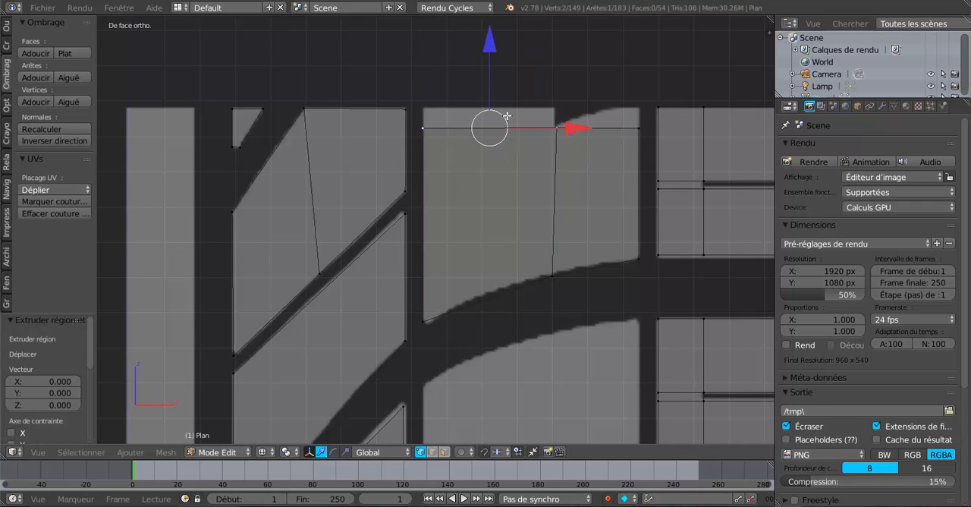
key(g)
key(z)
click(492, 36)
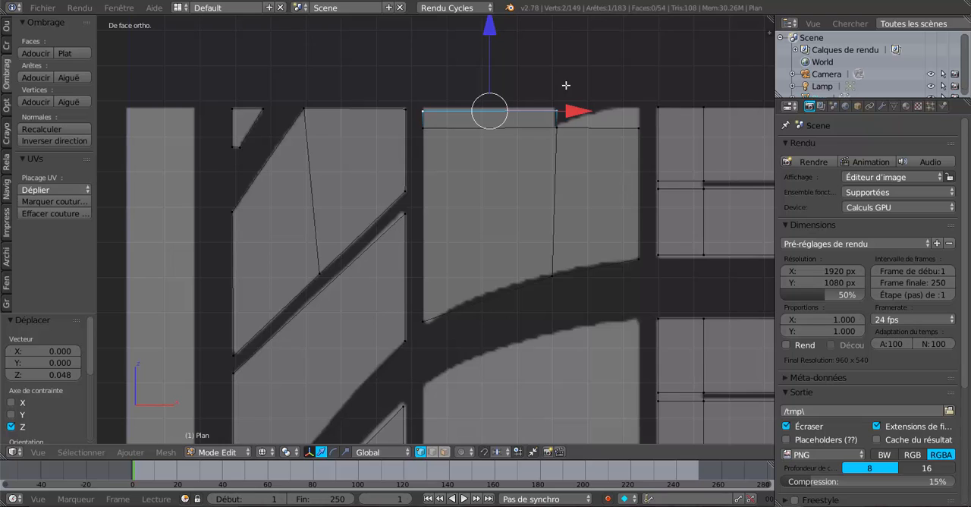
- Move the curved block's upper right corner vertex 0.053 up along Z to match the reference
right_click(636, 128)
key(g)
key(z)
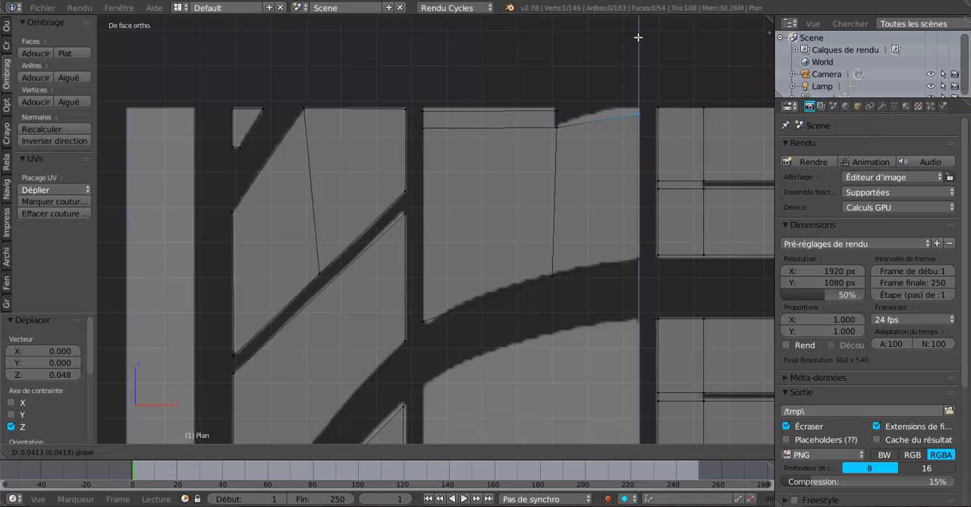
click(638, 36)
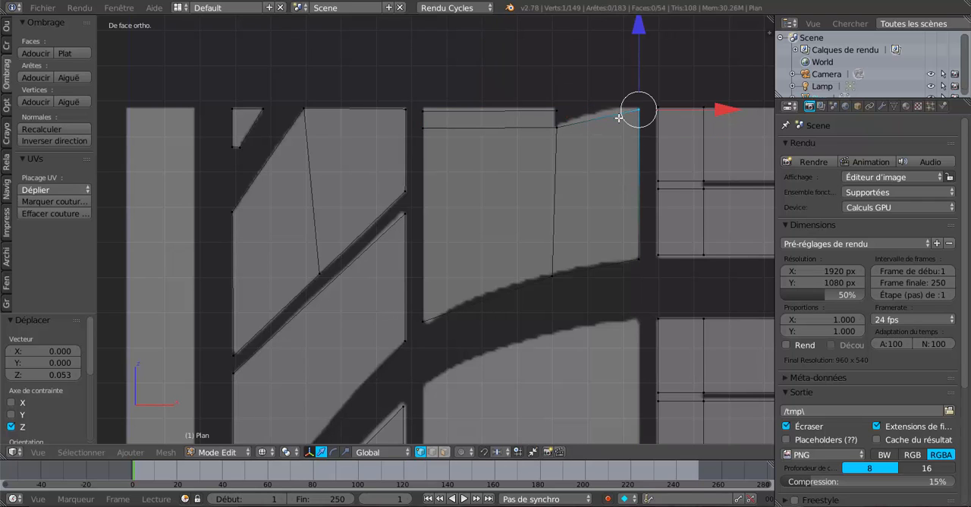
- Add a vertical loop cut through the section right of the notch and raise its top vertex 0.019 along Z
key(ctrl+r)
click(619, 118)
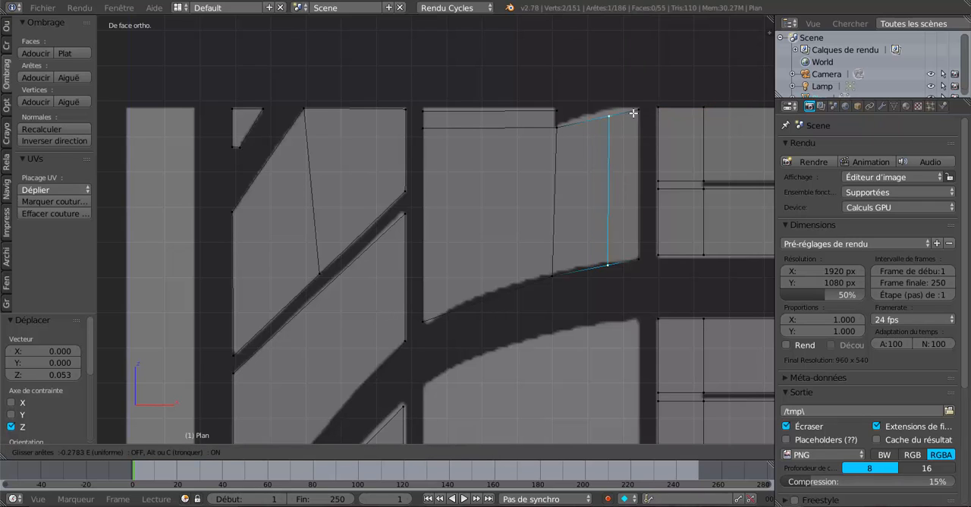
click(631, 114)
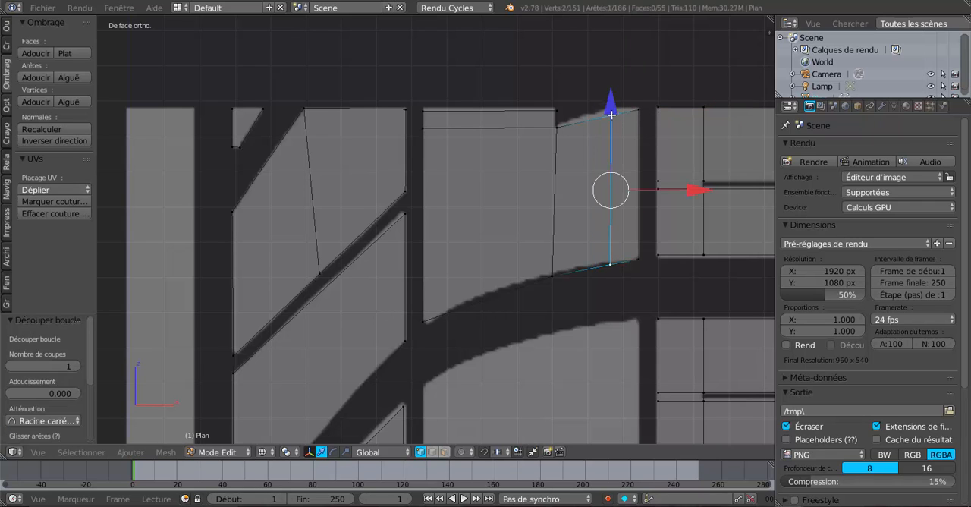
right_click(611, 114)
key(g)
key(z)
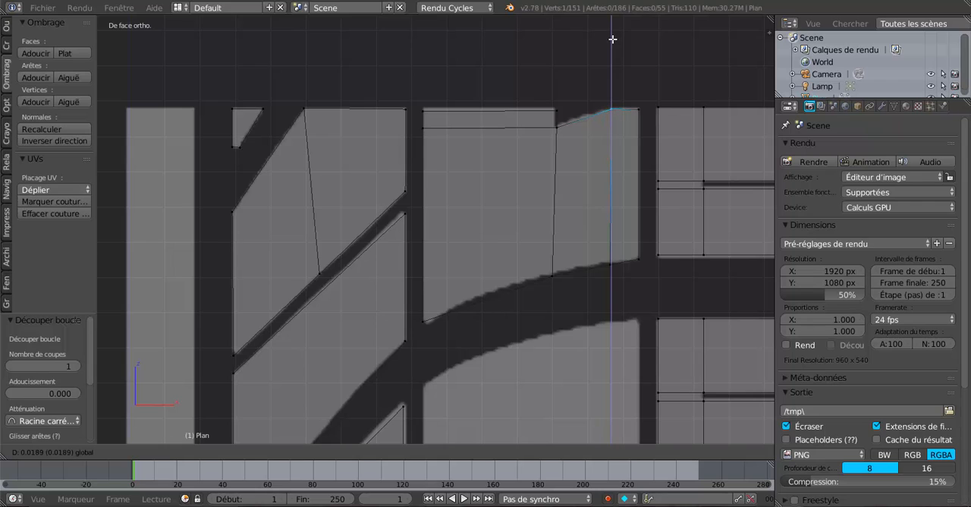
click(612, 39)
- Raise the extruded top edge slightly to the reference outline and shift its notch-side vertex -0.005 along X
right_click(423, 111)
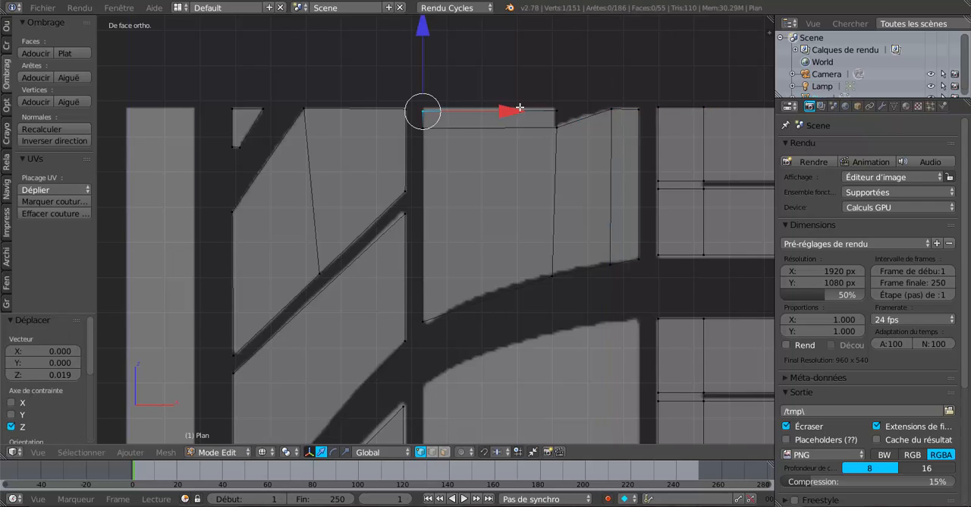
shift+right_click(554, 110)
key(g)
key(z)
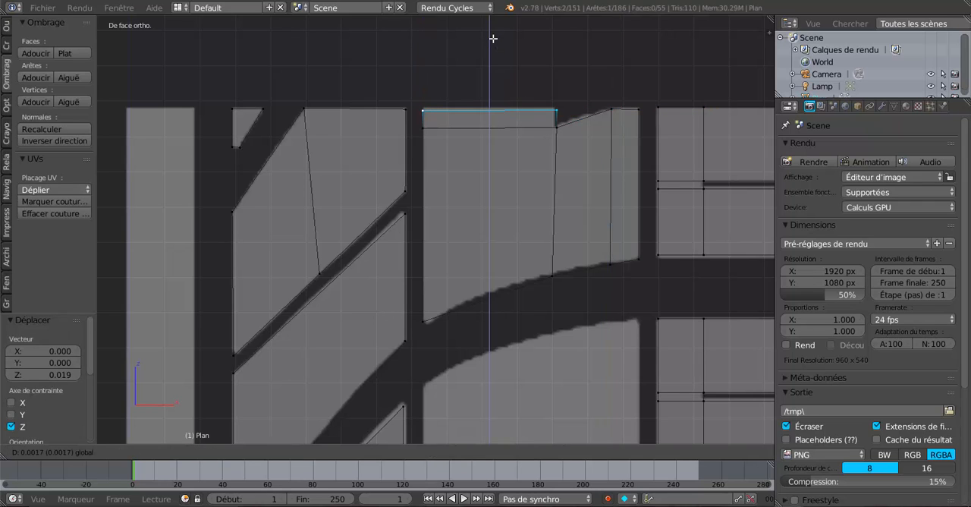
right_click(493, 39)
right_click(556, 100)
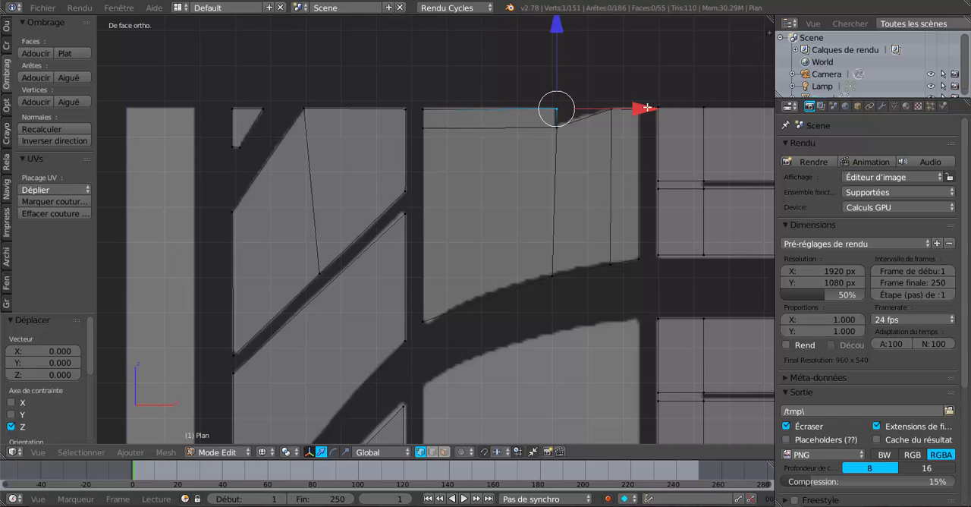
drag(647, 108, 640, 112)
scroll(574, 195, down, 2)
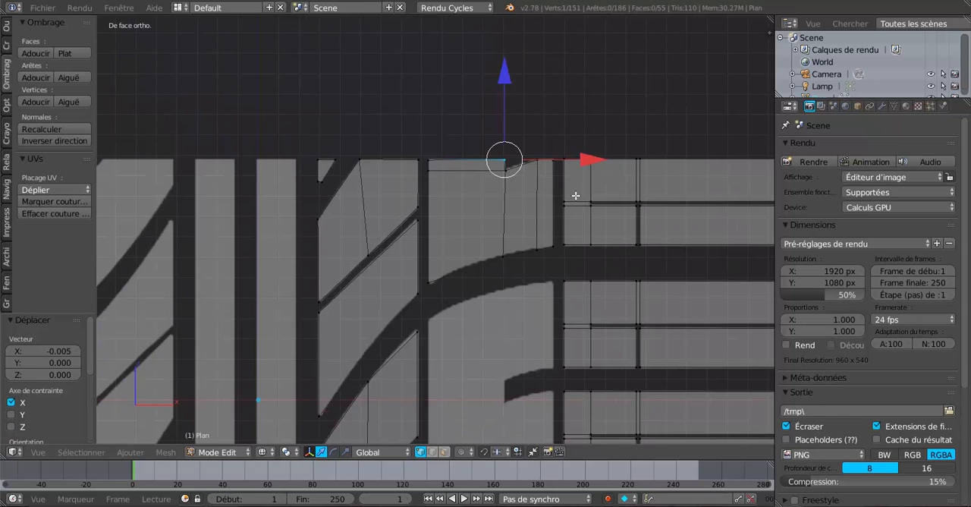
- Slide the vertex below the notch along the block's lower edge by a factor of 0.086
scroll(574, 199, up, 2)
right_click(569, 284)
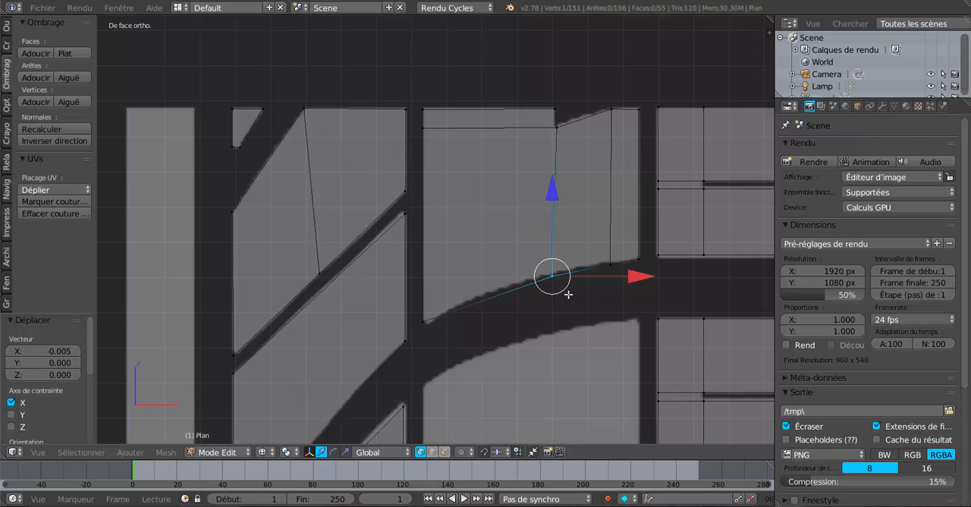
key(shift+v)
click(571, 296)
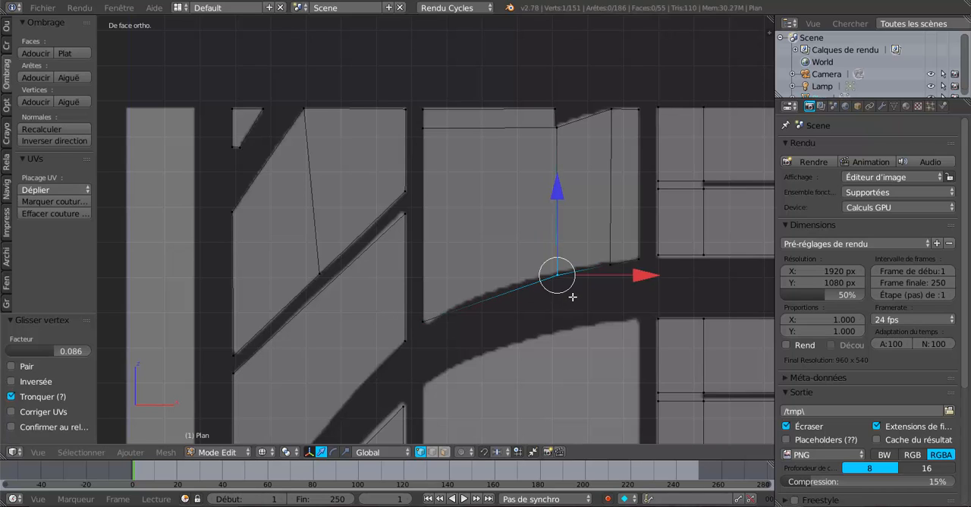
- Add a centred vertical loop cut left of the notch and raise its lower vertex 0.015 along Z onto the curve
key(ctrl+r)
click(502, 292)
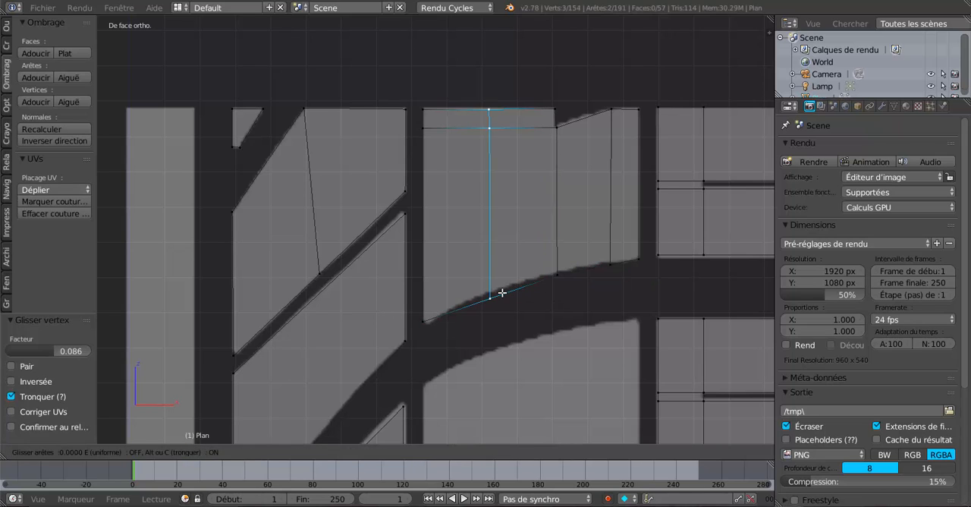
click(502, 292)
drag(498, 220, 495, 206)
scroll(527, 255, down, 2)
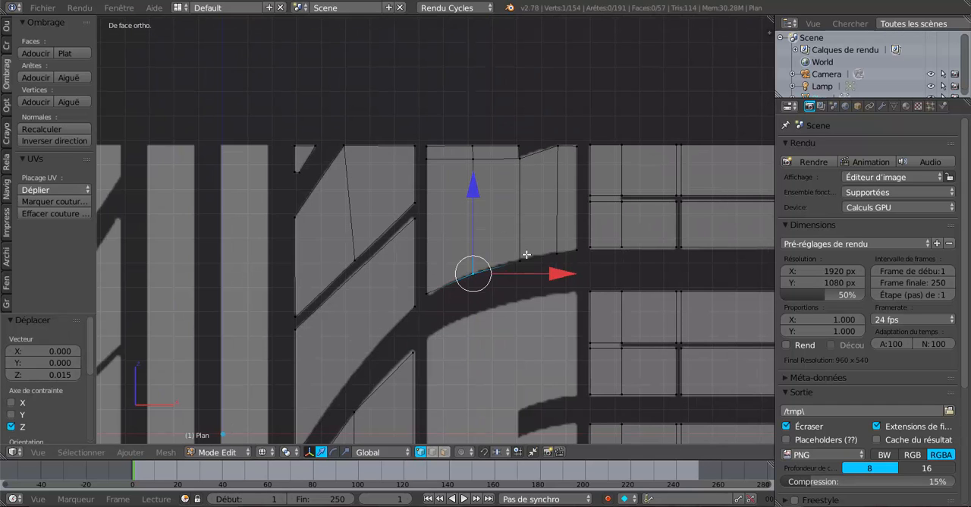
- Examine the traced blocks against the whole tread reference image, in and out of Edit Mode
scroll(491, 300, down, 3)
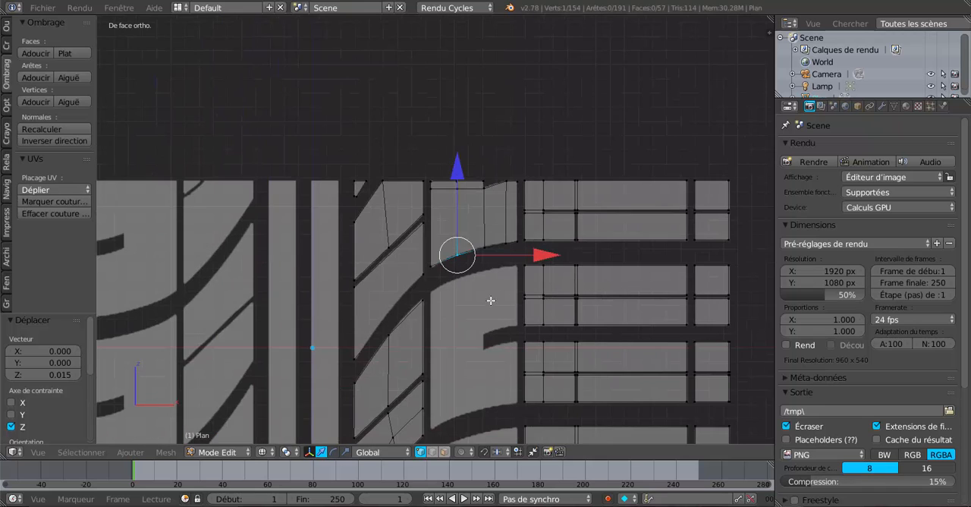
key(Tab)
scroll(503, 340, down, 4)
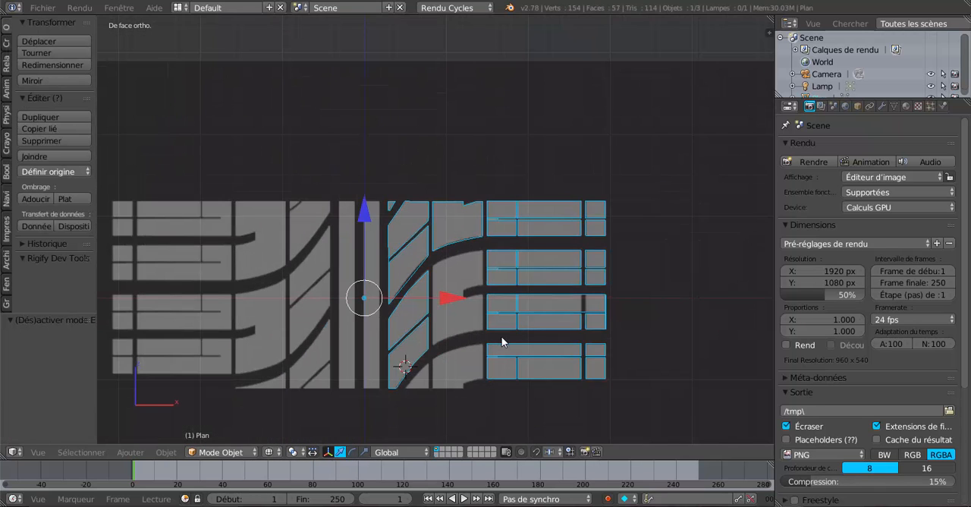
scroll(501, 341, up, 3)
key(Tab)
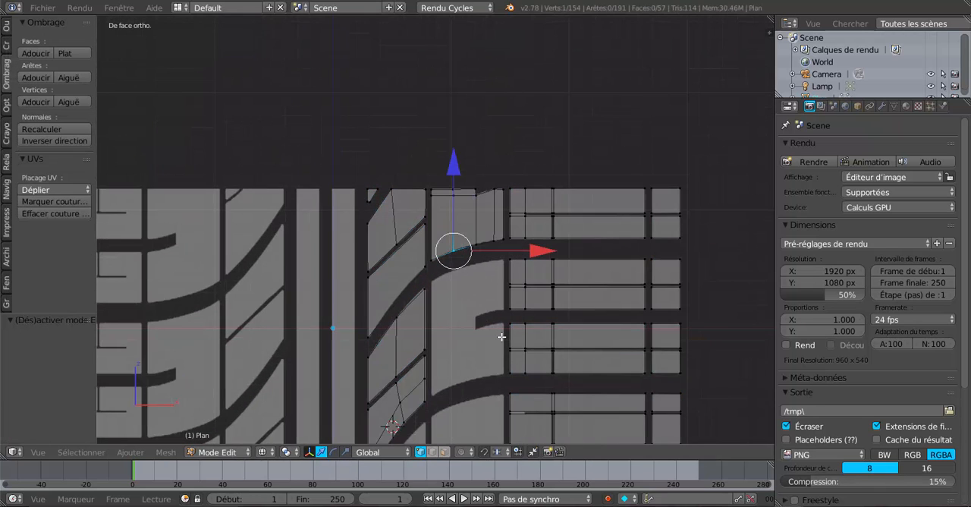
shift+middle_drag(498, 343, 568, 228)
scroll(567, 228, up, 2)
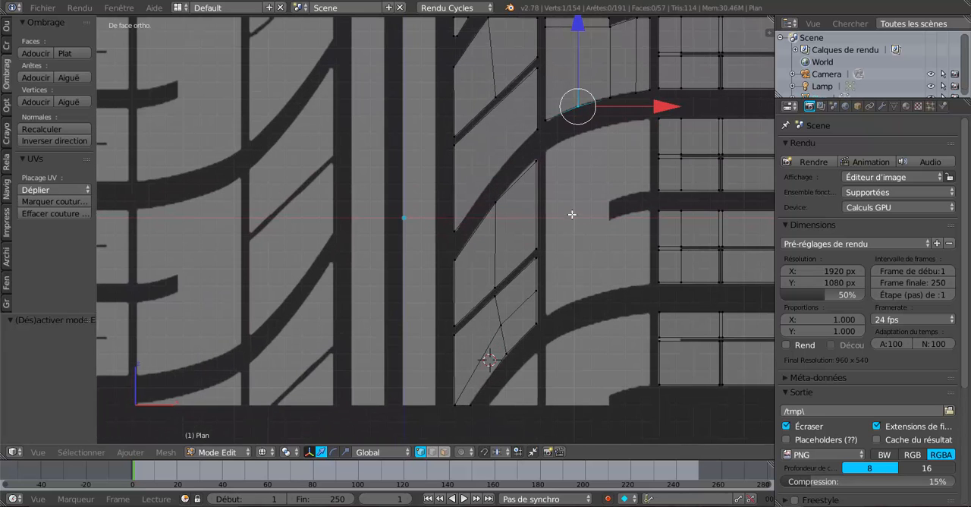
scroll(336, 254, down, 4)
shift+middle_drag(424, 245, 474, 251)
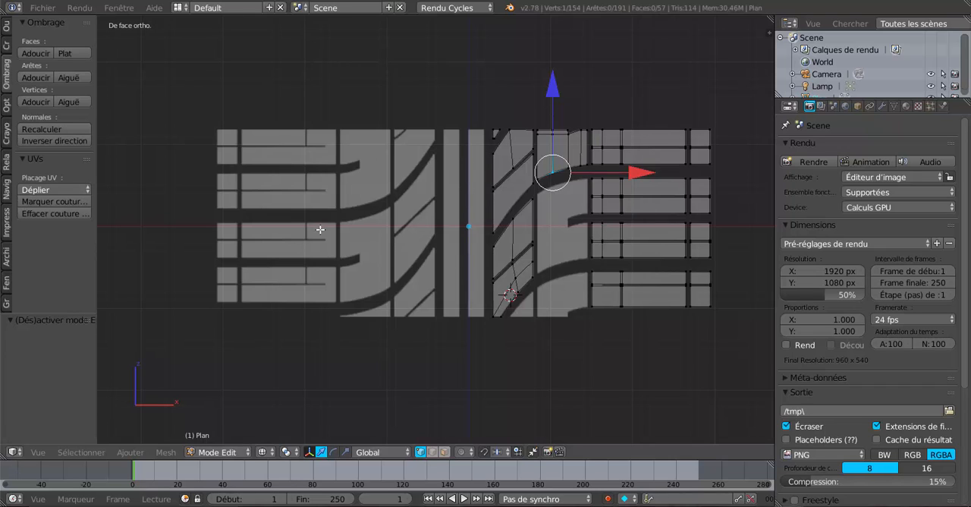
scroll(320, 229, down, 1)
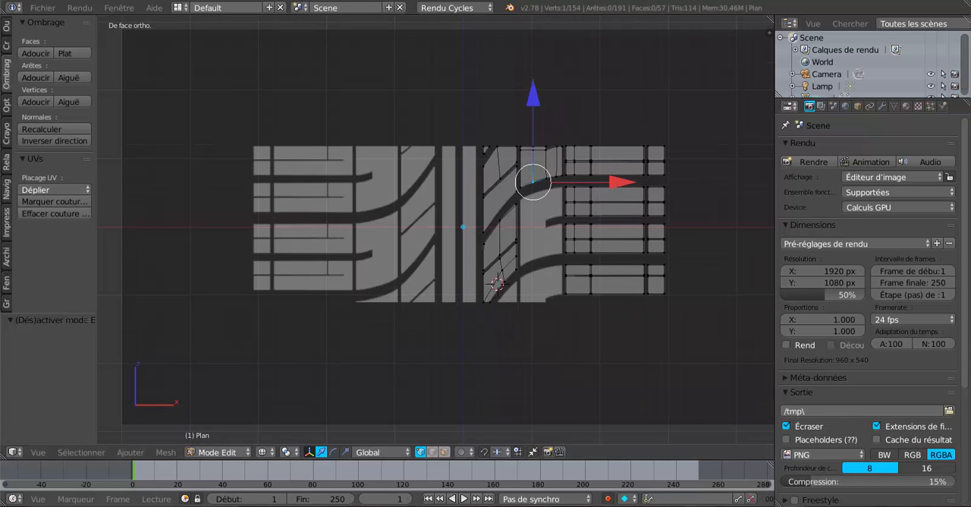
- Switch to the Blender window with the completed flat tread, hide its view properties and inspect the mesh in perspective
mouse_move(775, 506)
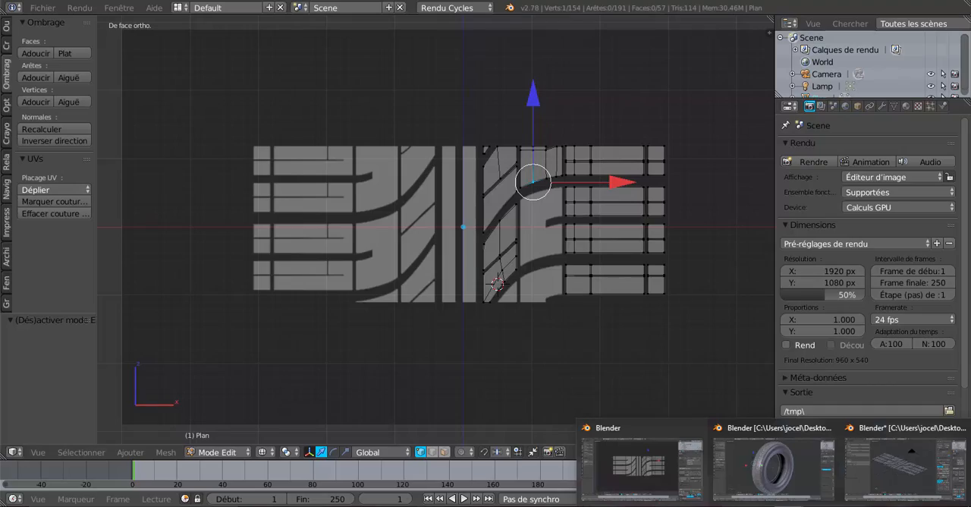
click(906, 467)
middle_drag(594, 333, 561, 328)
key(Tab)
key(Tab)
scroll(631, 290, down, 2)
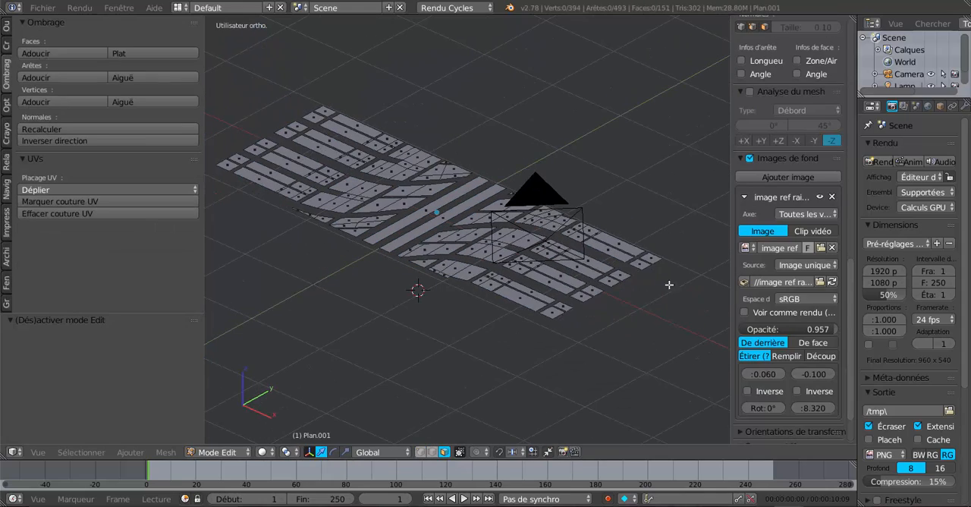
drag(728, 246, 851, 258)
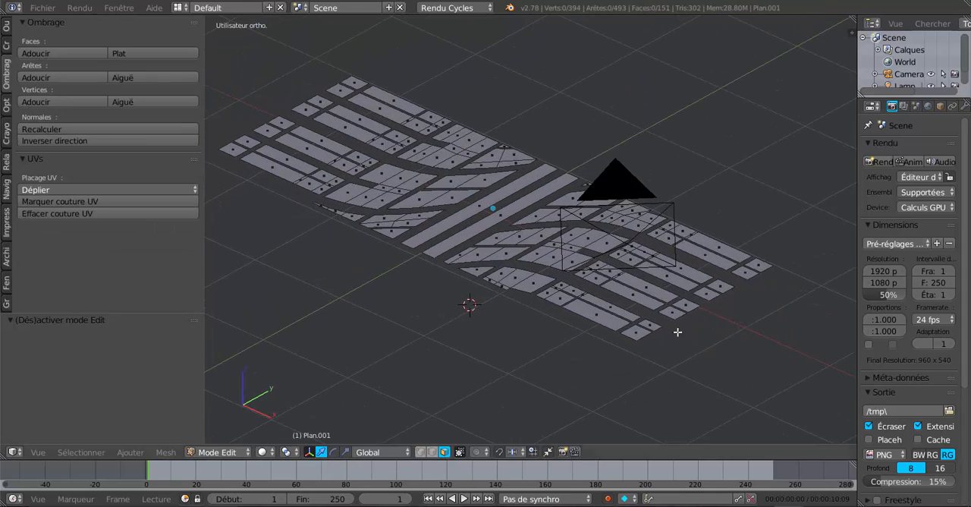
middle_drag(629, 337, 617, 322)
scroll(618, 323, up, 3)
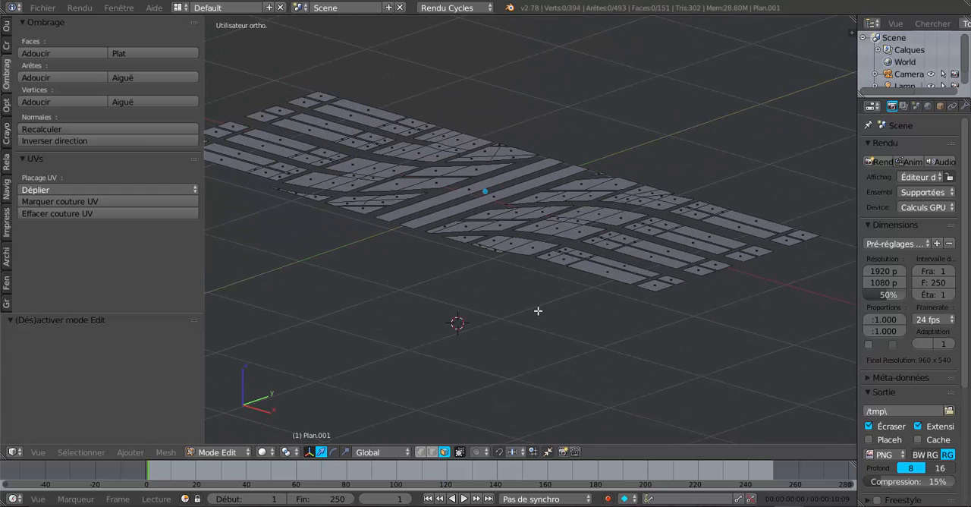
- Select all tread faces, extrude them and raise the extrusion 0.398 along Z
key(z)
key(z)
click(537, 311)
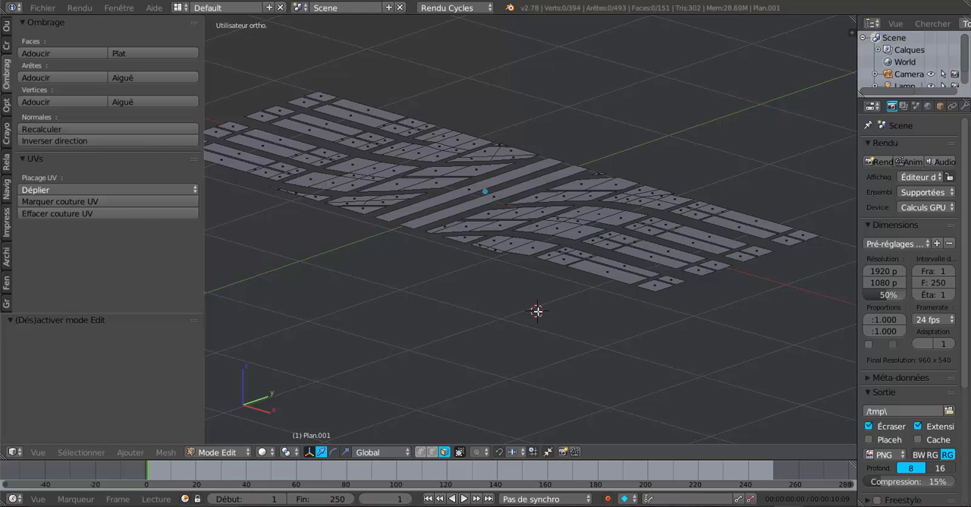
key(a)
key(e)
right_click(536, 311)
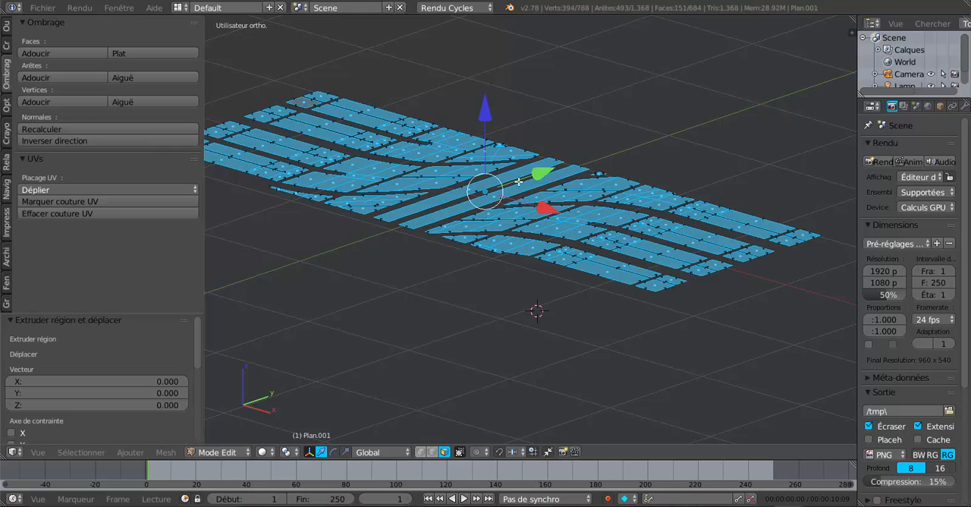
key(g)
key(z)
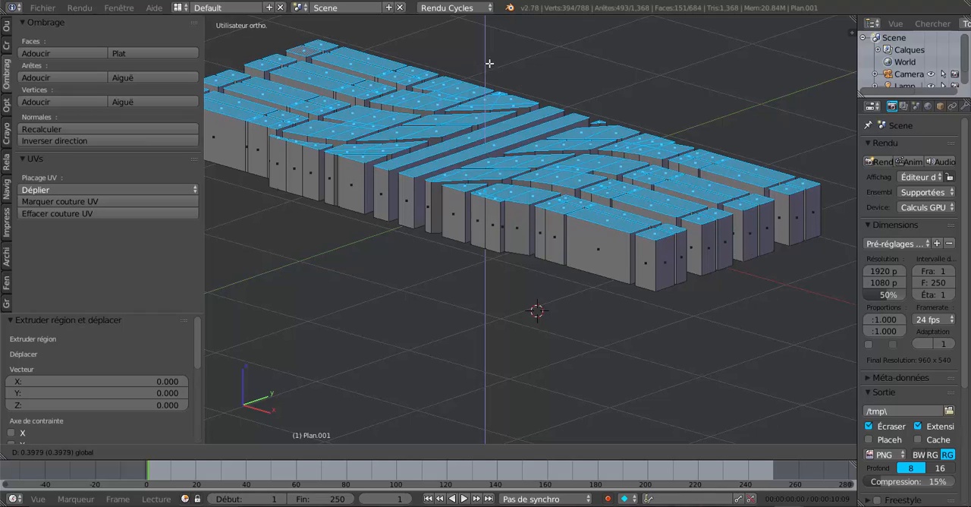
click(488, 67)
- Raise the selected top faces of the tread blocks a further 0.134 along Z
middle_drag(510, 228, 581, 309)
scroll(566, 247, down, 6)
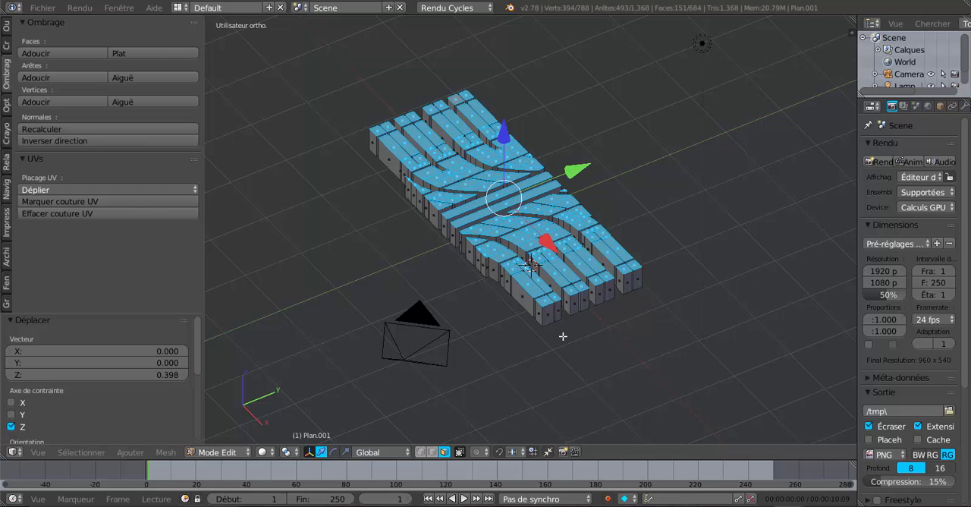
middle_drag(561, 339, 524, 173)
drag(522, 102, 524, 96)
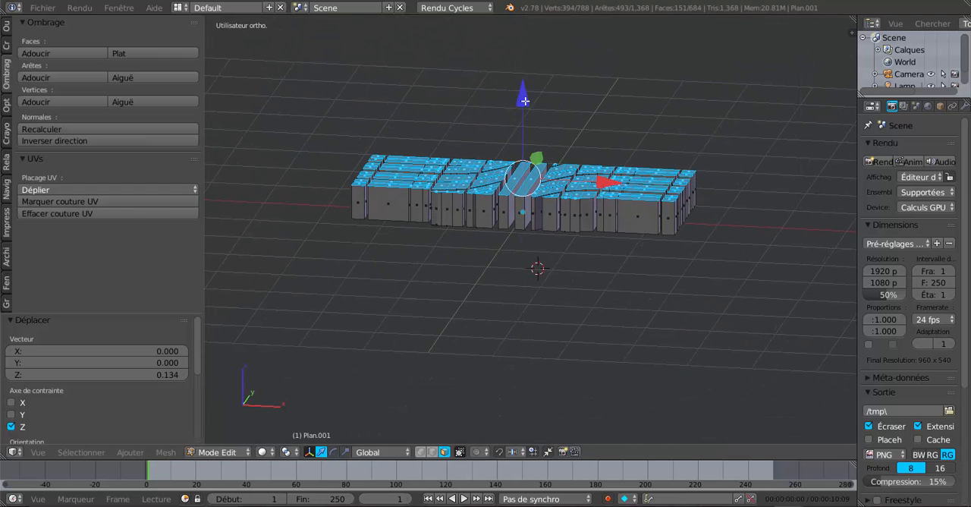
middle_drag(560, 189, 584, 363)
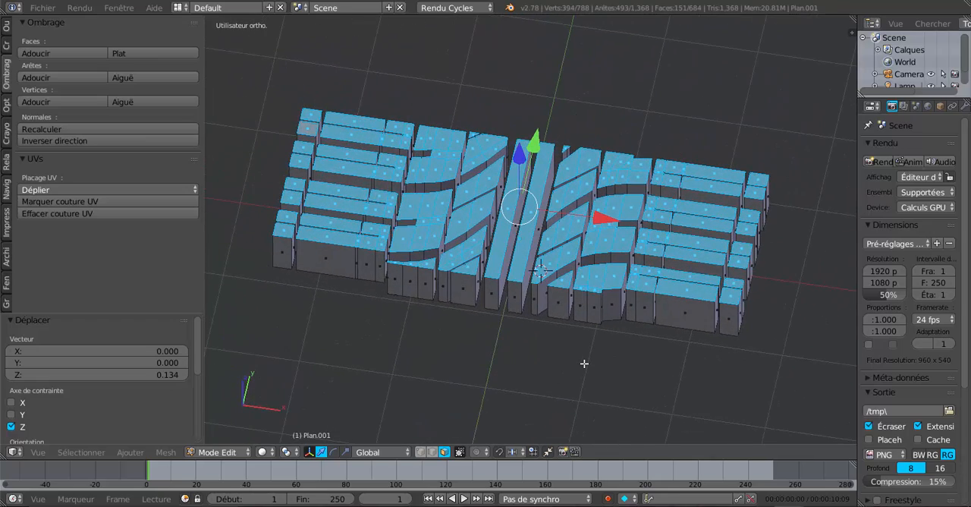
key(a)
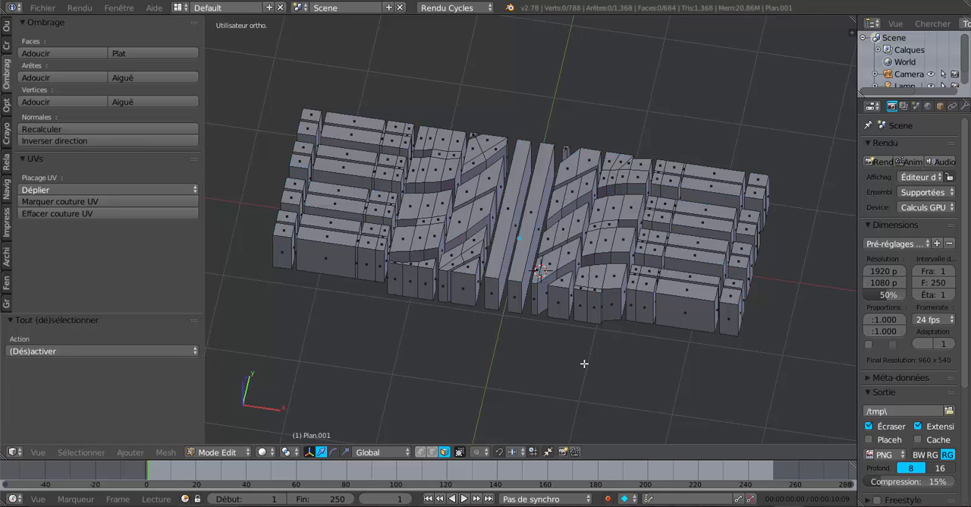
key(a)
key(ctrl+z)
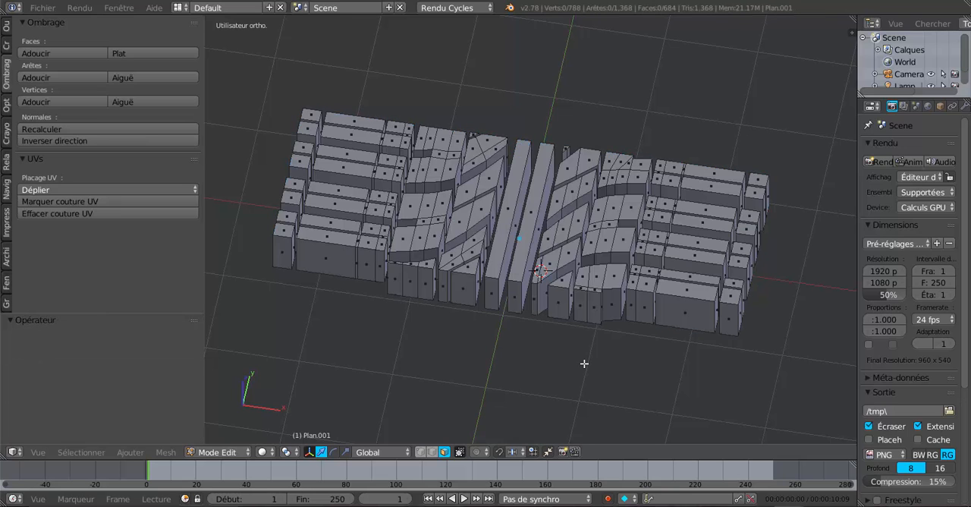
key(ctrl+z)
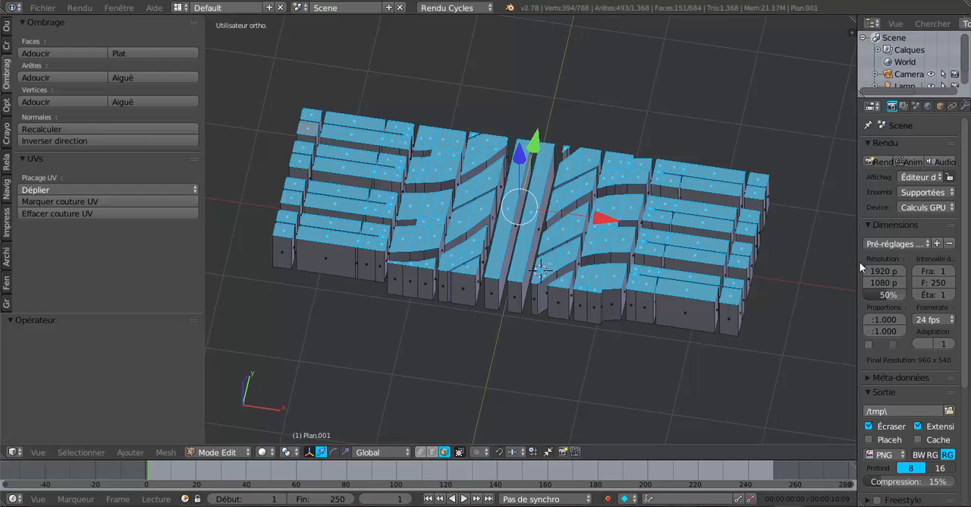
- Create a vertex group for the tread mesh and assign the selected top faces of the blocks to it
drag(858, 265, 765, 240)
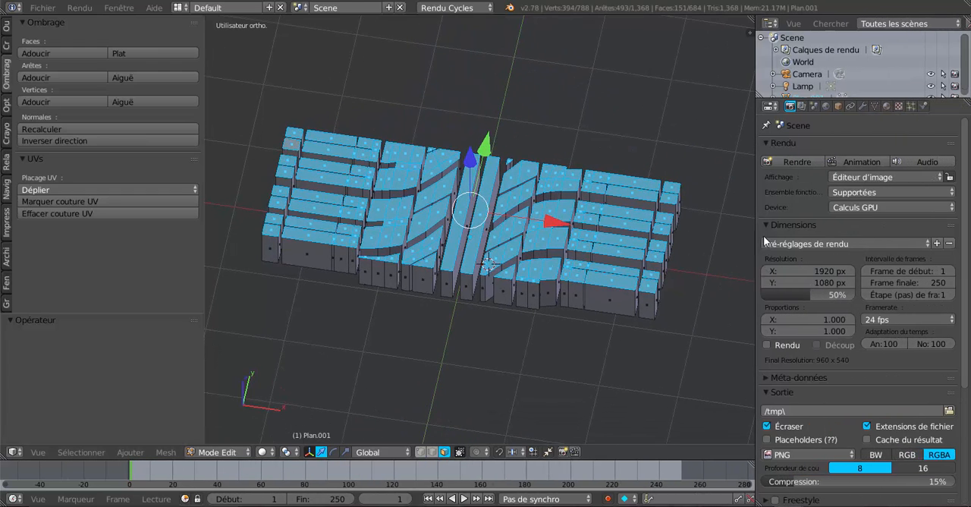
click(863, 106)
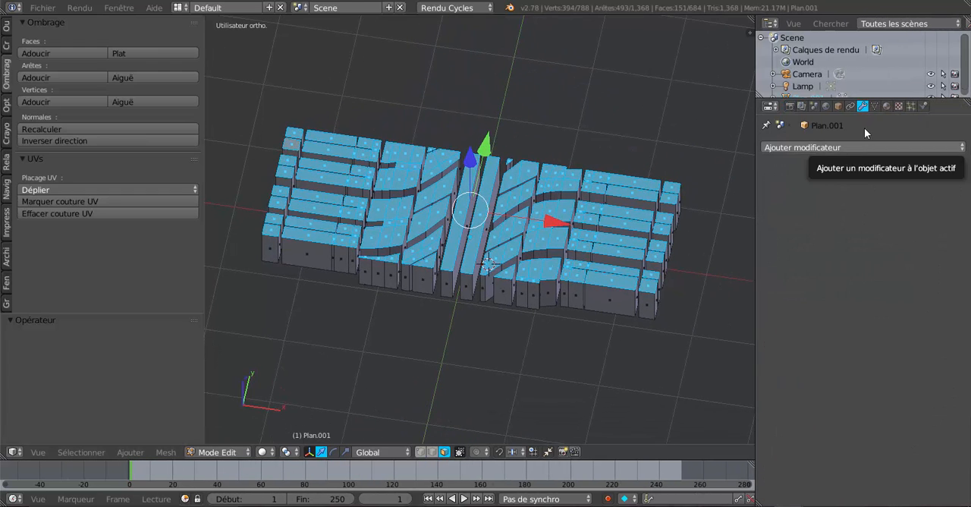
click(875, 106)
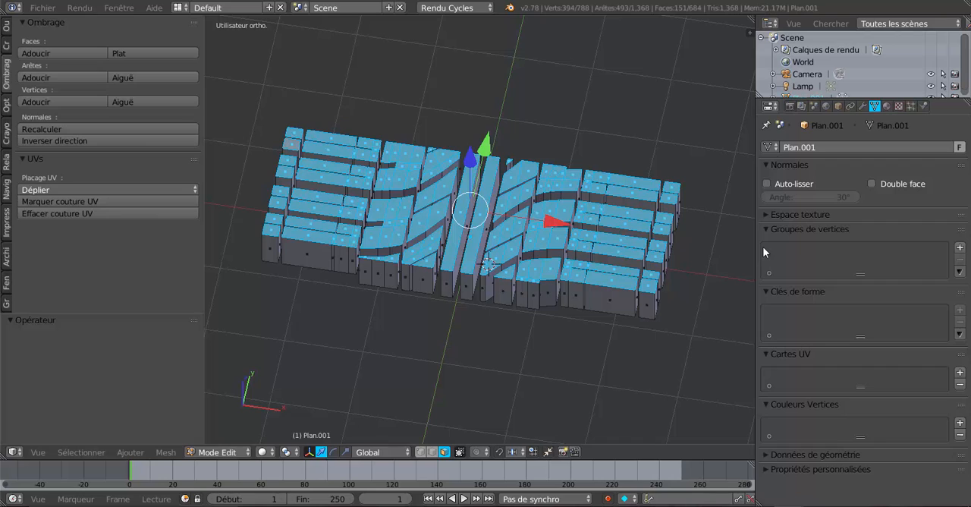
click(959, 247)
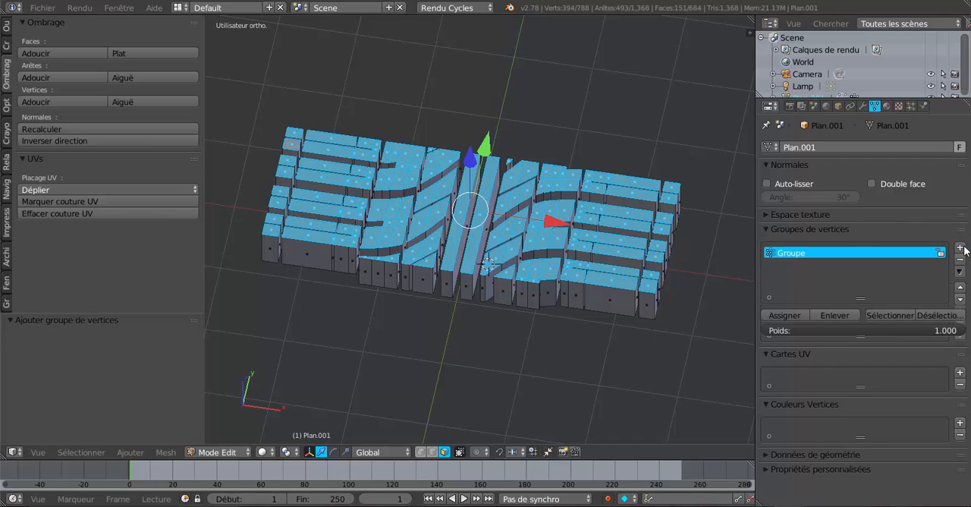
click(783, 317)
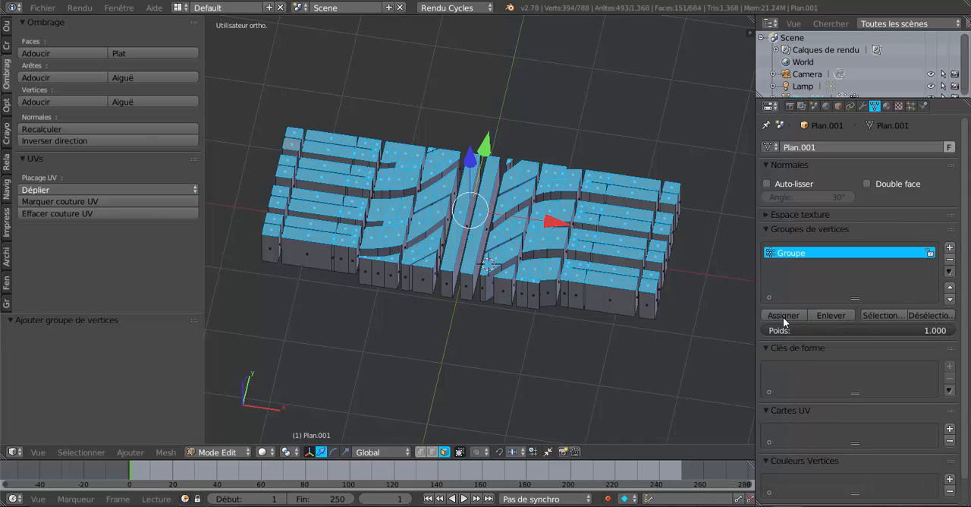
drag(757, 279, 804, 274)
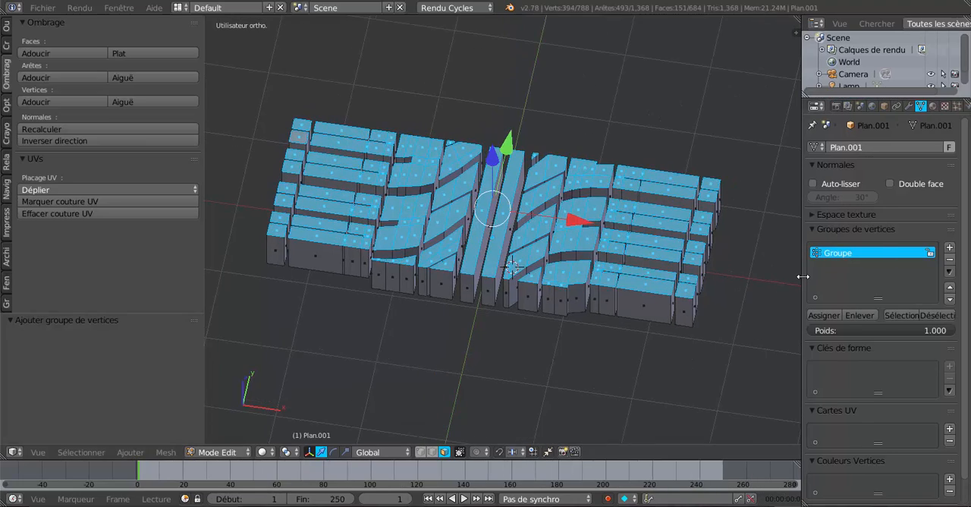
- Show the tread from the front and turn off the background reference images
middle_drag(789, 304, 797, 254)
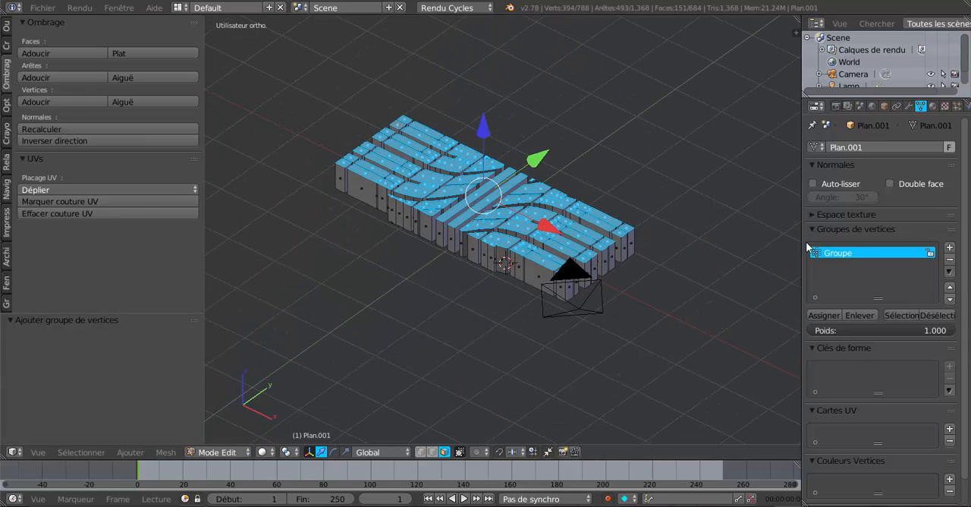
drag(804, 247, 831, 258)
middle_drag(800, 264, 700, 329)
scroll(697, 331, up, 2)
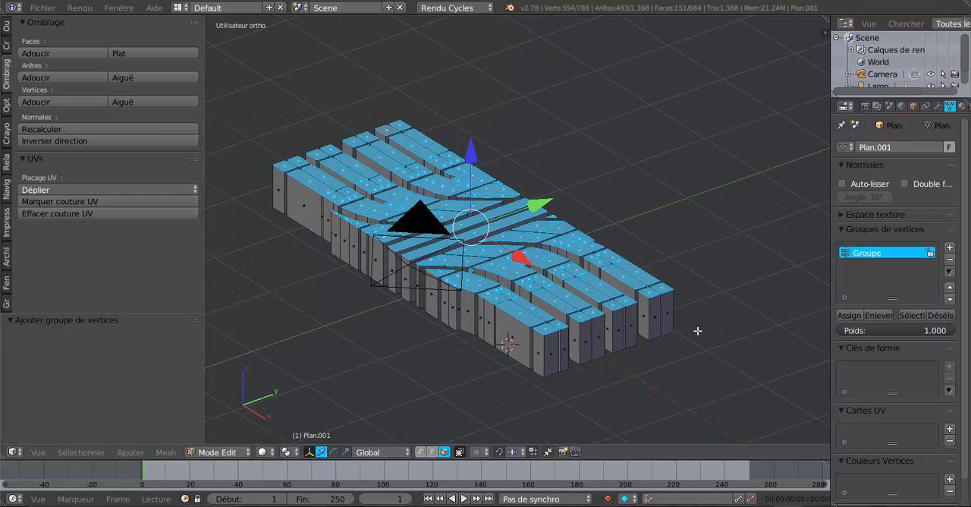
key(KP_1)
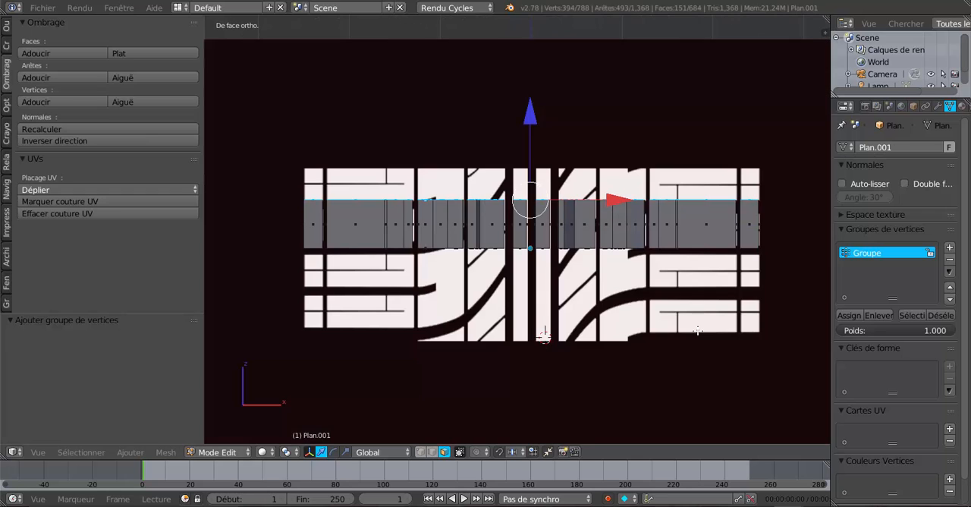
scroll(758, 328, down, 1)
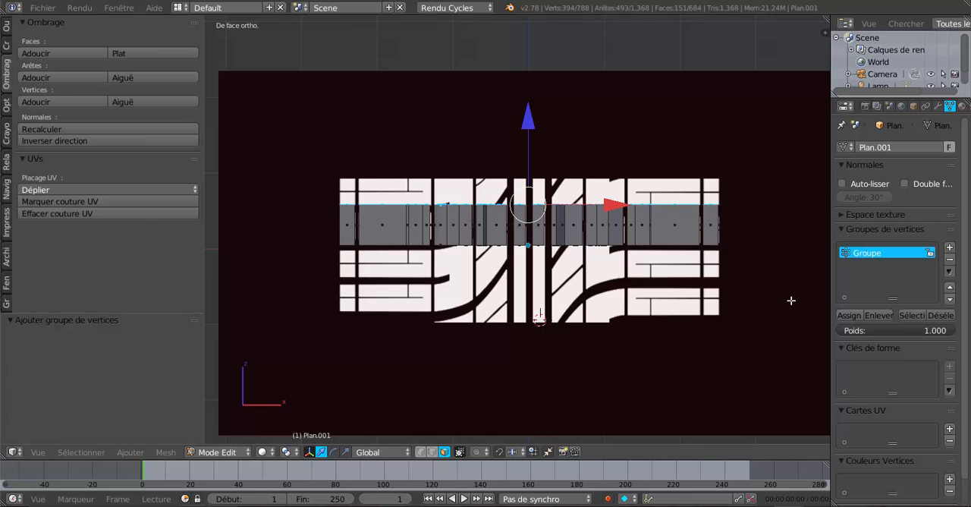
key(n)
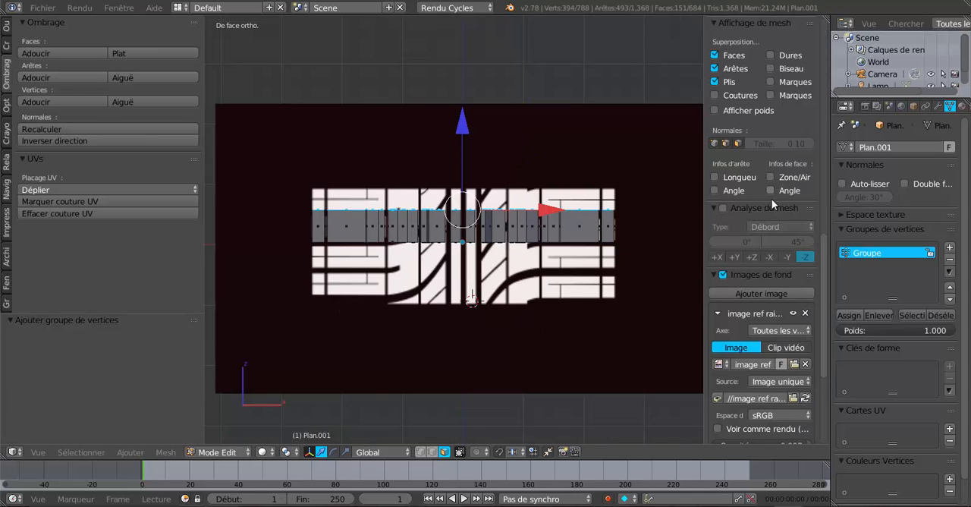
click(722, 274)
drag(704, 235, 769, 233)
scroll(618, 314, down, 3)
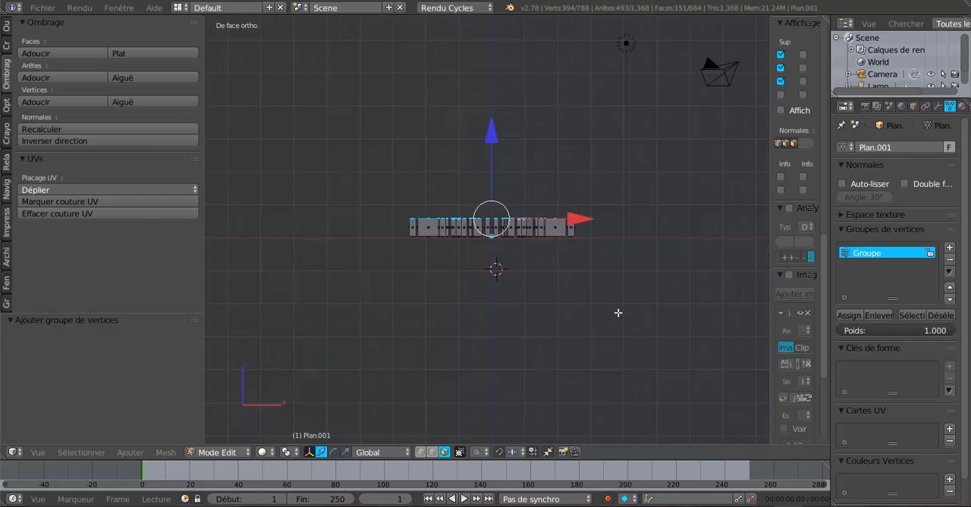
- Return to Object Mode and add a Bézier circle curve to the scene in front view
key(Tab)
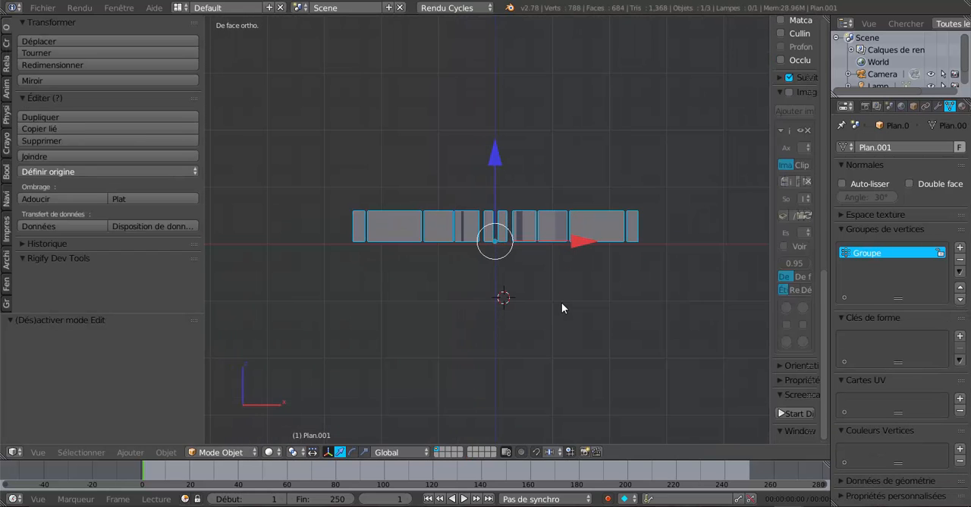
middle_drag(561, 302, 565, 358)
key(KP_1)
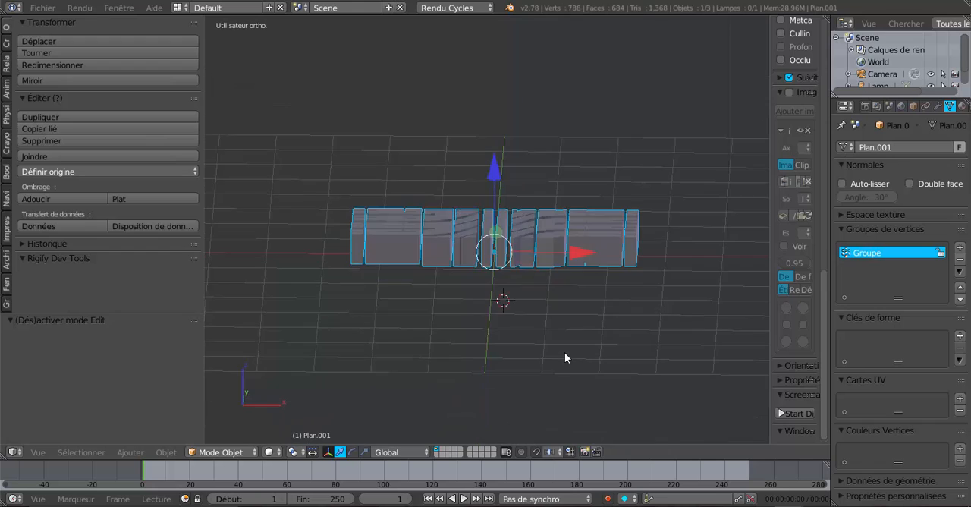
scroll(482, 315, up, 1)
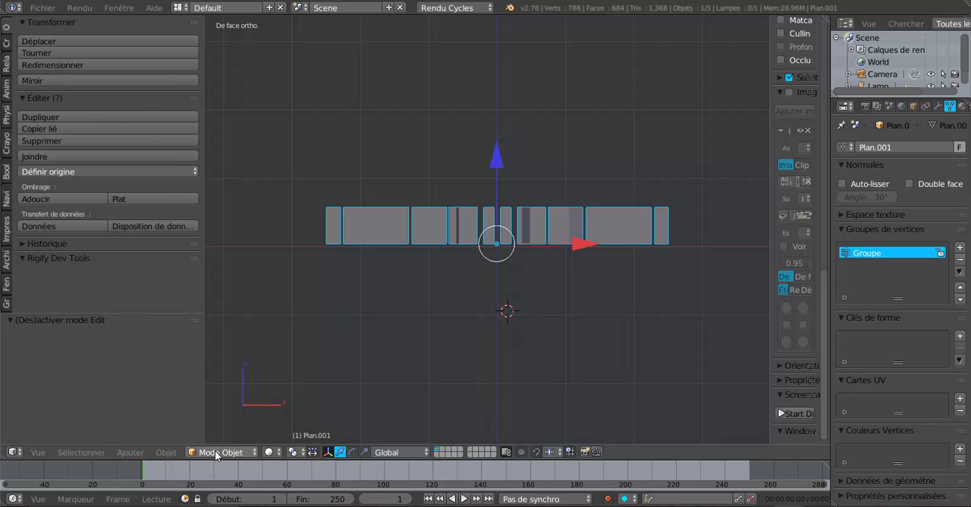
click(167, 452)
mouse_move(137, 454)
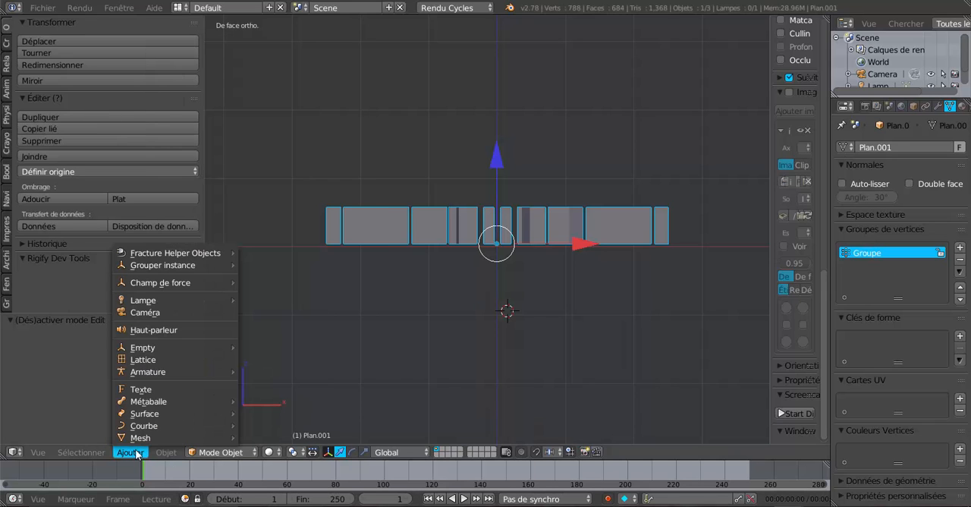
mouse_move(137, 429)
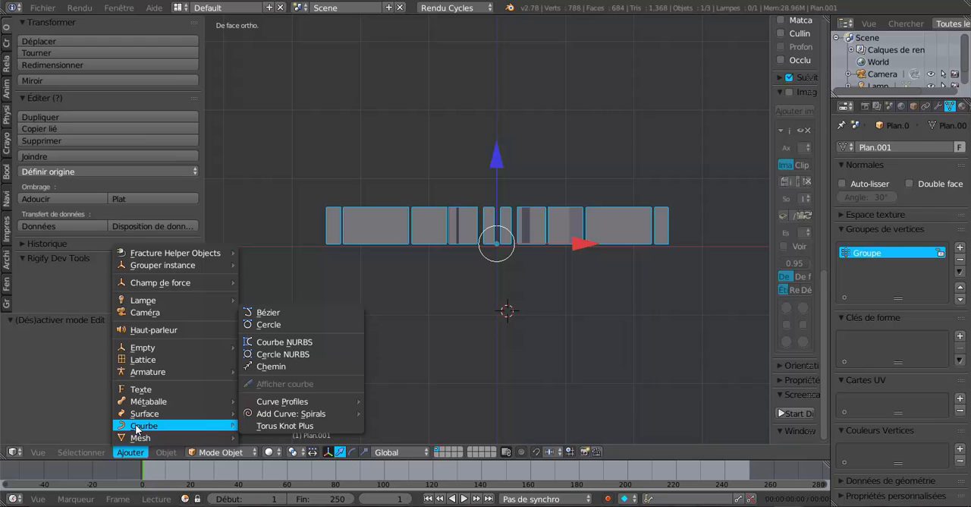
mouse_move(136, 441)
mouse_move(145, 425)
click(295, 324)
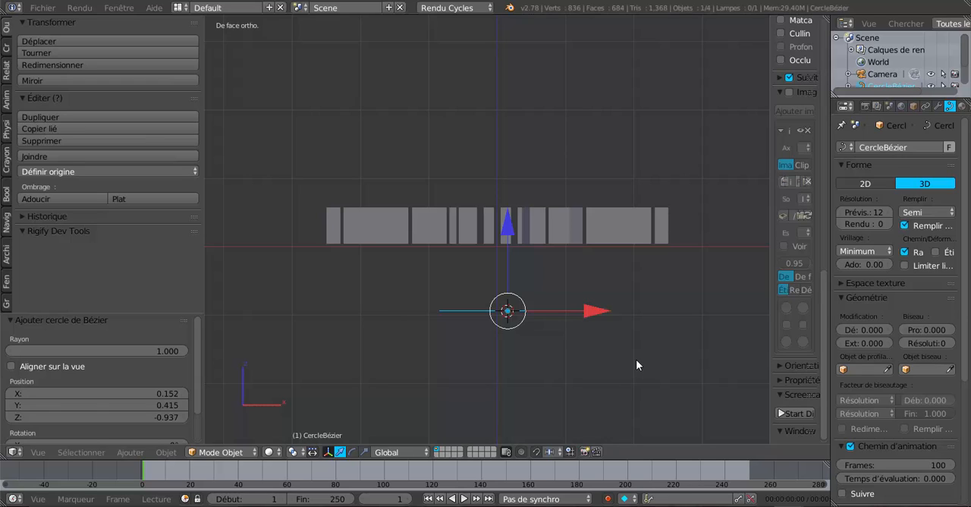
- Rotate the Bézier circle 90° about the X axis and scale it up by about 3.912
key(r)
text(x)
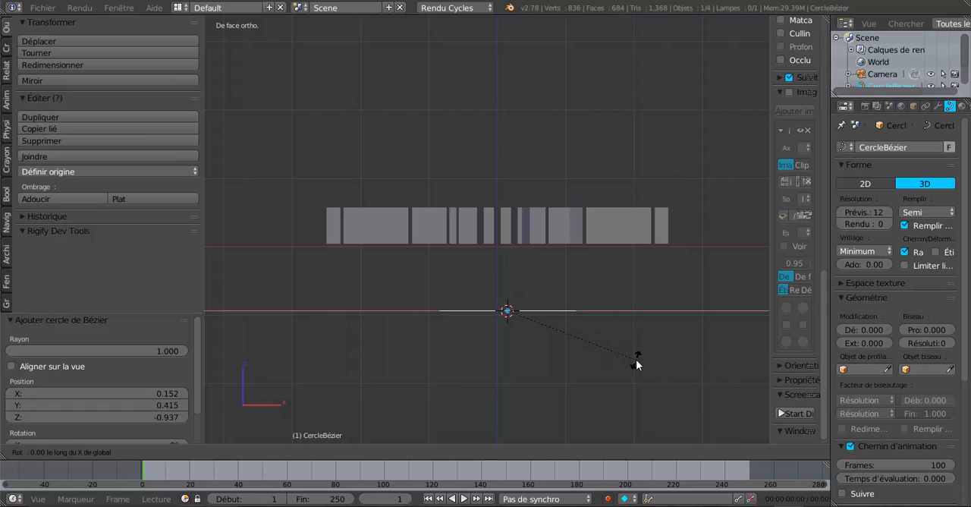
text(90)
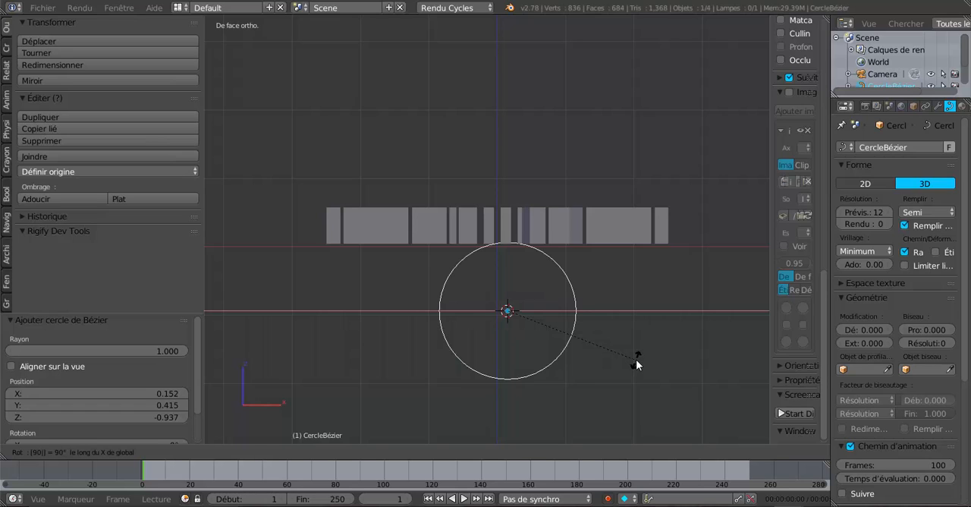
key(Return)
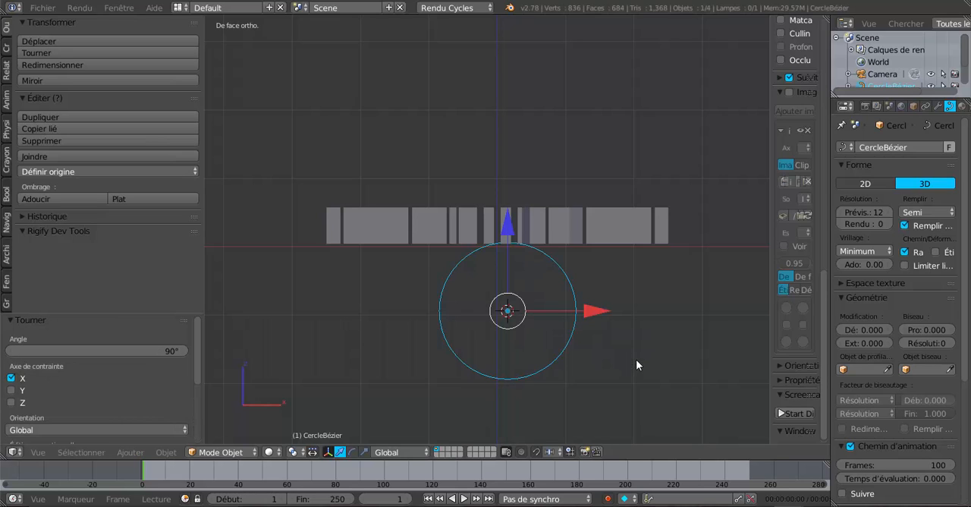
key(s)
click(414, 146)
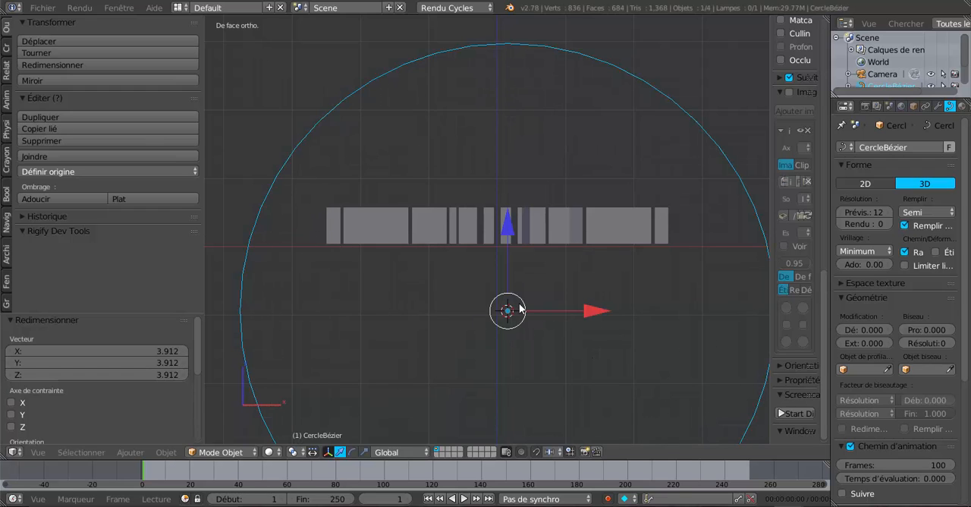
- Snap the 3D cursor to the scene centre and move the Bézier circle to it with the offset option
key(shift+s)
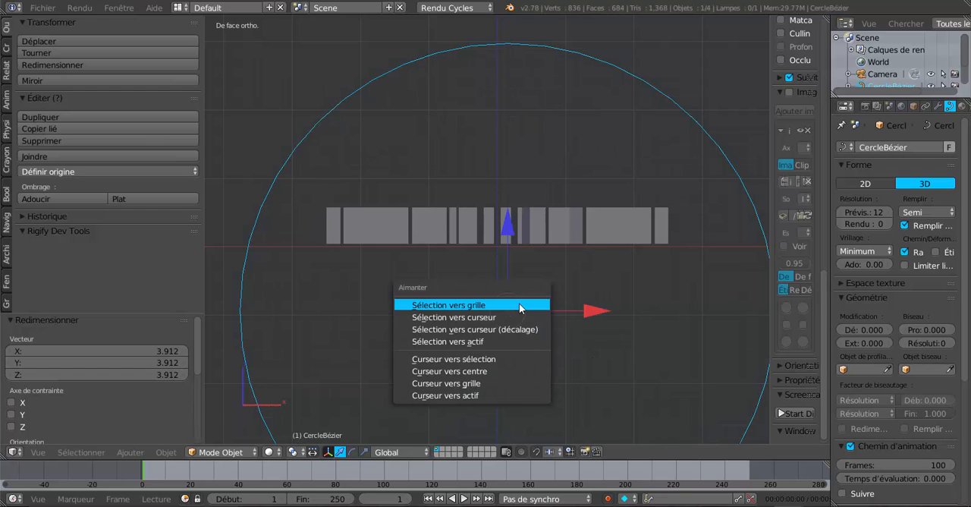
click(456, 372)
key(shift+s)
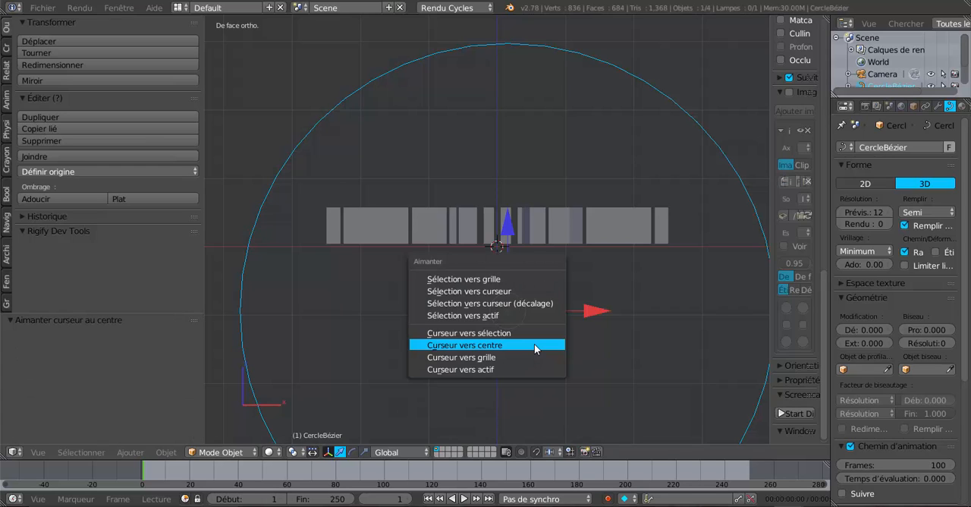
click(537, 303)
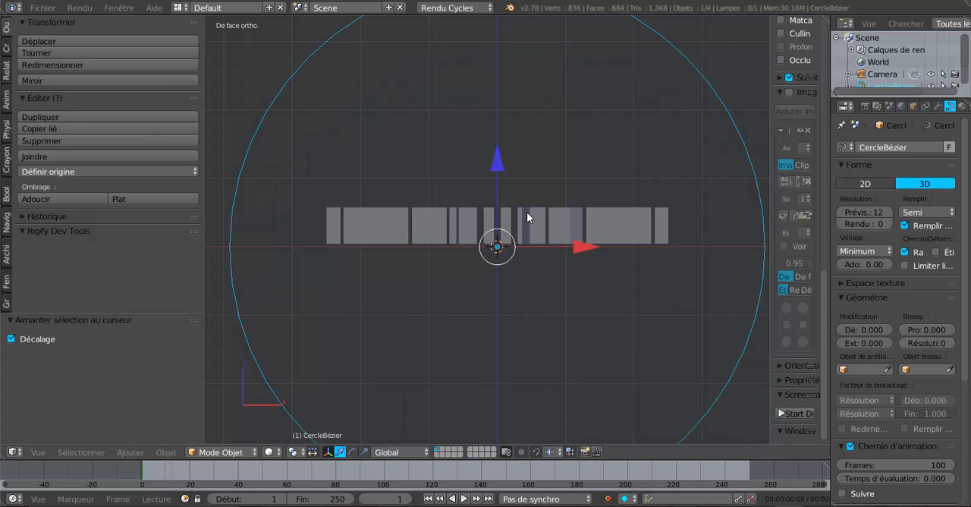
- Select the tread block mesh above the circle's centre
scroll(529, 218, up, 3)
right_click(561, 215)
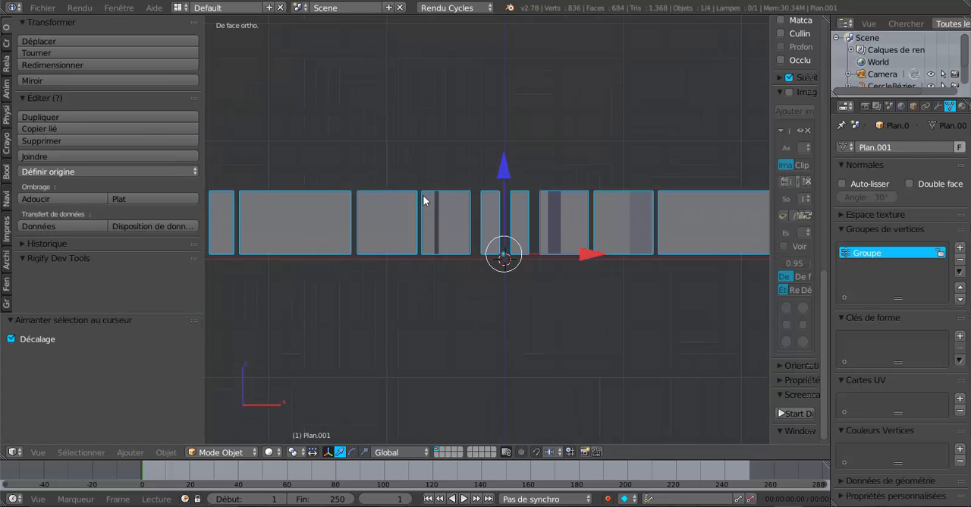
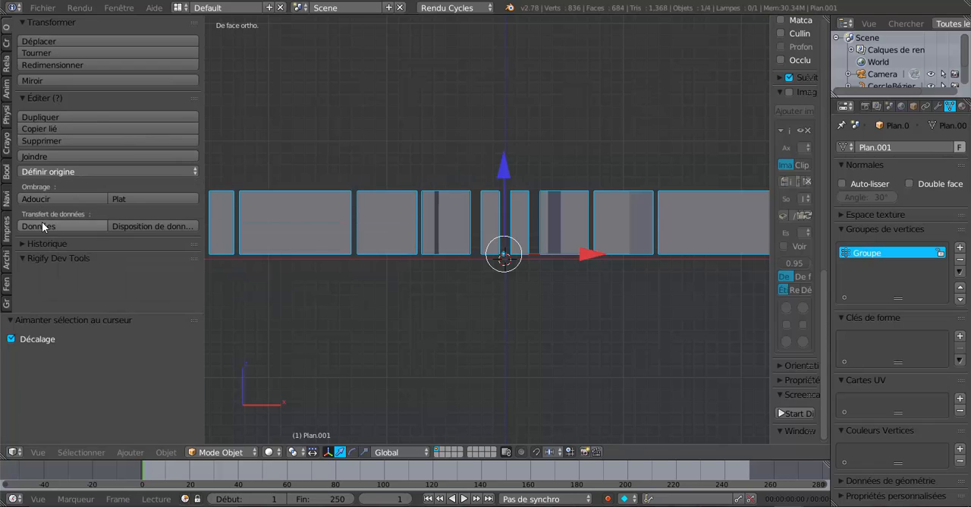
- Set the tread block mesh's origin to its geometry and snap the mesh to the 3D cursor with the offset option
click(64, 172)
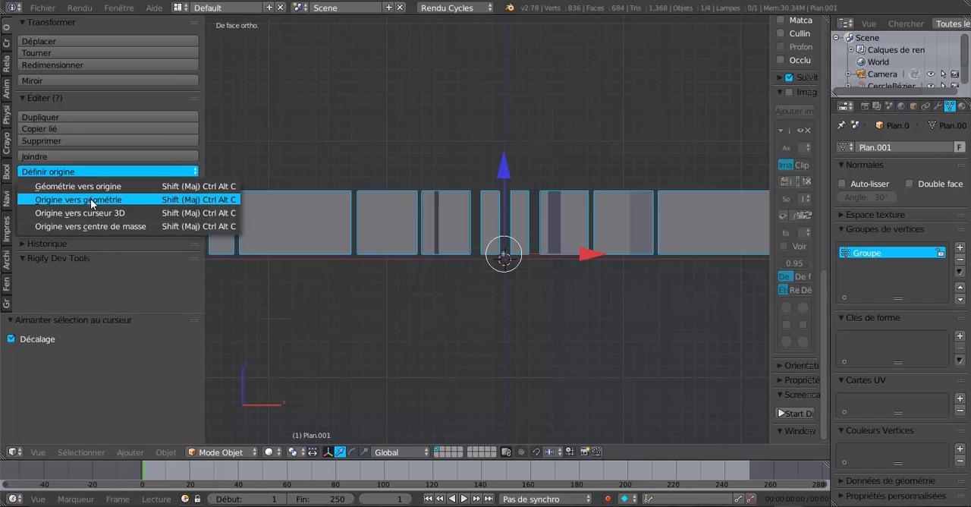
click(91, 200)
scroll(544, 253, down, 3)
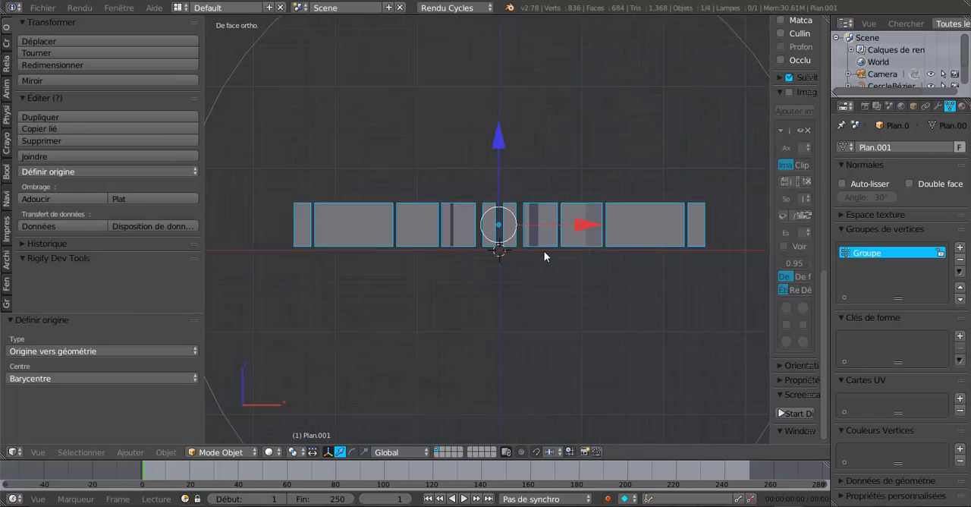
key(shift+s)
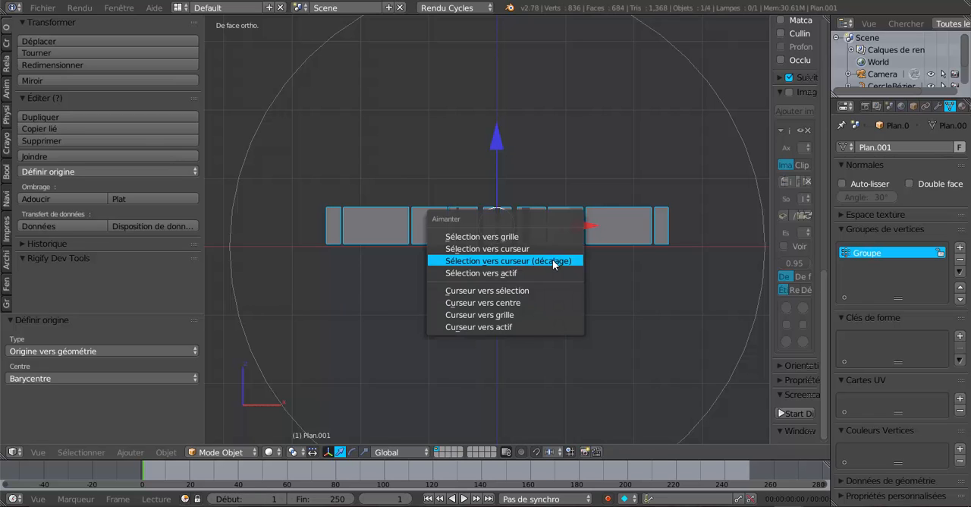
click(552, 264)
scroll(552, 265, down, 2)
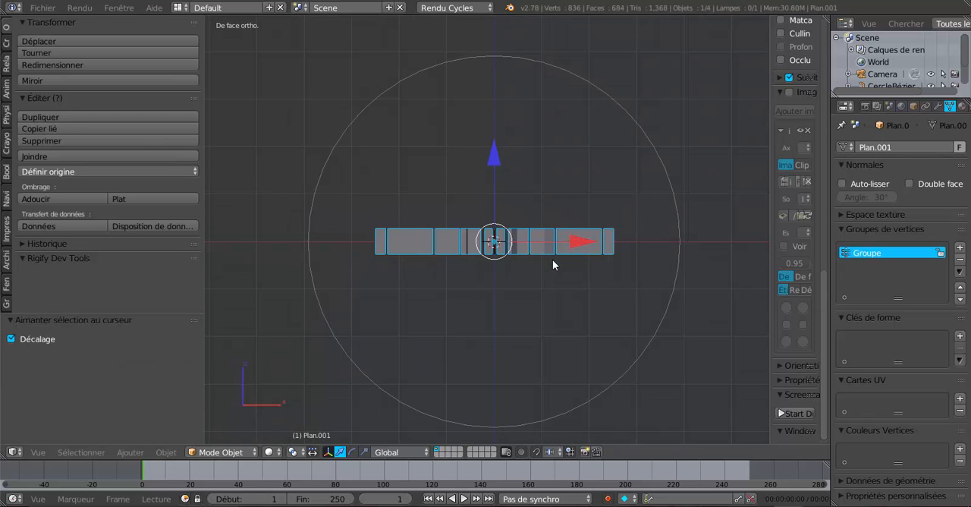
- Select the Bézier circle around the tread block and scale it up by about 2.047
right_click(674, 275)
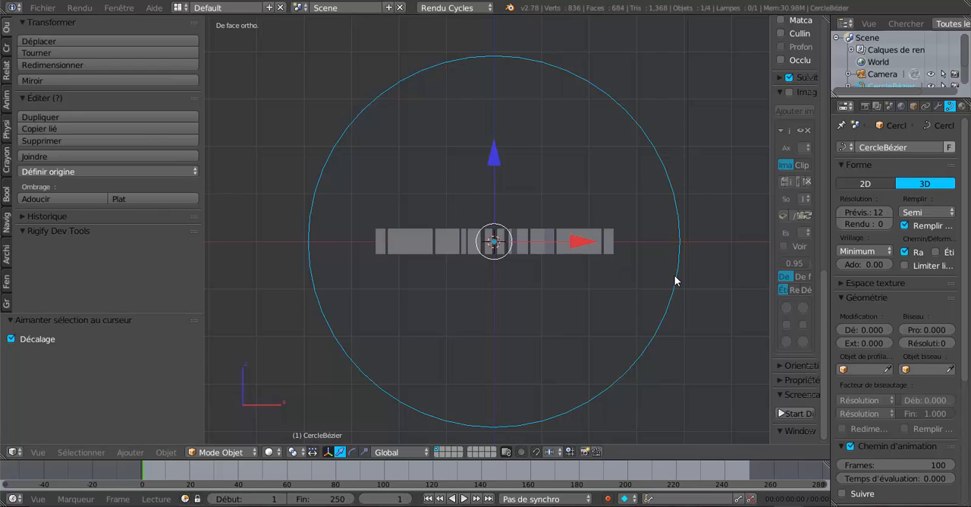
scroll(677, 308, down, 2)
key(s)
click(758, 336)
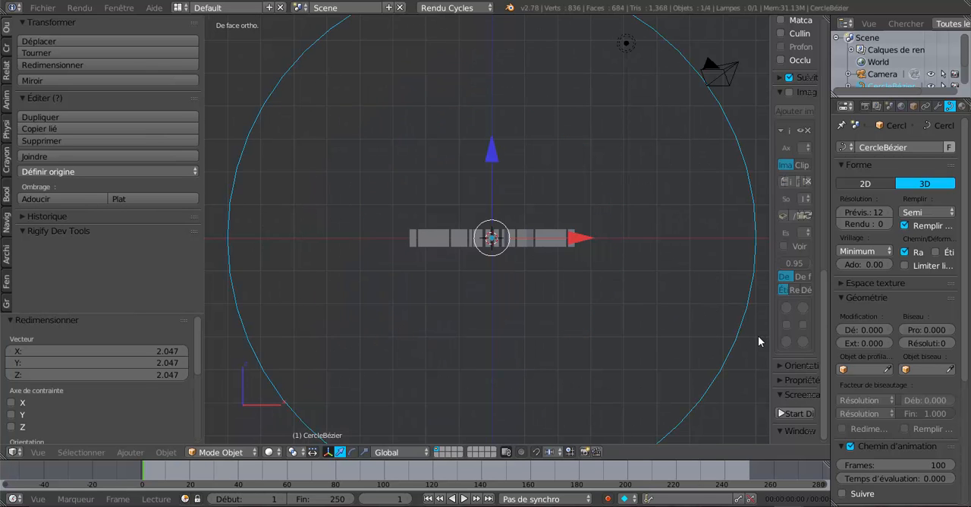
- Add a Curve modifier to the tread block mesh, with CercleBézier as its object and X as the deformation axis
middle_drag(712, 282, 578, 302)
scroll(577, 299, down, 2)
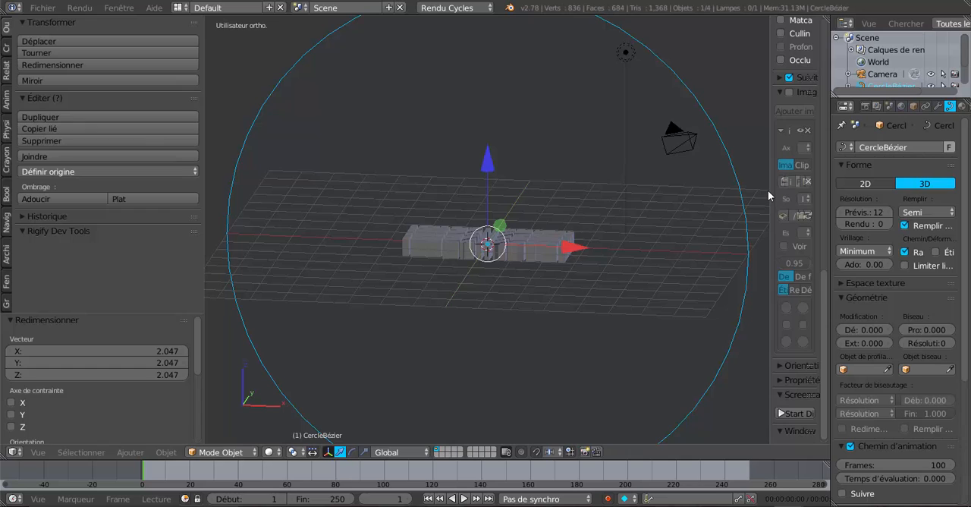
drag(770, 189, 823, 192)
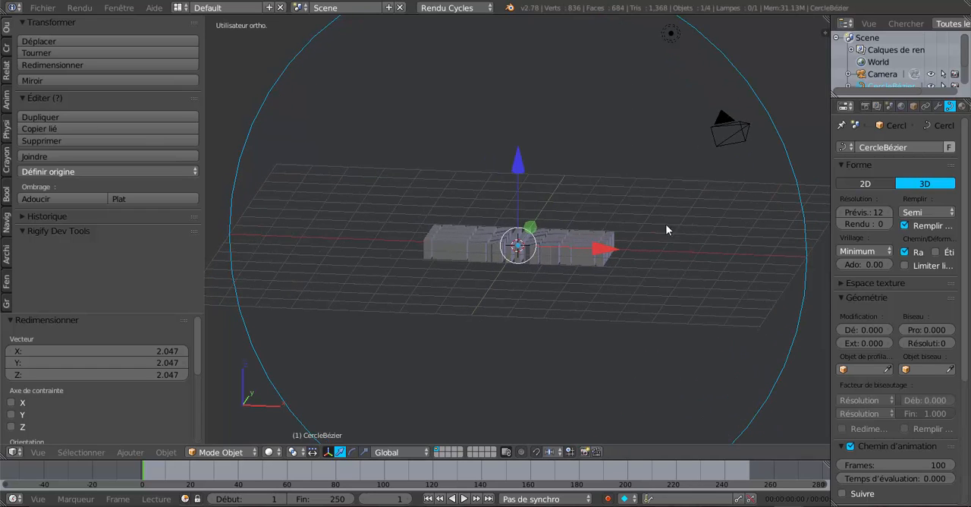
right_click(582, 244)
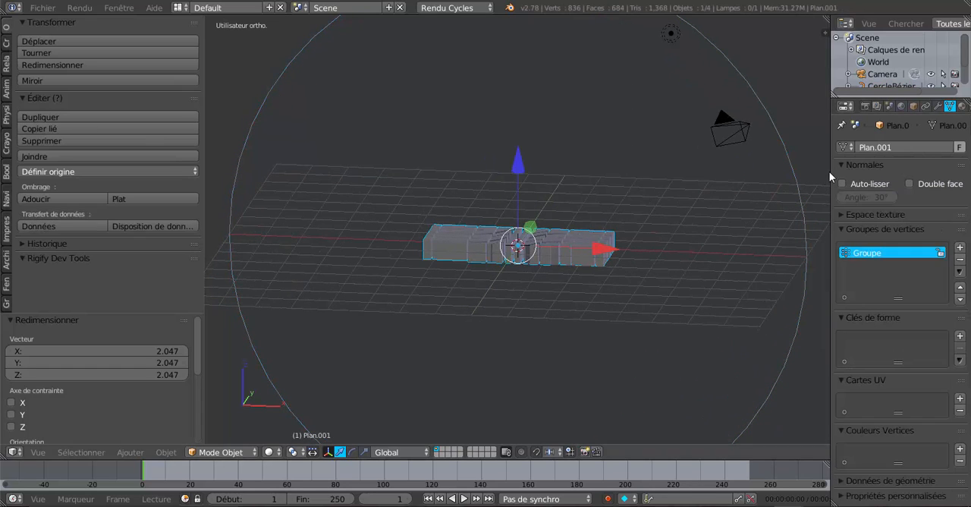
drag(829, 172, 753, 170)
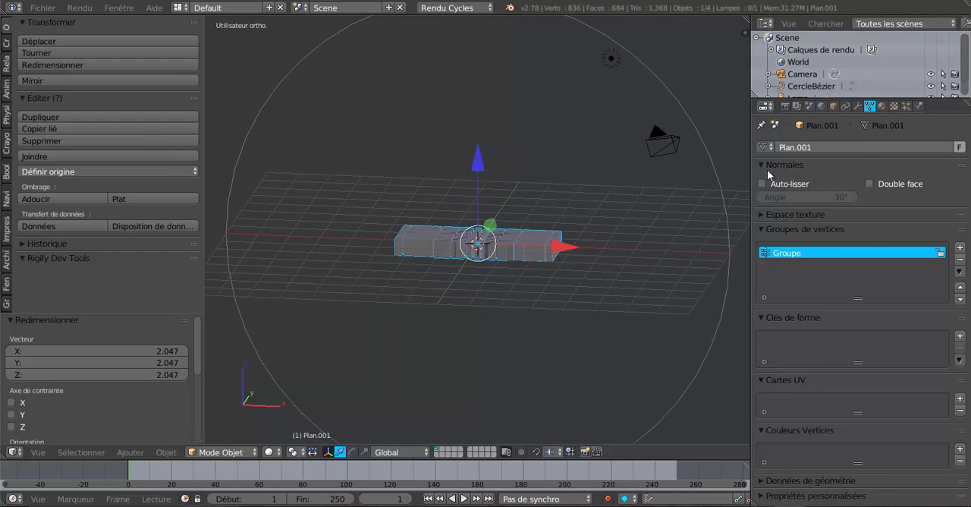
click(857, 106)
click(843, 147)
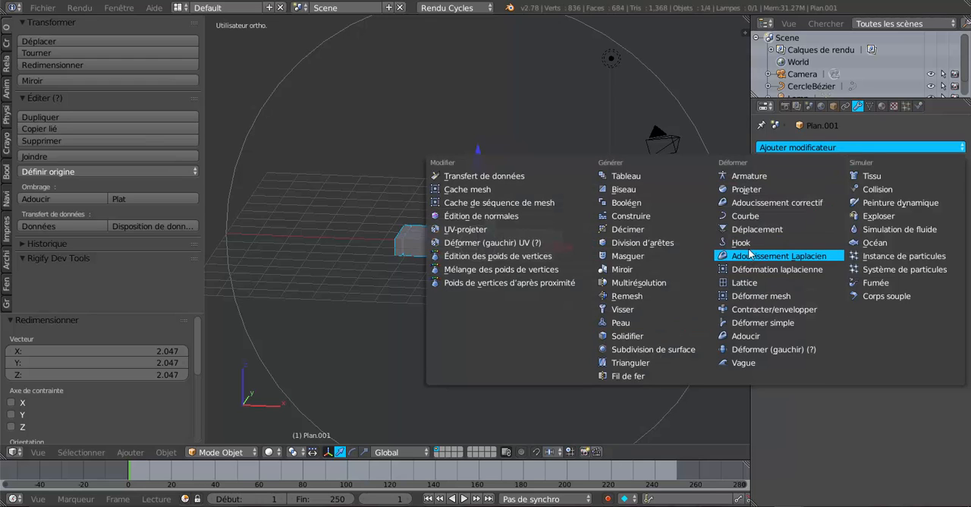
click(745, 216)
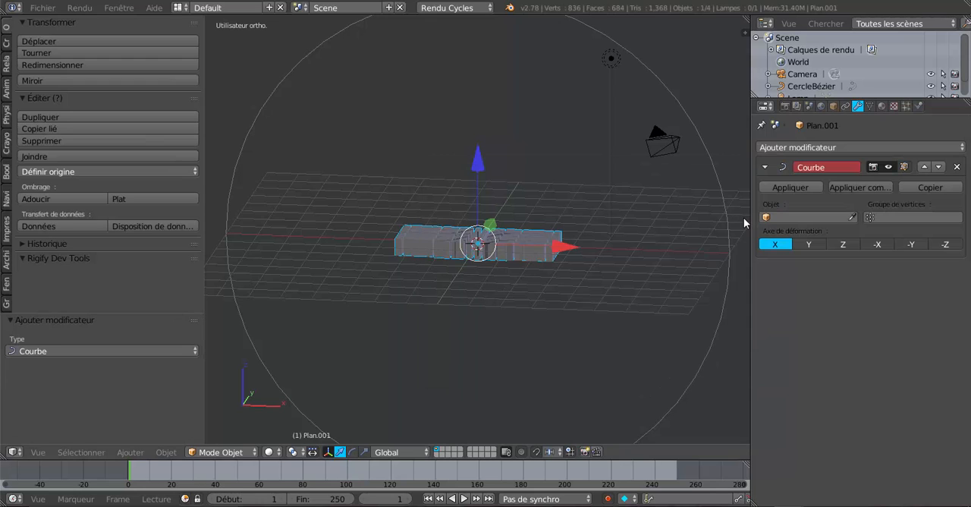
click(812, 219)
click(789, 288)
scroll(717, 282, down, 4)
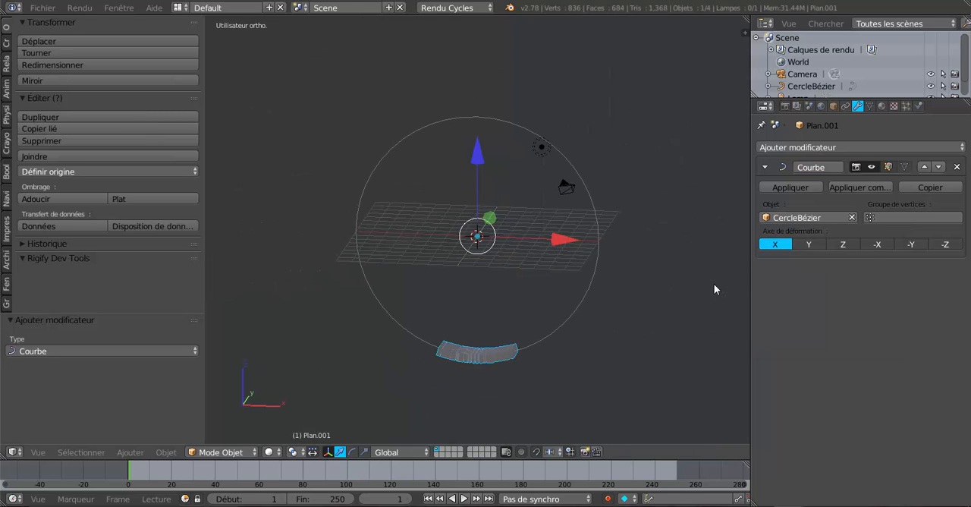
- Select the Bézier circle in front view and scale it down by about 0.931 to tighten the tread's bend
middle_drag(630, 325, 603, 276)
scroll(599, 303, up, 3)
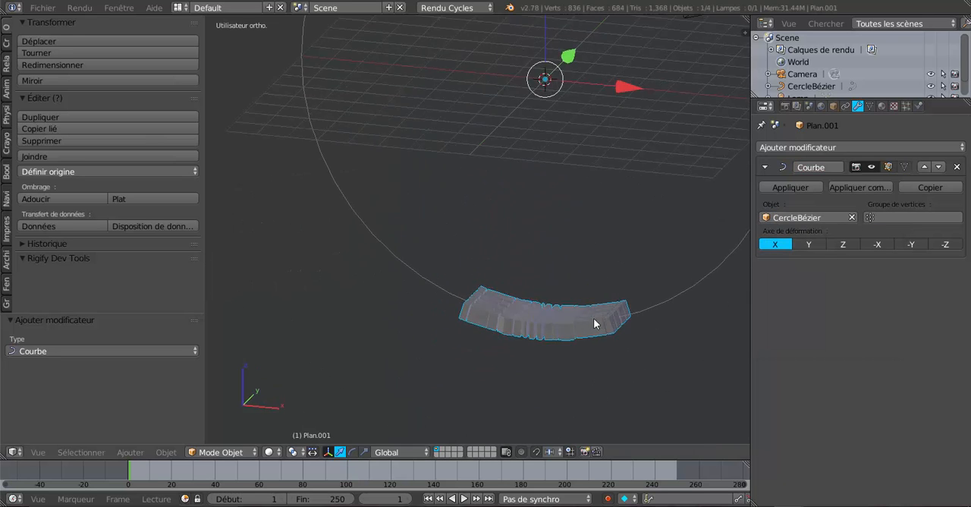
middle_drag(593, 326, 571, 156)
scroll(538, 296, up, 4)
middle_drag(537, 298, 559, 366)
key(KP_1)
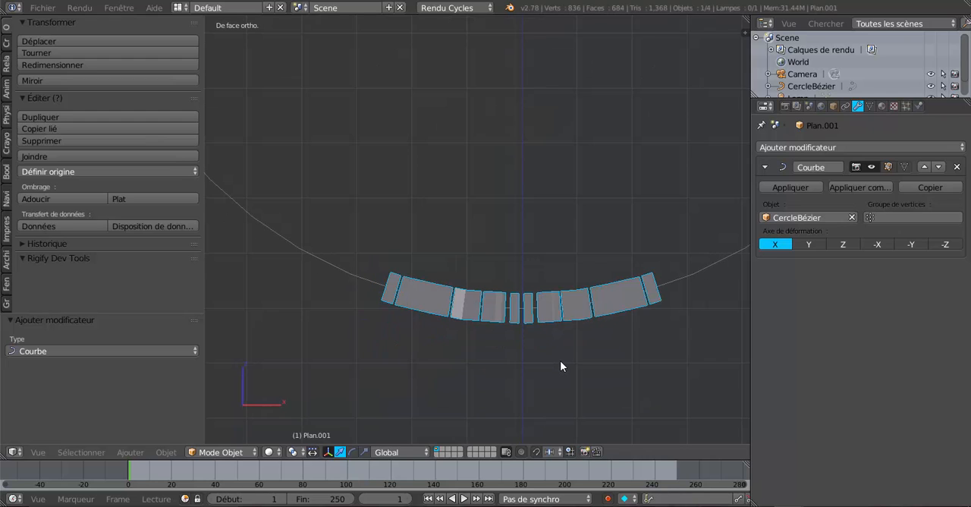
scroll(560, 366, down, 4)
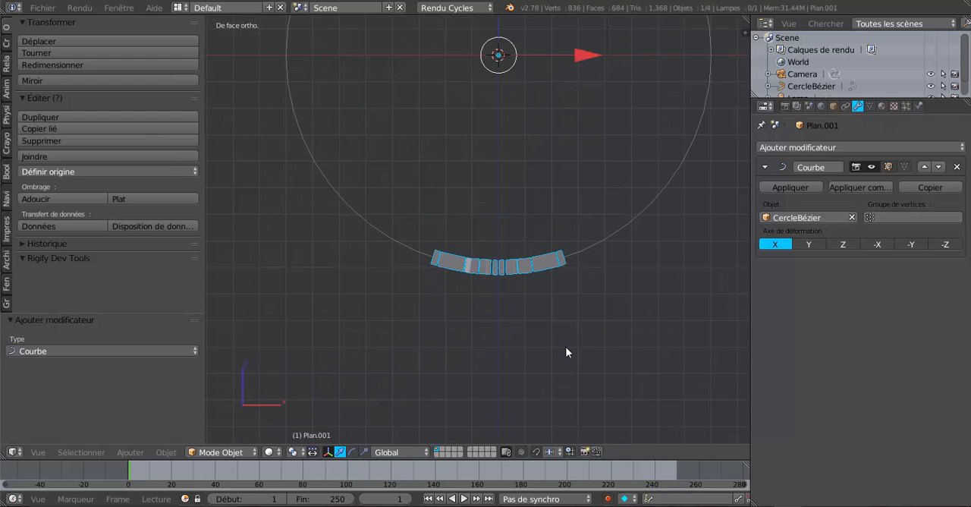
right_click(622, 231)
scroll(634, 338, up, 2)
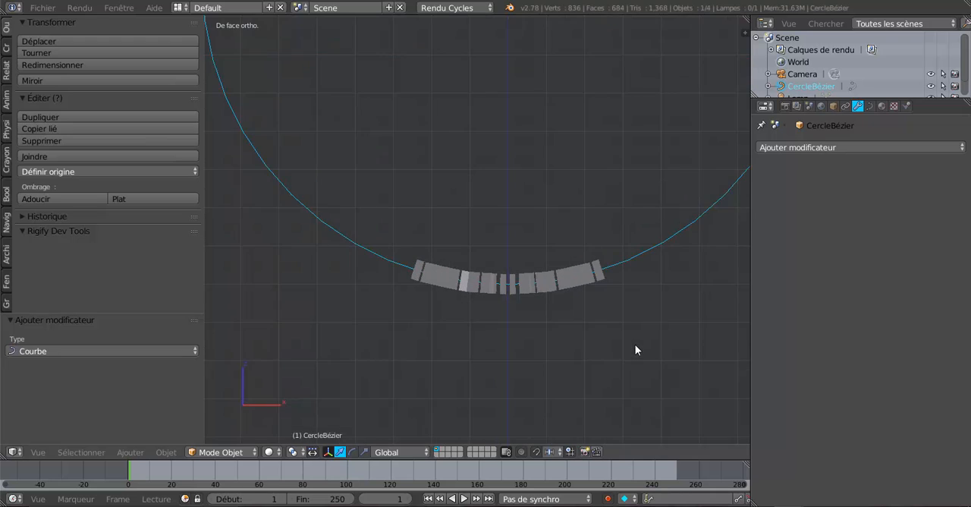
key(s)
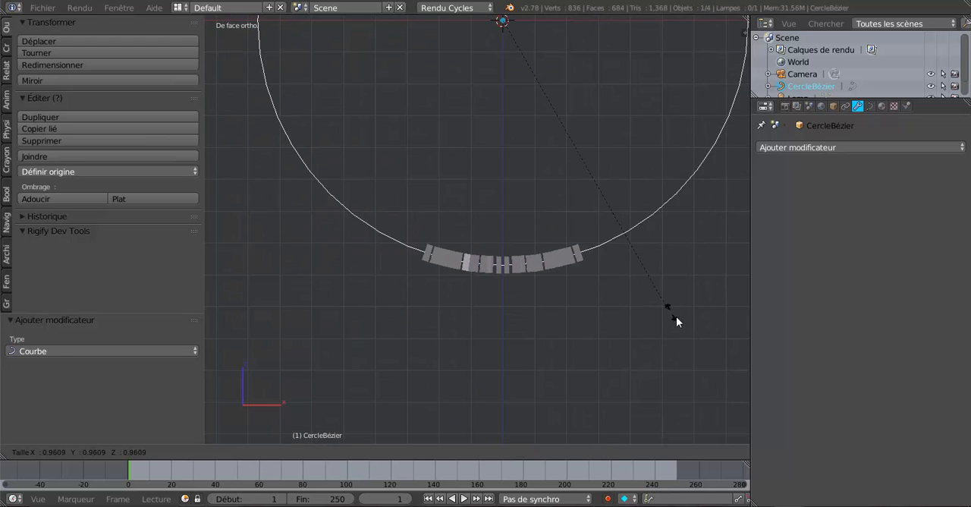
click(664, 318)
middle_drag(652, 309, 591, 341)
scroll(579, 335, down, 3)
key(KP_1)
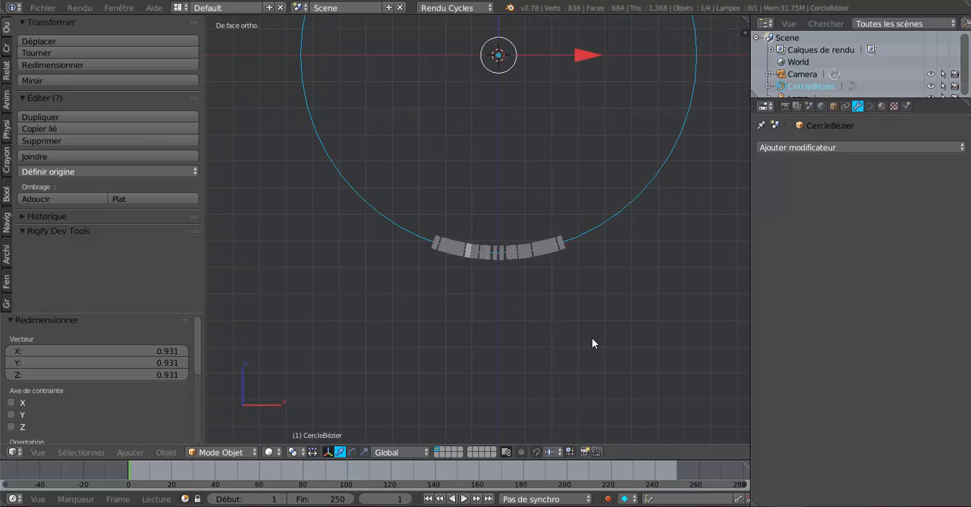
- Select the bent tread block mesh and apply its Curve modifier
scroll(556, 333, down, 3)
shift+middle_drag(571, 276, 567, 337)
scroll(566, 337, up, 2)
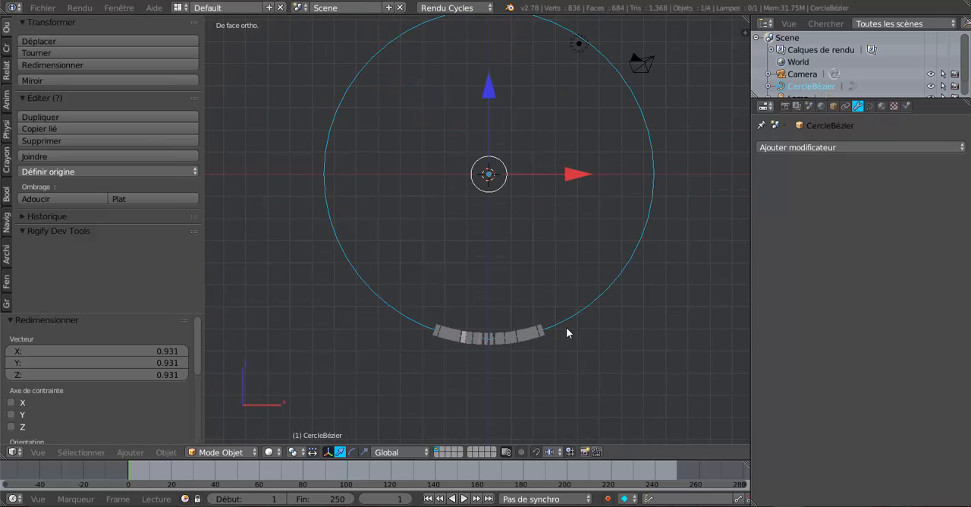
right_click(522, 342)
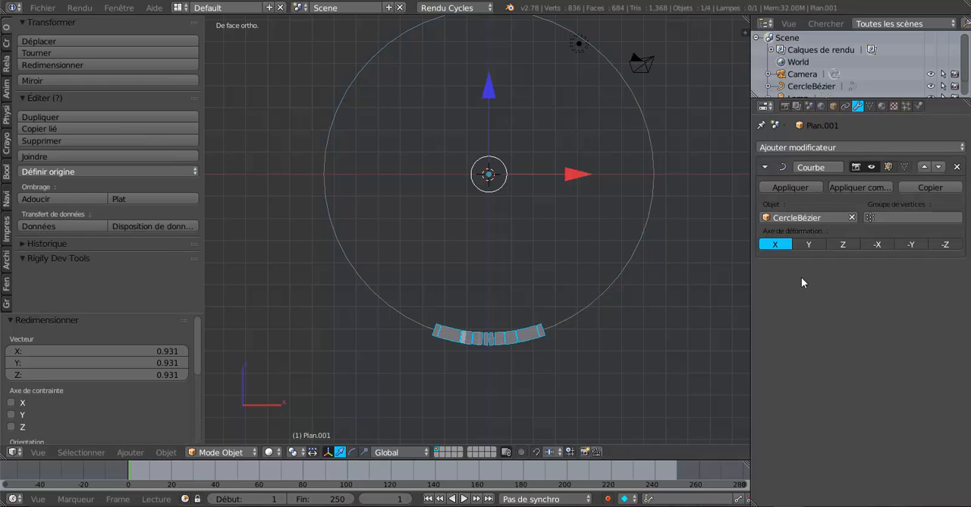
click(806, 189)
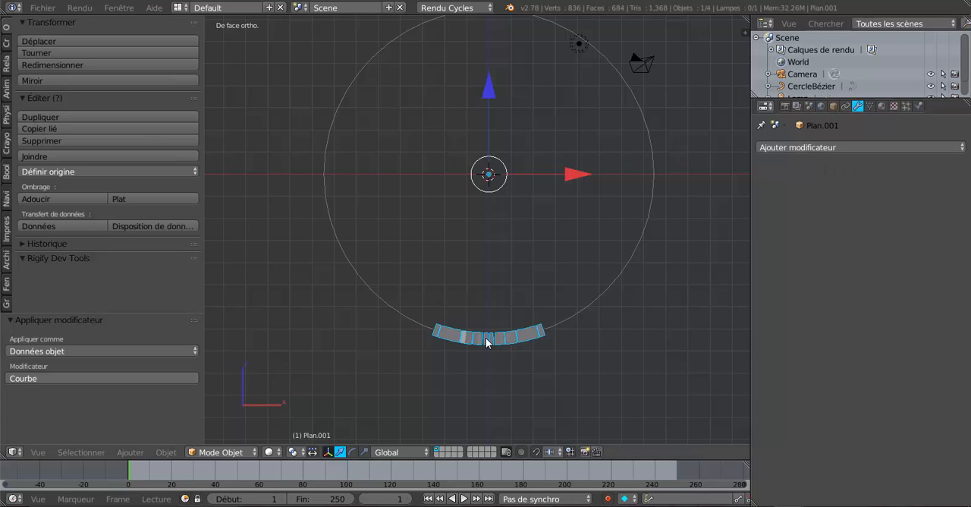
- Rotate the bent tread block mesh 90° about the global Z axis
scroll(620, 371, up, 1)
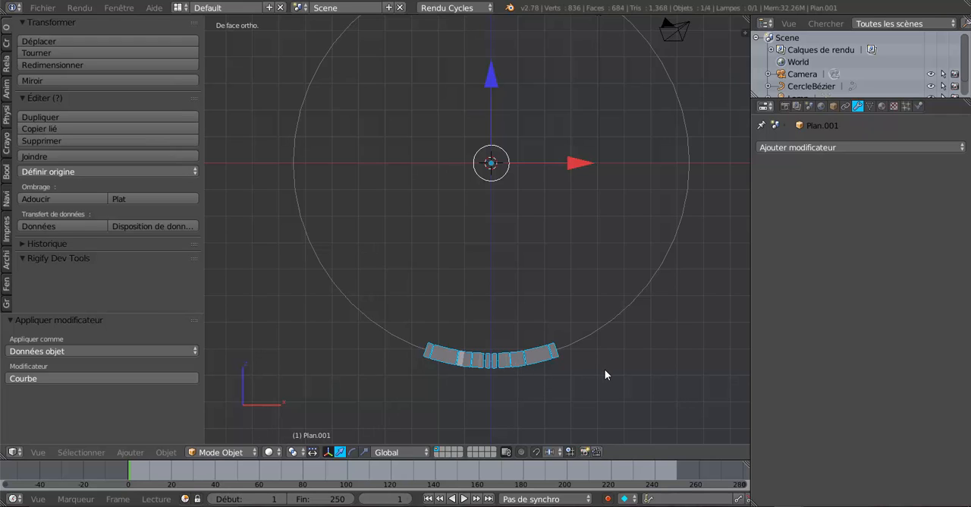
key(r)
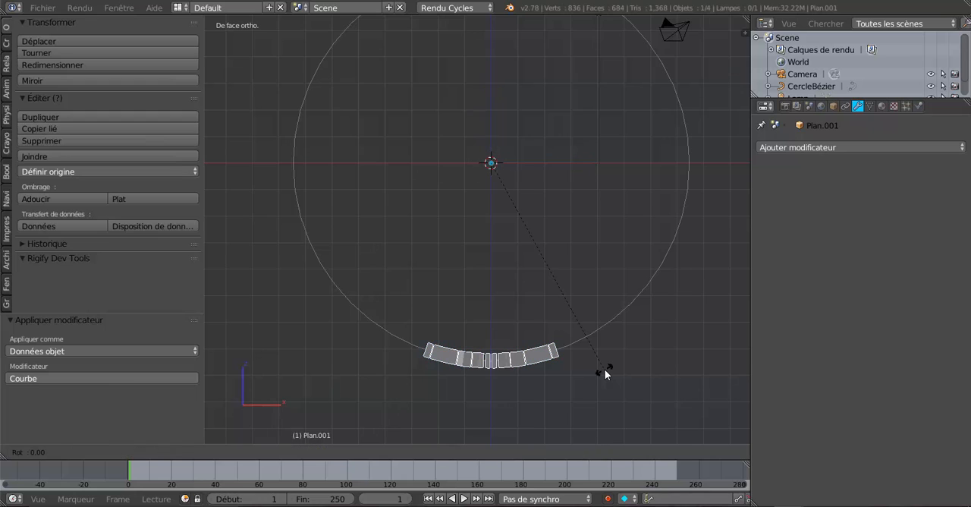
text(z)
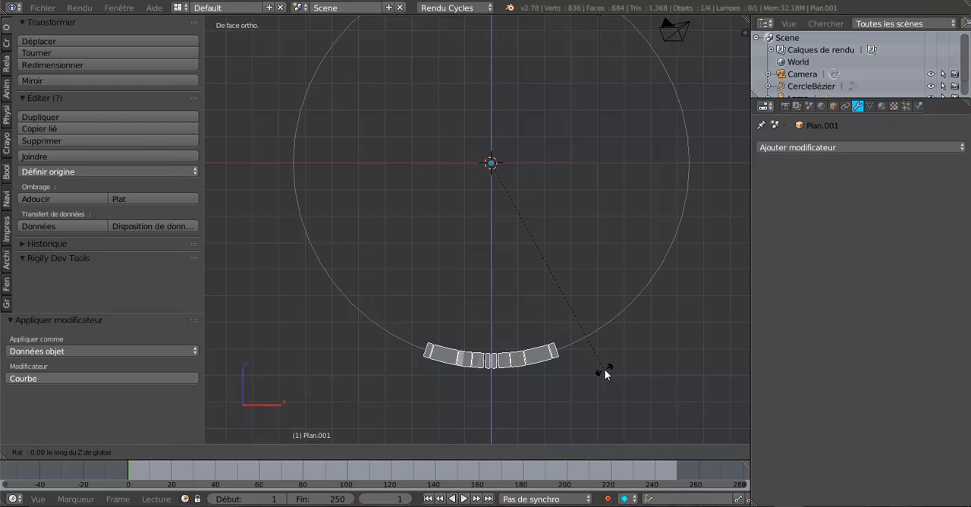
text(90)
key(Return)
- Set the rotated tread mesh's origin to its geometry and snap it to the 3D cursor with the offset option
middle_drag(605, 369, 575, 384)
scroll(528, 369, up, 2)
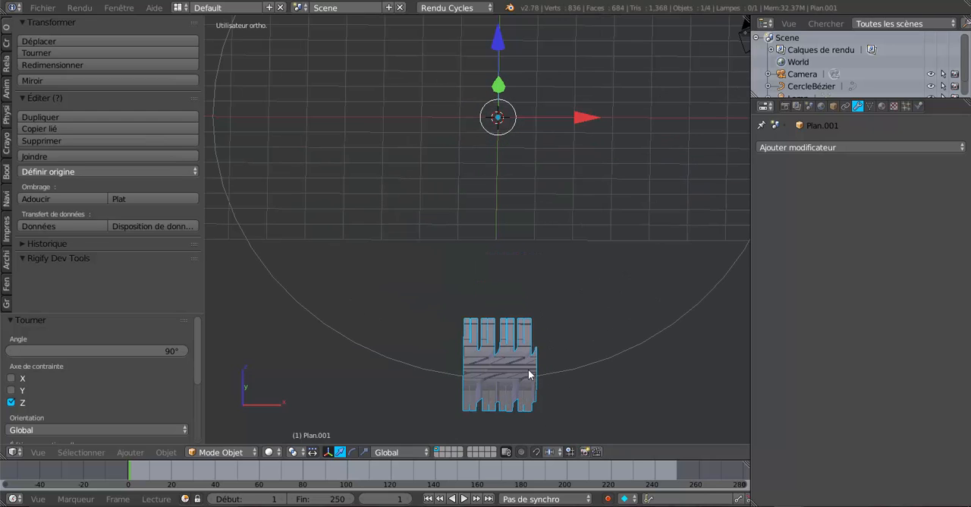
click(47, 172)
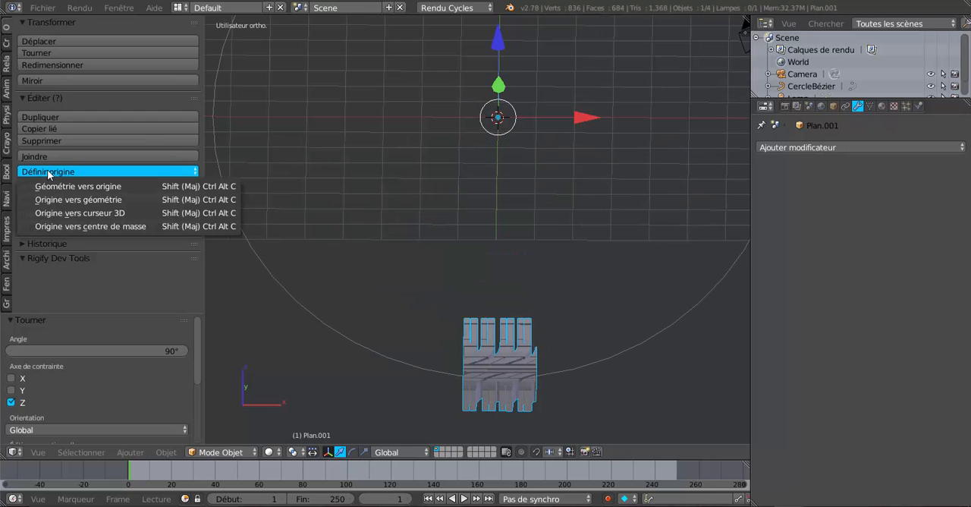
click(83, 200)
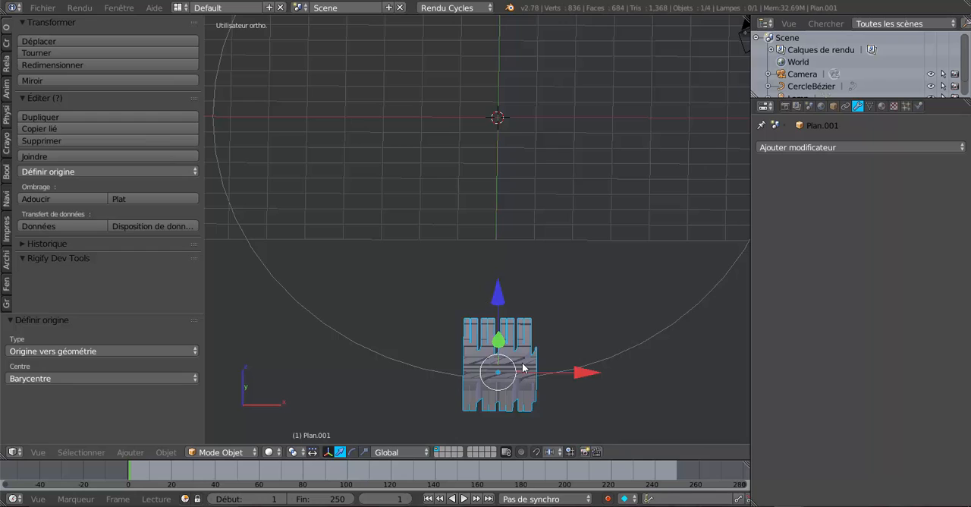
middle_drag(671, 294, 648, 301)
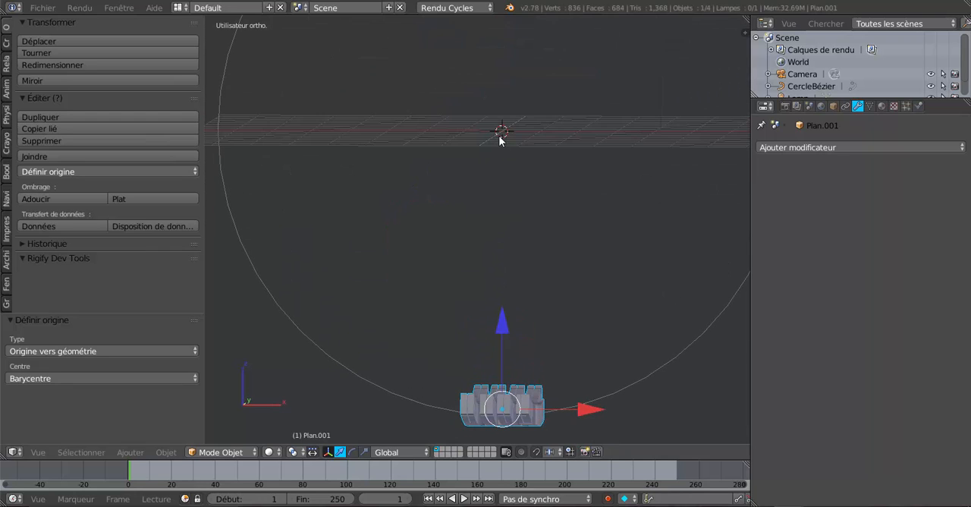
middle_drag(527, 210, 528, 203)
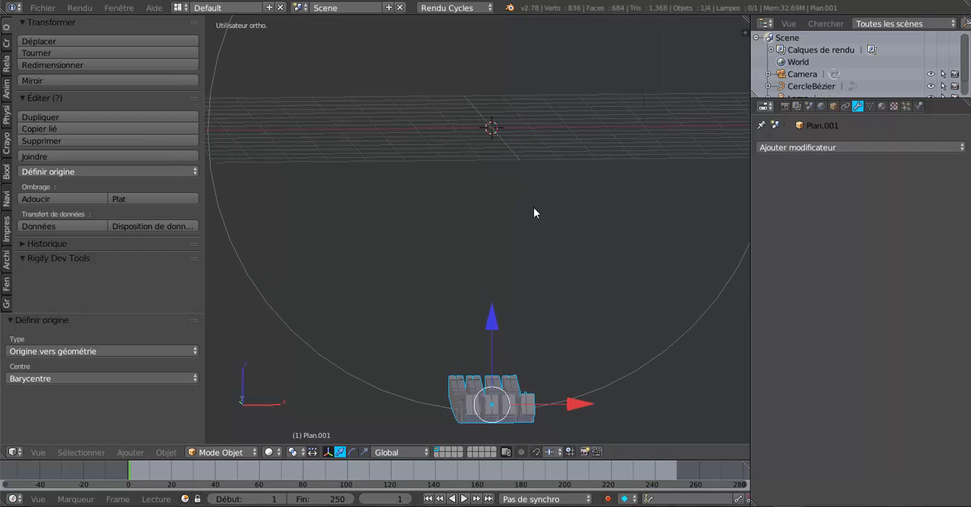
key(shift+s)
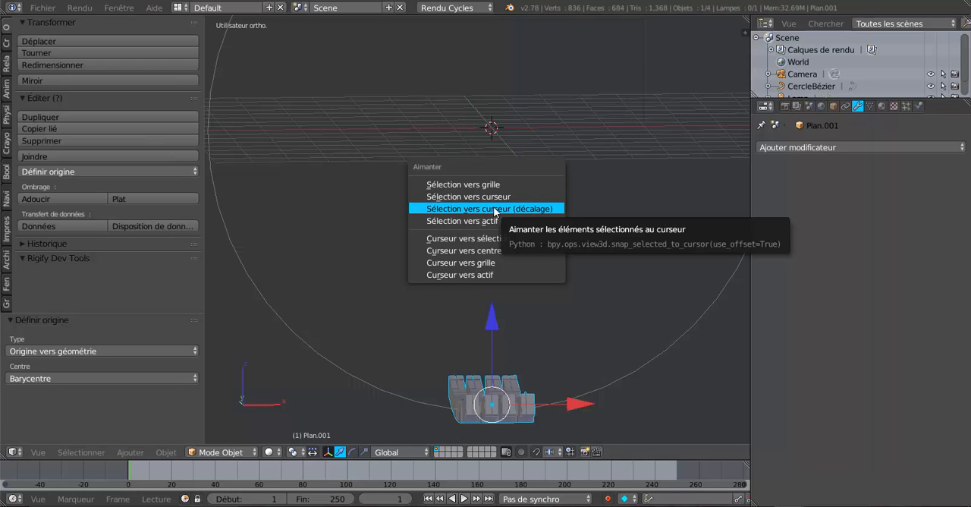
click(498, 209)
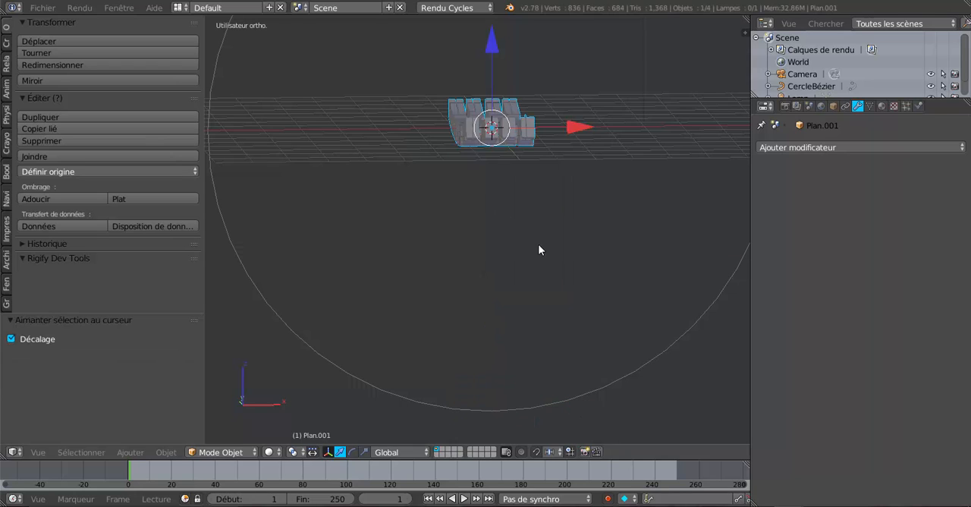
- Add an Array (Tableau) modifier to the bent tread mesh, disabling its relative offset and enabling constant offset
middle_drag(539, 249, 502, 304)
scroll(512, 300, up, 2)
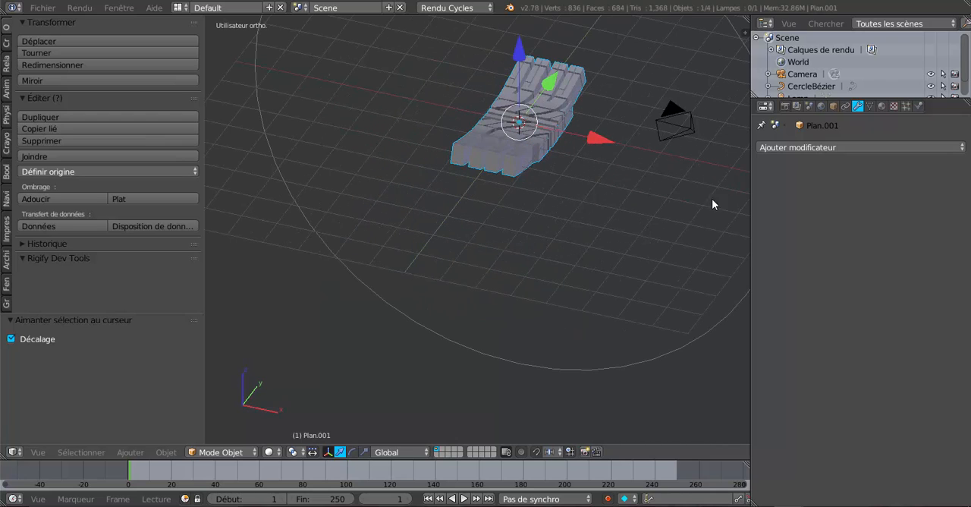
drag(749, 185, 695, 190)
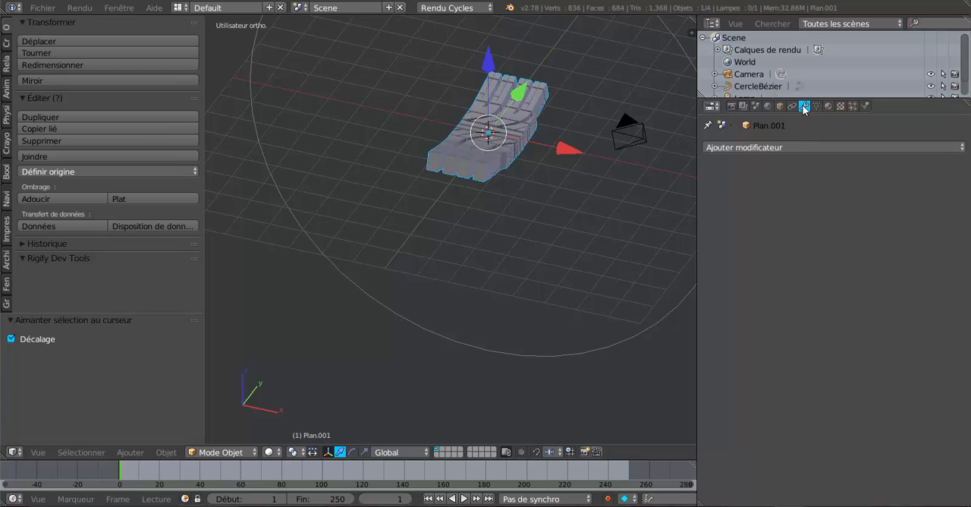
click(800, 145)
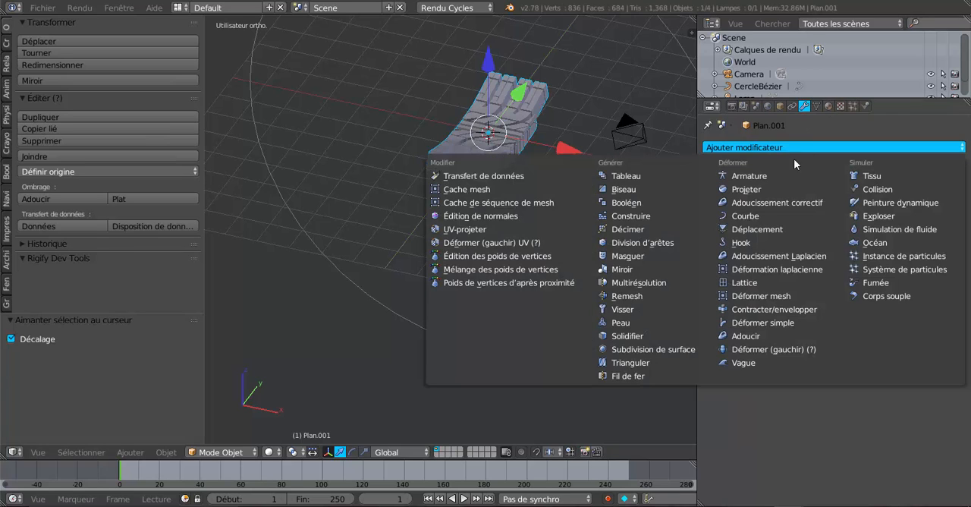
click(625, 175)
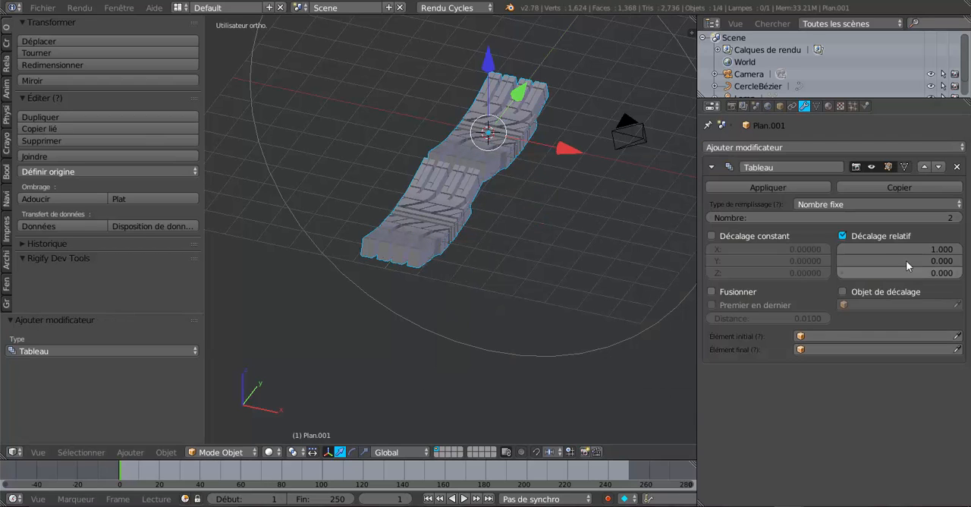
click(843, 236)
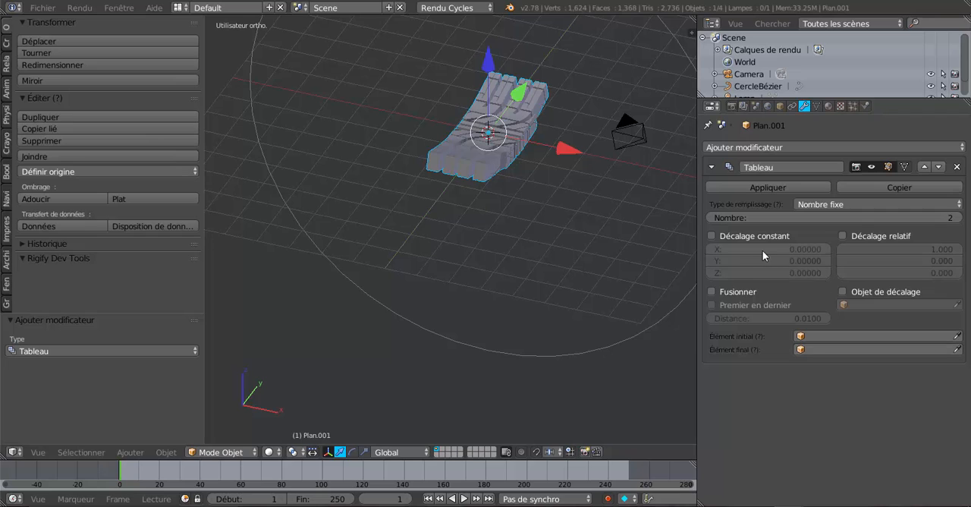
click(709, 236)
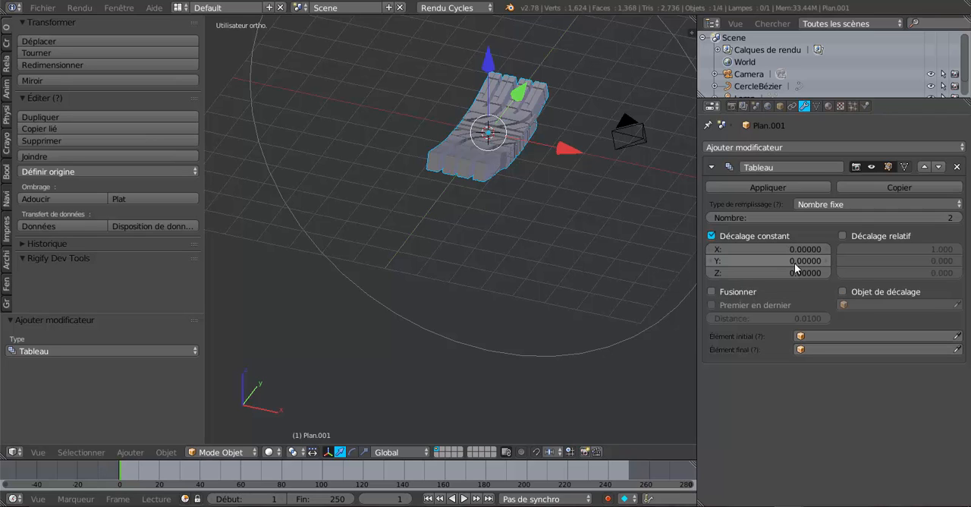
middle_drag(586, 302, 591, 333)
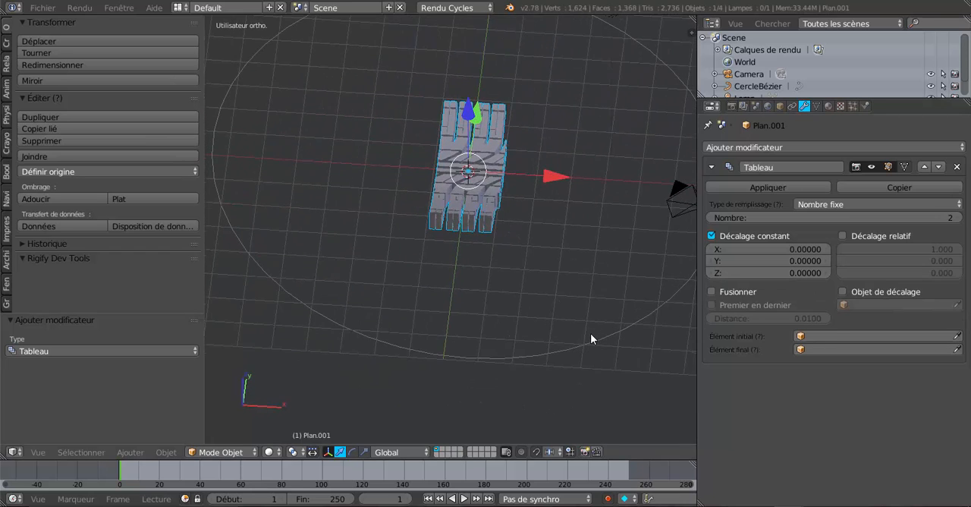
scroll(587, 323, up, 4)
scroll(586, 322, down, 1)
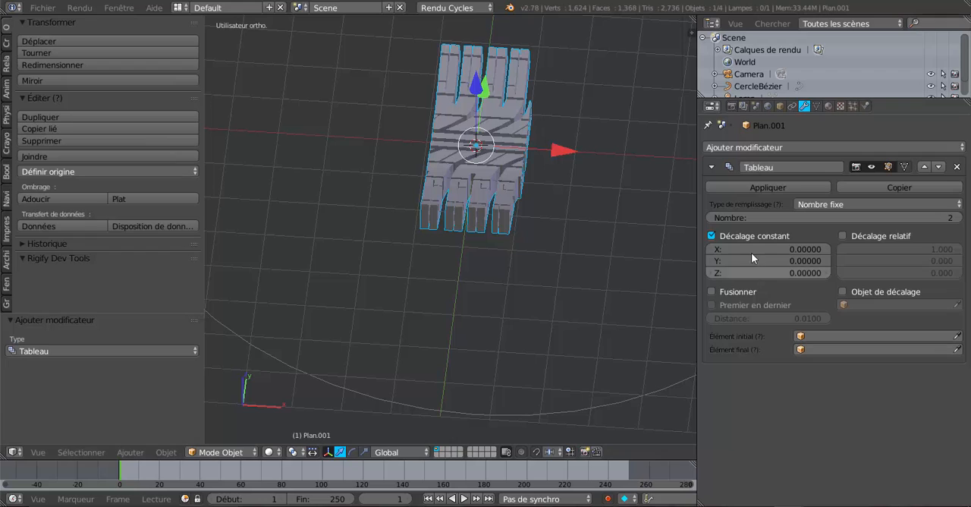
mouse_move(793, 249)
mouse_down()
mouse_move(804, 249)
mouse_move(786, 250)
mouse_move(793, 261)
mouse_move(827, 261)
mouse_move(782, 261)
mouse_up()
key(ctrl+z)
key(ctrl+z)
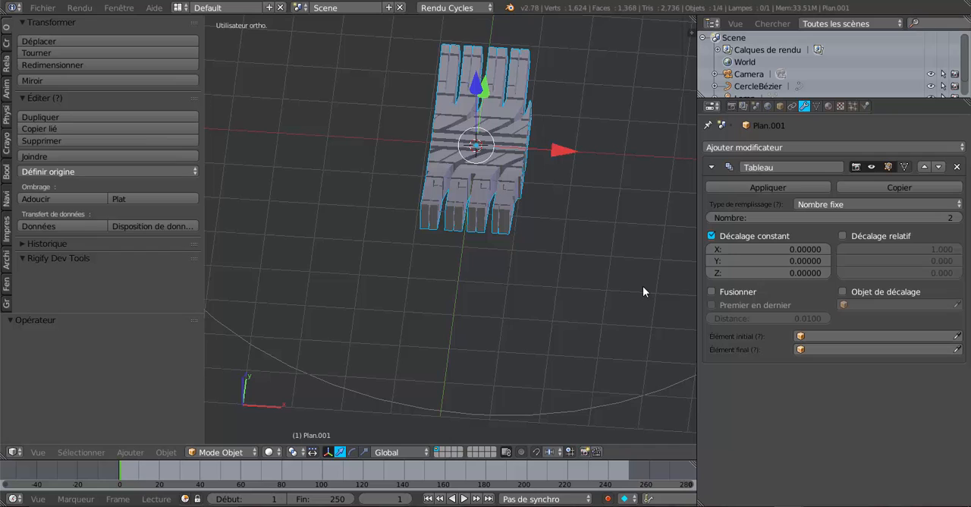
- Set the tread's Array modifier to a fixed count of 7
key(KP_1)
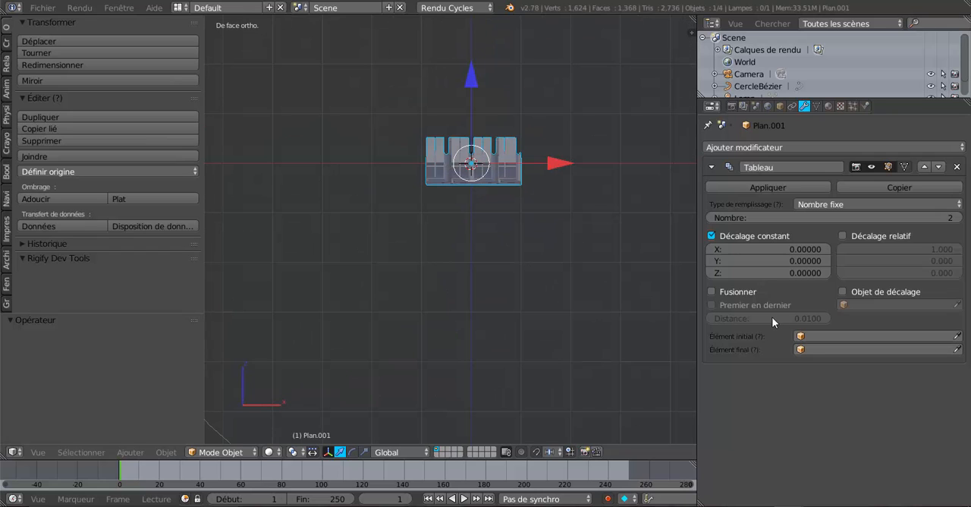
scroll(670, 329, up, 1)
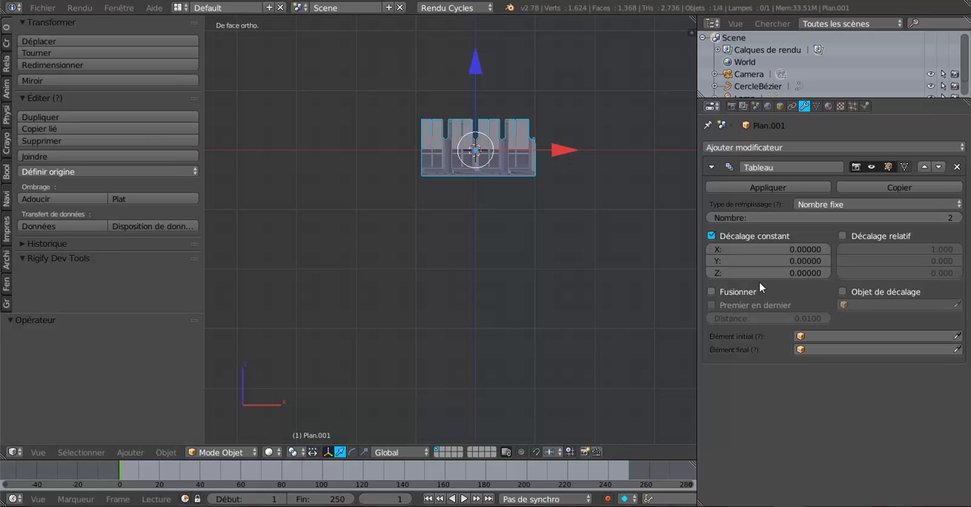
scroll(611, 288, down, 5)
middle_drag(607, 302, 592, 325)
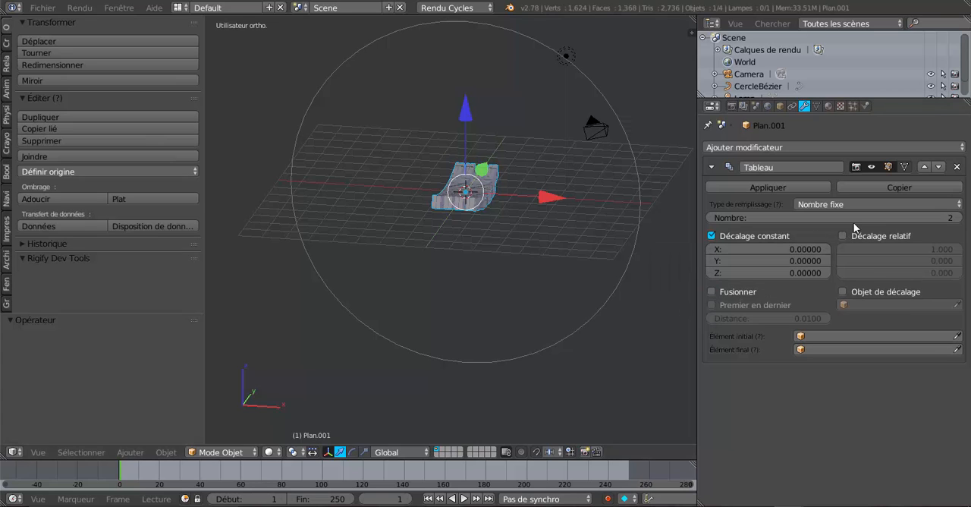
drag(882, 220, 896, 220)
- Set the array's constant offset to -0.02 on both X and Y
click(713, 250)
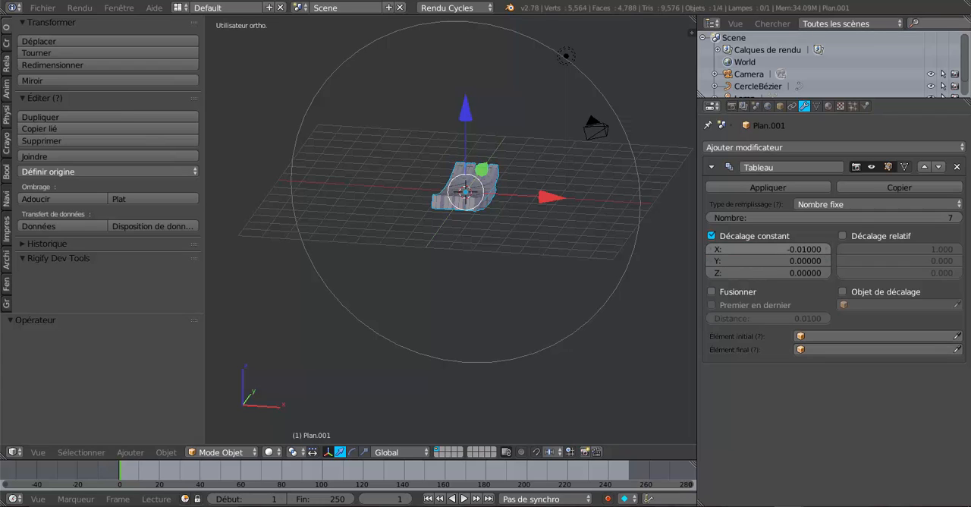
click(717, 261)
click(717, 262)
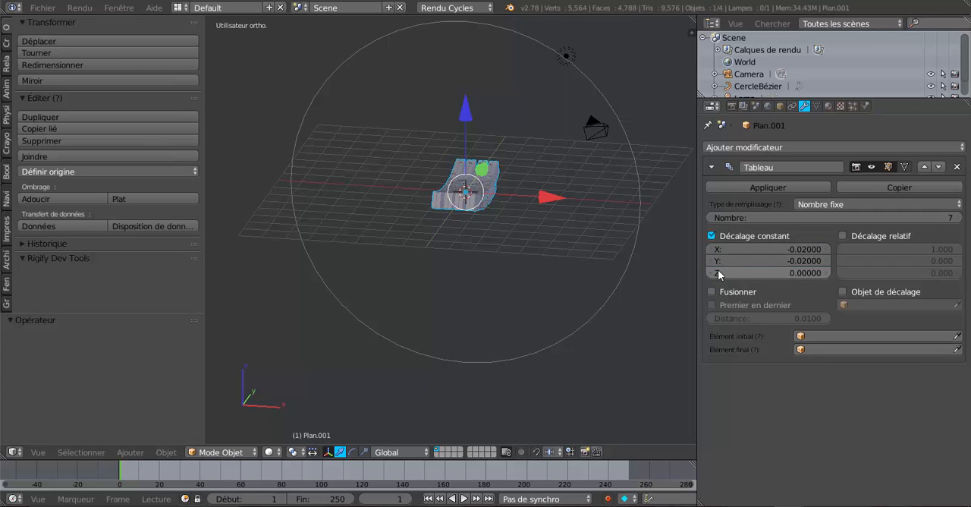
click(717, 272)
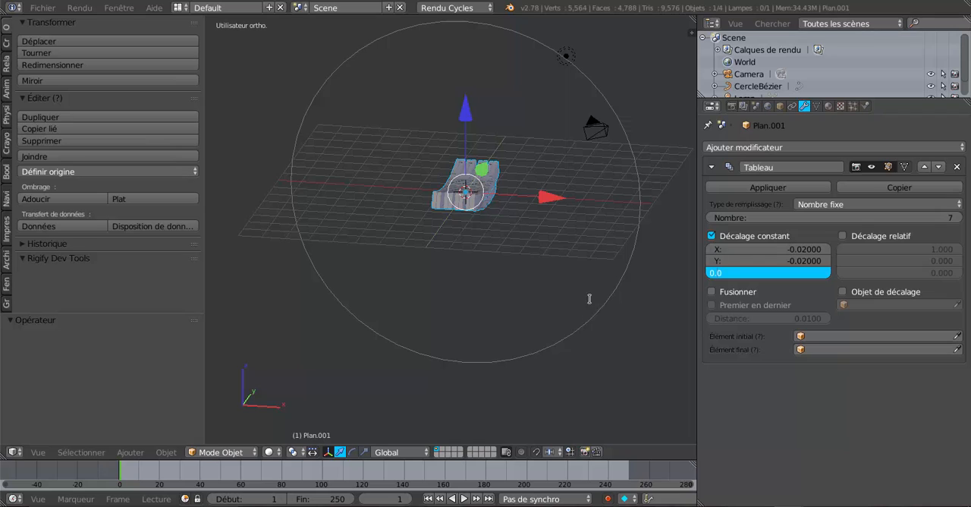
key(Return)
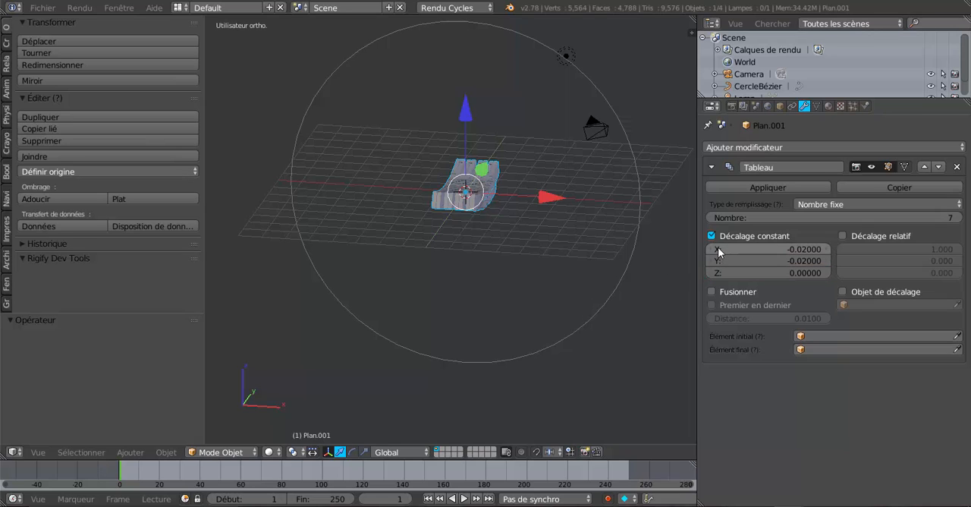
click(719, 250)
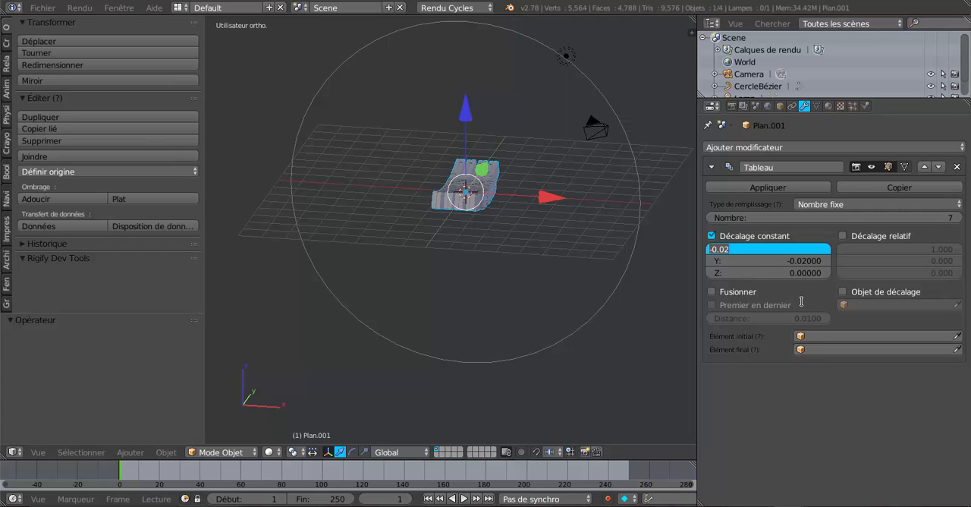
key(Return)
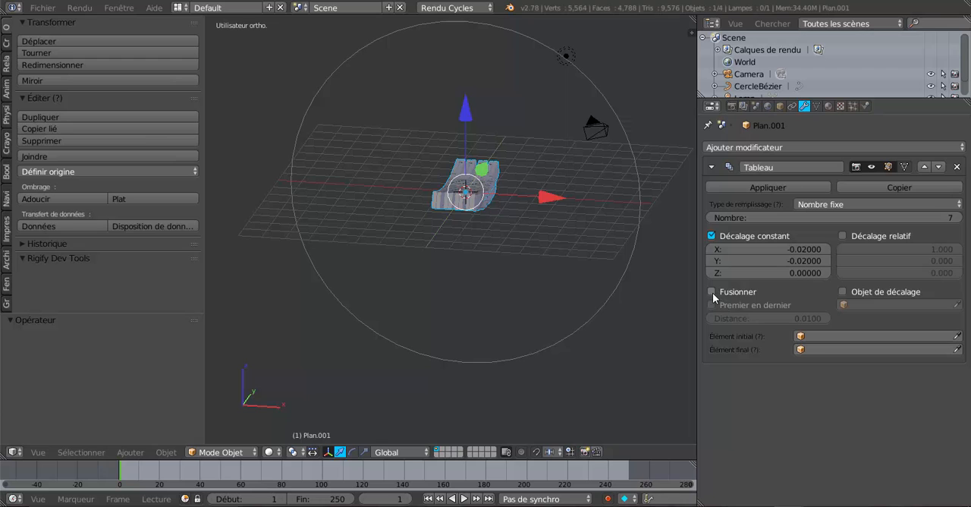
- Reset the array's constant Y and X offsets to 0
middle_drag(565, 302, 566, 210)
drag(554, 169, 565, 166)
middle_drag(589, 277, 583, 234)
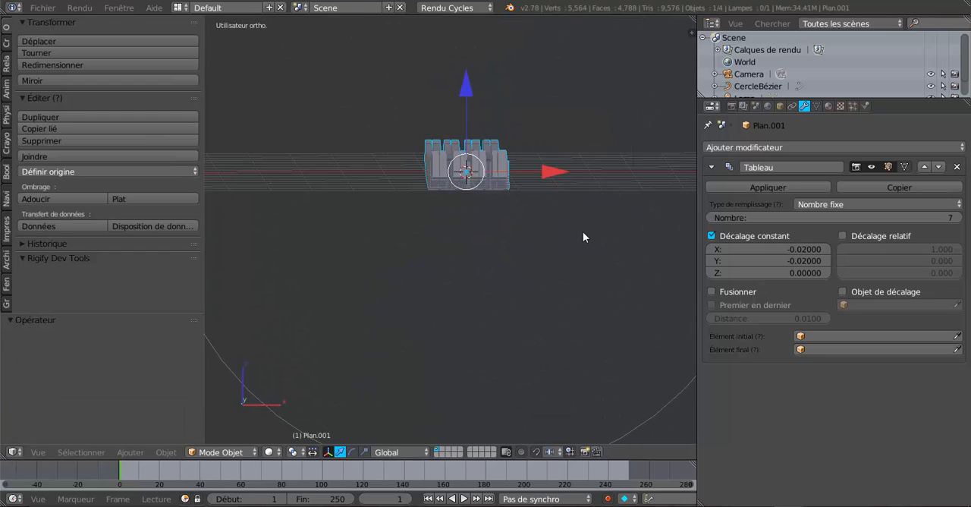
scroll(582, 235, down, 5)
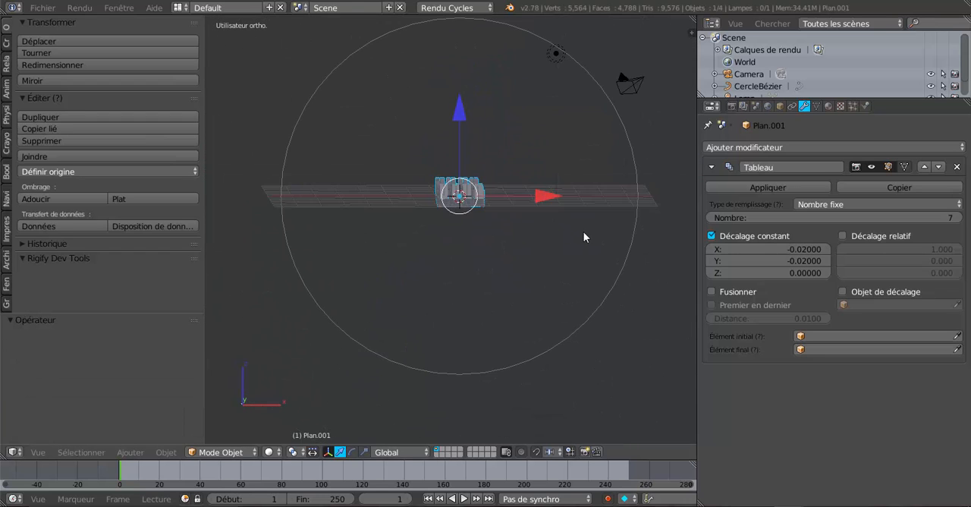
click(793, 260)
text(0)
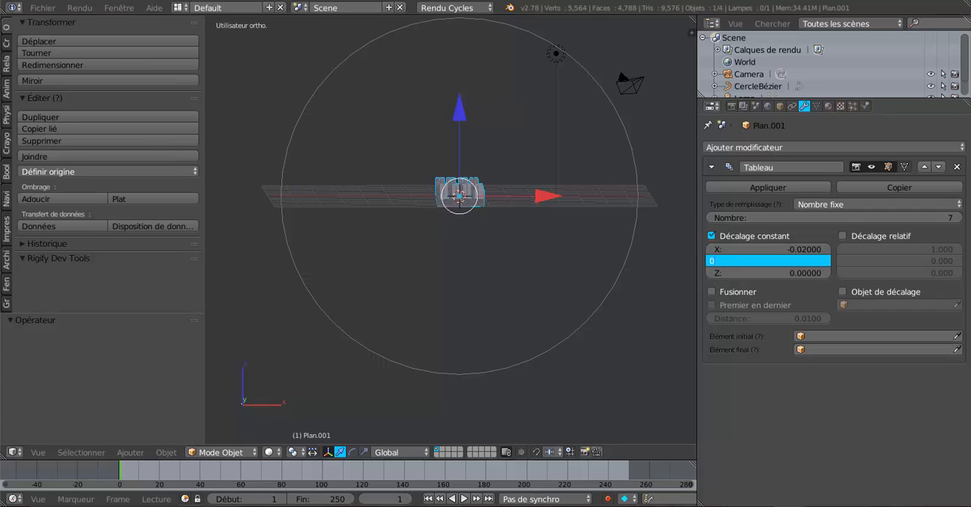
key(Return)
click(803, 249)
text(0)
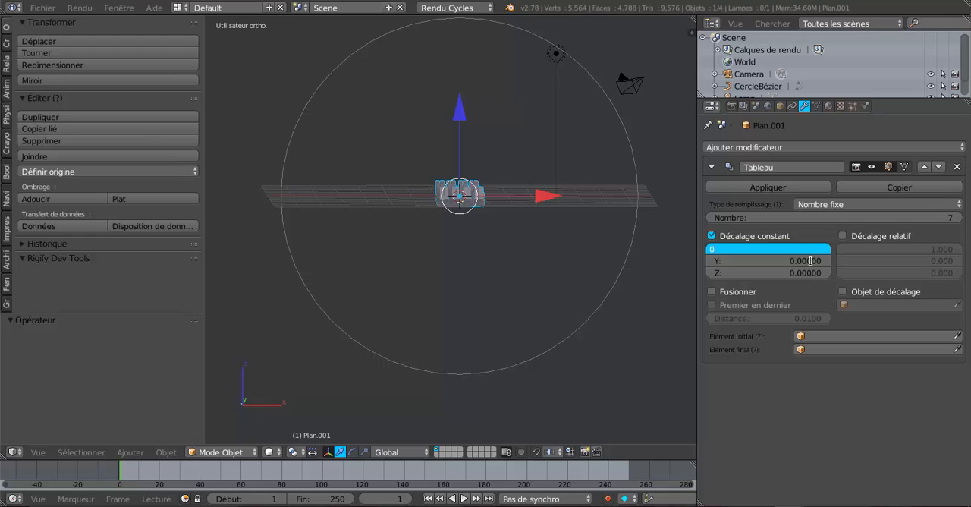
key(Return)
- Set the array's constant Y offset to 1
click(810, 260)
text(0.0)
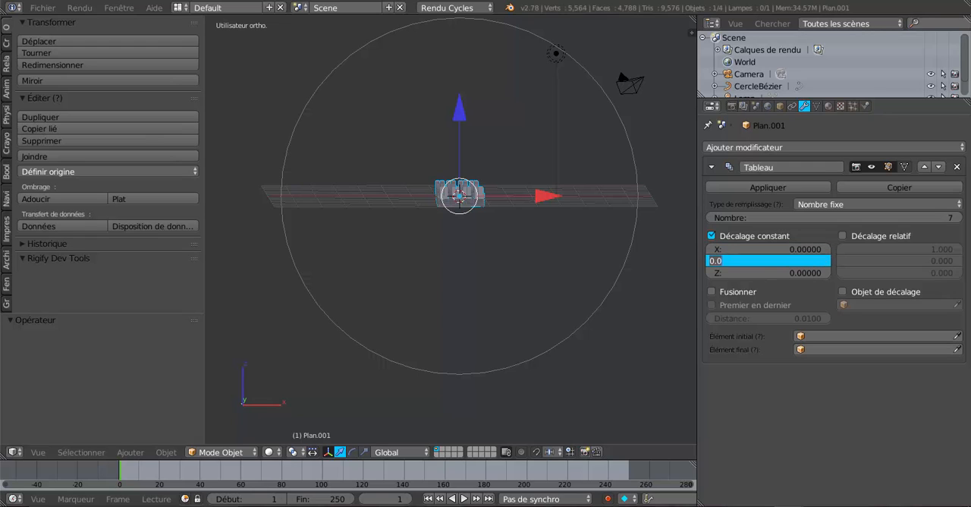
key(BackSpace)
key(BackSpace)
key(BackSpace)
text(1)
key(Return)
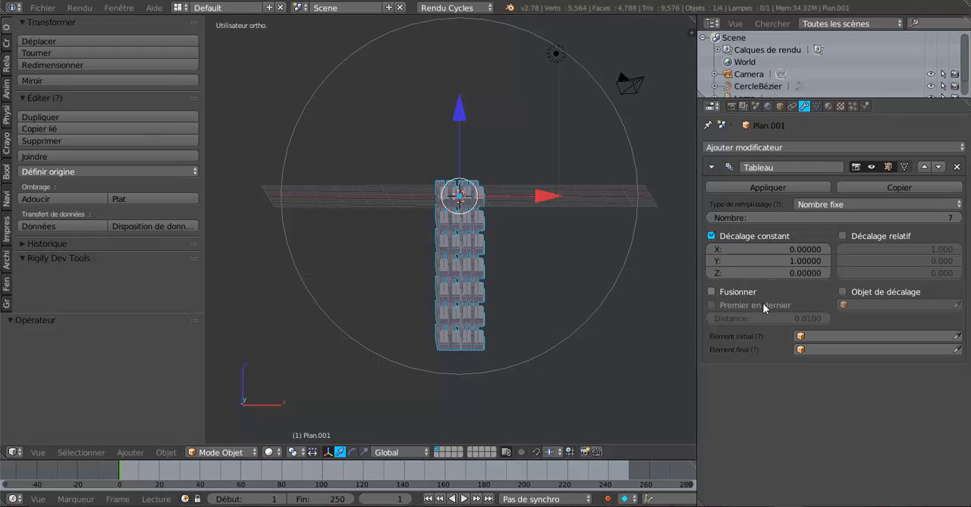
- Return the array's constant Y offset to 0 and set its X offset to 1
middle_drag(645, 356, 518, 373)
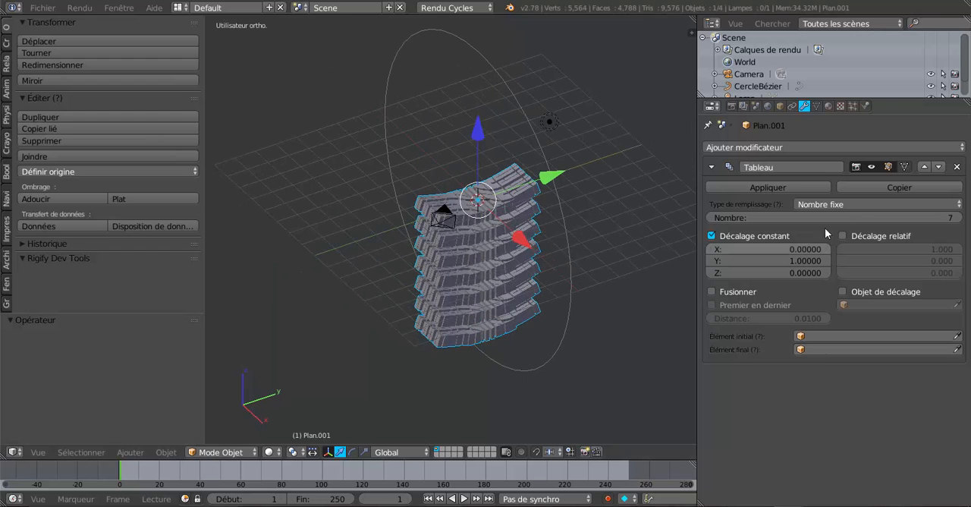
click(800, 261)
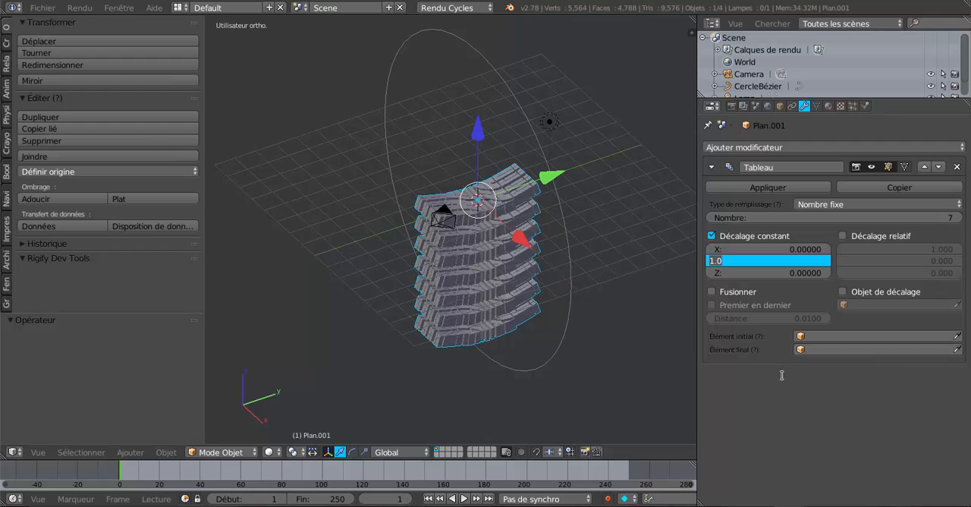
text(0)
key(Return)
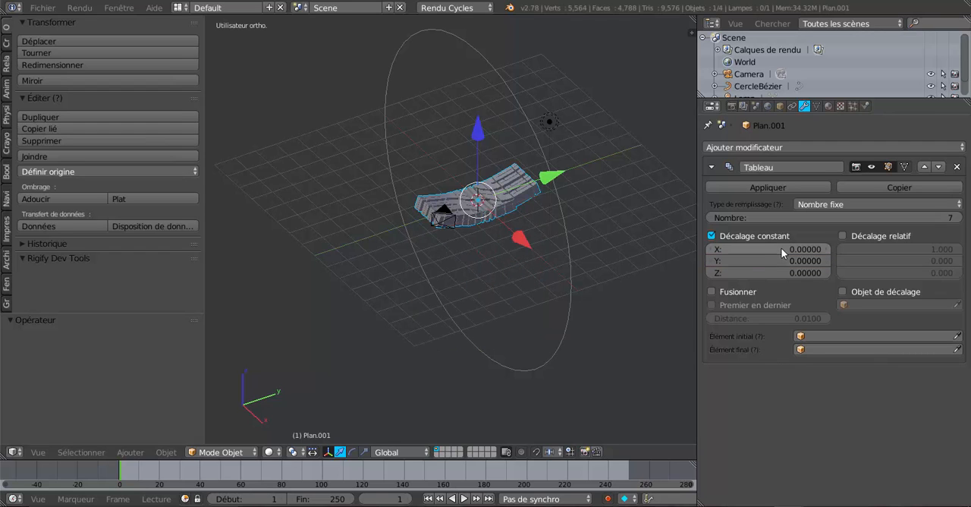
middle_drag(566, 332, 584, 332)
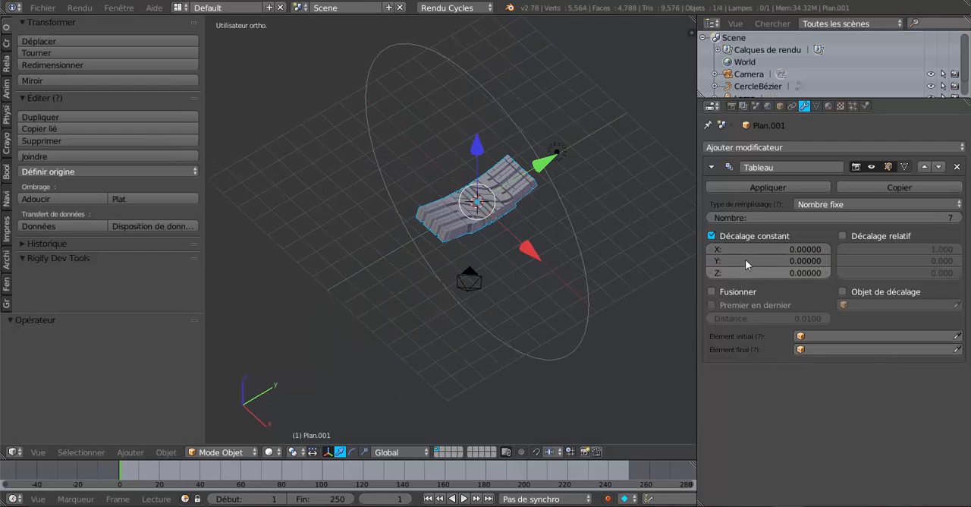
click(793, 248)
text(1)
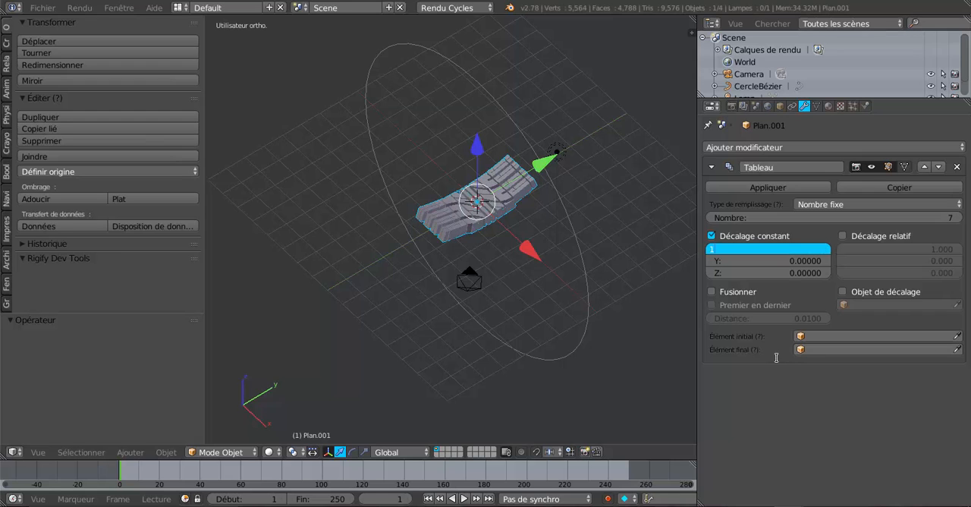
key(Return)
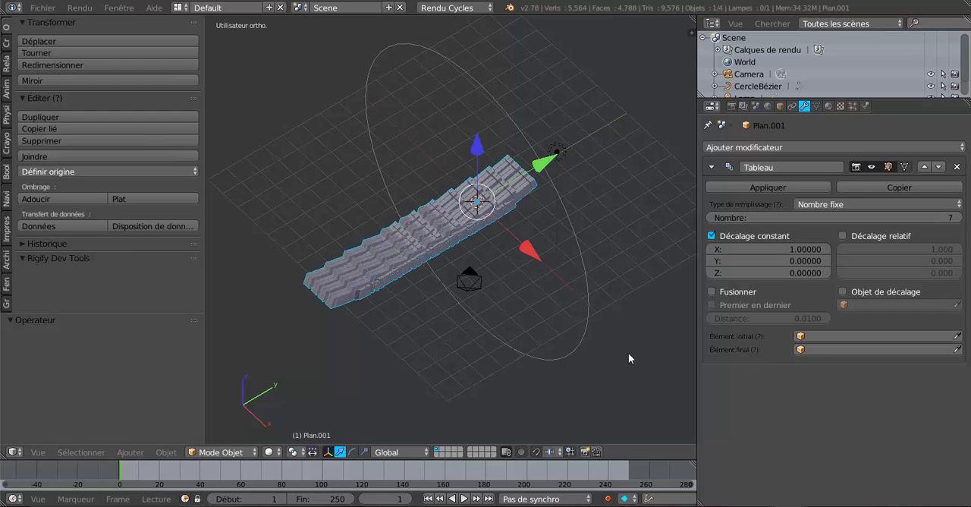
- In top view, return the array's constant X offset to 0 and set its Z offset to 1
middle_drag(628, 352, 627, 376)
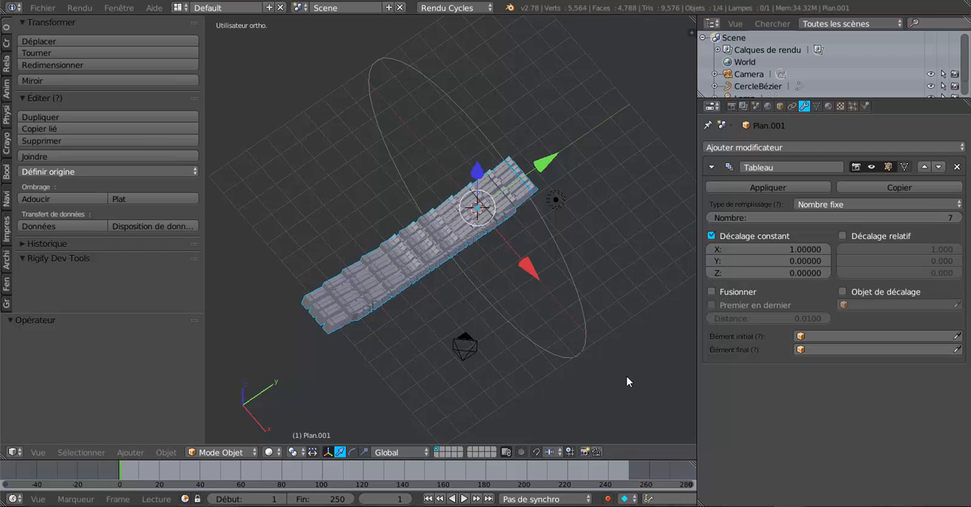
key(KP_7)
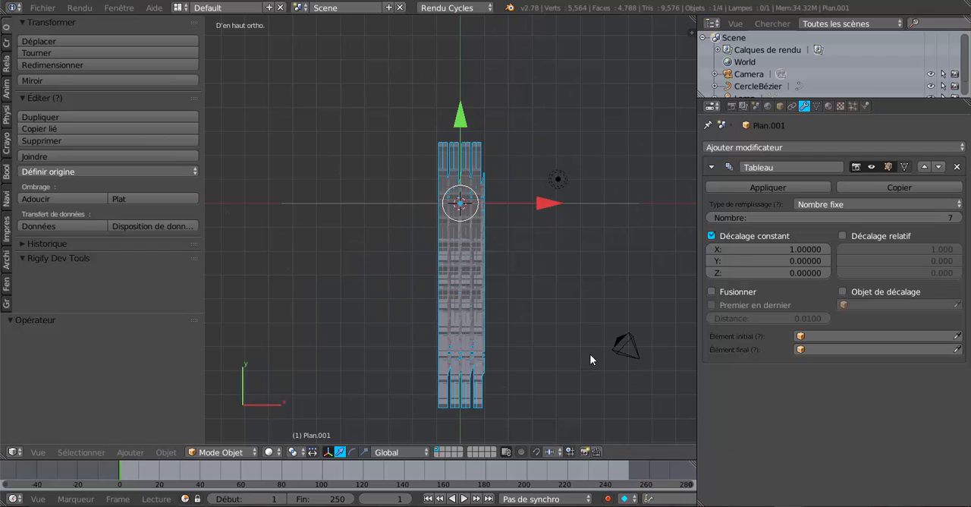
click(785, 248)
text(0)
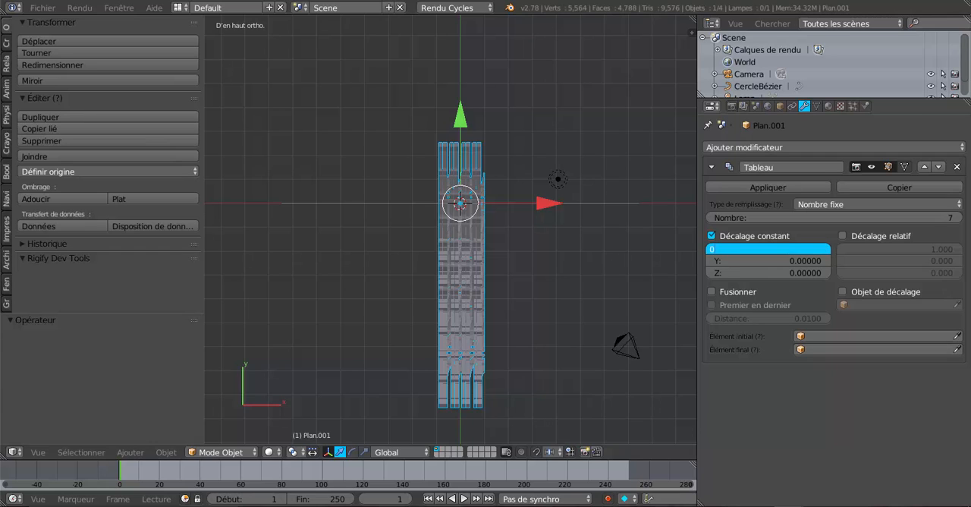
click(795, 273)
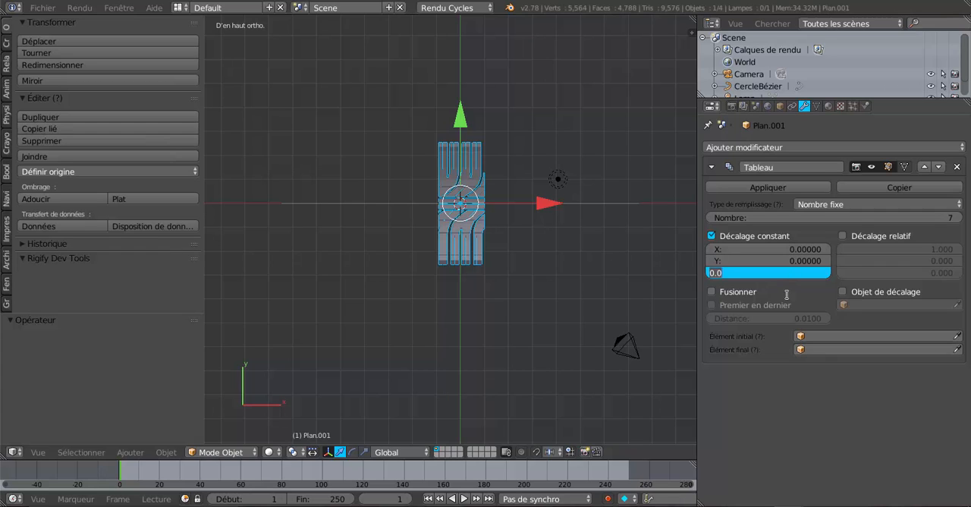
text(1)
key(Return)
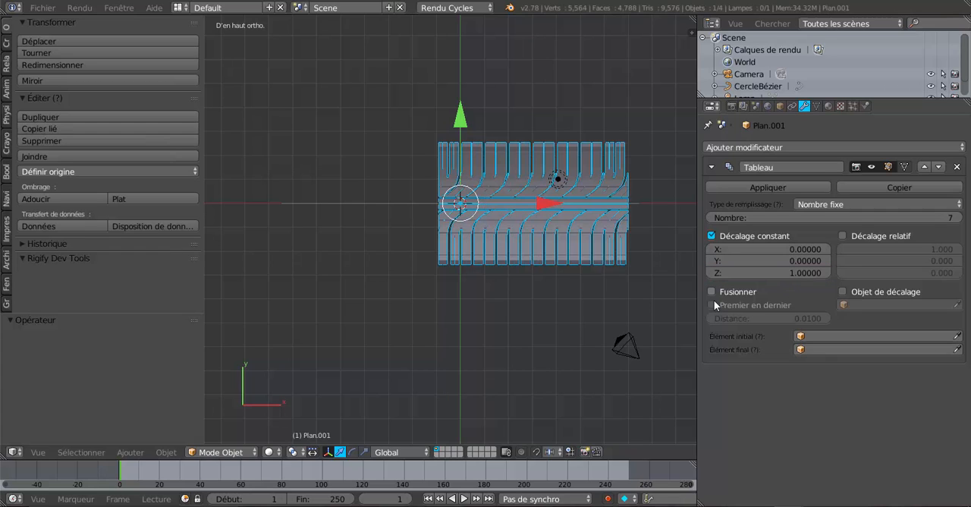
- In front view, set the tread array's number of copies to 20
middle_drag(668, 276, 587, 257)
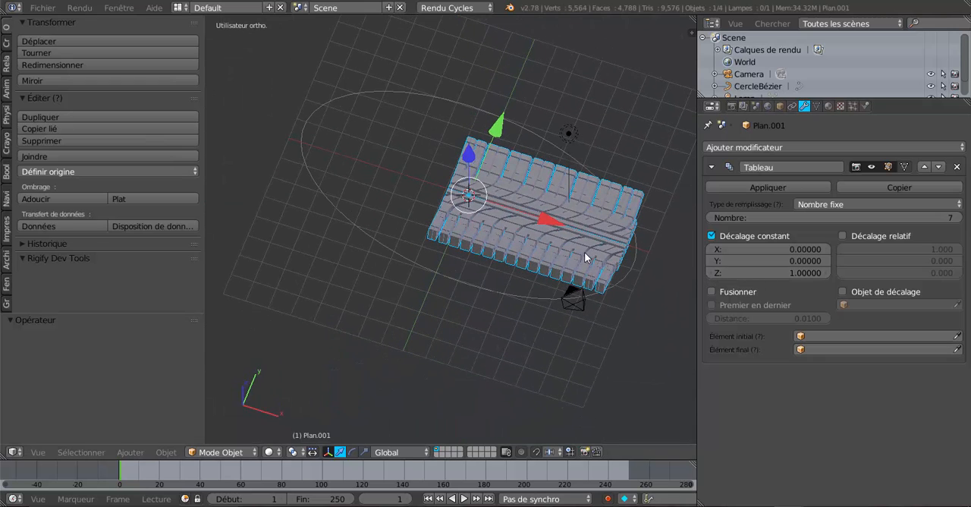
middle_drag(682, 319, 604, 250)
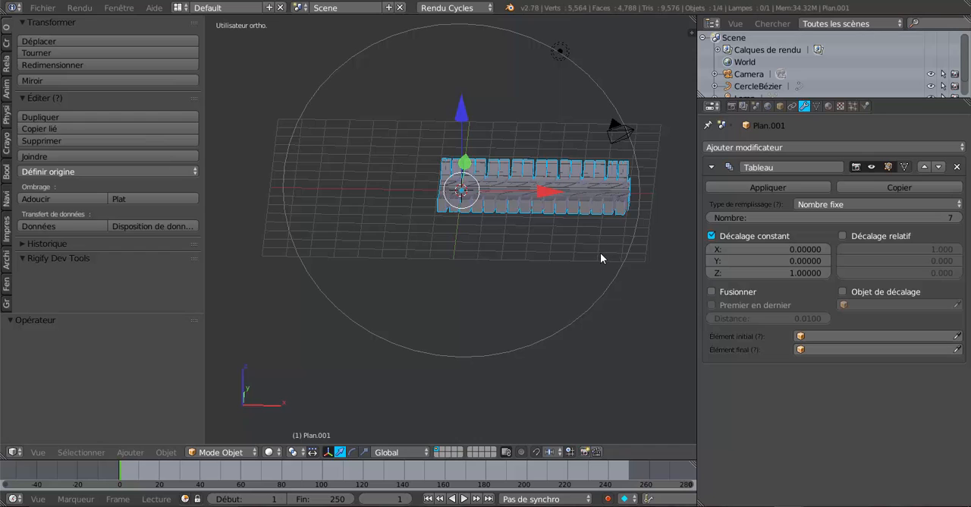
key(KP_1)
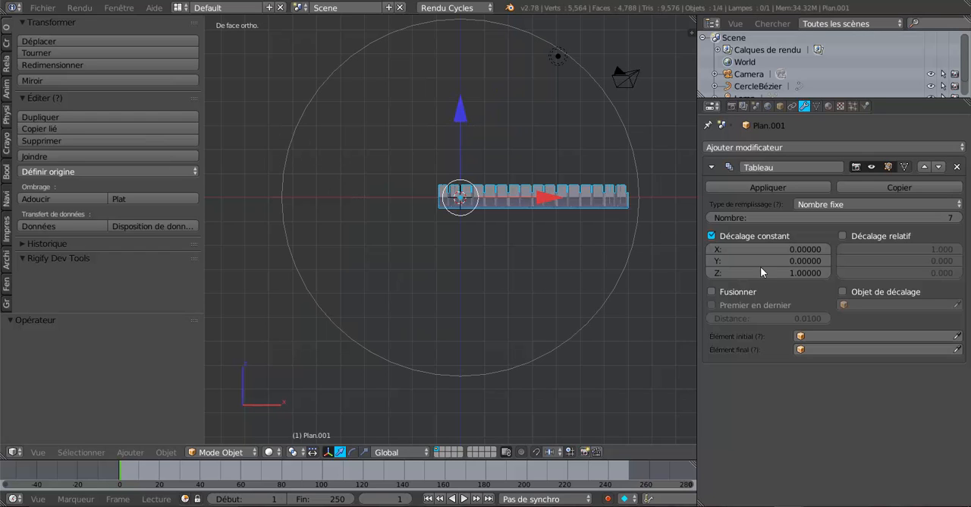
drag(876, 218, 933, 218)
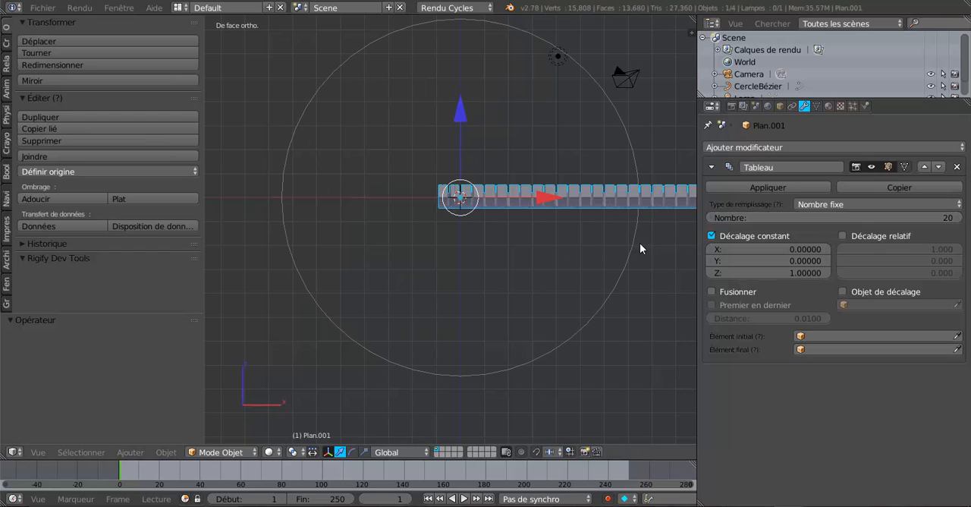
- Add a Curve modifier below the tread's array and use CercleBézier as its curve object
scroll(622, 265, down, 3)
middle_drag(611, 289, 534, 259)
scroll(612, 306, up, 3)
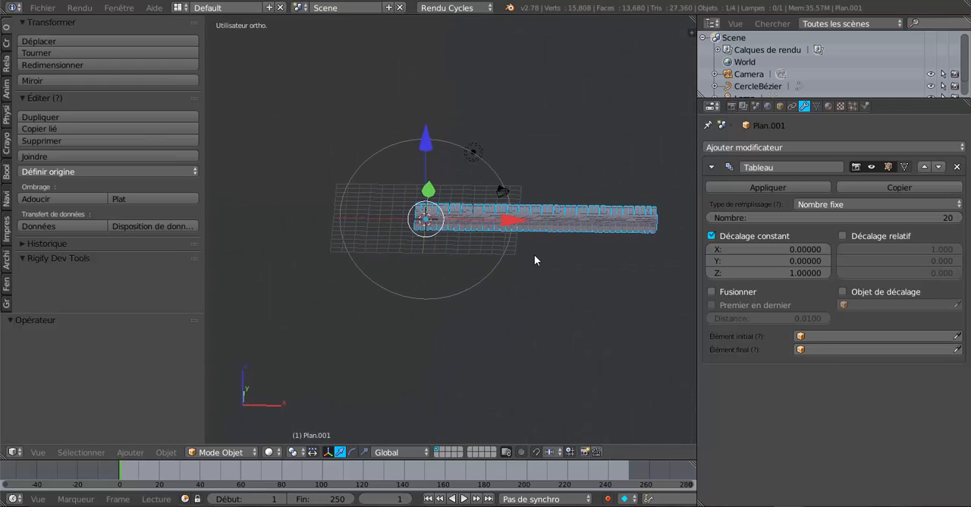
click(803, 147)
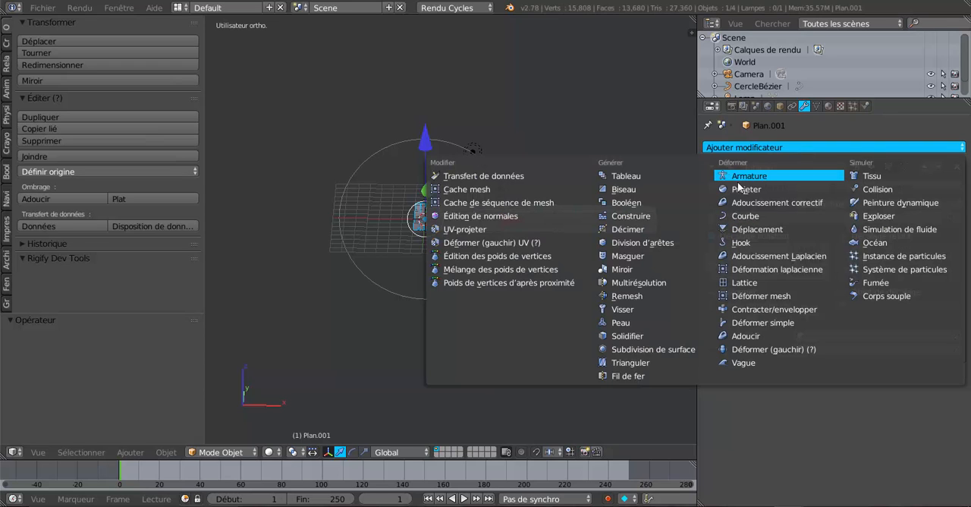
click(748, 217)
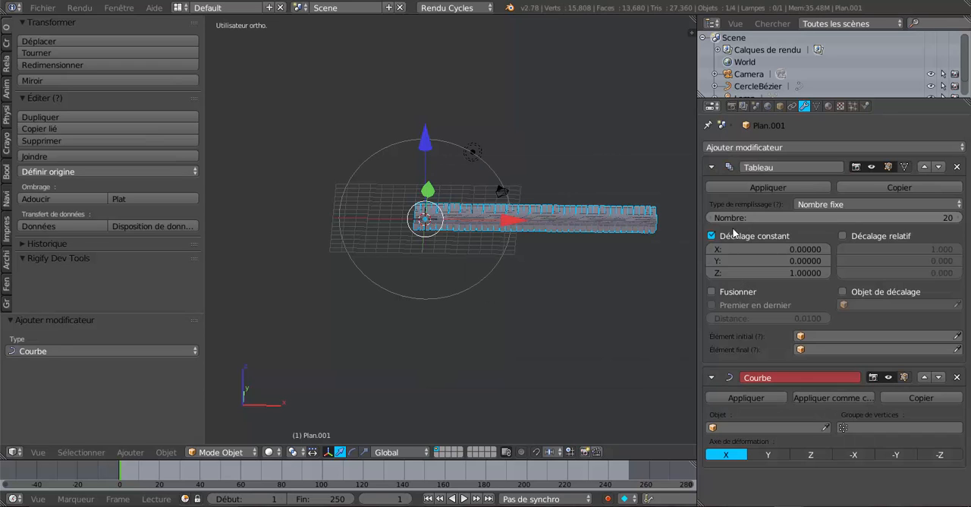
click(783, 425)
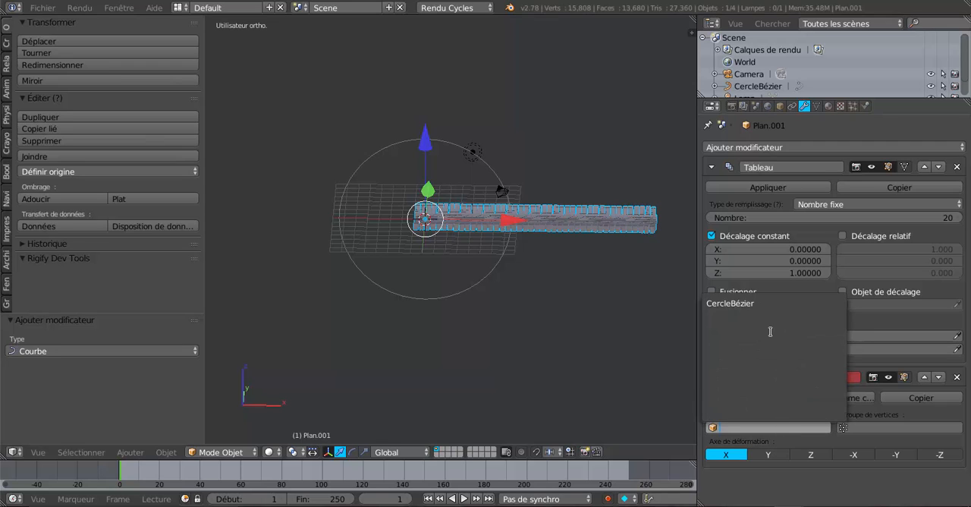
click(766, 303)
- In front view, rotate the curved tread by 180°
mouse_move(489, 304)
middle_down()
mouse_move(559, 274)
mouse_move(547, 286)
mouse_move(554, 288)
mouse_move(450, 293)
mouse_move(558, 283)
mouse_move(503, 281)
mouse_move(480, 302)
middle_up()
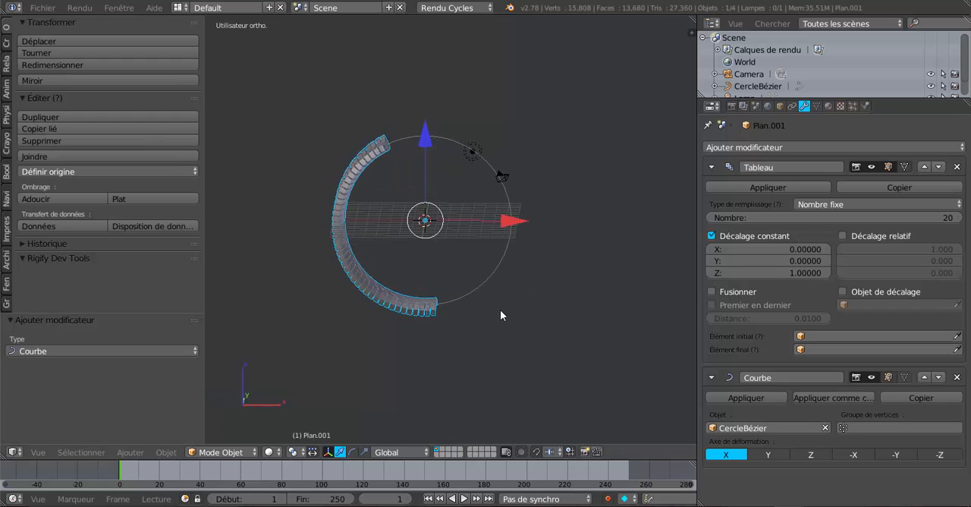
key(KP_1)
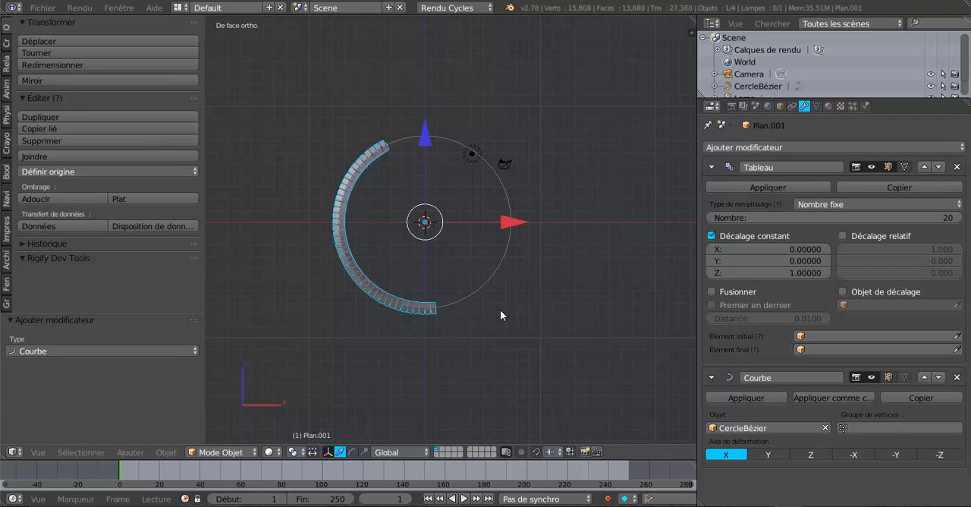
text(r)
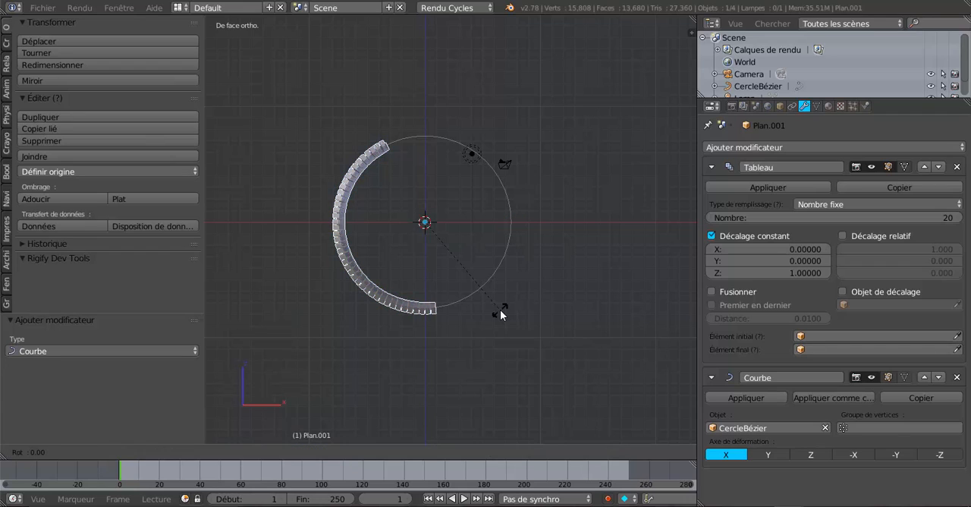
text(180)
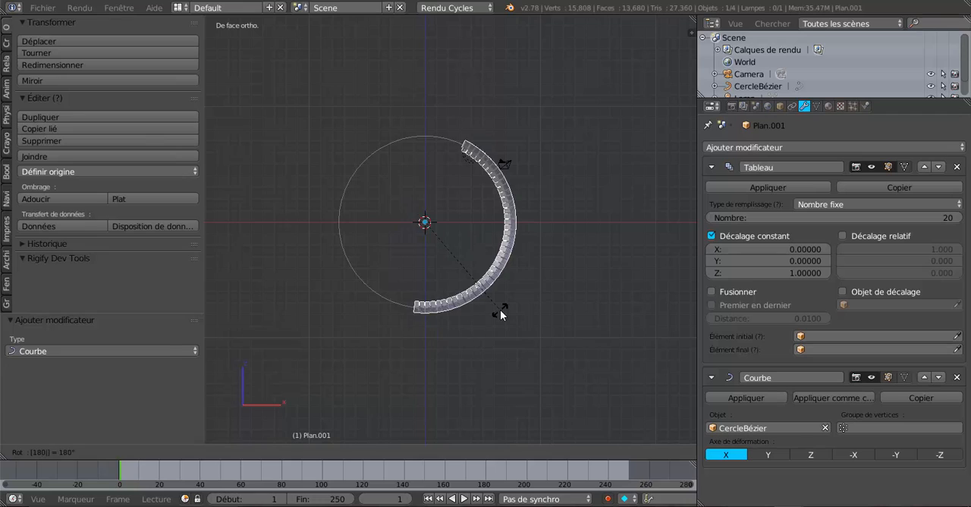
key(Return)
- Select the Bézier circle and scale it up uniformly by a factor of about 1.514
scroll(485, 237, up, 3)
middle_drag(485, 236, 523, 314)
right_click(396, 133)
middle_drag(395, 133, 505, 232)
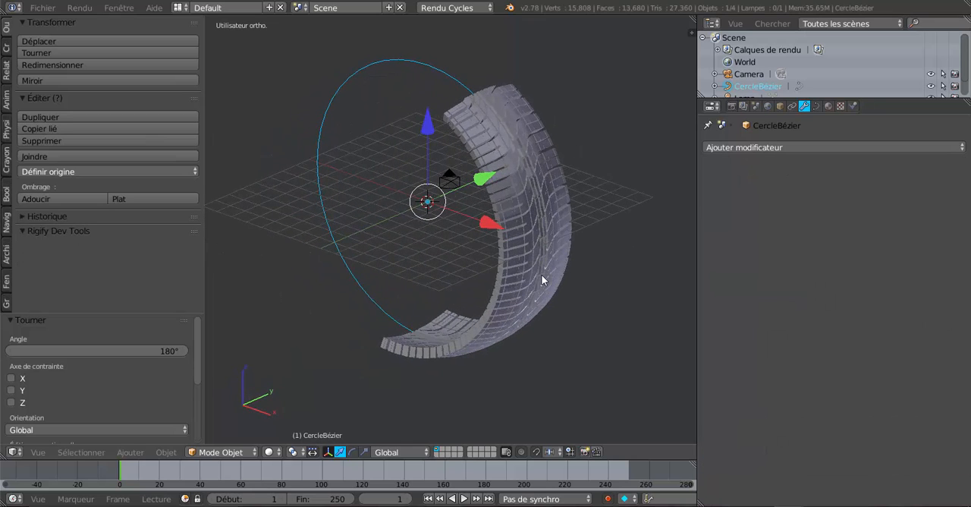
key(s)
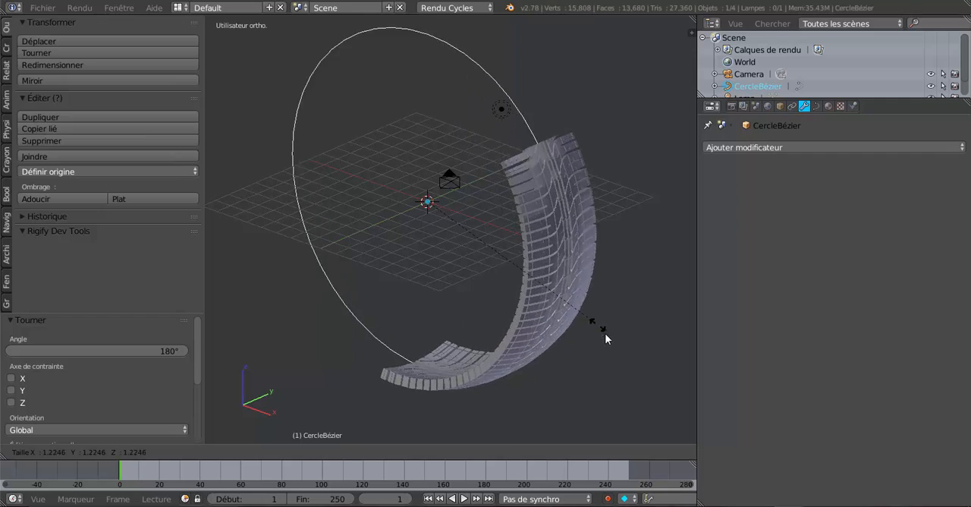
click(630, 360)
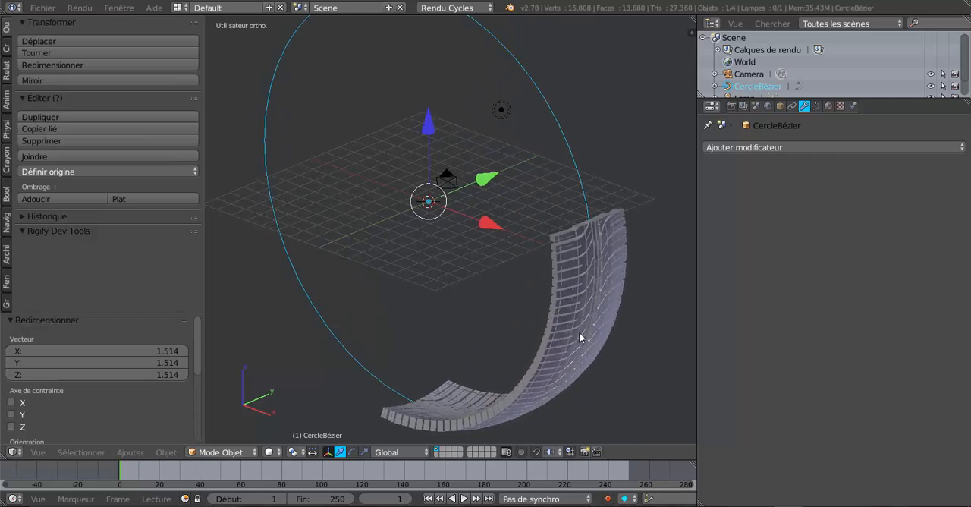
- Enlarge the Bézier circle slightly more, by a factor of about 1.095
middle_drag(579, 331, 639, 330)
middle_drag(554, 323, 508, 320)
key(s)
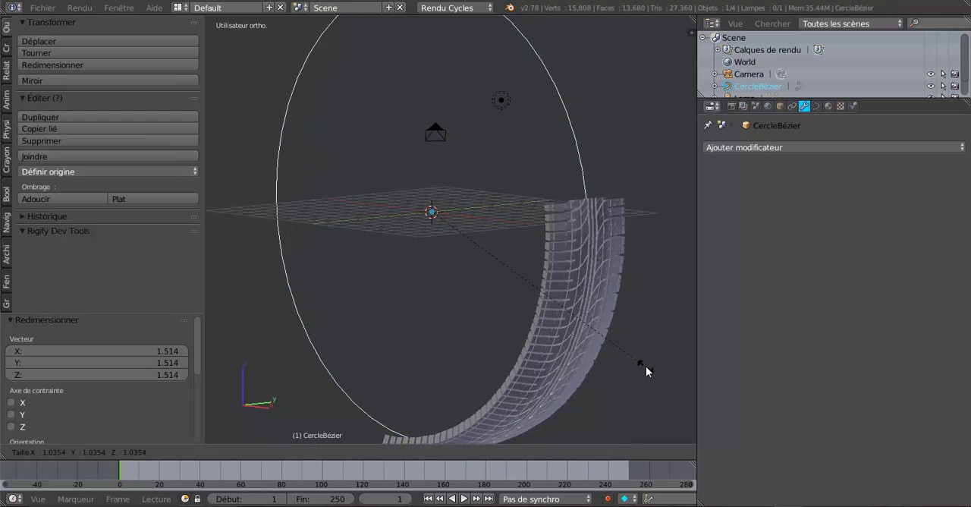
click(654, 373)
- Scale the Bézier circle down uniformly by a factor of about 0.7
scroll(652, 375, down, 4)
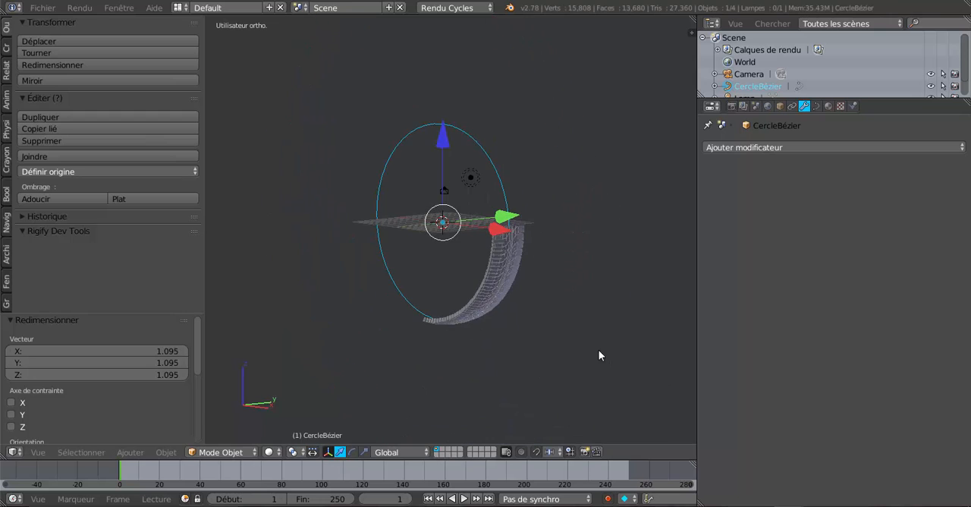
mouse_move(599, 353)
middle_down()
mouse_move(565, 330)
mouse_move(644, 334)
mouse_move(611, 338)
mouse_move(484, 314)
mouse_move(570, 327)
mouse_move(606, 312)
mouse_move(553, 332)
mouse_move(516, 330)
mouse_move(528, 323)
mouse_move(598, 364)
mouse_move(559, 236)
mouse_move(565, 261)
mouse_move(611, 300)
mouse_move(602, 354)
mouse_move(597, 338)
middle_up()
key(s)
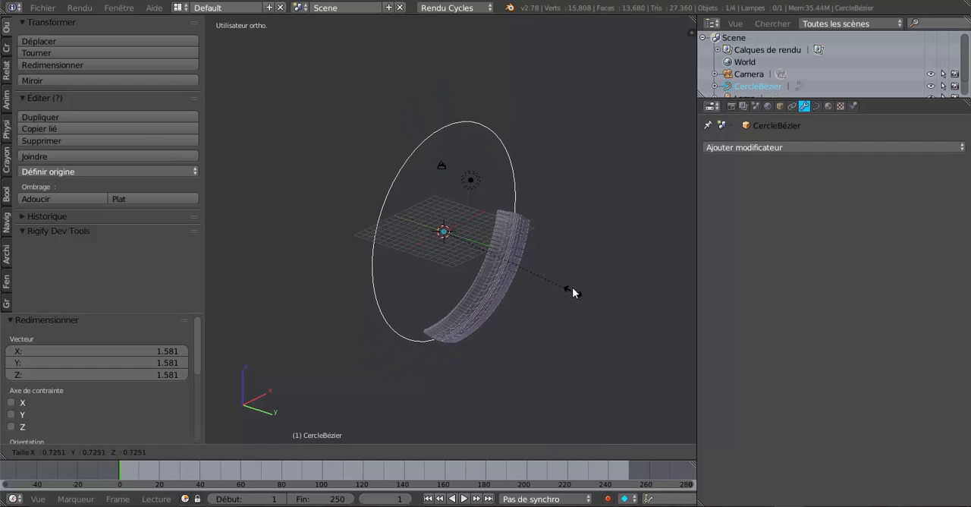
click(573, 287)
- Select the curved tread and raise its array's number of copies to 74
middle_drag(591, 297, 357, 114)
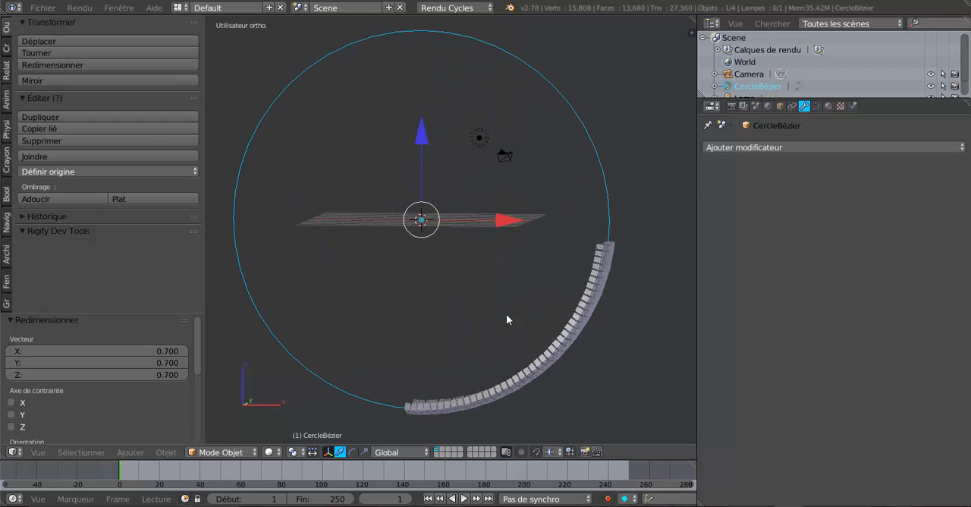
middle_drag(507, 319, 516, 273)
right_click(585, 307)
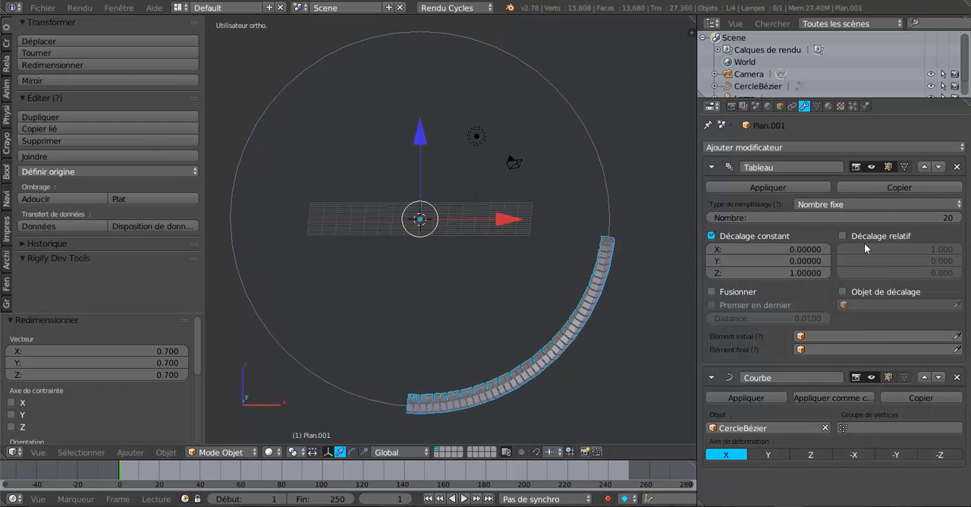
drag(945, 223, 926, 248)
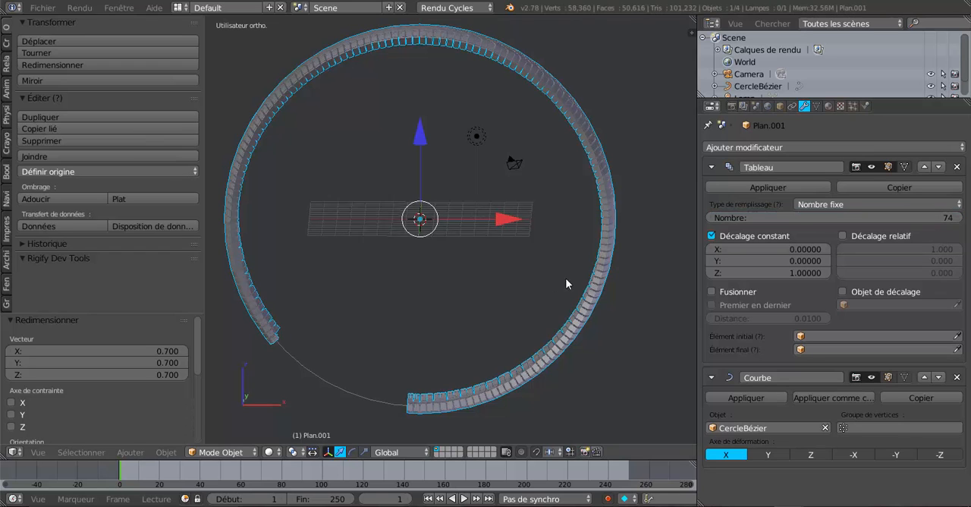
- Set the curved tread's array to 50 copies
middle_drag(568, 281, 711, 292)
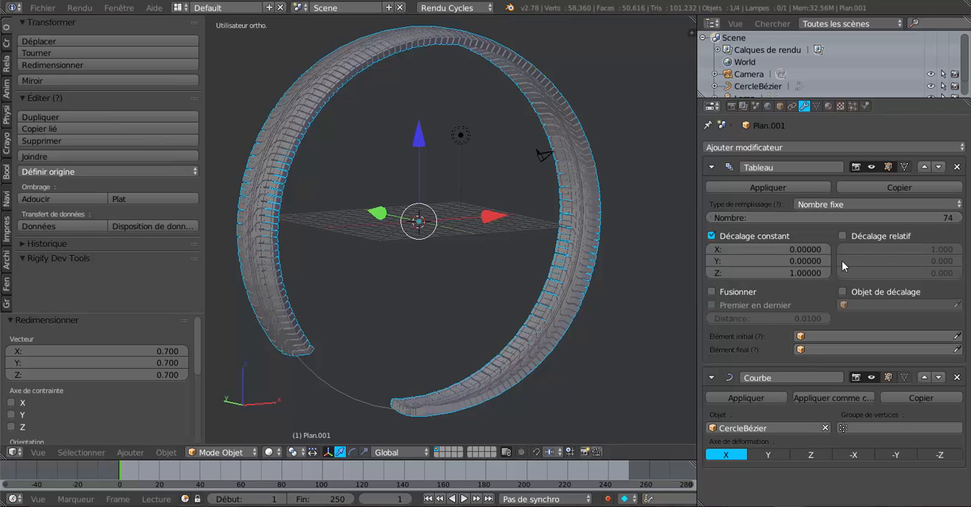
right_click(340, 393)
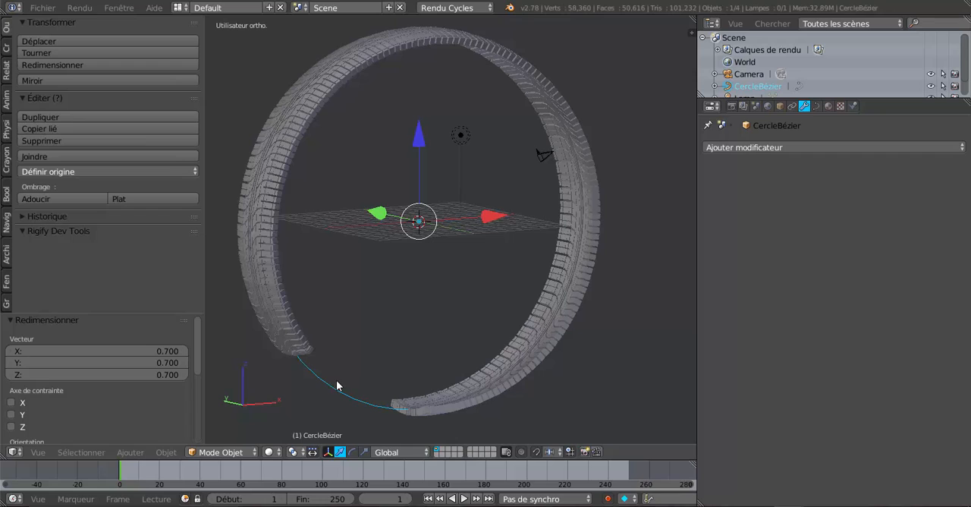
right_click(268, 310)
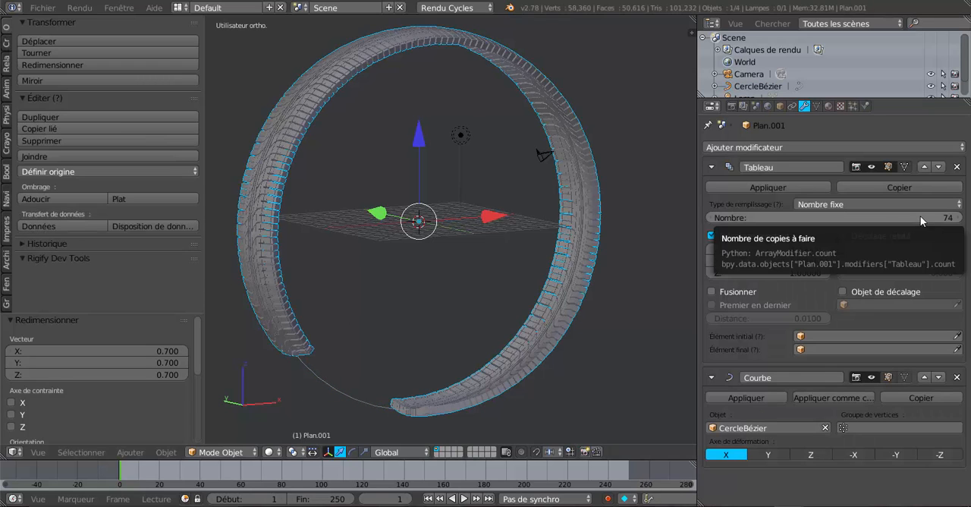
drag(921, 216, 854, 217)
- Select the Bézier circle and shrink it uniformly by a factor of about 0.65 to bring the tread ends closer
middle_drag(550, 163, 473, 160)
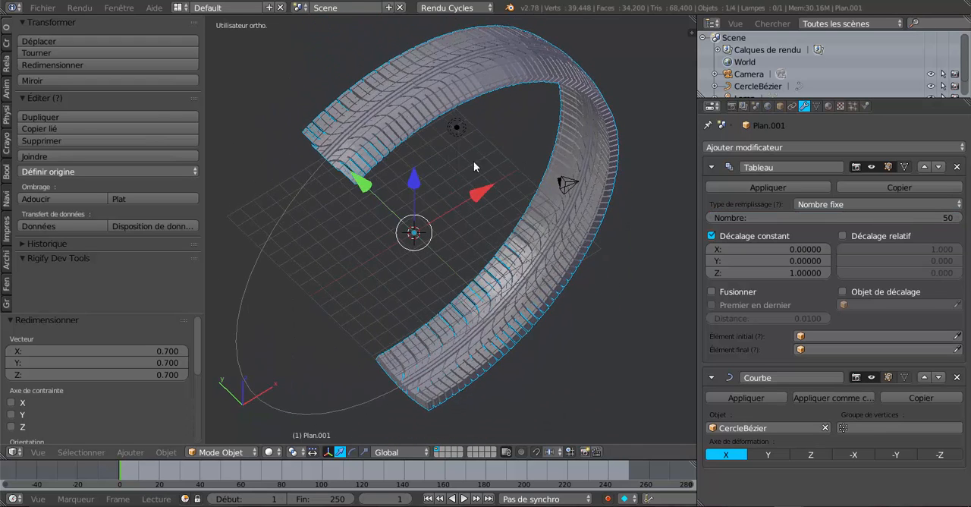
scroll(382, 115, up, 2)
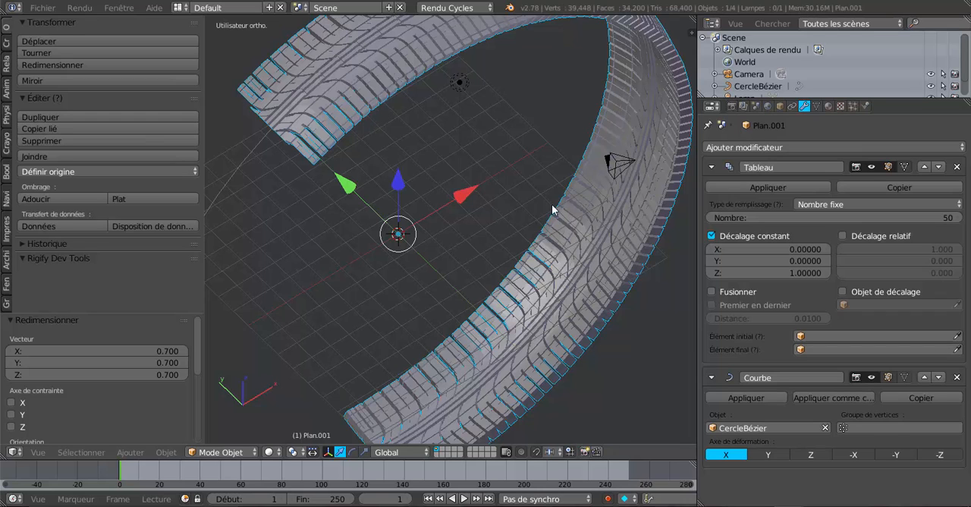
scroll(552, 210, down, 3)
middle_drag(552, 210, 575, 228)
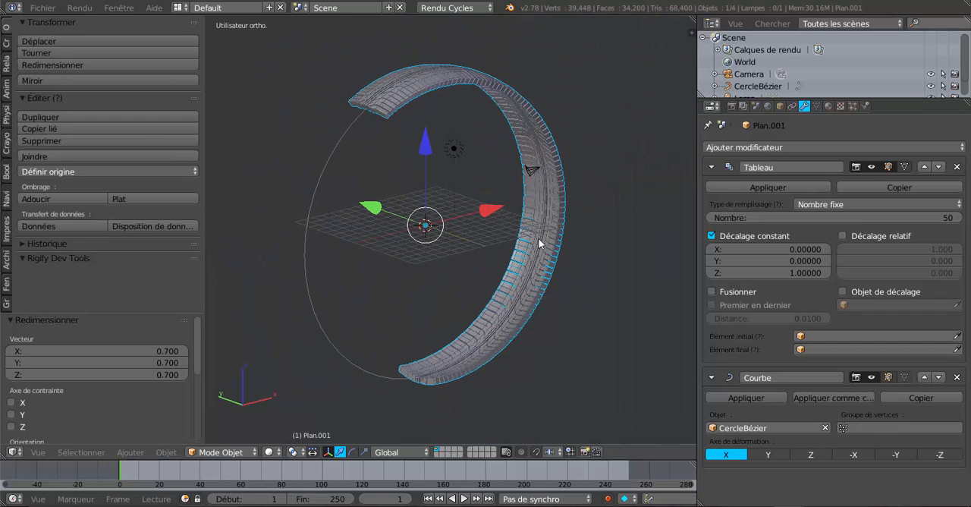
right_click(311, 223)
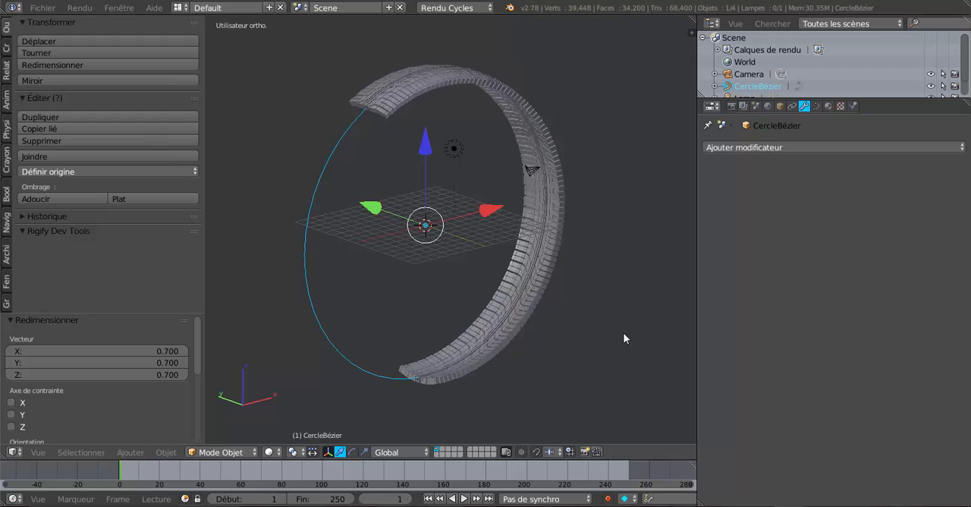
key(s)
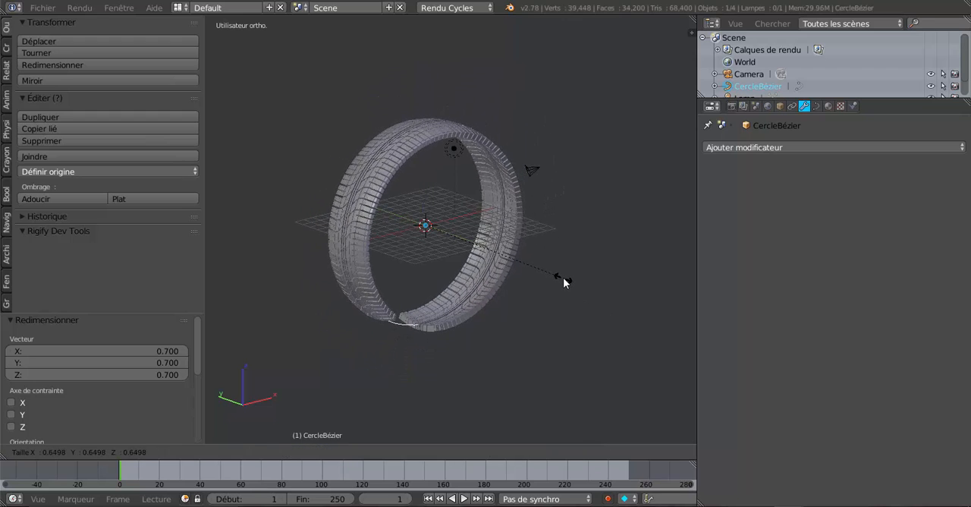
click(563, 277)
- Scale the Bézier circle back up uniformly by a factor of about 1.23
middle_drag(563, 313, 587, 344)
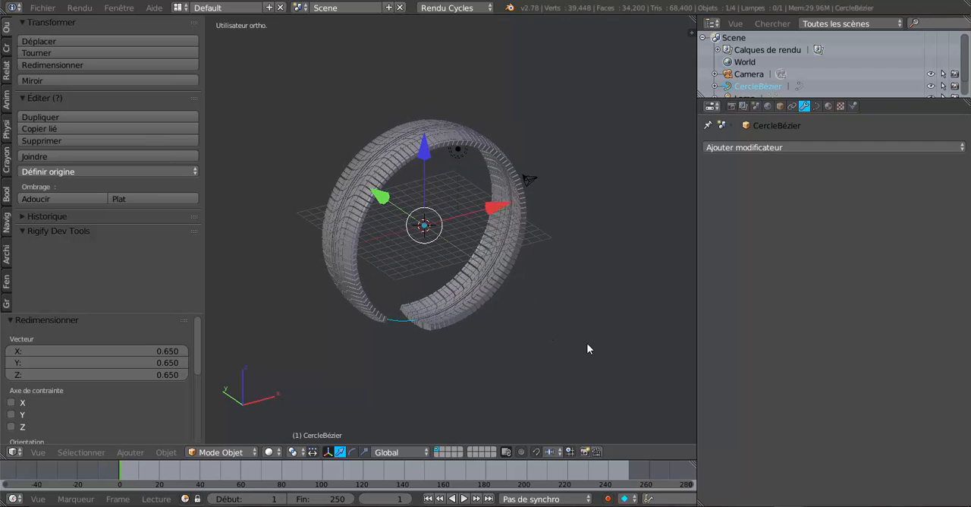
key(s)
click(596, 353)
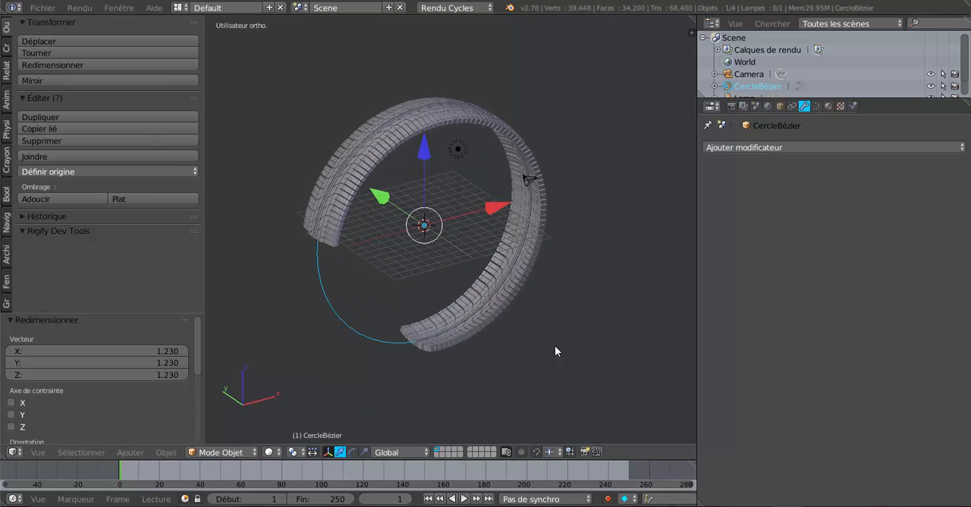
- Select the tread again and increase its array's number of copies to 66
right_click(440, 341)
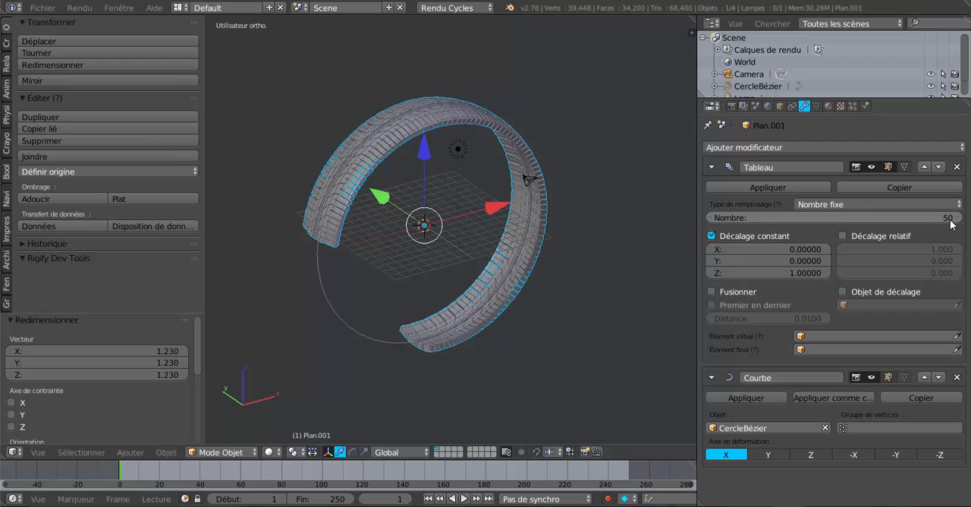
drag(950, 221, 969, 221)
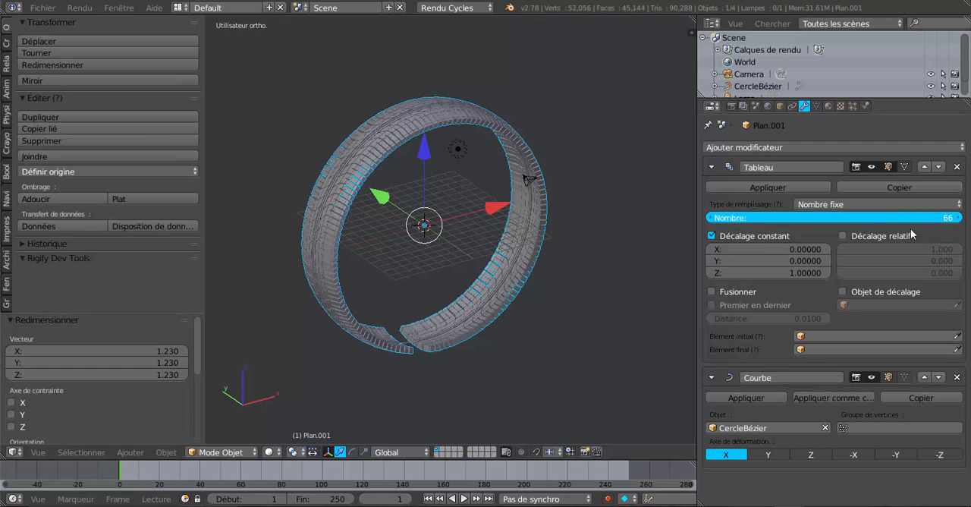
middle_drag(592, 311, 529, 273)
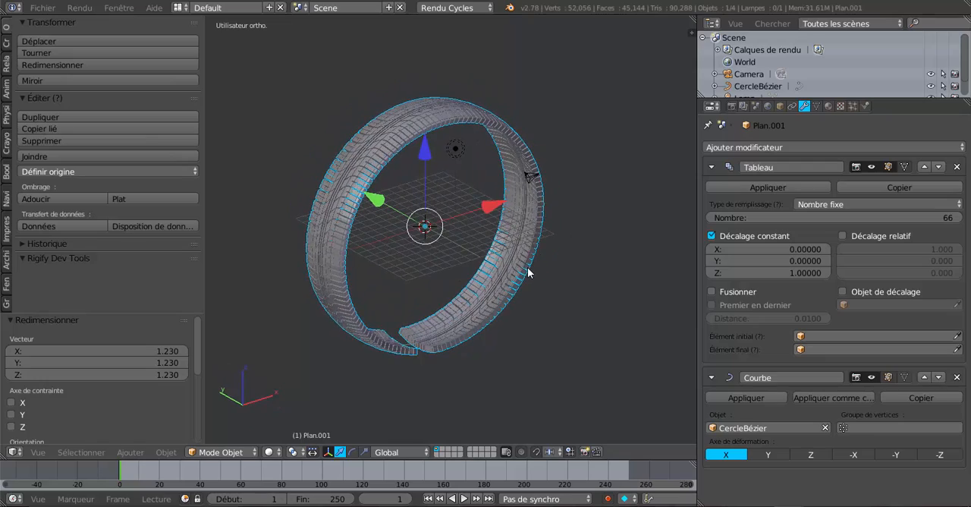
- Select the Bézier circle and scale it uniformly by about 0.973 to close the gap between the tread ends
scroll(529, 273, up, 3)
scroll(478, 249, up, 2)
middle_drag(478, 249, 452, 358)
right_click(412, 288)
scroll(428, 324, up, 2)
scroll(435, 330, up, 1)
scroll(424, 321, up, 1)
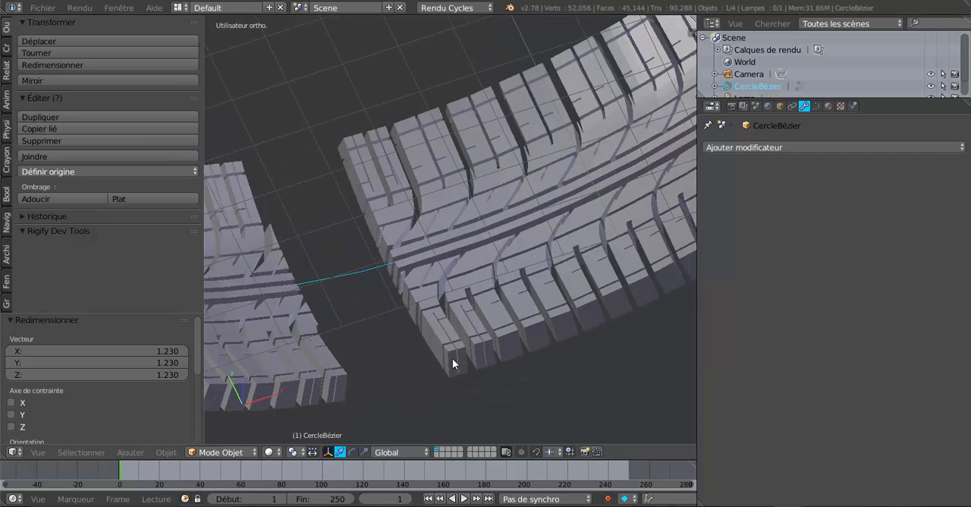
scroll(452, 358, down, 3)
scroll(452, 358, up, 3)
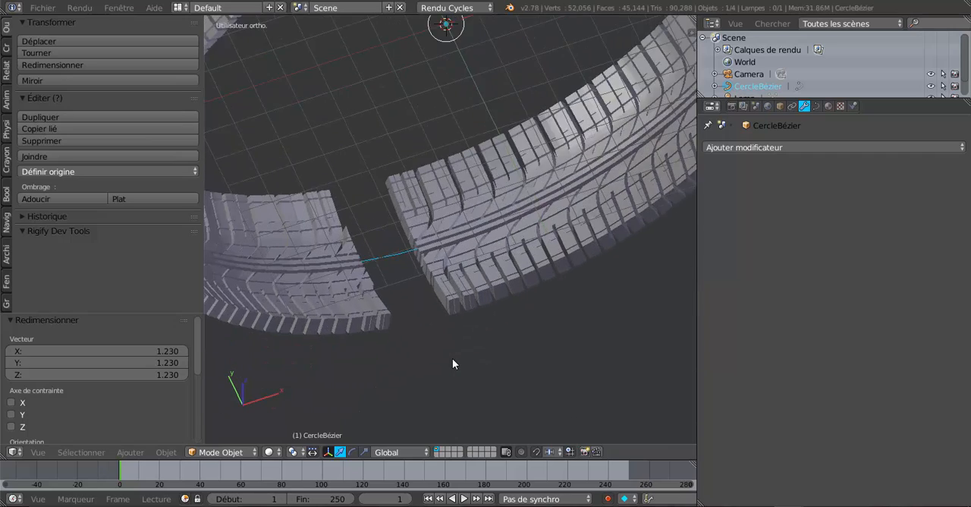
middle_drag(476, 348, 432, 335)
scroll(431, 335, up, 2)
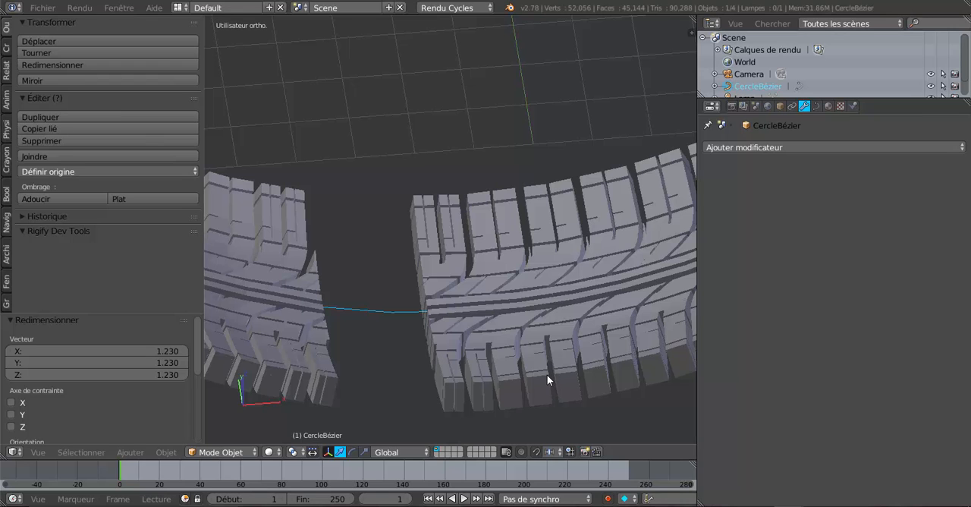
key(s)
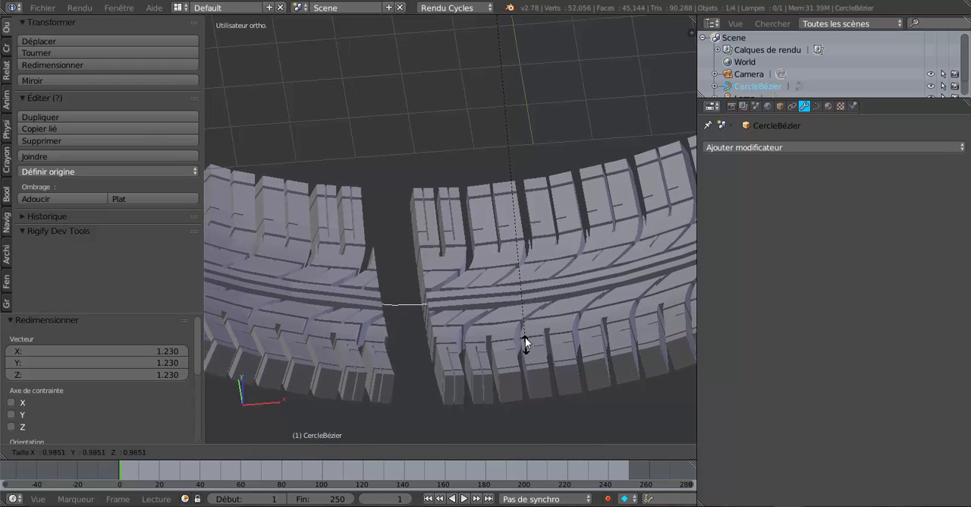
click(541, 282)
middle_drag(538, 287, 579, 328)
scroll(515, 277, down, 5)
middle_drag(553, 277, 533, 299)
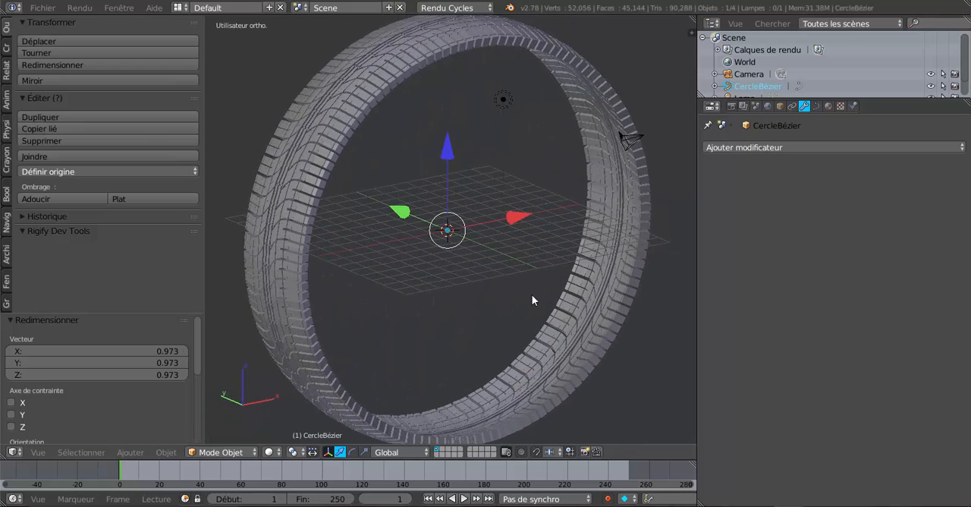
- Enable merging in the tread's Array modifier and apply both its Array and Curve modifiers
click(785, 148)
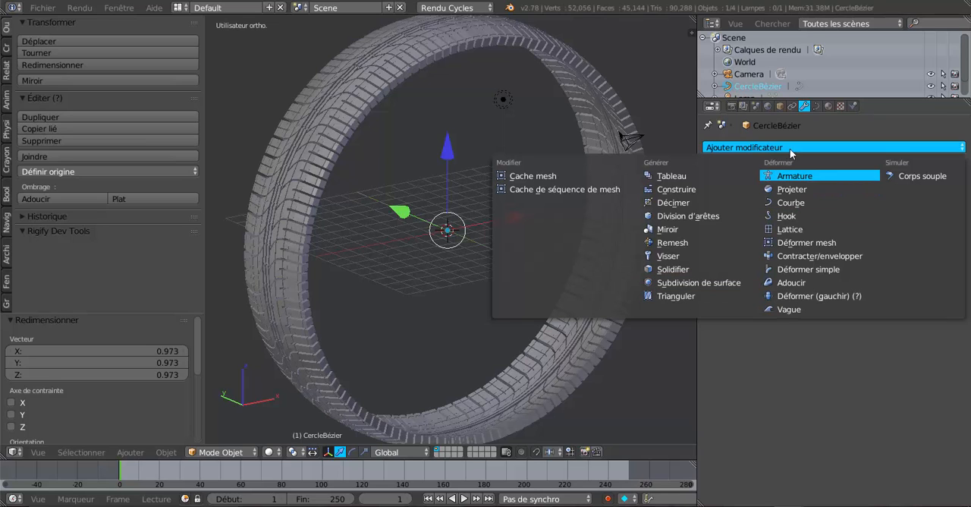
right_click(388, 69)
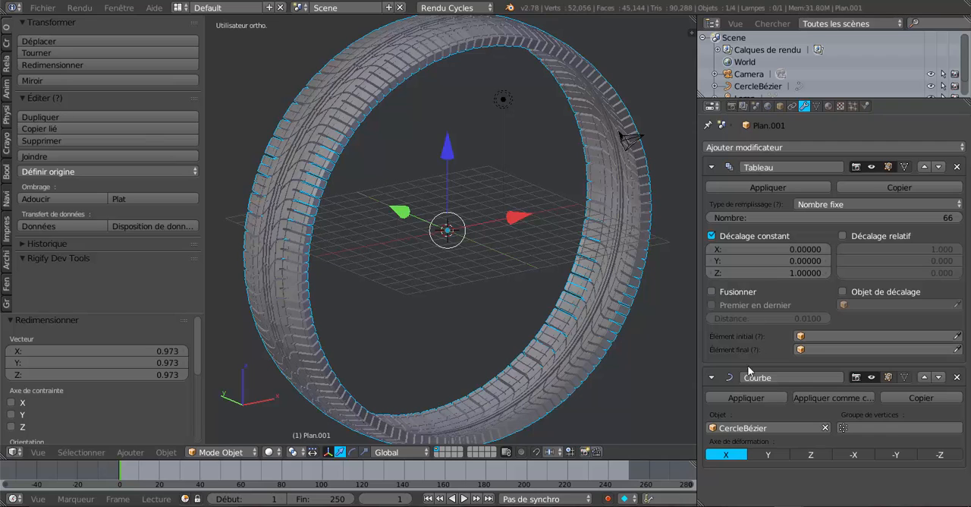
click(711, 292)
middle_drag(479, 279, 541, 284)
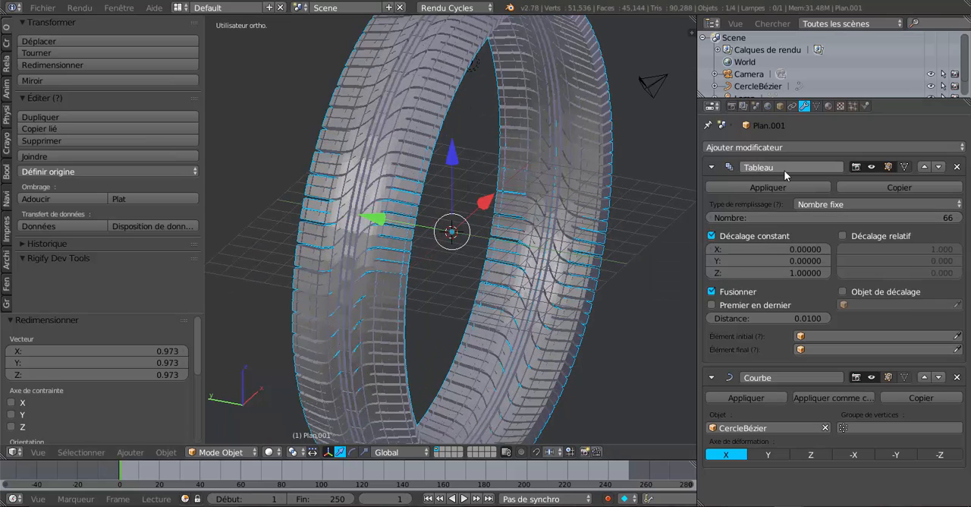
click(766, 190)
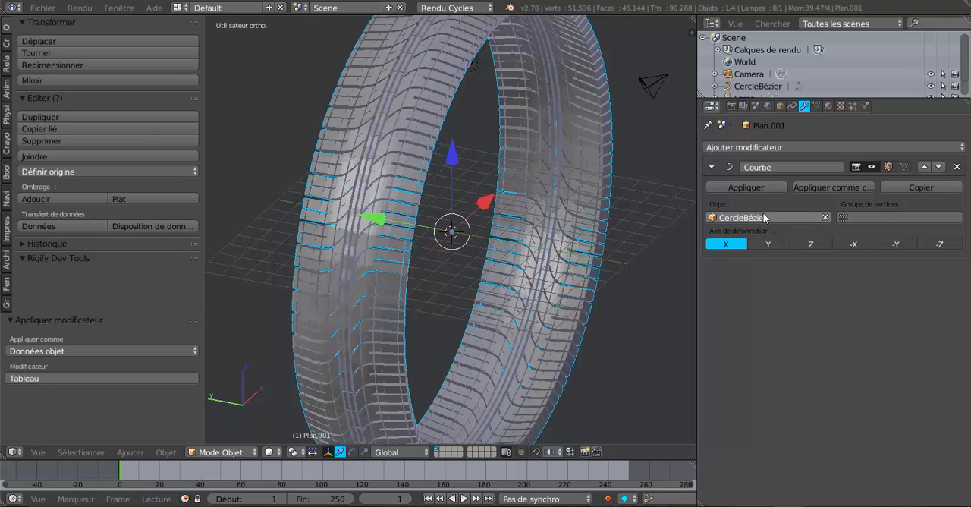
click(763, 188)
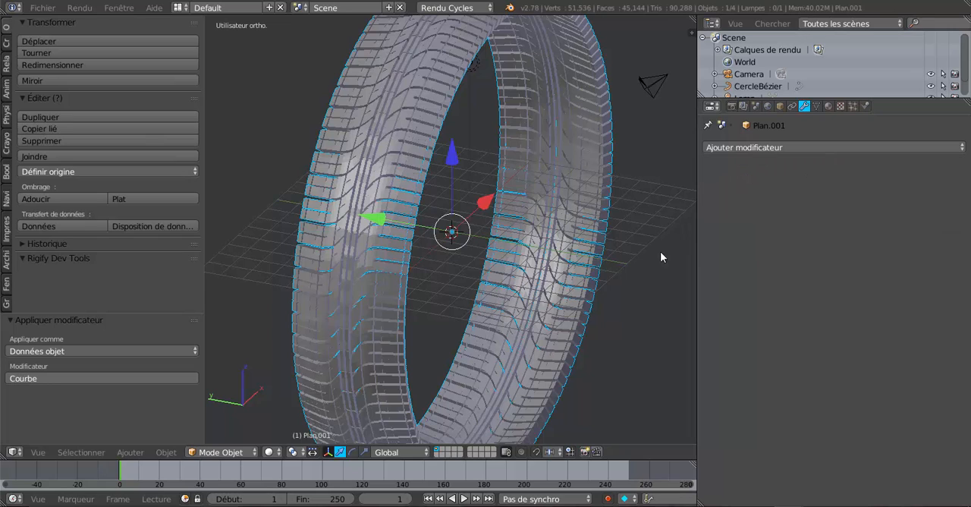
- Delete the leftover Bézier circle and widen the 3D view by narrowing the properties area
click(749, 86)
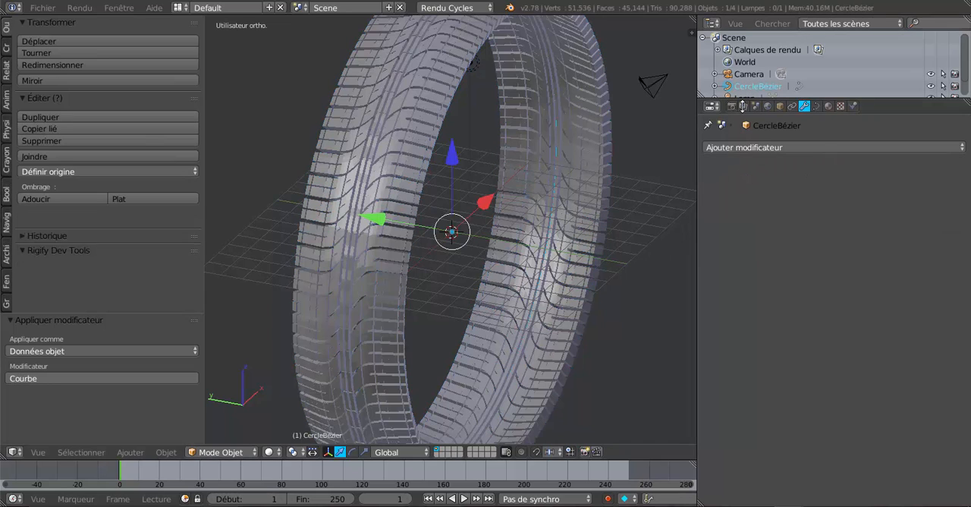
key(x)
click(651, 245)
middle_drag(632, 258, 488, 238)
scroll(445, 280, down, 2)
scroll(503, 234, up, 3)
scroll(478, 232, up, 5)
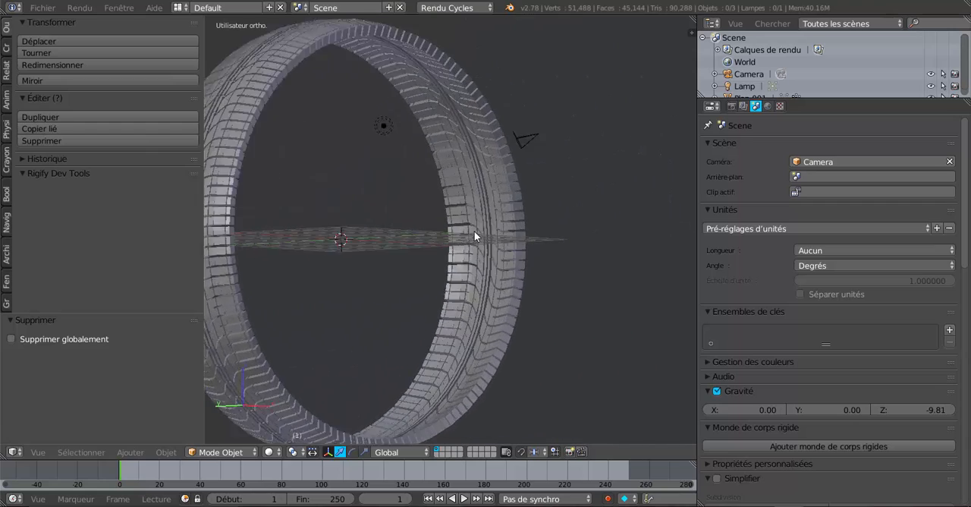
scroll(527, 235, down, 4)
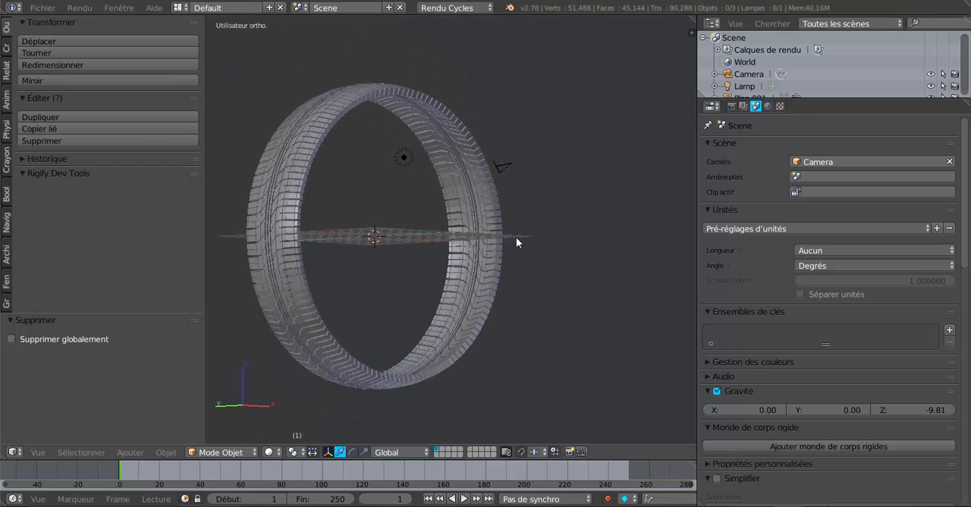
middle_drag(515, 236, 478, 299)
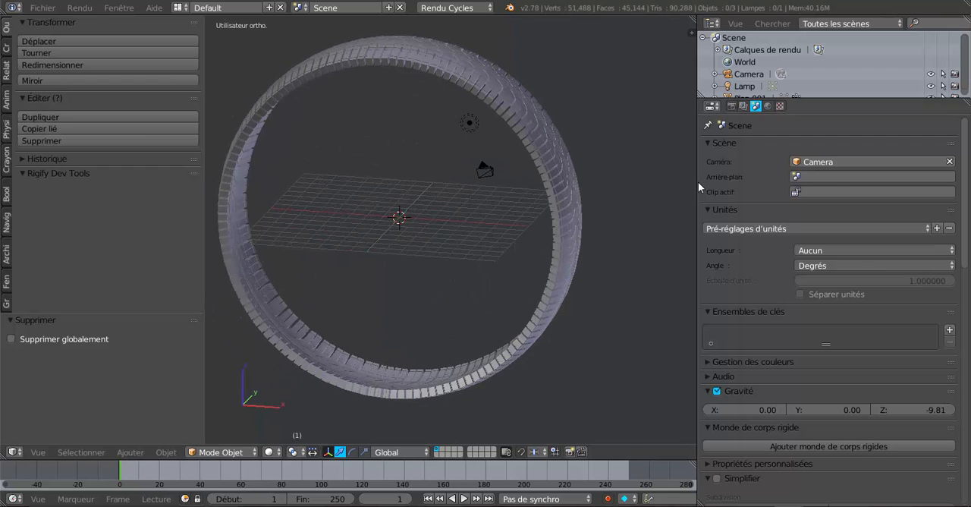
drag(698, 182, 775, 181)
middle_drag(469, 263, 582, 258)
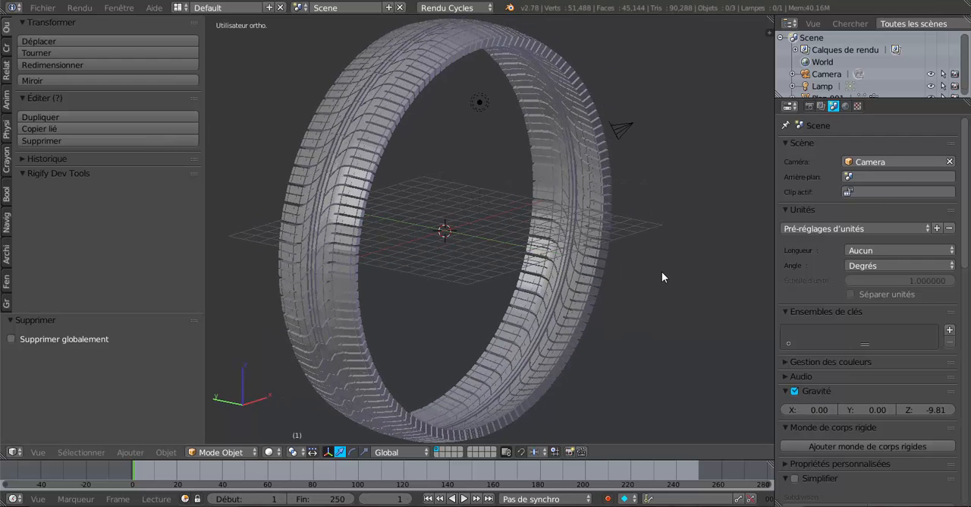
- Add a mesh circle at the tyre's centre and rotate it 90° about the X axis, working from the front view
key(KP_1)
scroll(661, 274, down, 1)
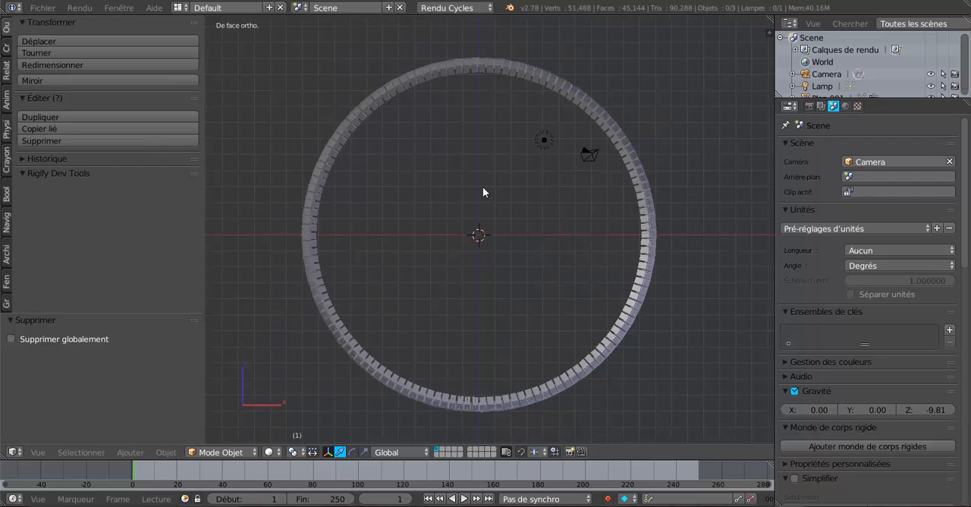
click(7, 46)
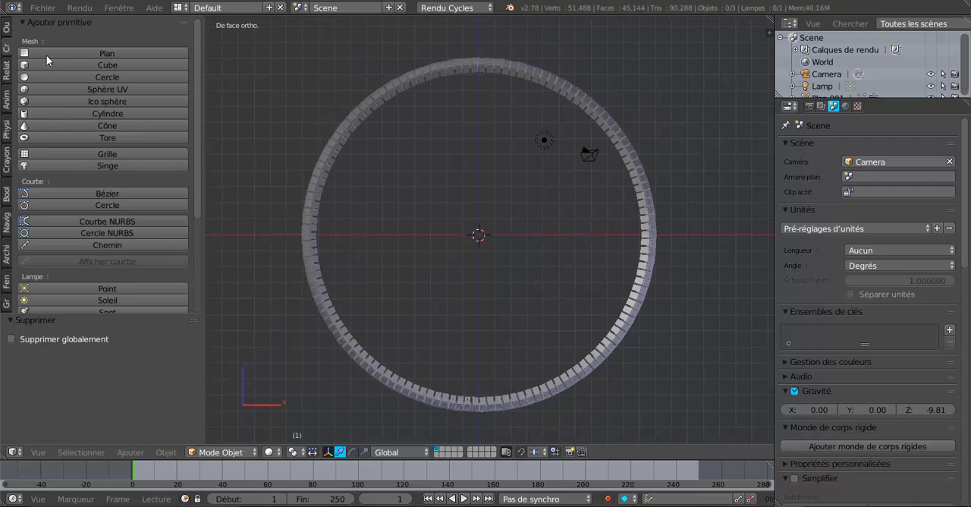
click(50, 77)
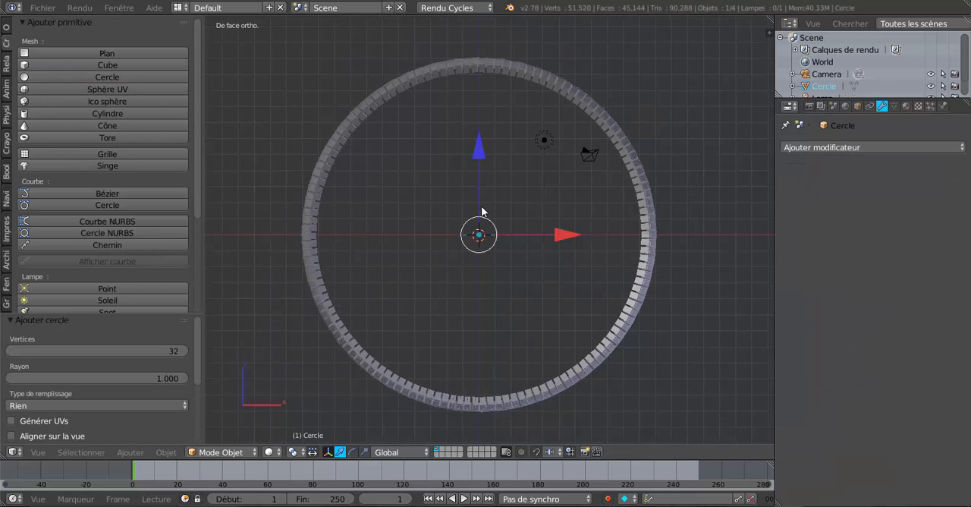
text(rx)
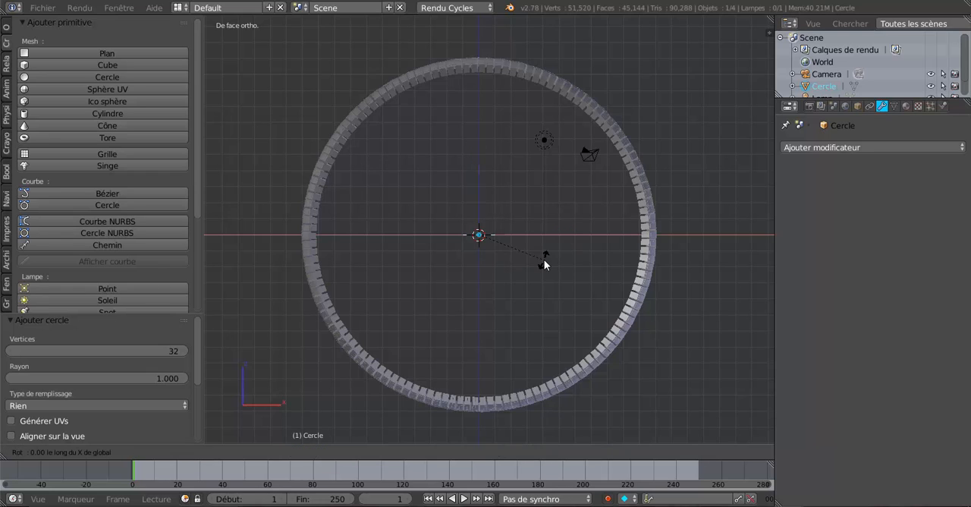
text(90)
key(Return)
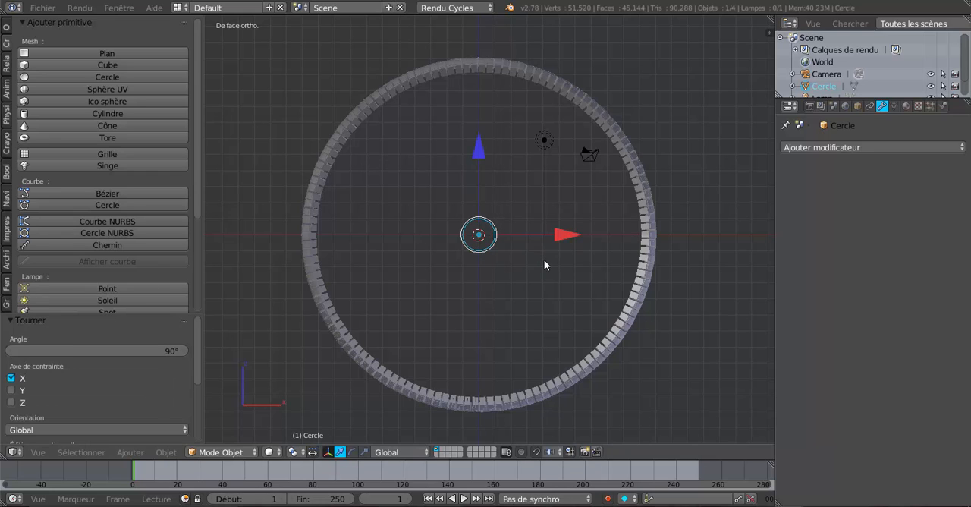
- Scale the mesh circle uniformly by about 10.37 to fit the inside of the tread ring
key(s)
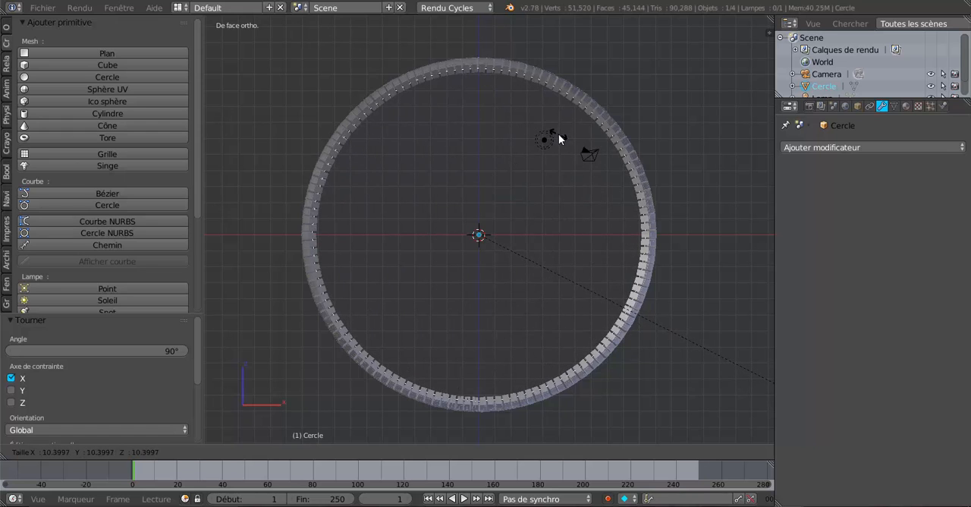
click(557, 138)
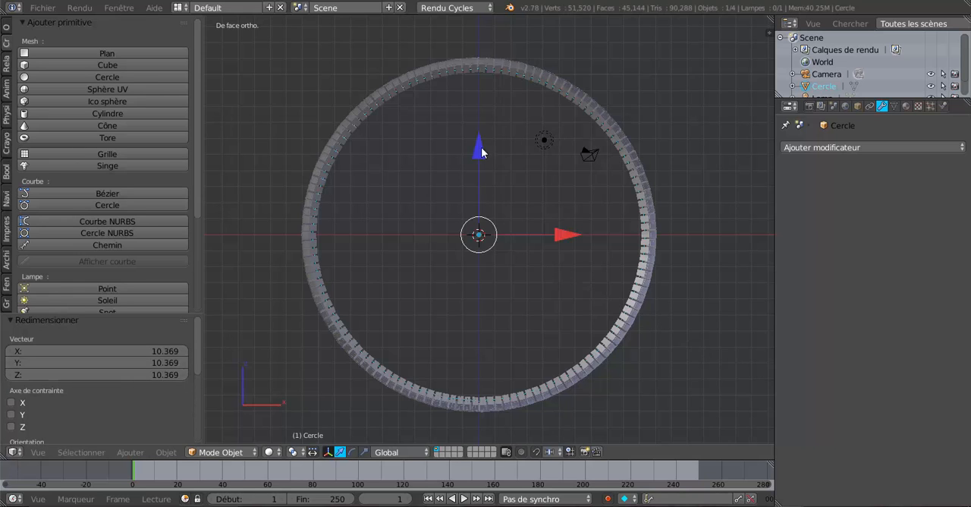
middle_drag(526, 142, 509, 172)
scroll(509, 172, up, 2)
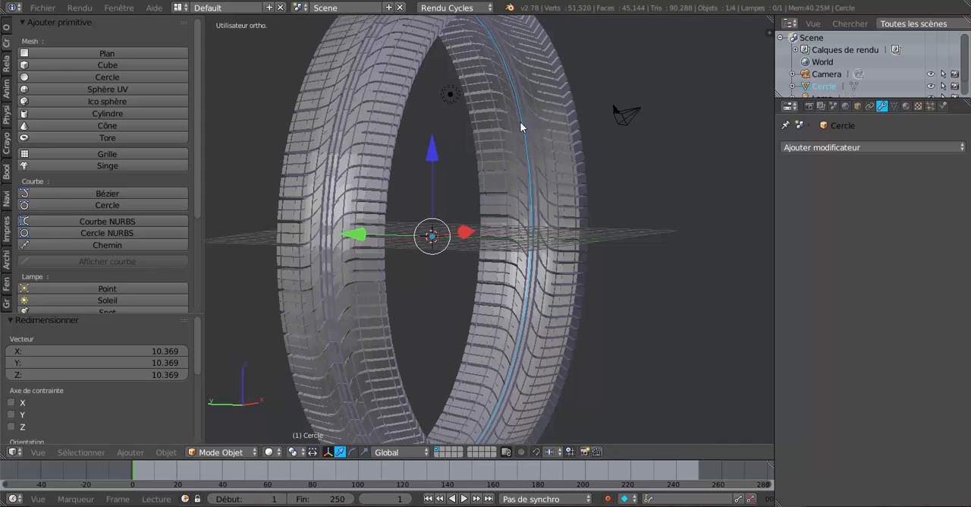
- In Edit Mode and top view, move the circle's vertices about 2.91 along Y, just past the tread's edge
key(Tab)
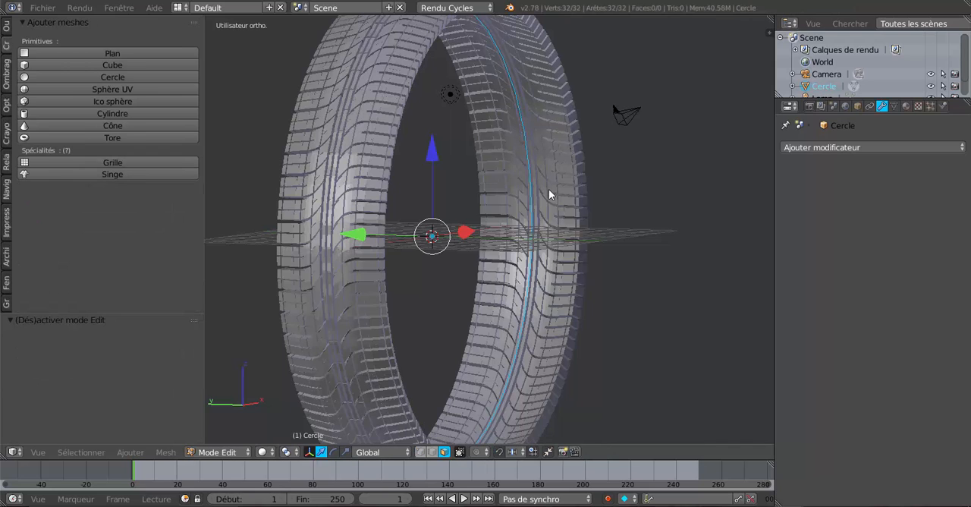
scroll(636, 220, down, 2)
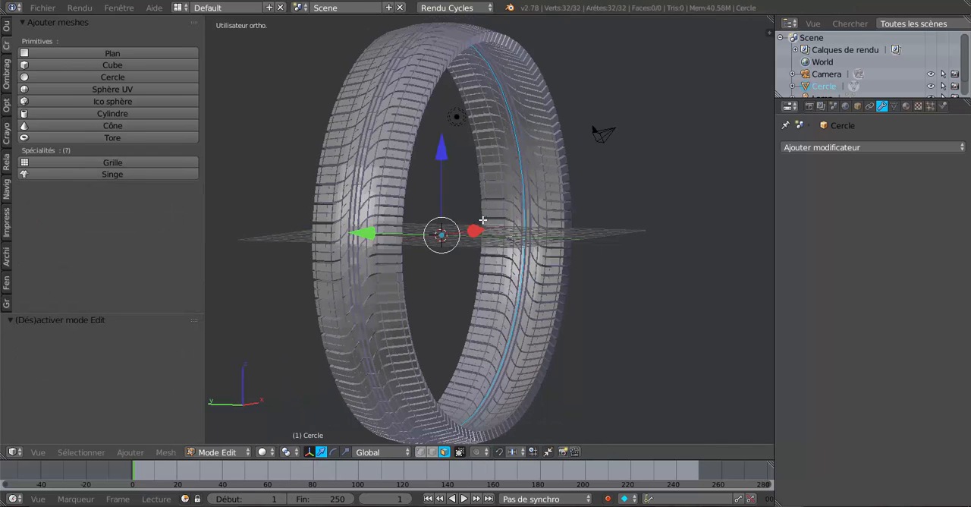
key(KP_7)
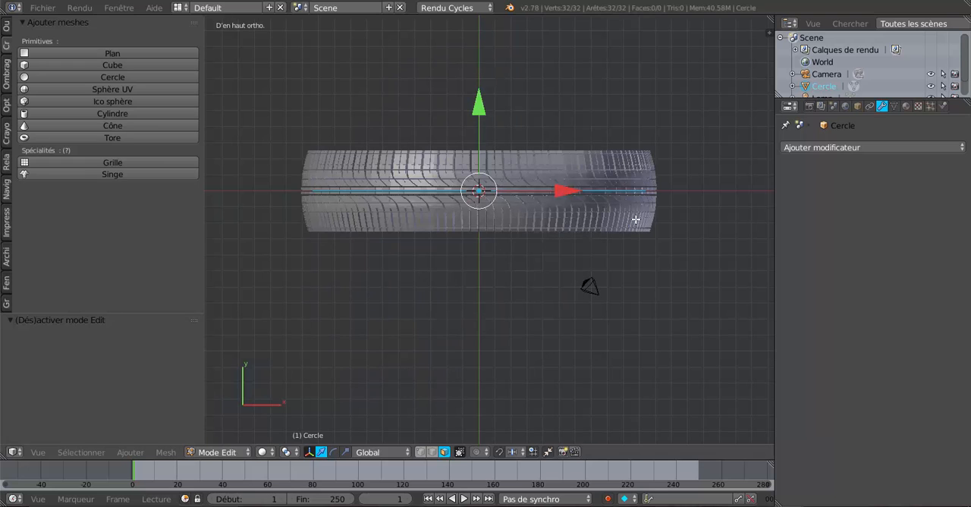
drag(477, 113, 482, 68)
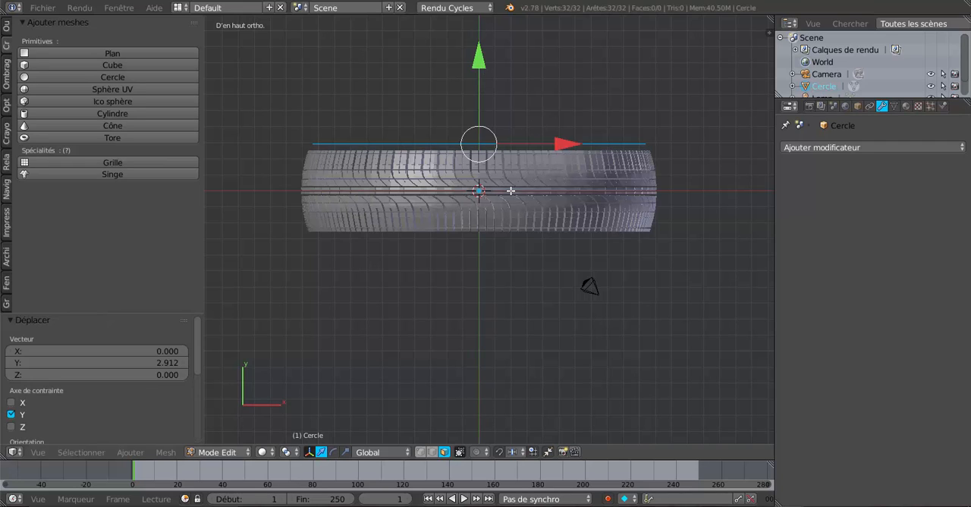
- Switch to vertex selection, extrude the circle and move the new ring about -5.9 along Y, past the tread's opposite edge
click(421, 451)
key(e)
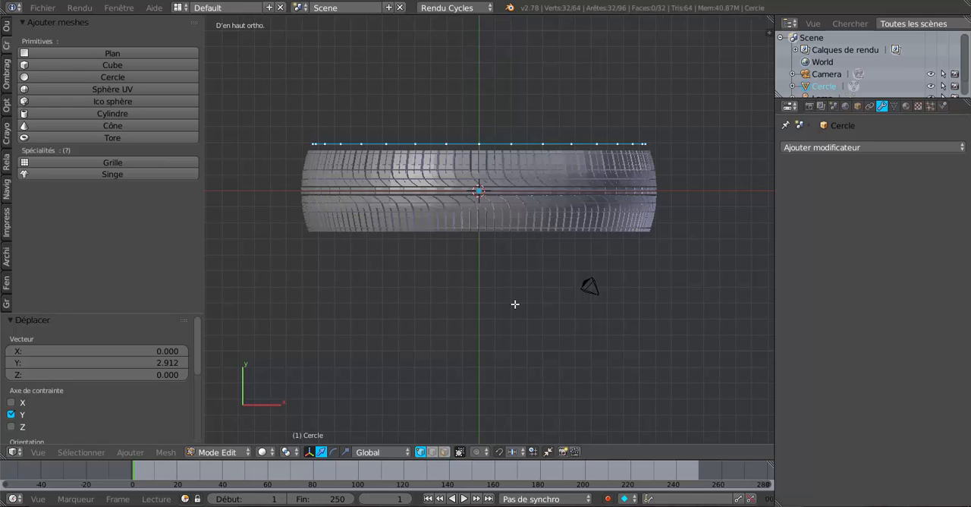
right_click(496, 196)
drag(478, 70, 501, 171)
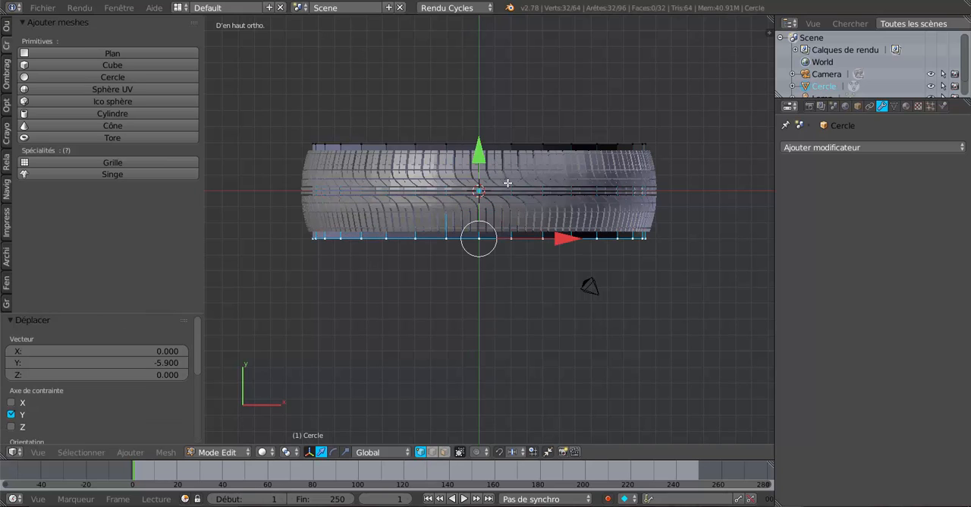
scroll(546, 206, up, 1)
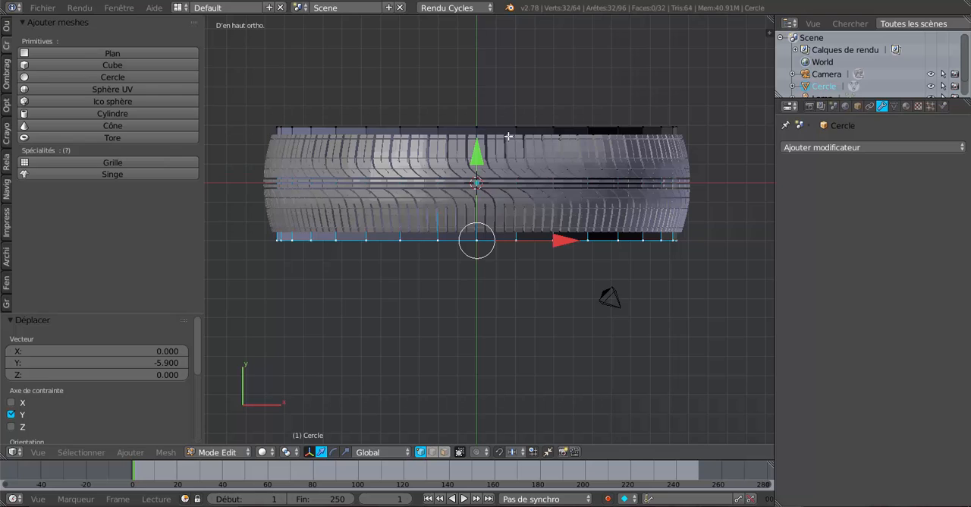
middle_drag(512, 215, 523, 139)
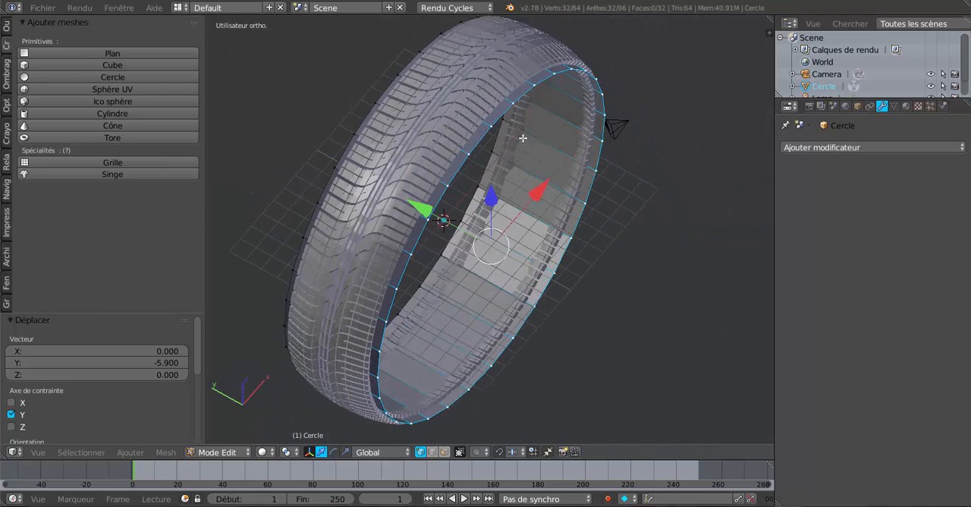
scroll(500, 104, up, 4)
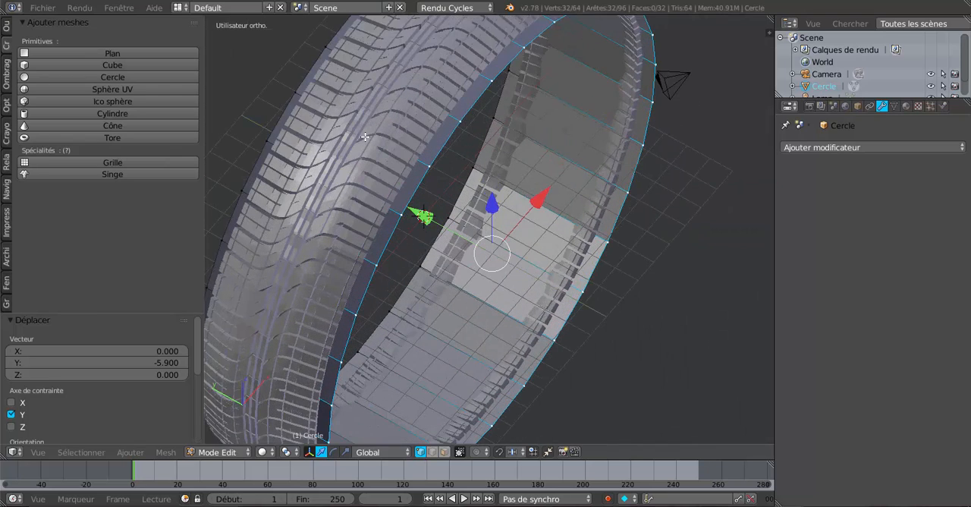
middle_drag(402, 143, 540, 326)
scroll(437, 205, up, 2)
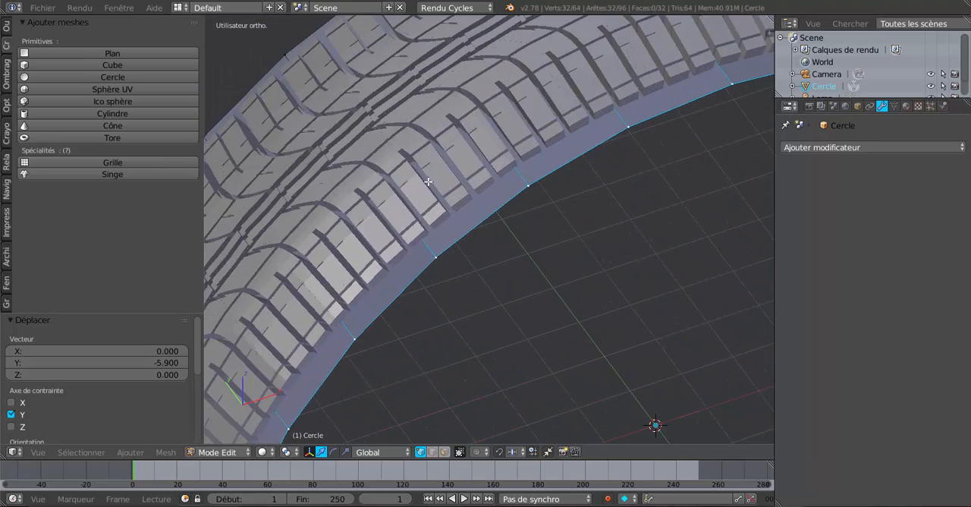
middle_drag(436, 181, 463, 183)
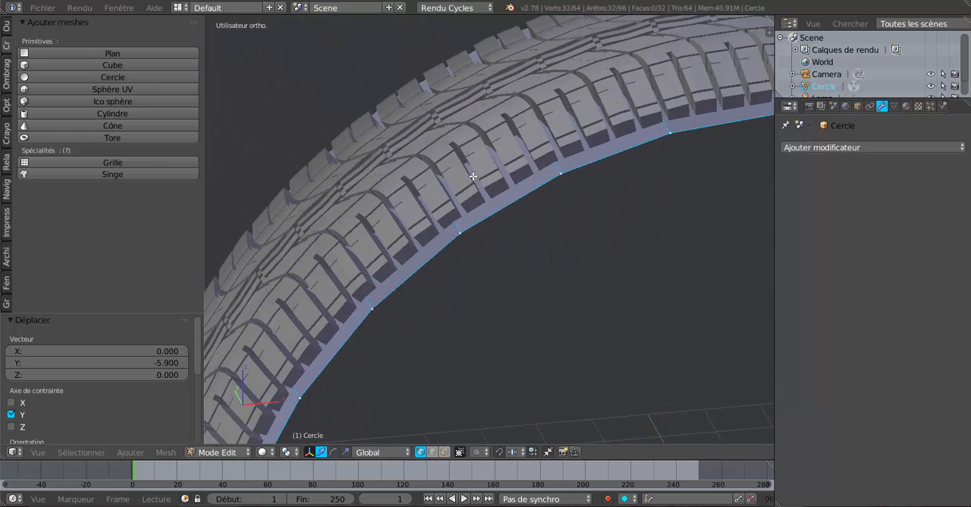
scroll(481, 213, down, 5)
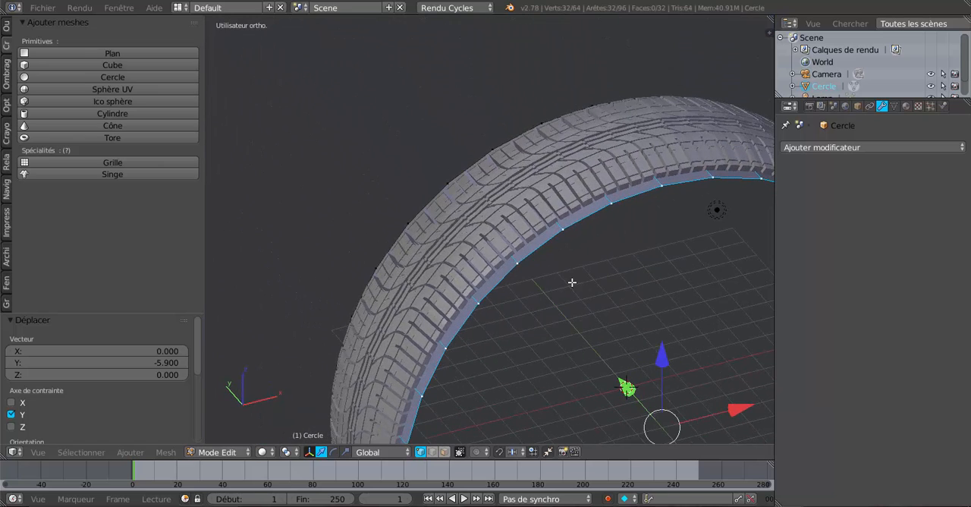
- Select the whole extruded band and flip the direction of its normals
key(a)
key(a)
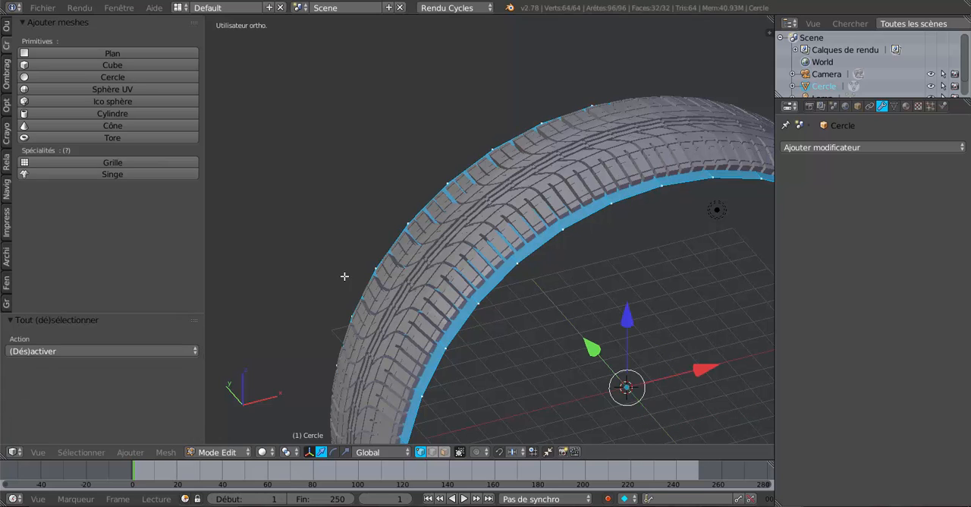
click(8, 70)
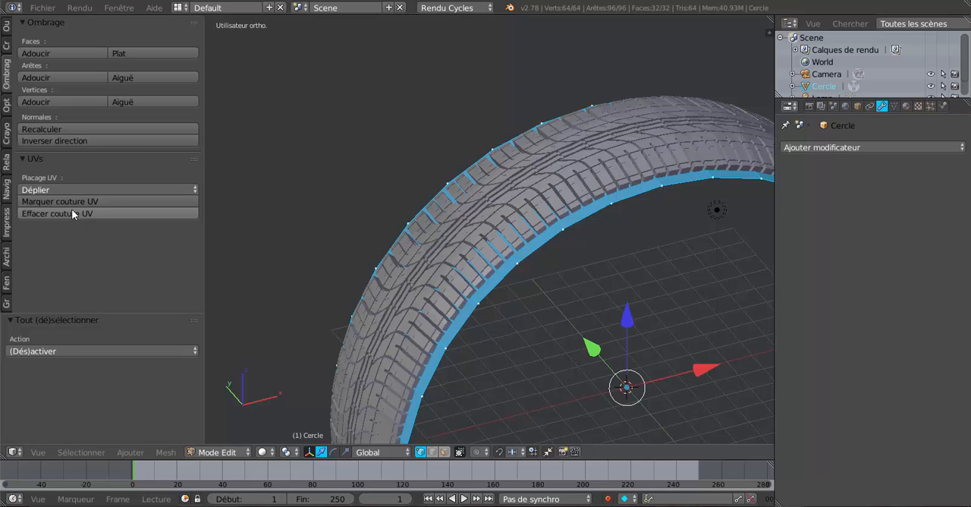
click(47, 141)
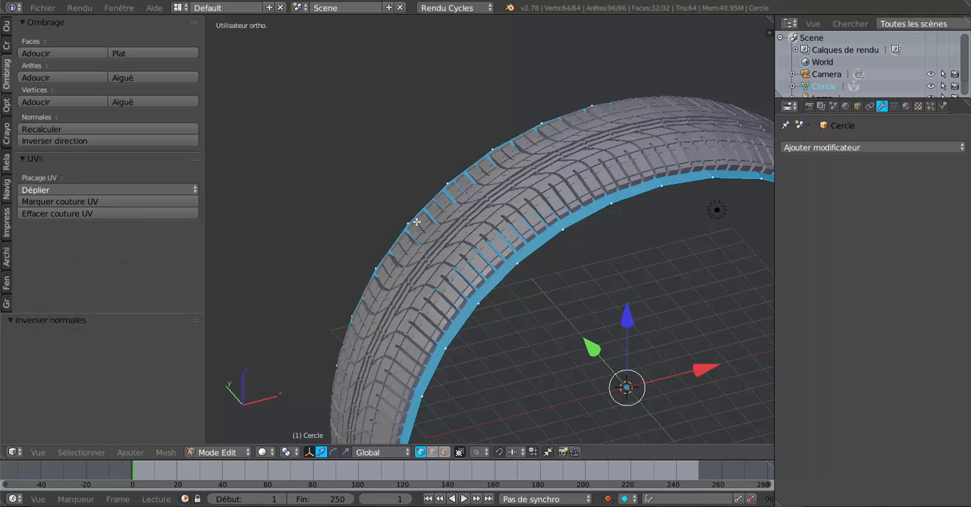
key(a)
- Select the entire band and scale it uniformly by about 0.988 so it sits just inside the tread
scroll(569, 269, down, 2)
middle_drag(570, 269, 533, 232)
scroll(561, 251, up, 3)
middle_drag(572, 256, 568, 253)
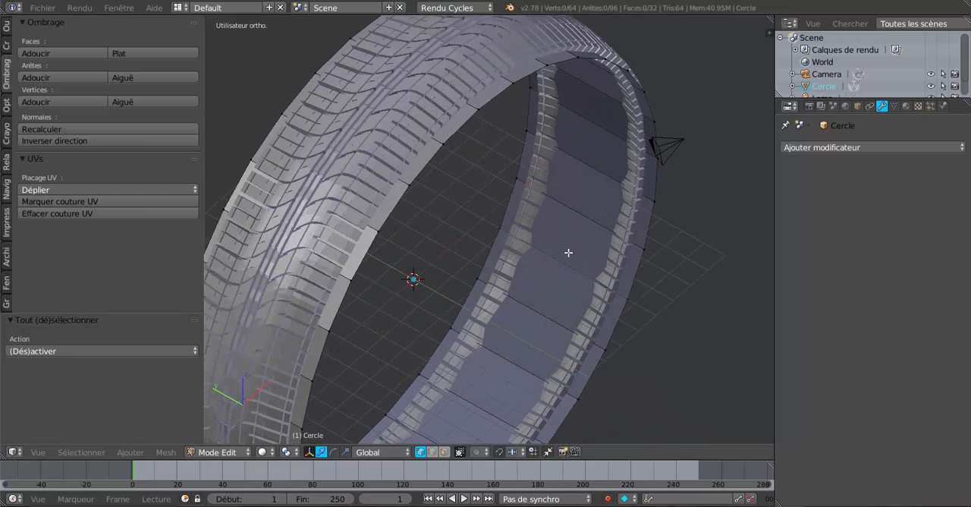
middle_drag(656, 274, 651, 282)
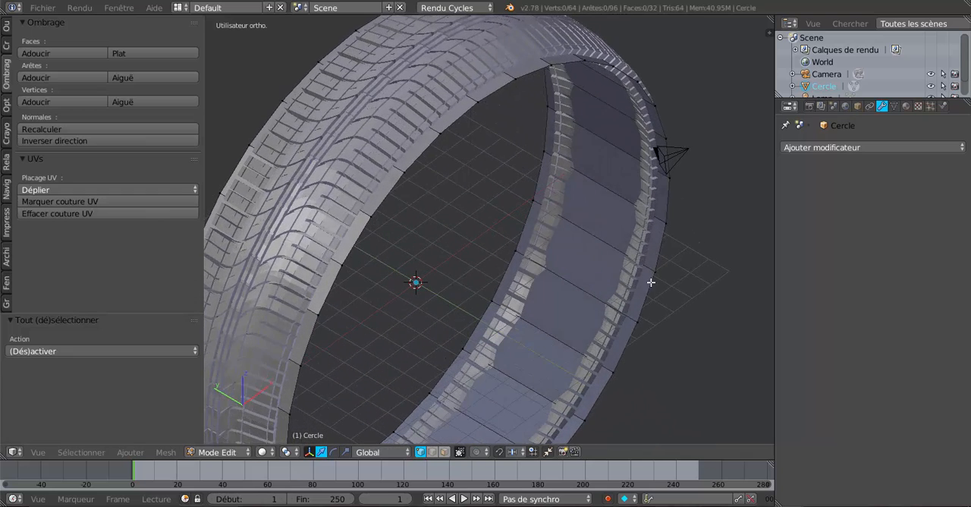
key(a)
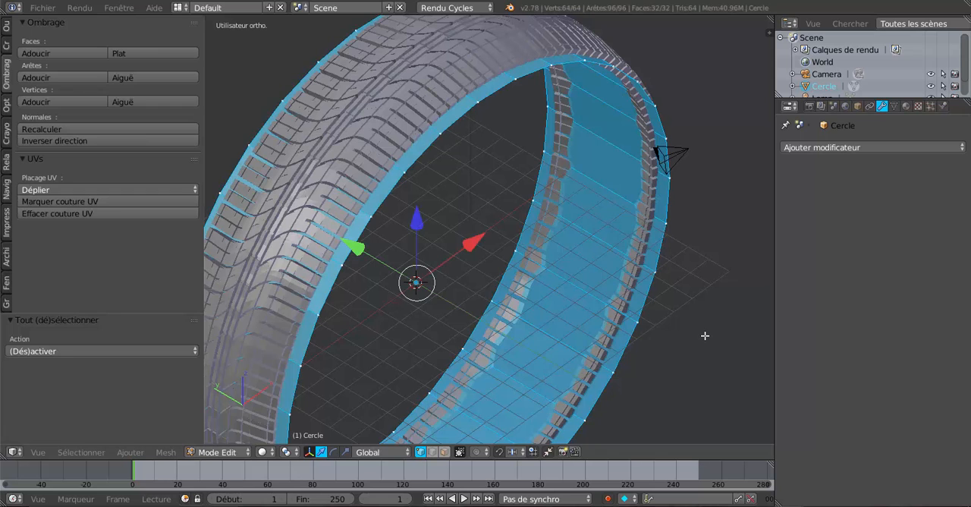
shift+middle_drag(705, 336, 644, 330)
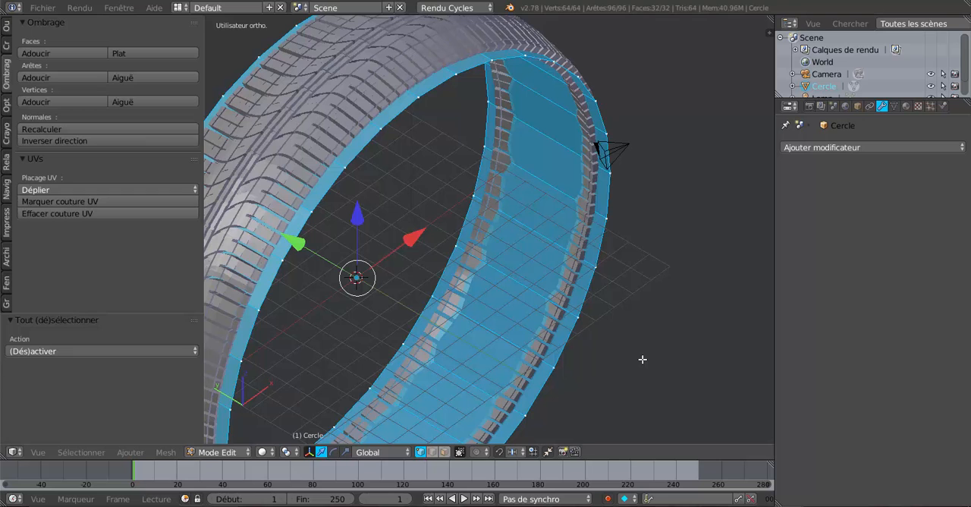
key(s)
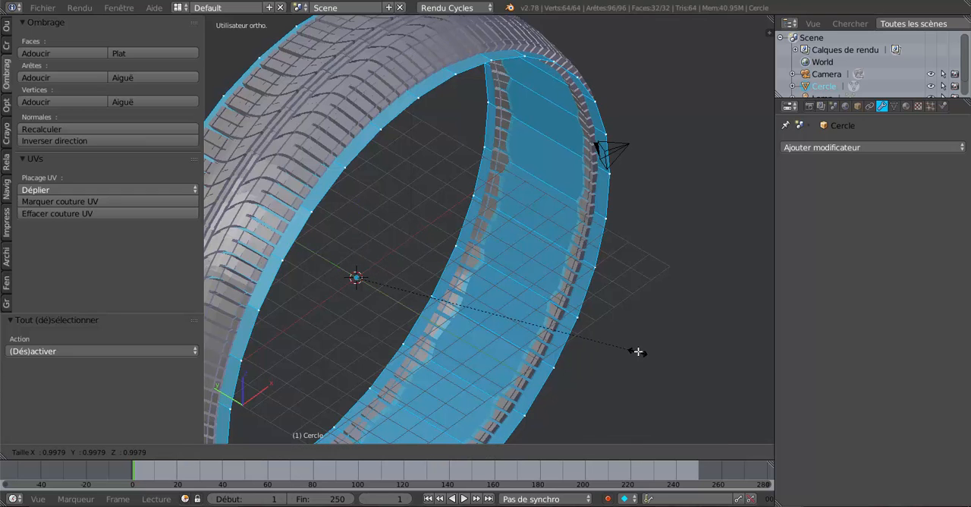
click(613, 324)
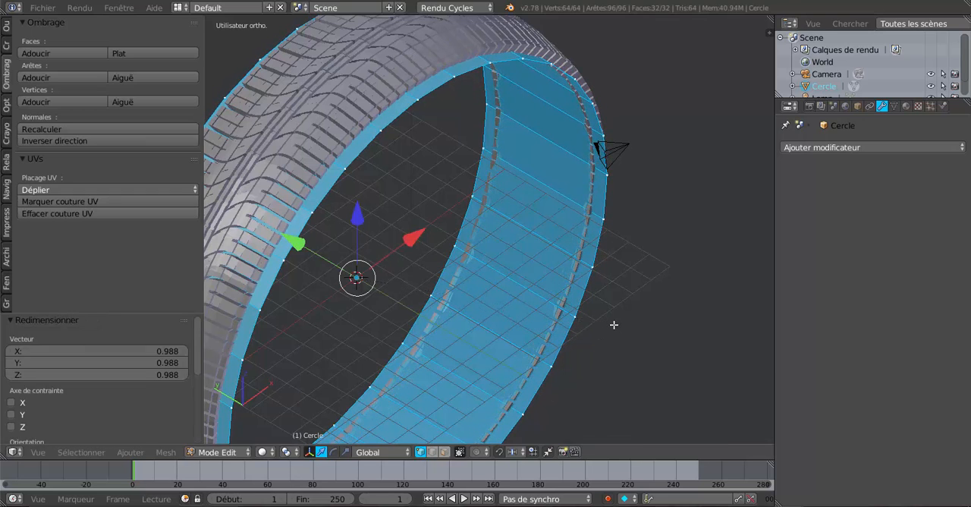
- Add one centred loop cut around the band and scale the new loop outward by about 1.036 towards the tread
middle_drag(575, 185, 572, 271)
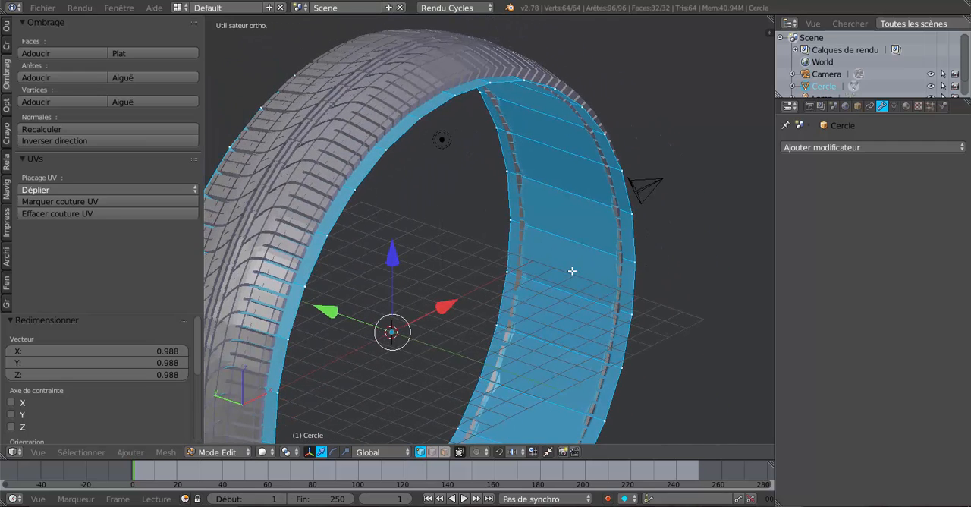
key(ctrl+r)
click(573, 216)
right_click(573, 215)
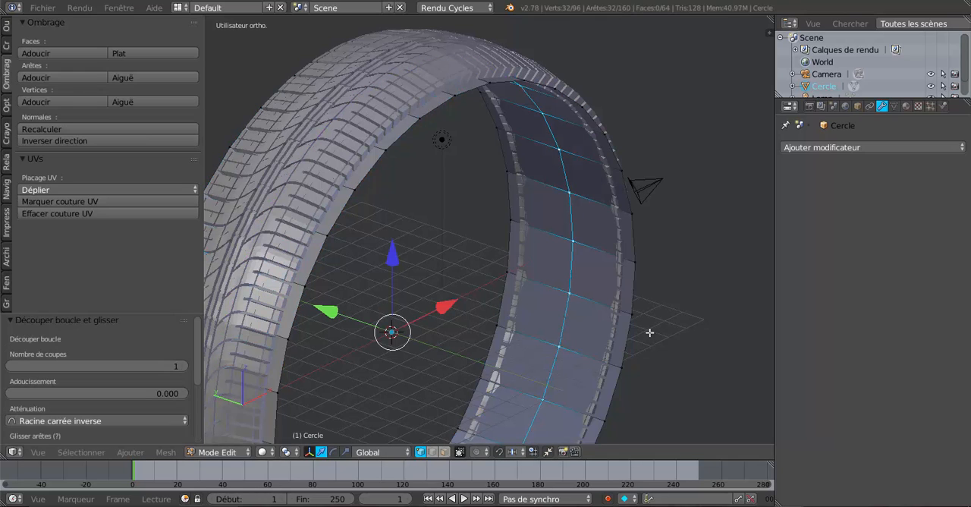
key(s)
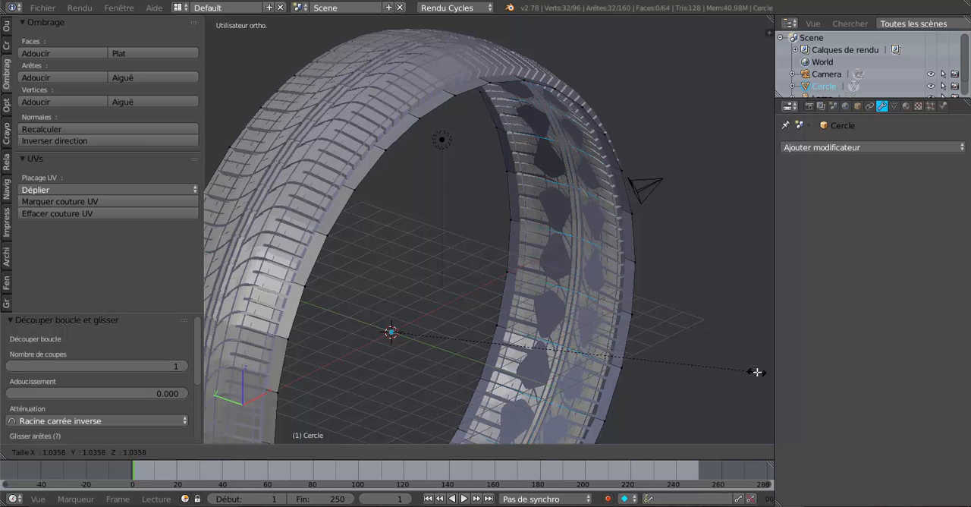
click(757, 372)
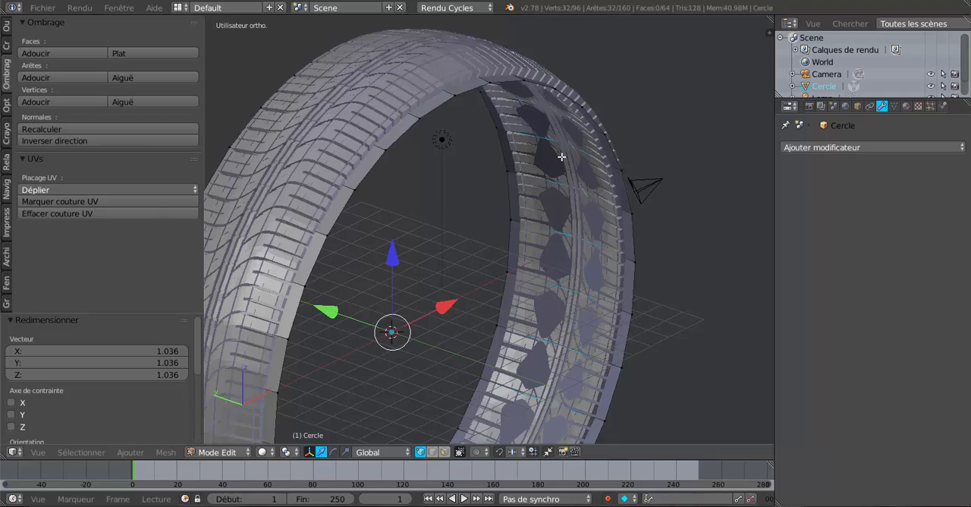
- Add one more loop cut around each half of the band, on either side of the central loop
middle_drag(587, 281, 371, 231)
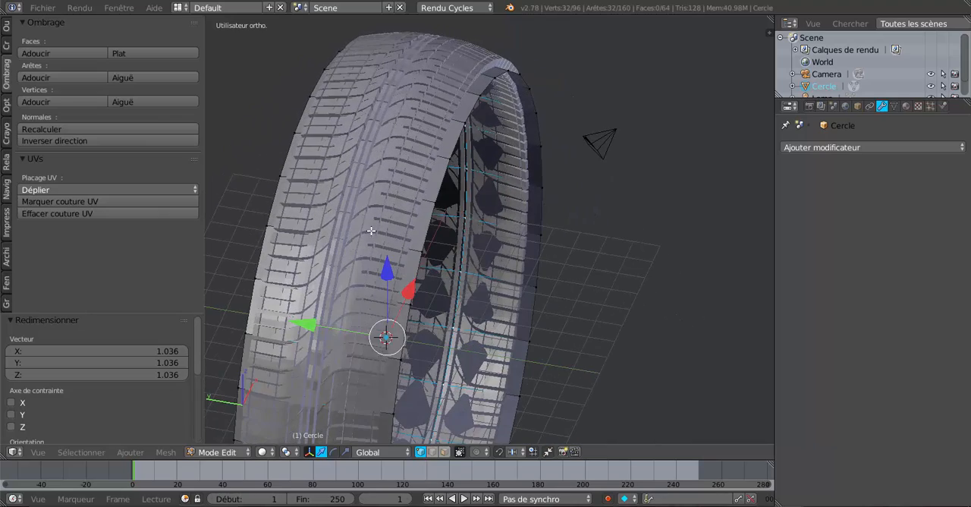
middle_drag(356, 185, 494, 251)
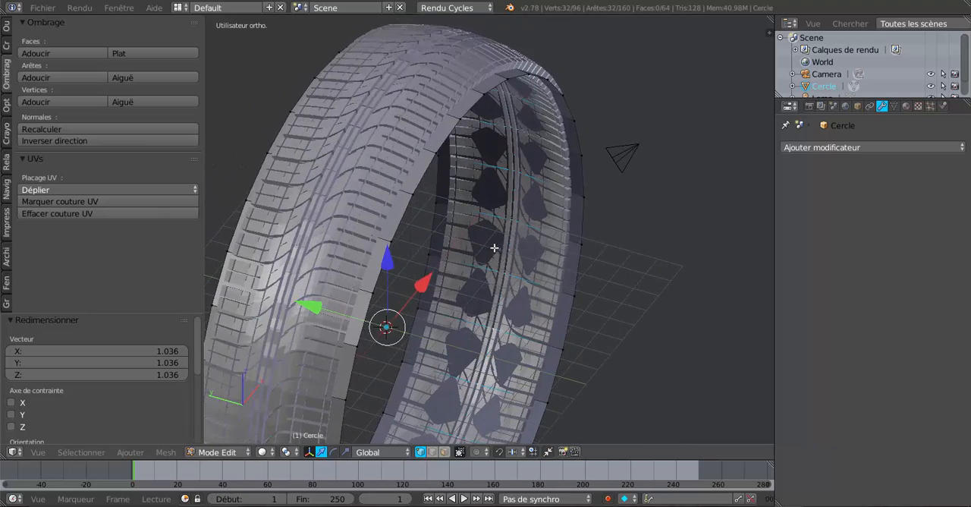
key(ctrl+r)
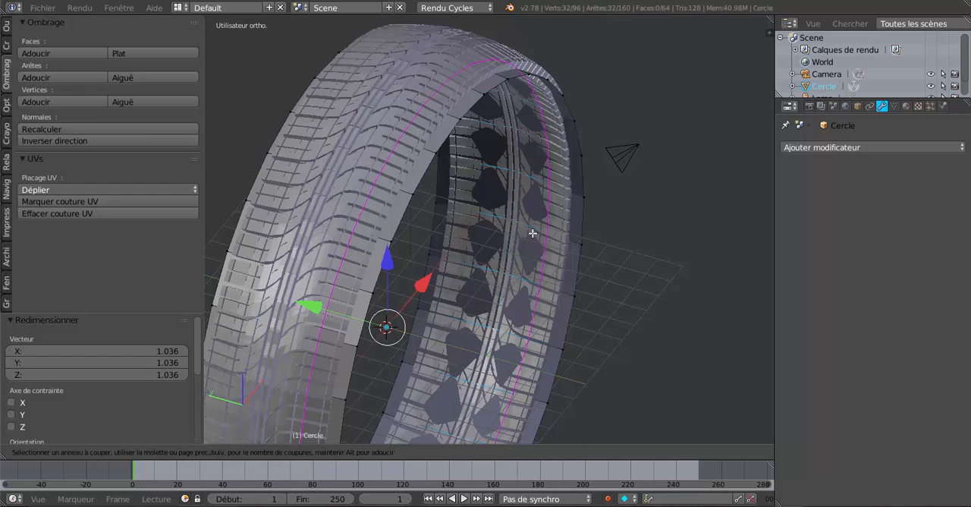
click(533, 233)
click(532, 233)
click(533, 233)
key(ctrl+r)
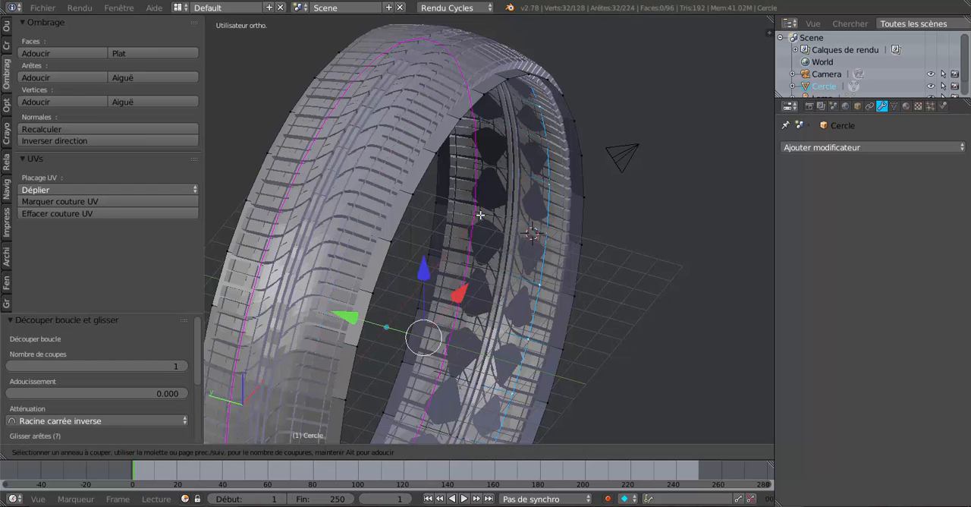
click(480, 216)
click(480, 215)
- Select the two intermediate edge loops together and scale them uniformly by about 1.007 to follow the tread's curve
scroll(549, 244, up, 1)
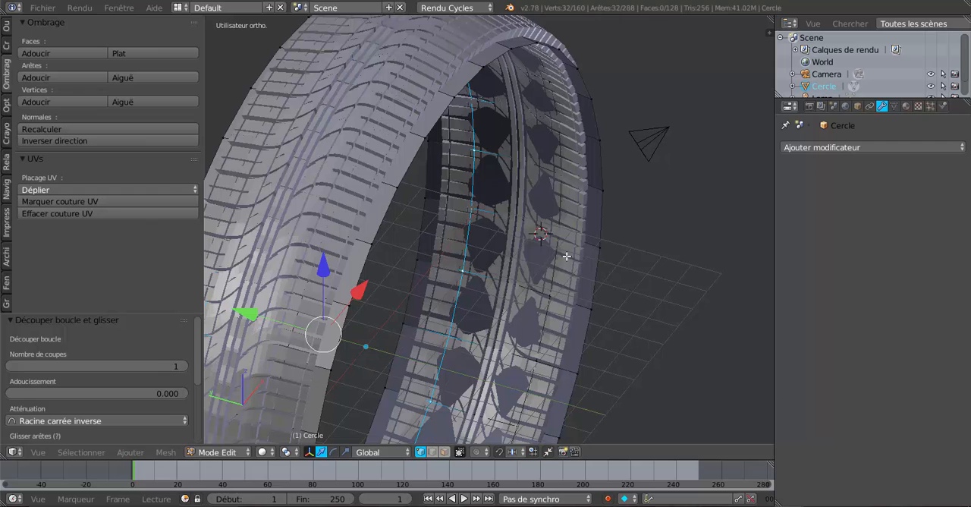
alt+shift+right_click(562, 216)
scroll(568, 249, down, 2)
middle_drag(598, 309, 588, 306)
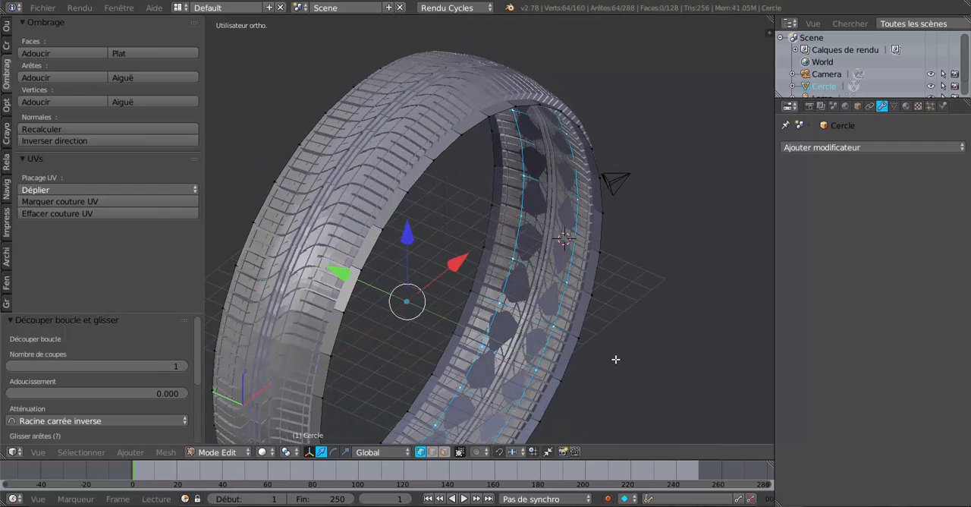
key(s)
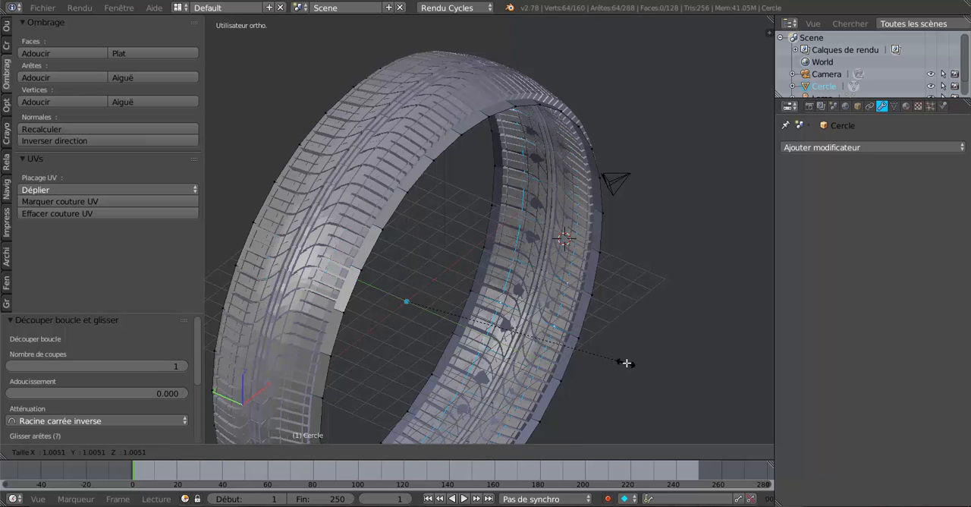
click(631, 364)
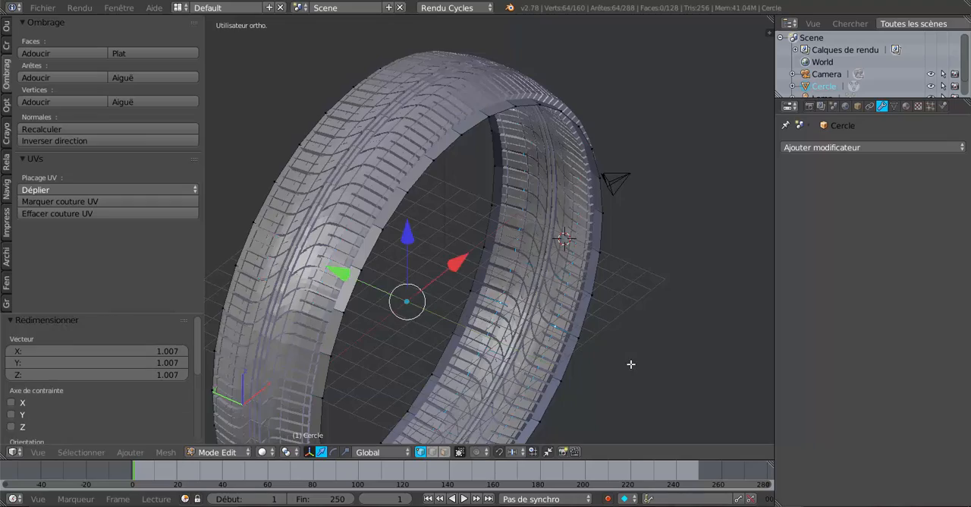
- Examine in Object Mode how the curved band fits inside the tread, then return to Edit Mode
middle_drag(630, 364, 661, 314)
key(Tab)
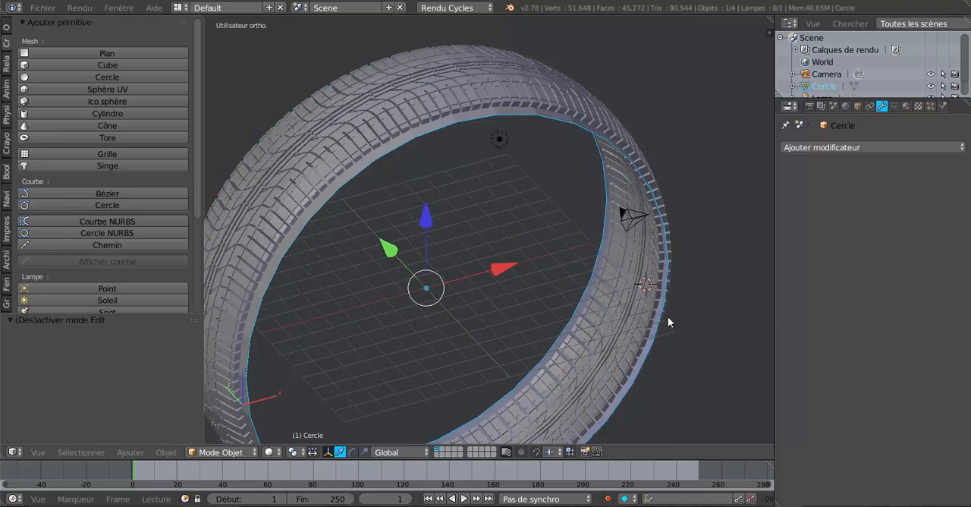
mouse_move(617, 253)
middle_down()
mouse_move(631, 275)
mouse_move(528, 260)
mouse_move(494, 275)
mouse_move(599, 257)
middle_up()
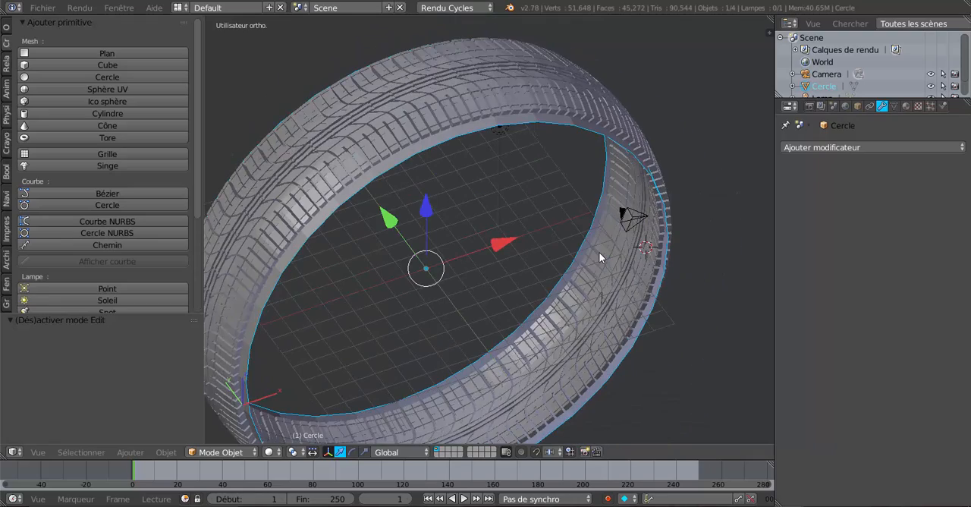
middle_drag(470, 150, 463, 106)
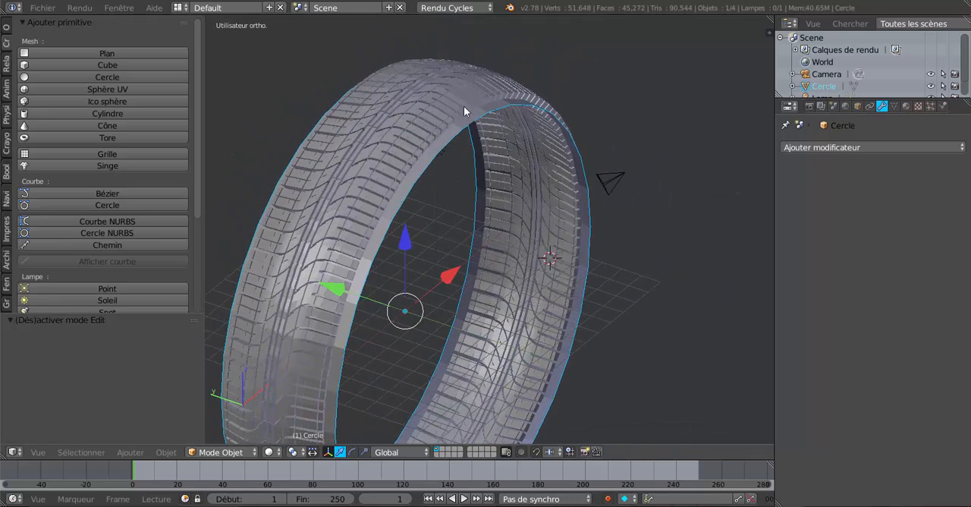
middle_drag(349, 288, 324, 259)
key(Tab)
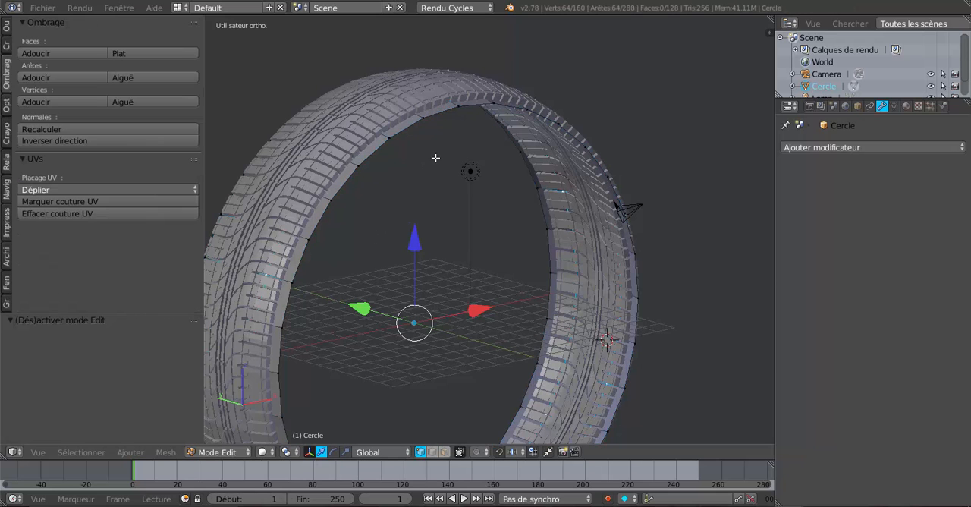
- Select both outer edge loops of the band and scale them along Y by about 0.869, closer to the tread's sides
middle_drag(455, 187, 455, 237)
alt+right_click(475, 141)
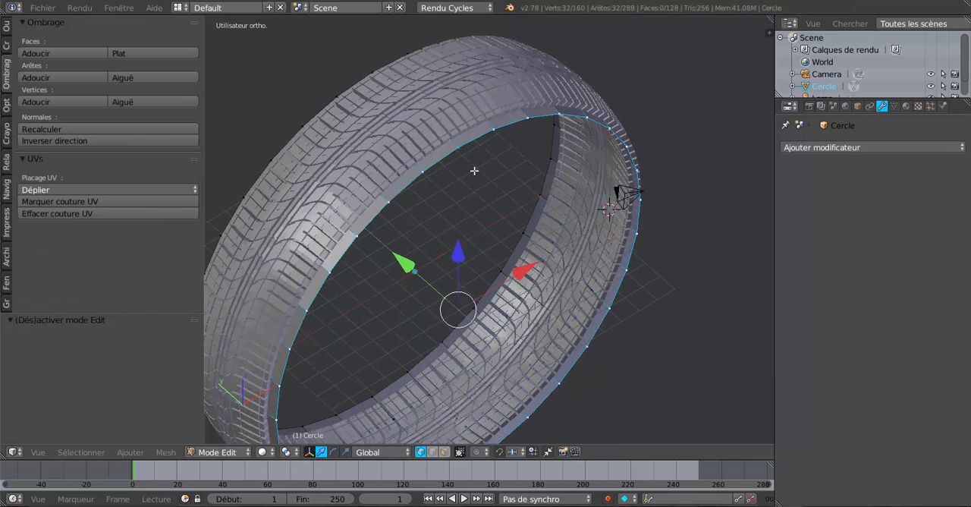
middle_drag(462, 194, 543, 211)
alt+shift+right_click(403, 240)
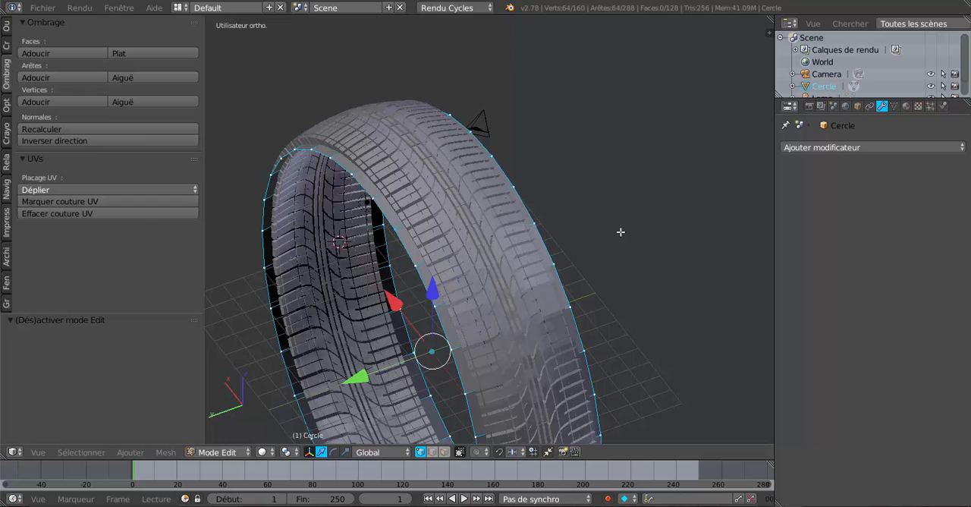
middle_drag(619, 230, 538, 232)
middle_drag(547, 263, 546, 259)
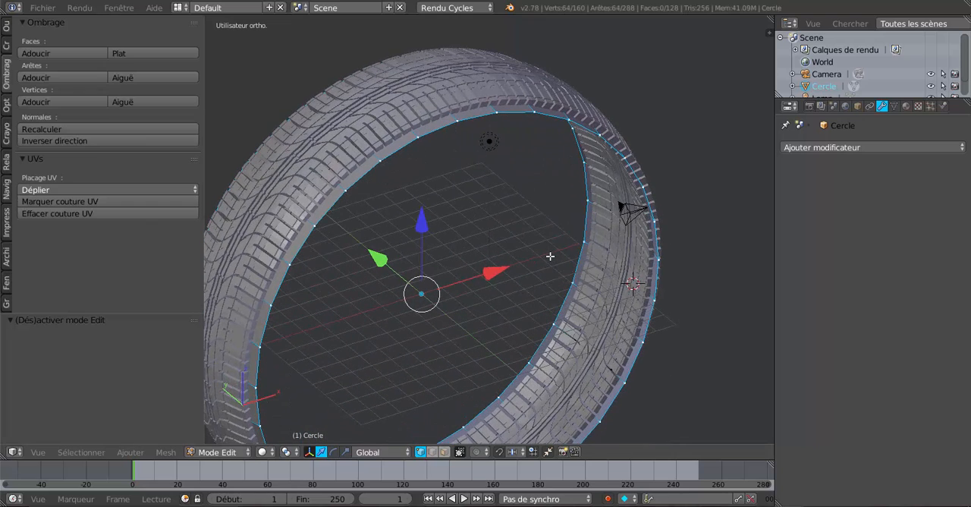
middle_drag(552, 244, 600, 283)
shift+middle_drag(622, 253, 658, 189)
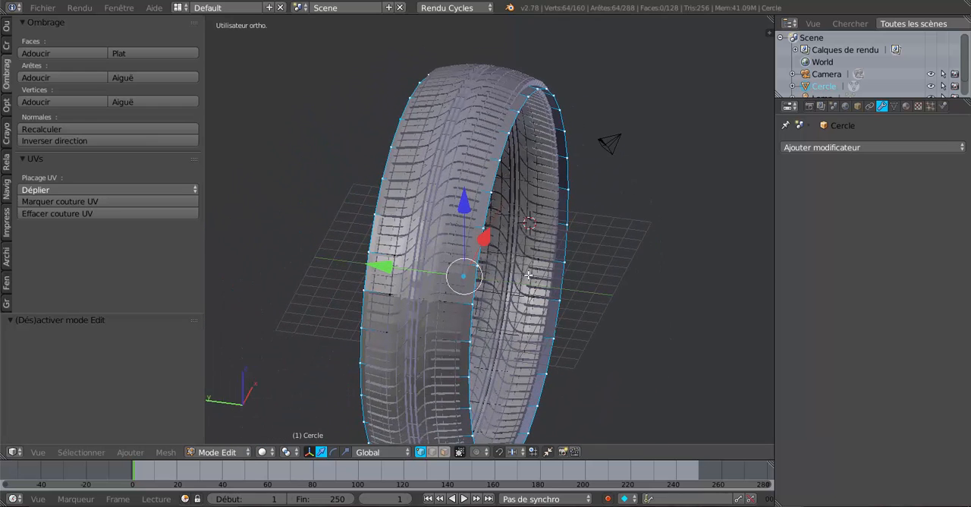
click(345, 452)
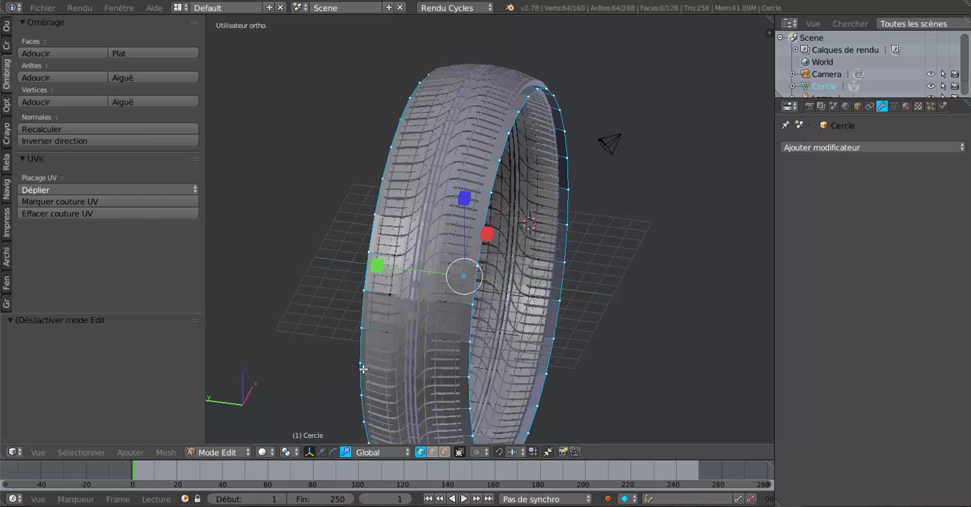
drag(379, 265, 393, 263)
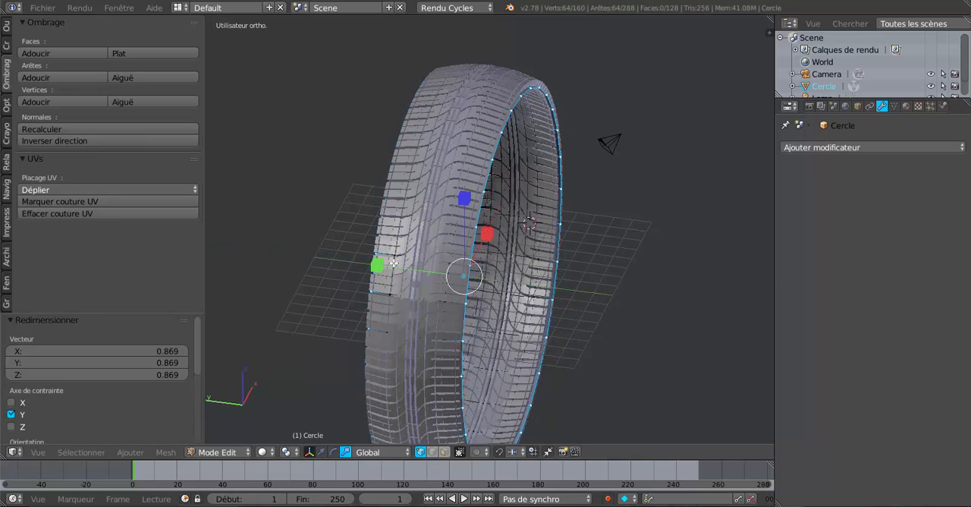
- Extrude both outer edge loops and scale the new rings inward by about 0.962 to start the sidewalls
middle_drag(575, 265, 599, 326)
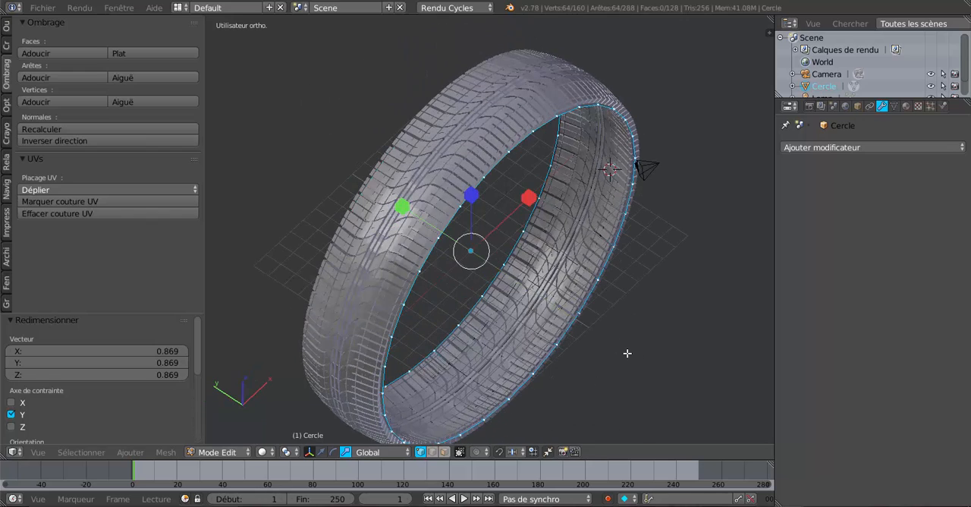
key(e)
key(s)
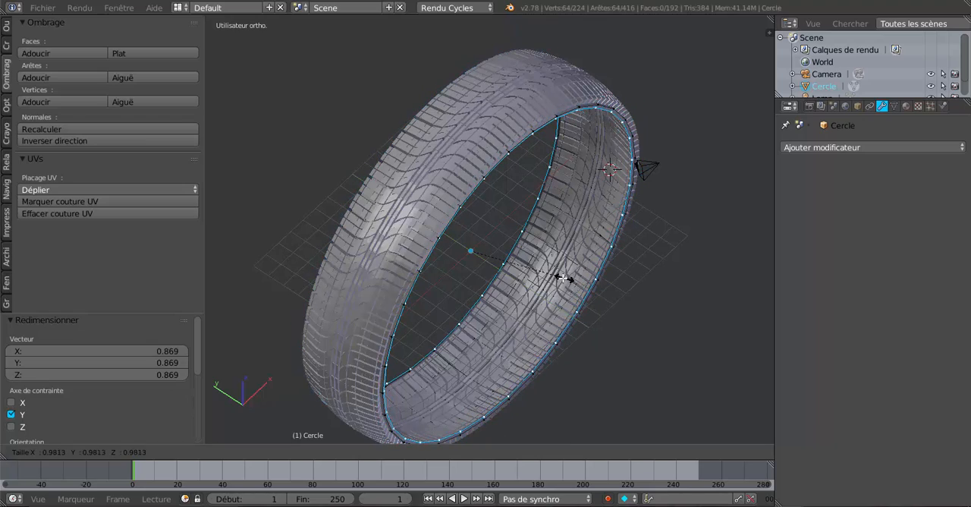
click(559, 276)
- Spread the two extruded sidewall rings apart by scaling them along Y by about 1.088
middle_drag(557, 273, 551, 223)
middle_drag(508, 289, 509, 310)
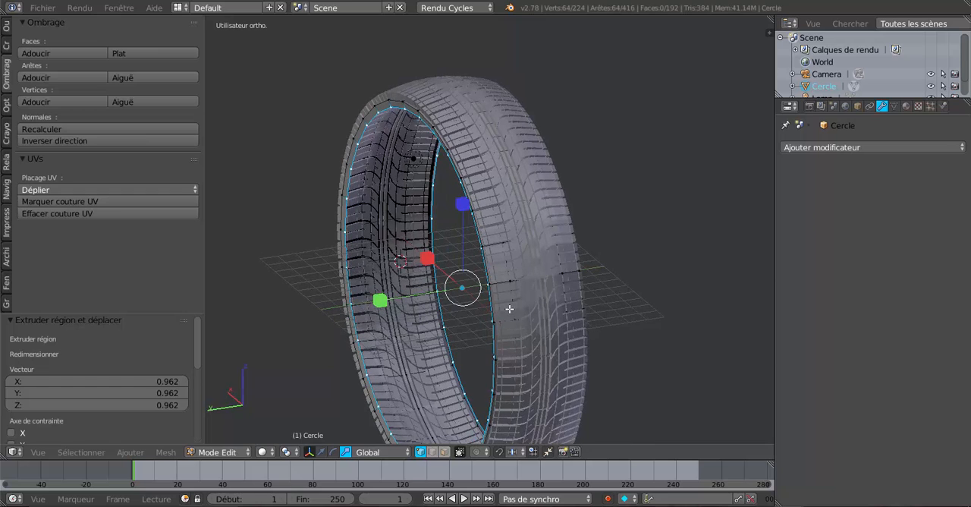
drag(378, 300, 371, 305)
middle_drag(443, 306, 497, 328)
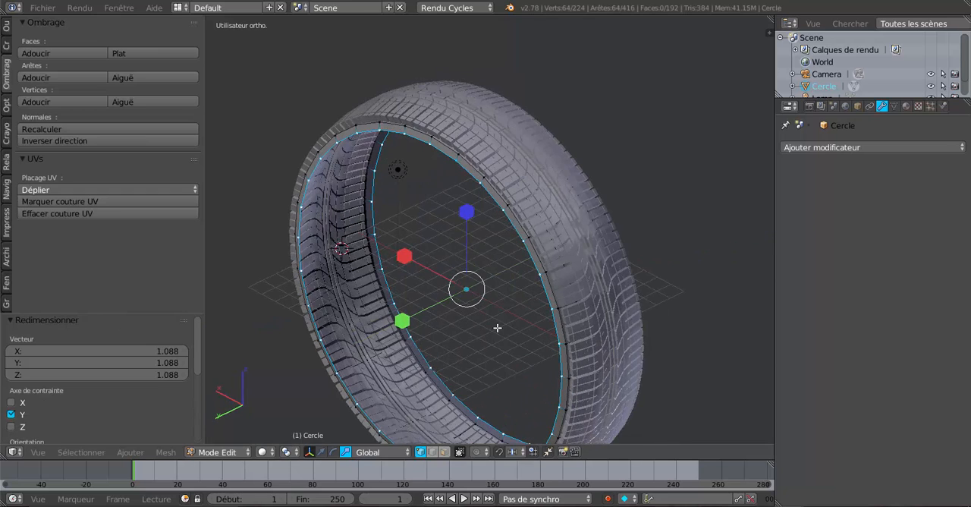
- Scale both extruded sidewall rings up very slightly on all axes and return to Object Mode
mouse_move(616, 337)
middle_down()
mouse_move(528, 329)
mouse_move(599, 331)
middle_up()
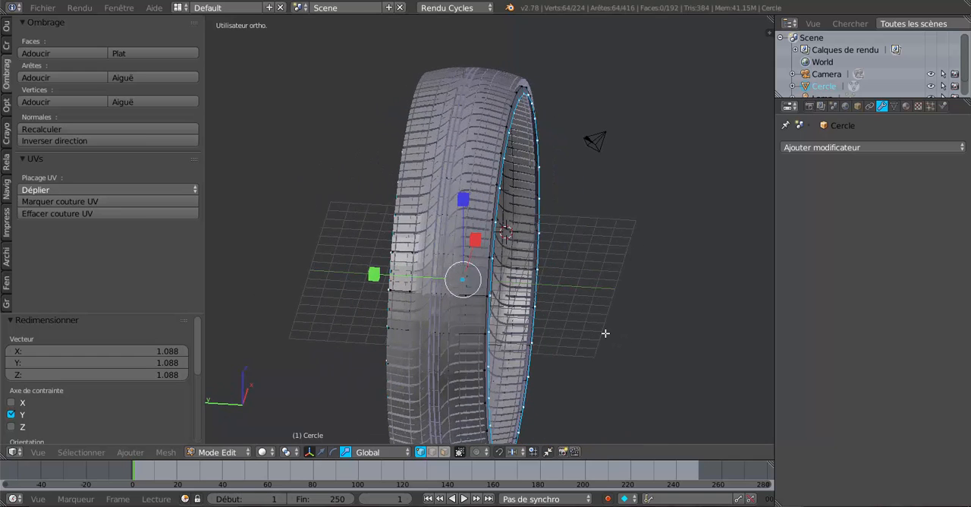
key(s)
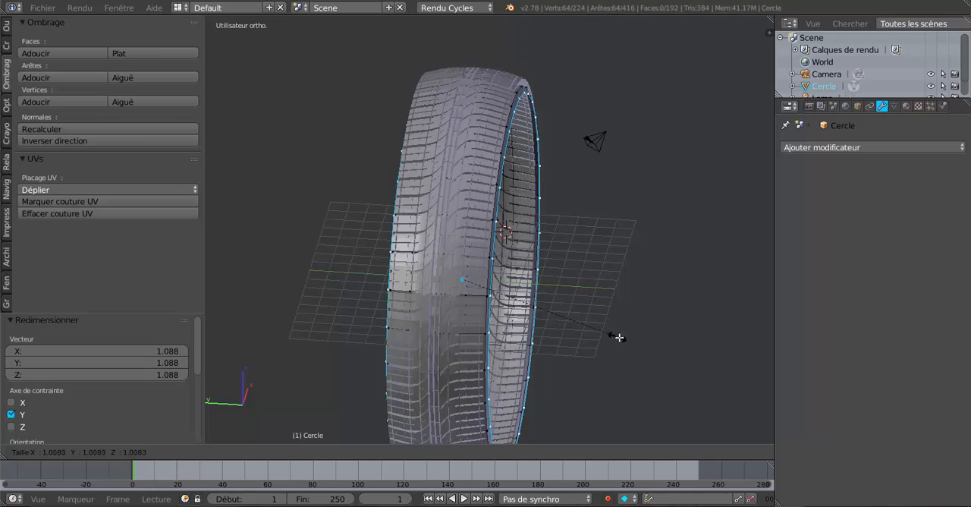
click(628, 340)
key(Tab)
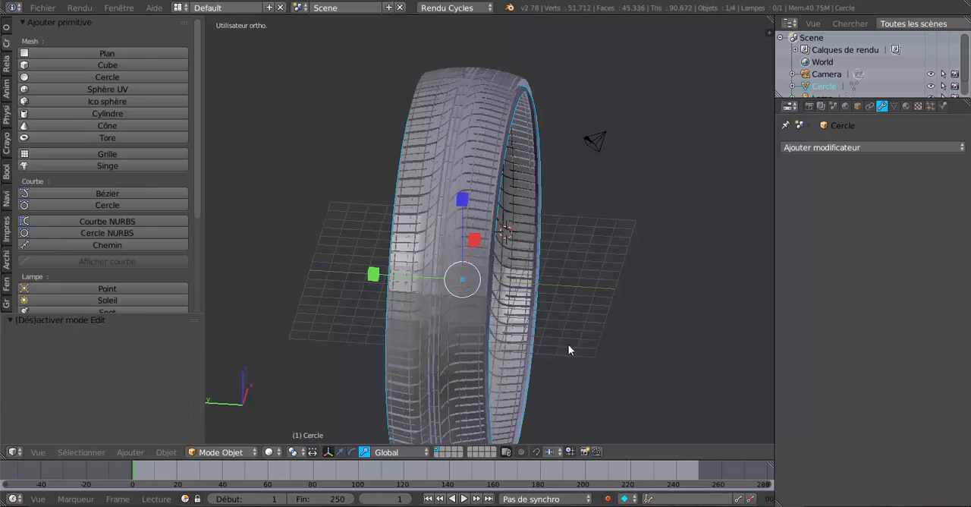
middle_drag(568, 344, 546, 372)
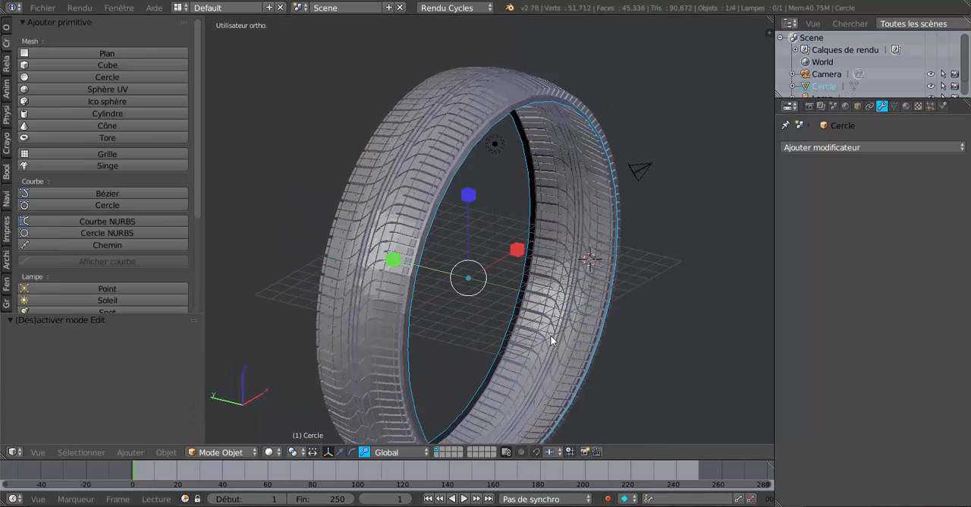
- Add a Subdivision Surface modifier to the band and set its view subdivisions to 2
click(850, 148)
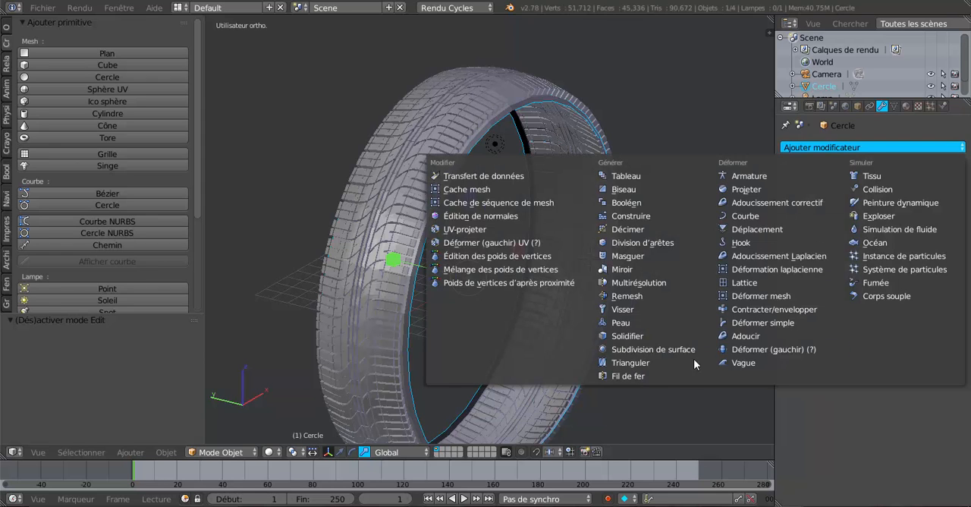
click(645, 349)
click(861, 232)
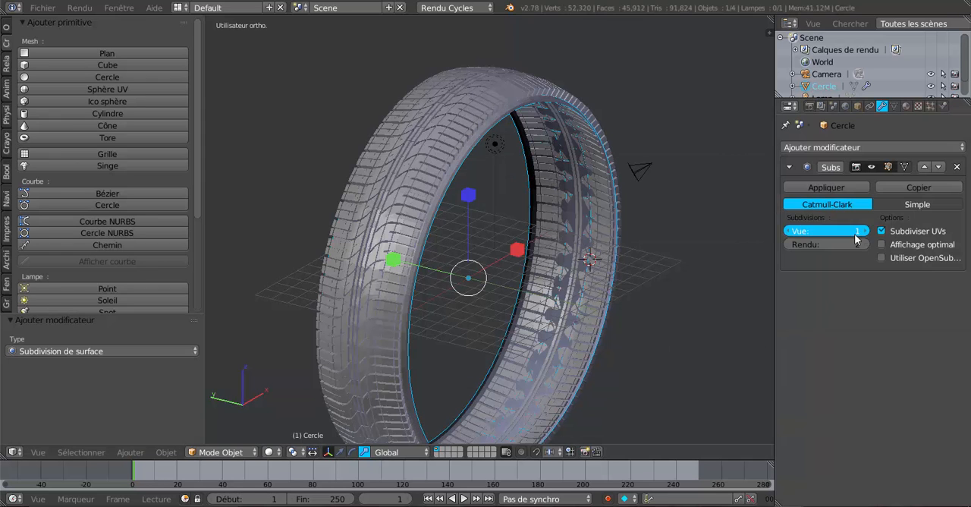
middle_drag(546, 280, 591, 217)
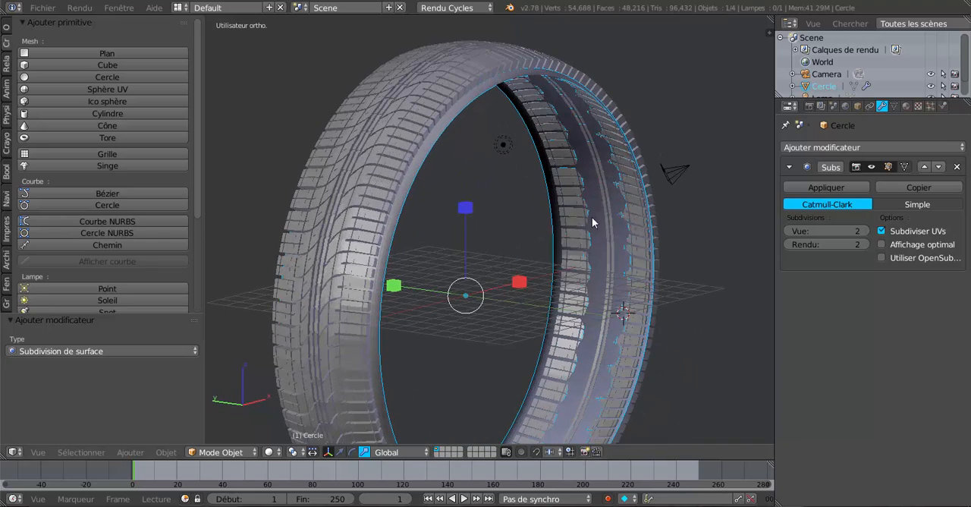
middle_drag(617, 254, 678, 263)
- Compare how the band overlaps the tread's inner side in Edit Mode at view subdivision levels 0, 1 and 2, ending at 0
key(Tab)
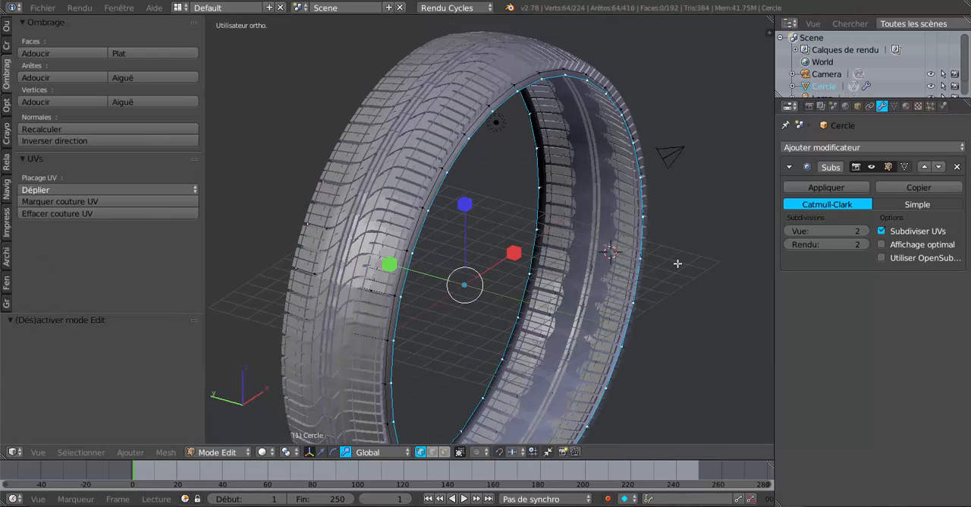
scroll(678, 263, up, 5)
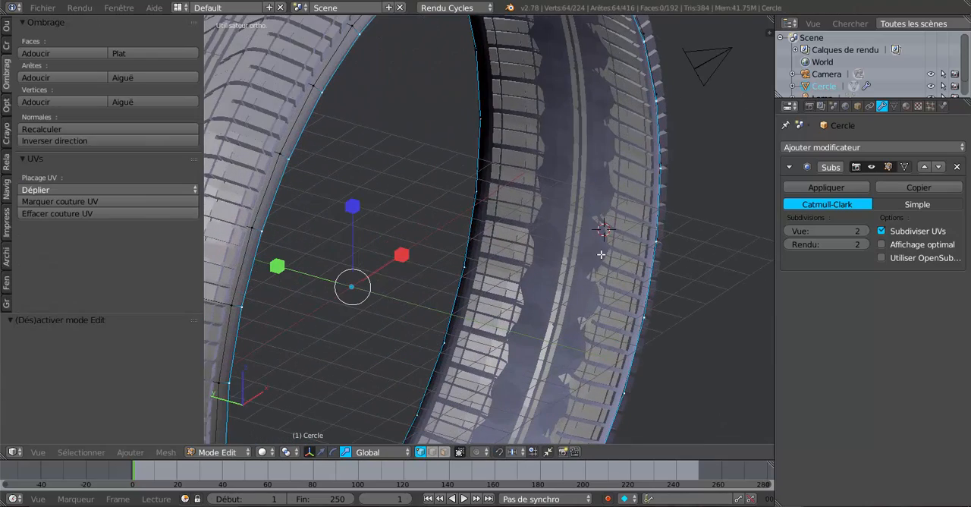
click(791, 232)
click(791, 232)
middle_drag(667, 256, 603, 236)
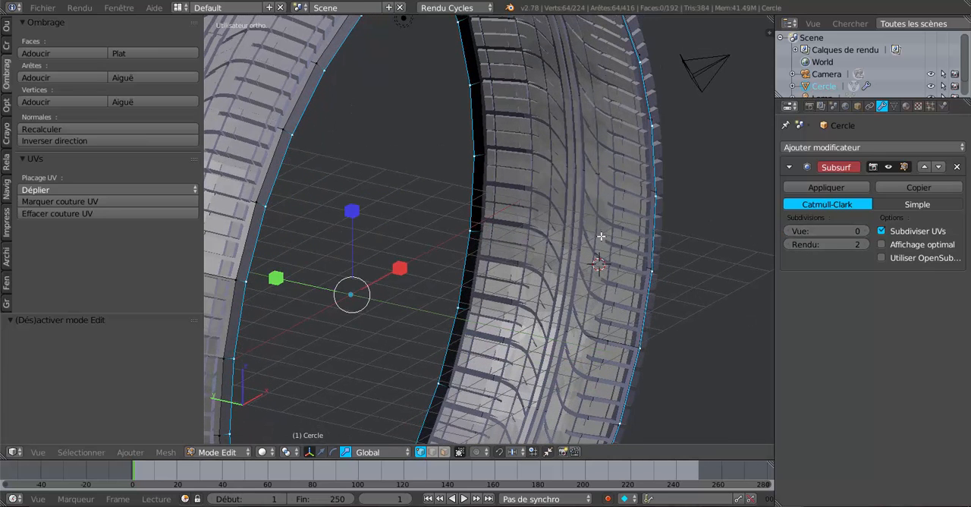
scroll(601, 235, up, 1)
middle_drag(601, 238, 662, 249)
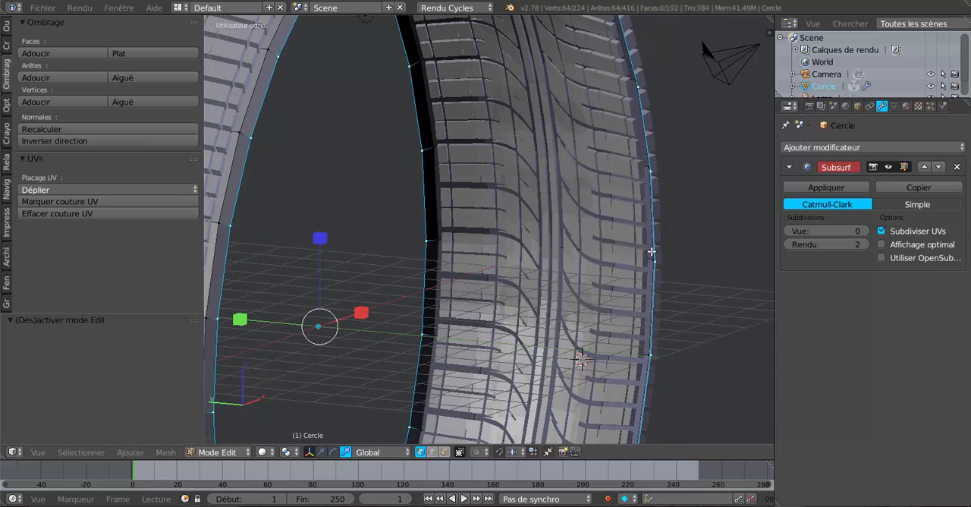
click(862, 233)
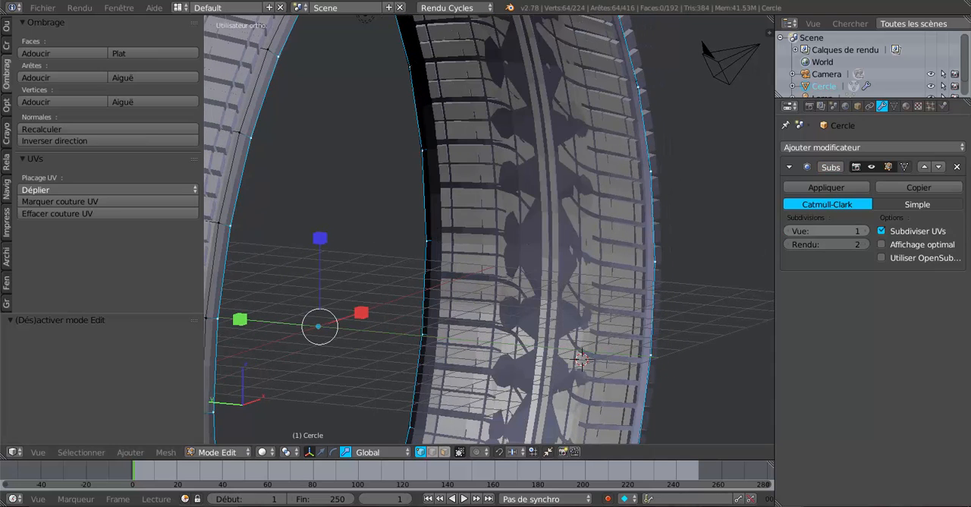
click(861, 233)
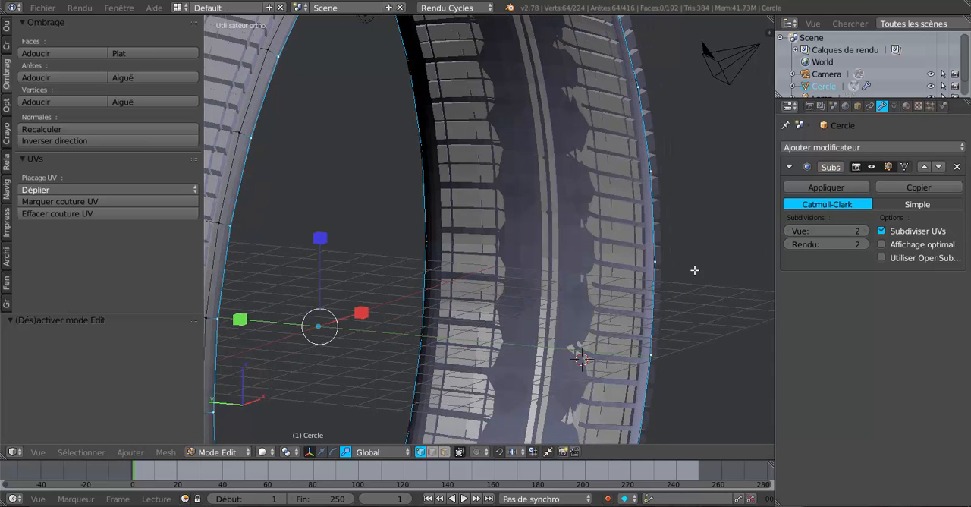
click(788, 230)
click(788, 230)
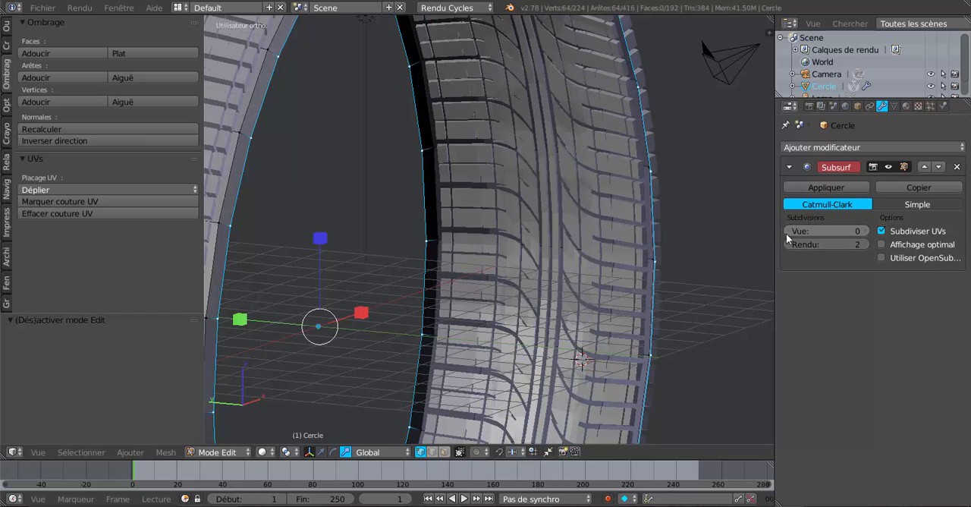
middle_drag(668, 266, 619, 266)
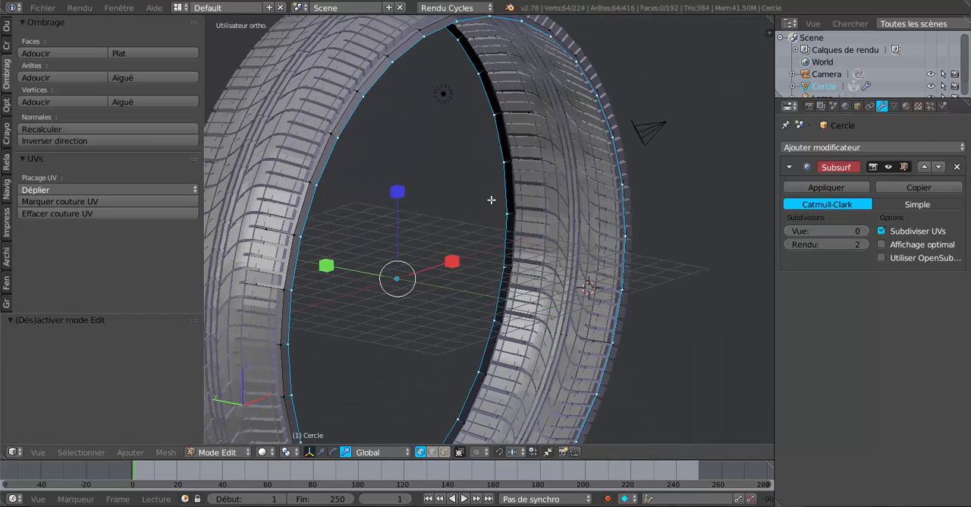
- Hide the tread object to isolate the band, then select the band and enter Edit Mode
right_click(323, 92)
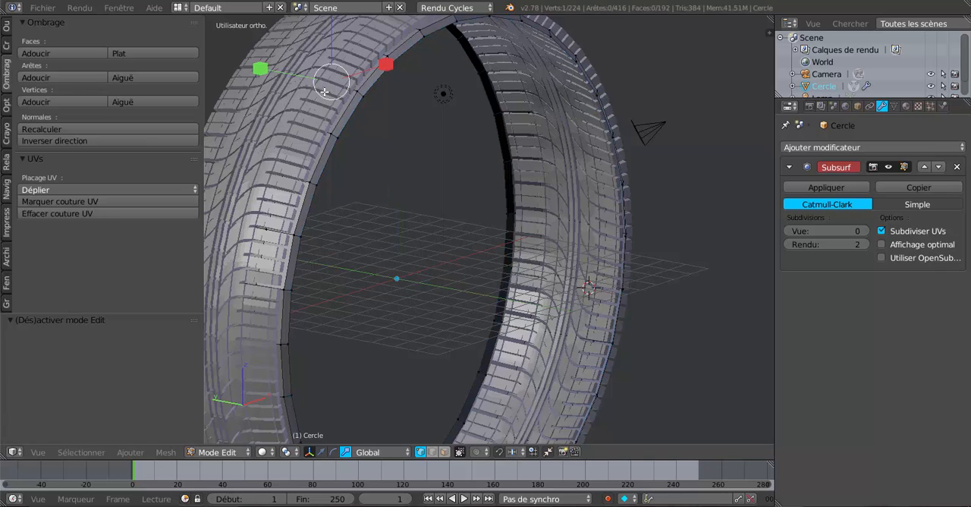
scroll(531, 161, down, 1)
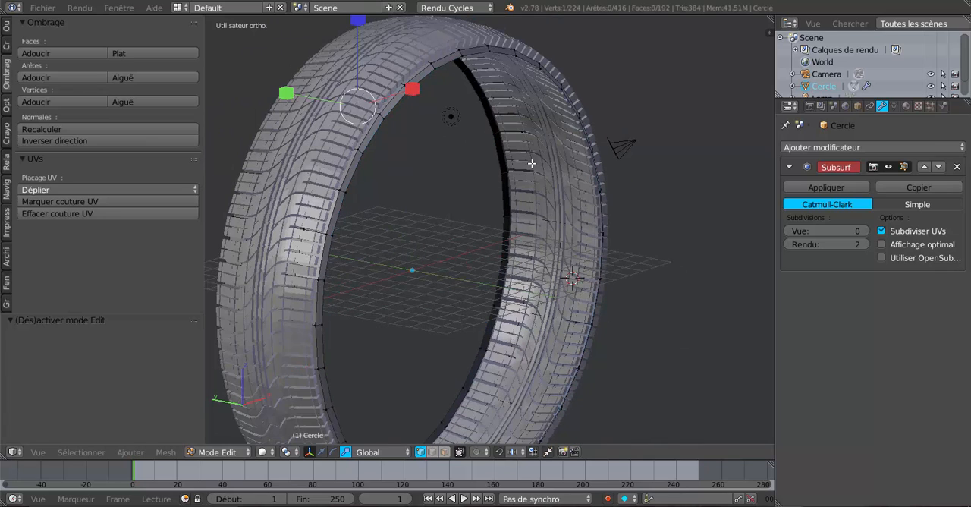
key(Tab)
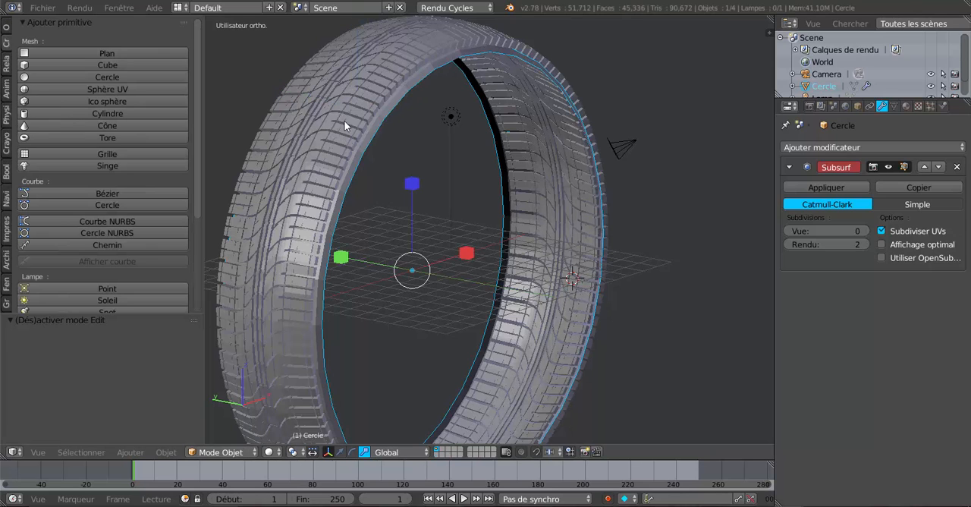
right_click(345, 119)
key(h)
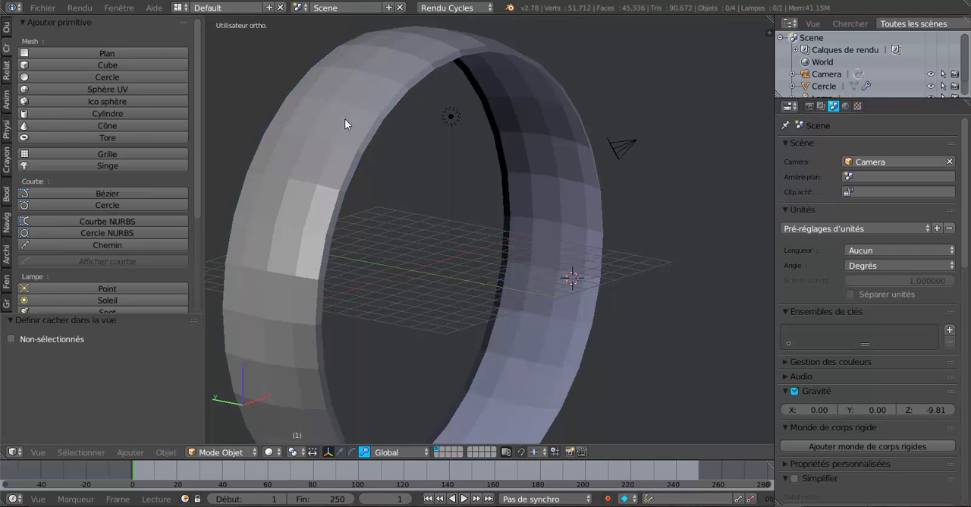
right_click(345, 118)
key(Tab)
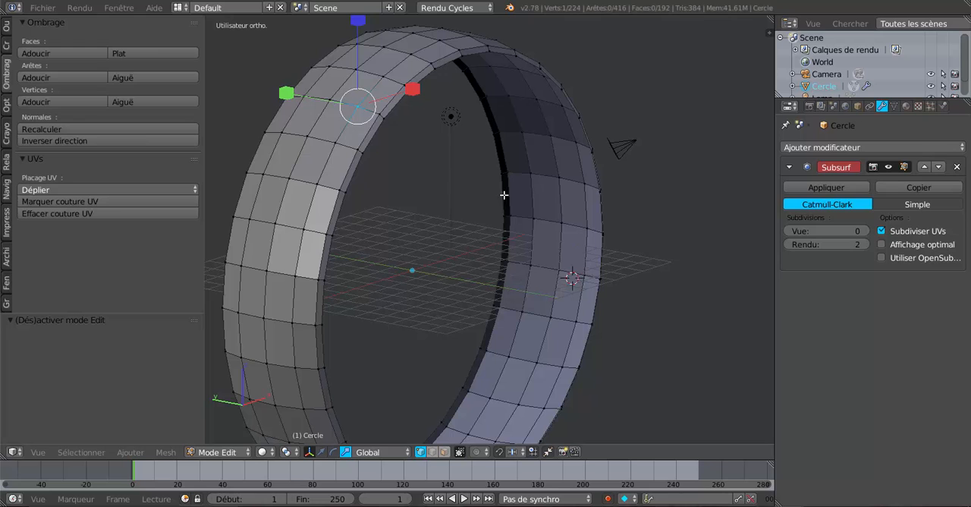
- Select the edge loop running around the middle of the band, then unhide the tread in Object Mode
scroll(581, 235, up, 3)
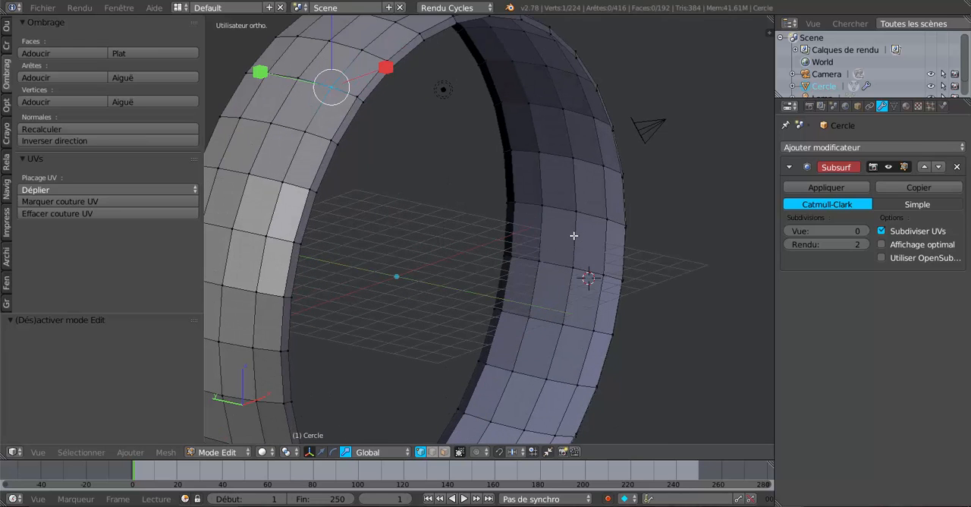
alt+right_click(578, 193)
scroll(581, 204, down, 1)
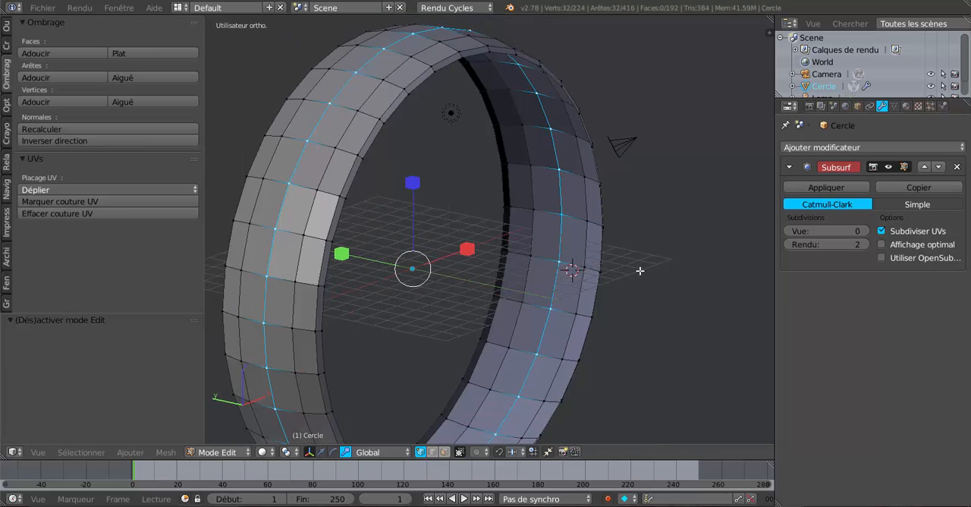
key(Tab)
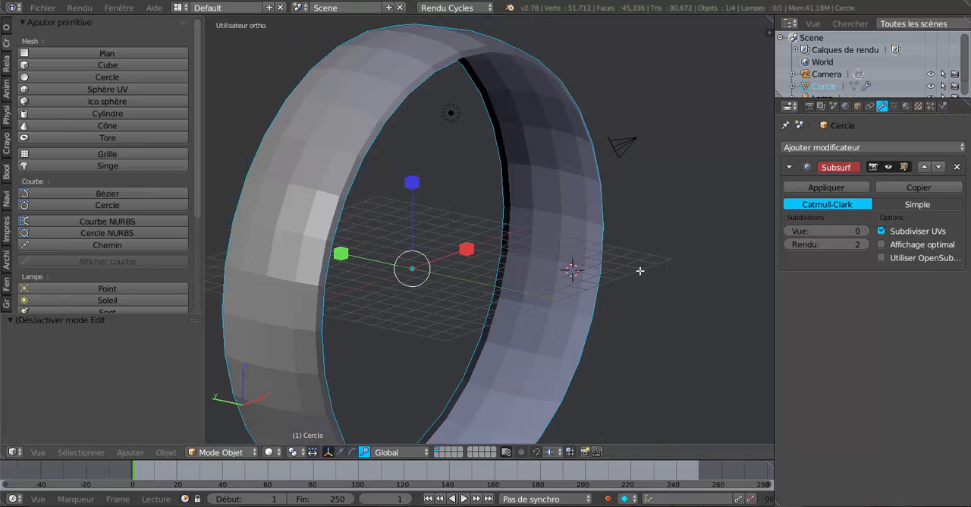
key(alt+h)
click(640, 271)
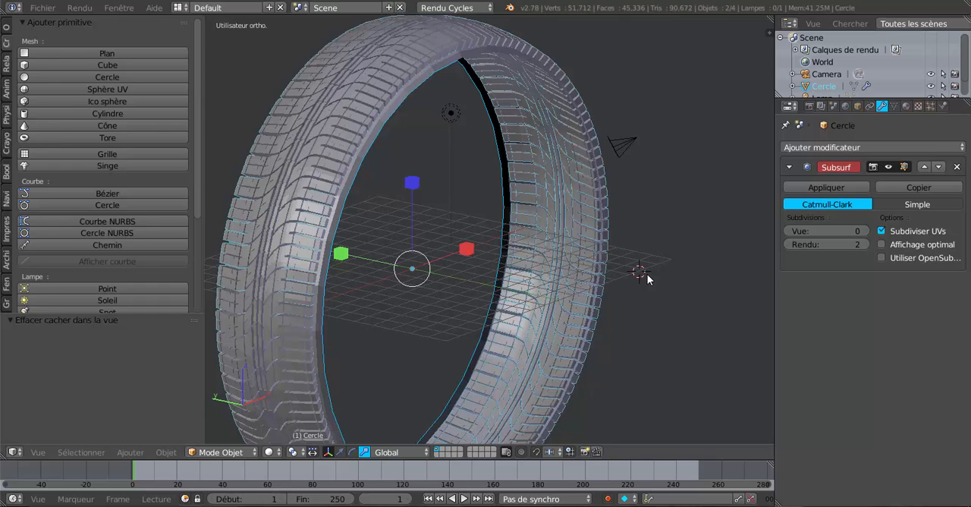
- Set the view subdivisions back to 2 and scale the band's middle edge loop by about 1.005 in Edit Mode
key(Tab)
middle_drag(642, 275, 635, 272)
scroll(626, 299, up, 2)
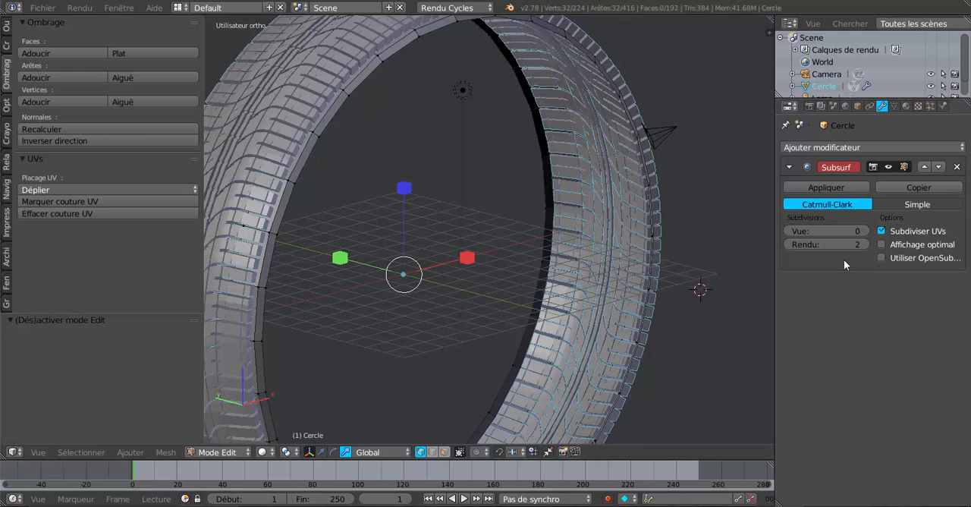
click(866, 232)
click(866, 232)
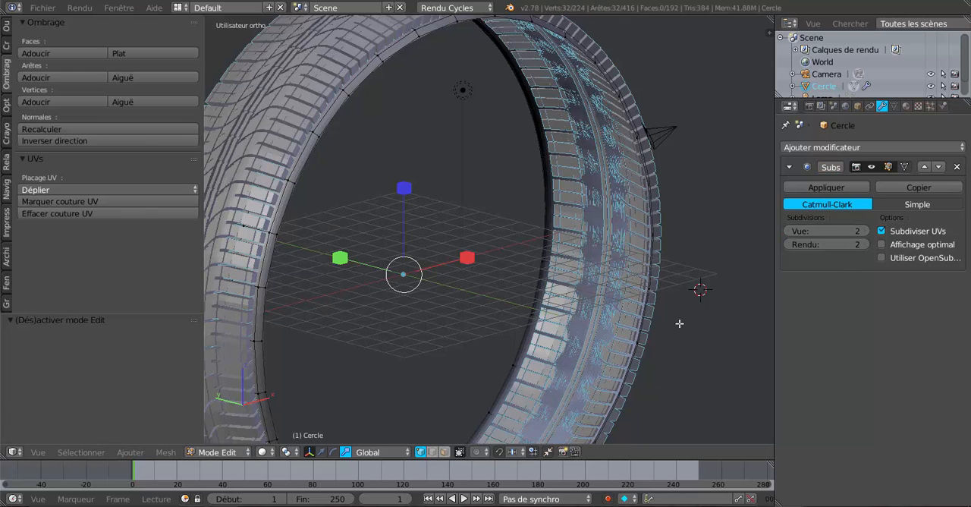
key(s)
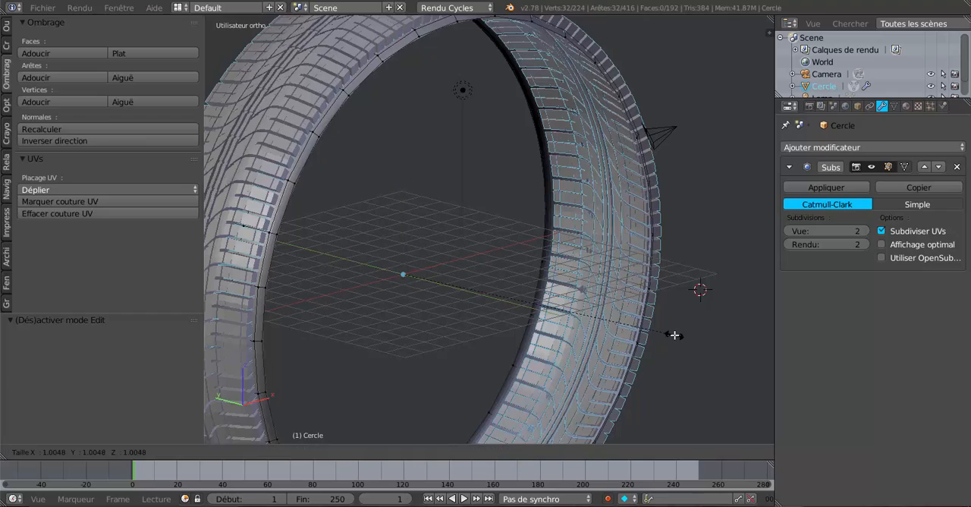
click(674, 334)
scroll(635, 284, down, 4)
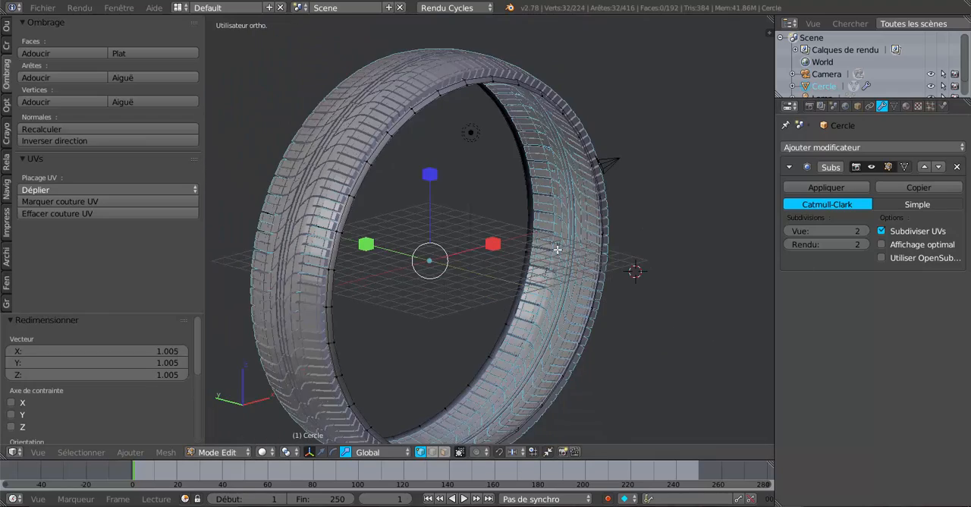
- Select the innermost edge loops of both sidewalls together
middle_drag(635, 284, 594, 342)
key(Left)
scroll(500, 231, up, 2)
alt+right_click(476, 177)
alt+scroll(472, 196, down, 1)
scroll(455, 220, down, 4)
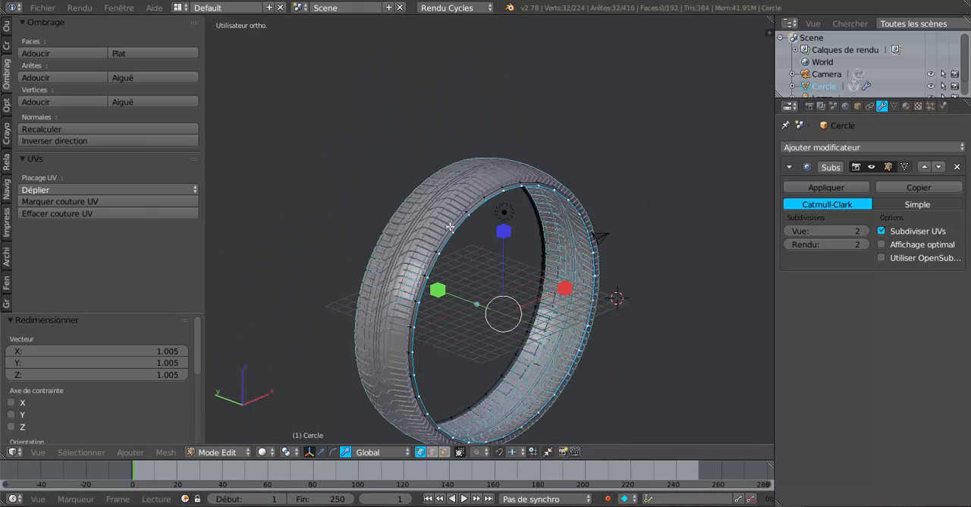
middle_drag(450, 227, 515, 265)
scroll(485, 244, up, 3)
alt+shift+right_click(474, 235)
scroll(481, 245, down, 4)
- Extrude both sidewall loops inward at a scale of about 0.950 and spread them along Y by about 1.096
scroll(555, 272, up, 3)
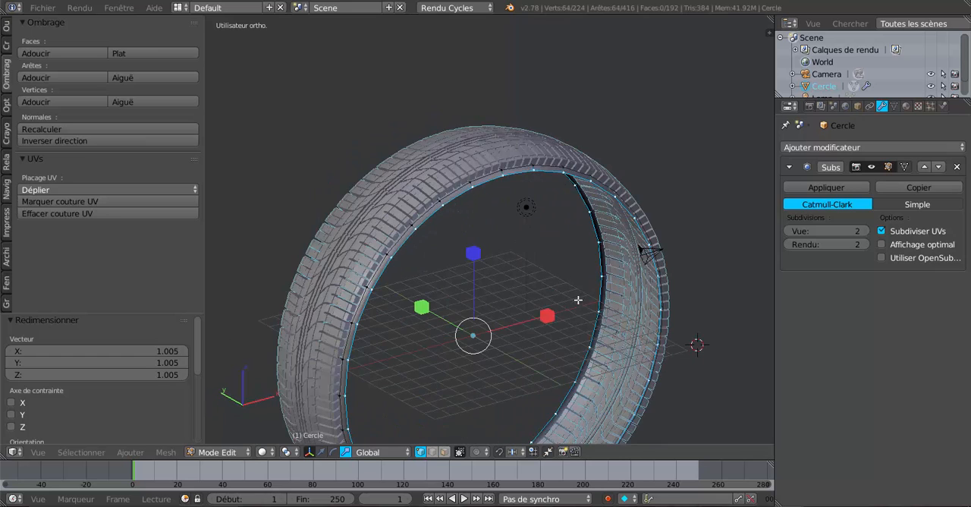
key(e)
key(s)
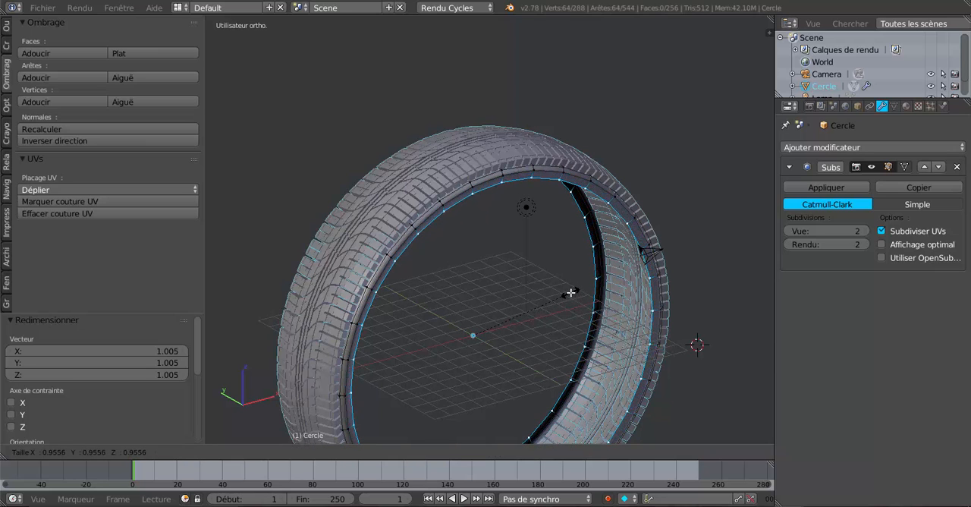
click(571, 292)
middle_drag(590, 297, 625, 297)
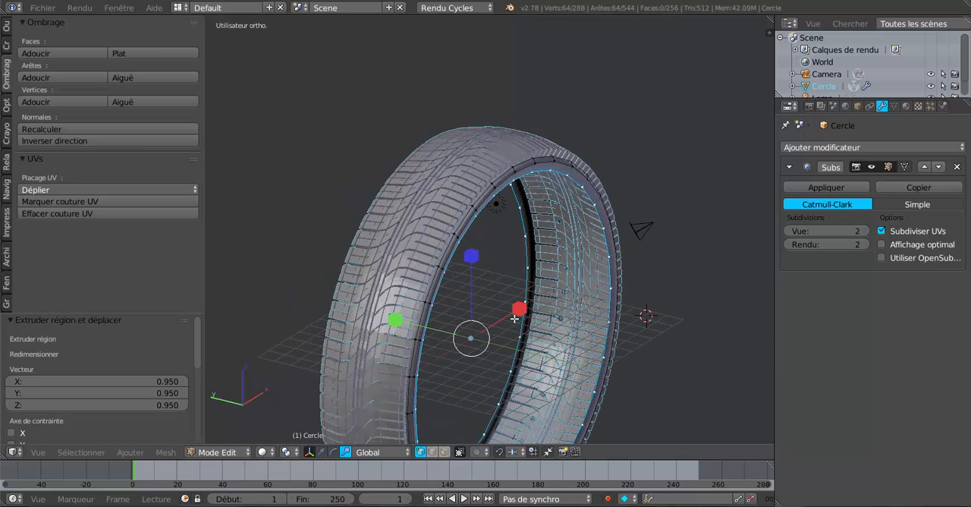
drag(394, 319, 326, 289)
- Extrude the sidewall loops again, scaled inward to about 0.868, and widen the new rings along Y by about 1.300
key(e)
key(s)
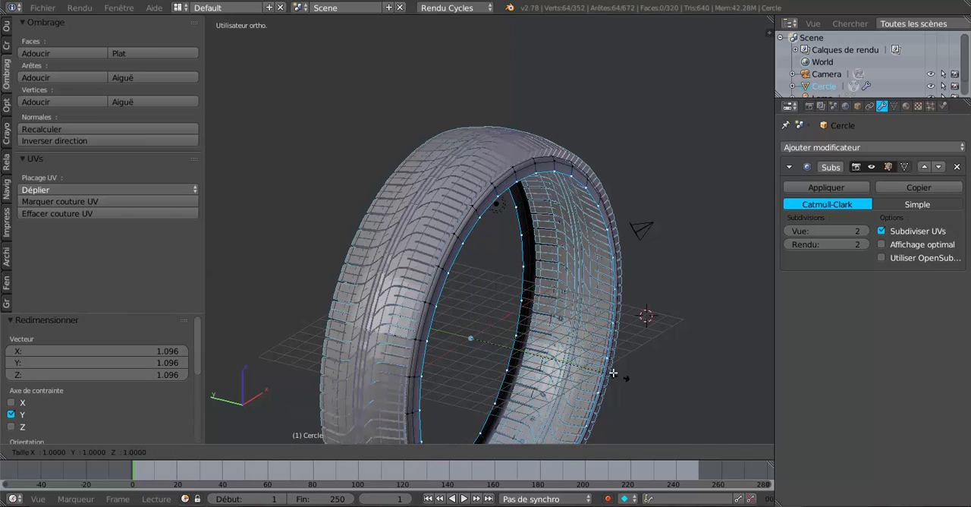
click(604, 356)
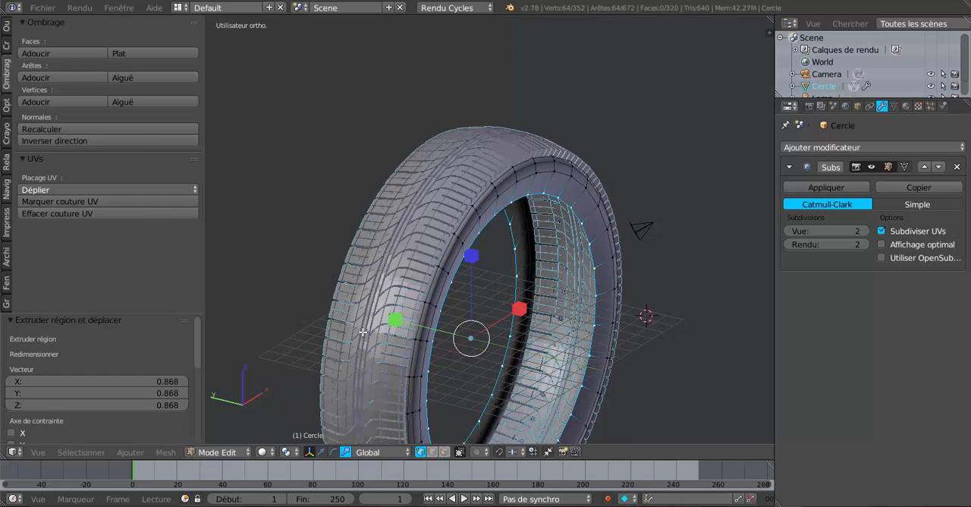
drag(396, 321, 376, 315)
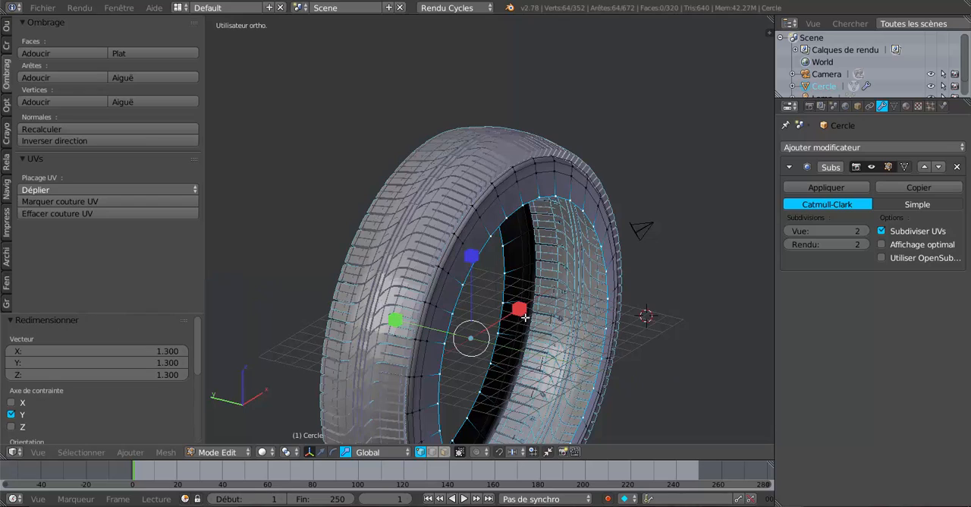
- Extrude both innermost sidewall loops inward at a scale of about 0.818
middle_drag(525, 318, 594, 327)
key(e)
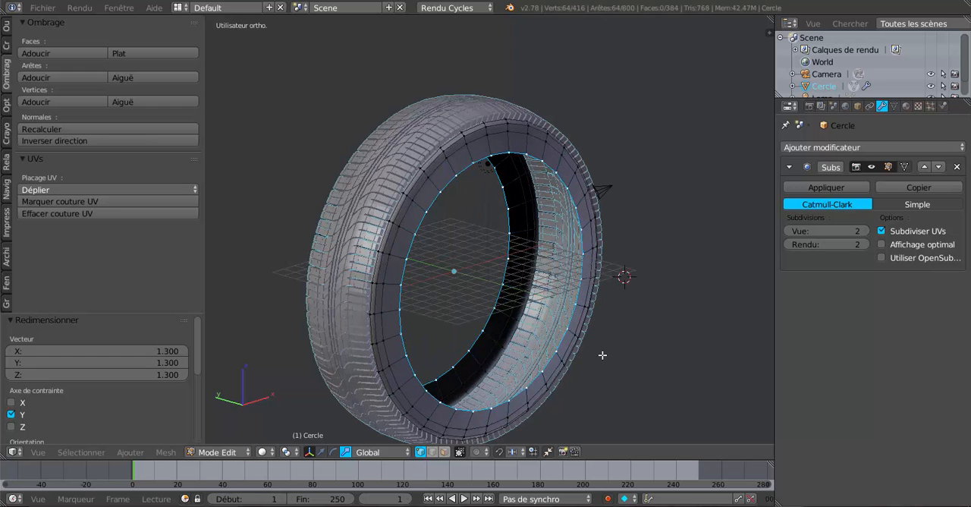
key(s)
click(581, 326)
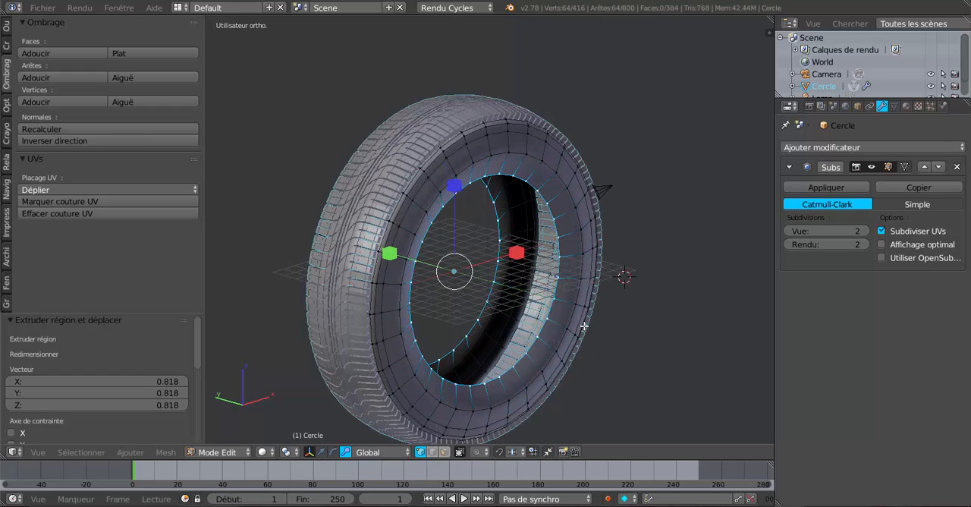
middle_drag(581, 326, 555, 291)
scroll(503, 301, down, 2)
scroll(571, 293, up, 4)
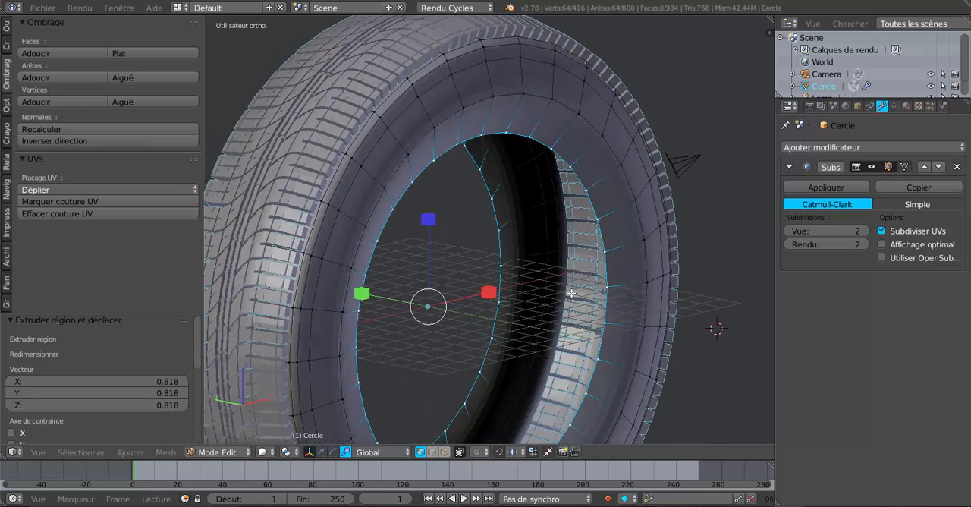
- Add one centred loop cut around the innermost face band of each sidewall
middle_drag(614, 271, 589, 277)
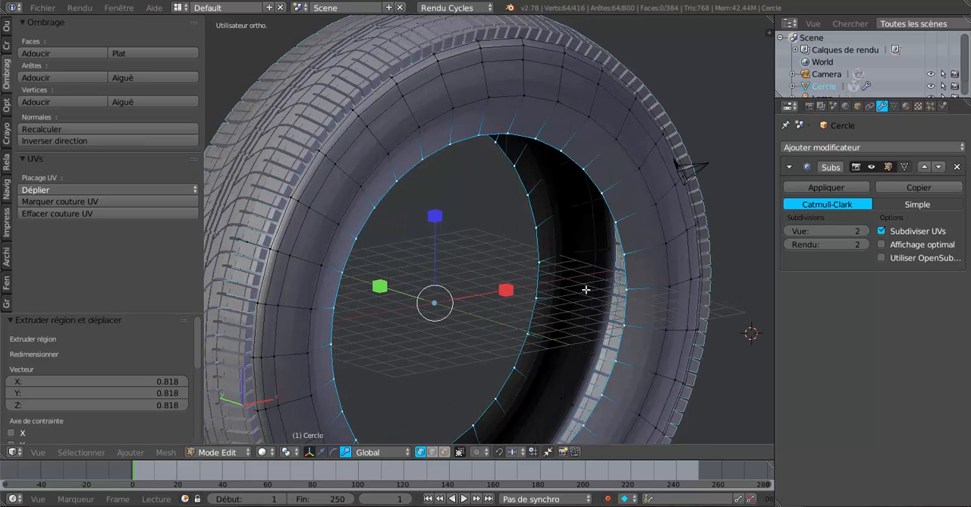
key(ctrl+r)
click(648, 250)
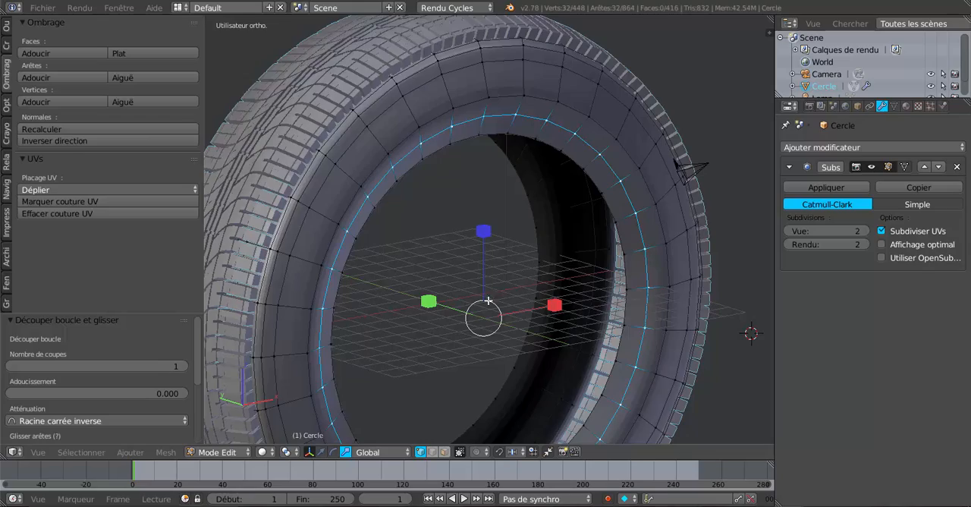
middle_drag(505, 298, 643, 293)
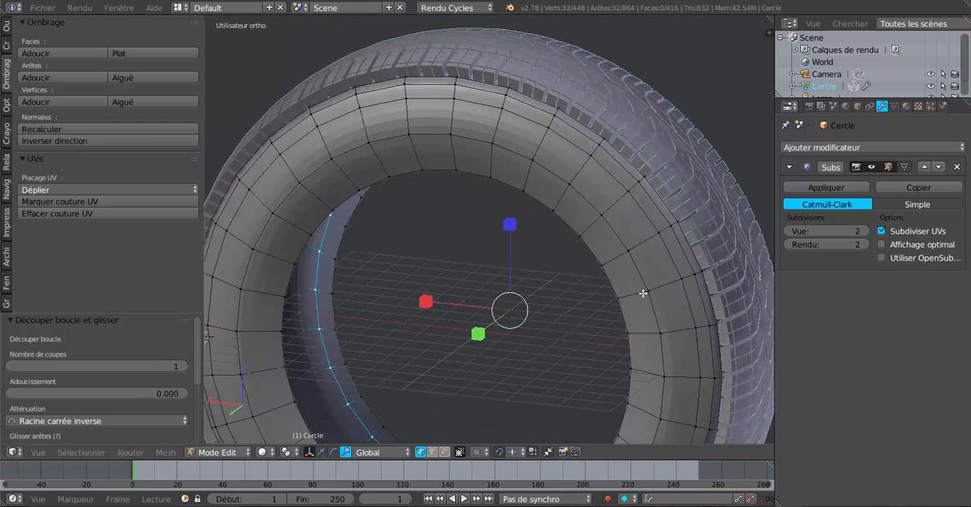
key(ctrl+r)
click(617, 259)
- Cut another edge loop around each sidewall, between the previous cut and the inner rim edge
middle_drag(575, 314, 437, 301)
shift+middle_drag(520, 242, 497, 301)
scroll(530, 196, up, 1)
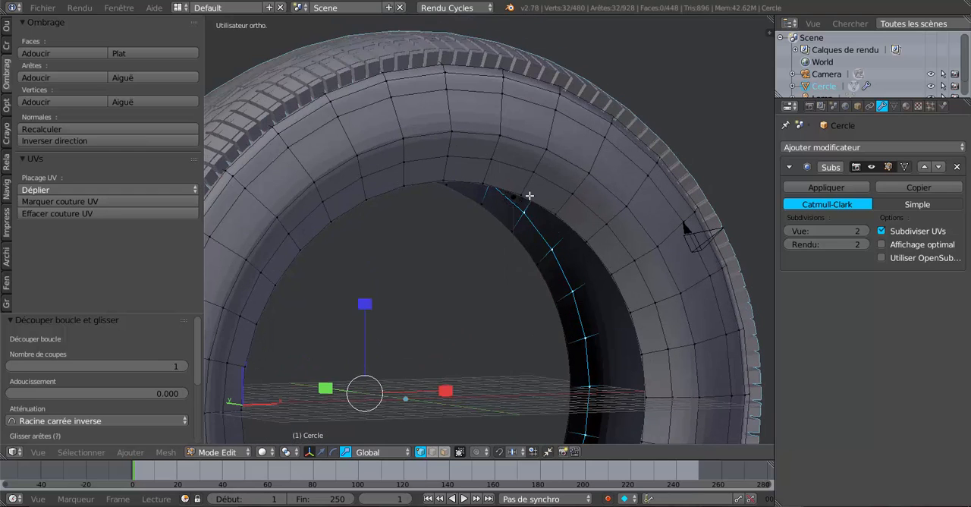
alt+right_click(521, 201)
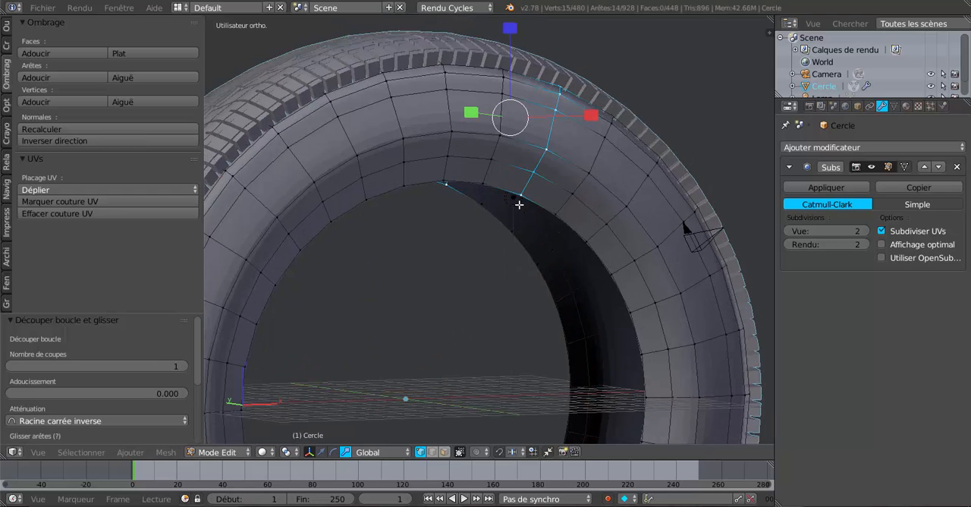
right_click(563, 201)
key(ctrl+r)
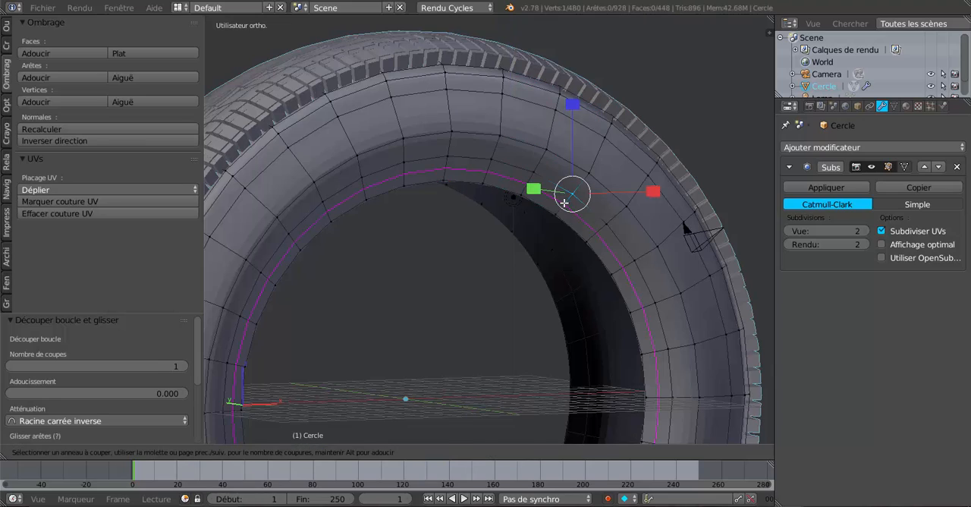
click(563, 202)
right_click(564, 203)
middle_drag(540, 295, 672, 293)
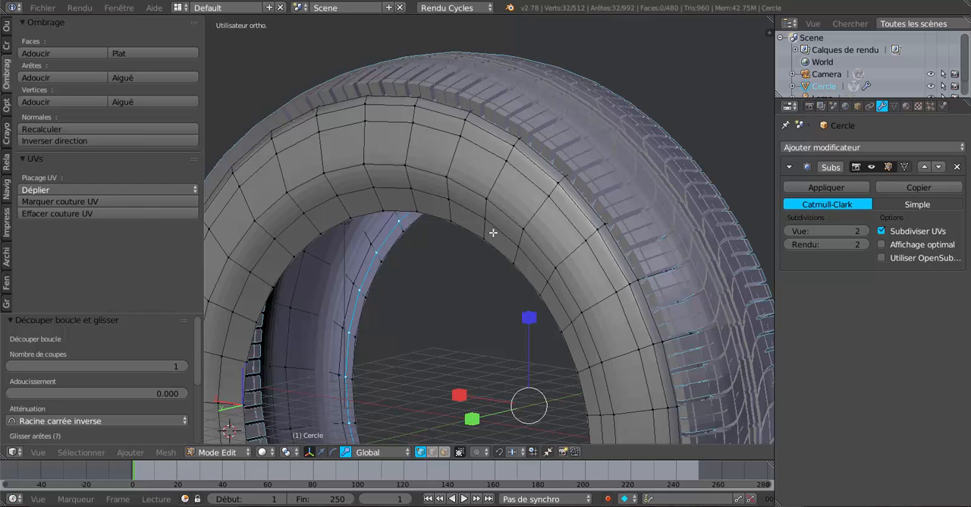
key(ctrl+r)
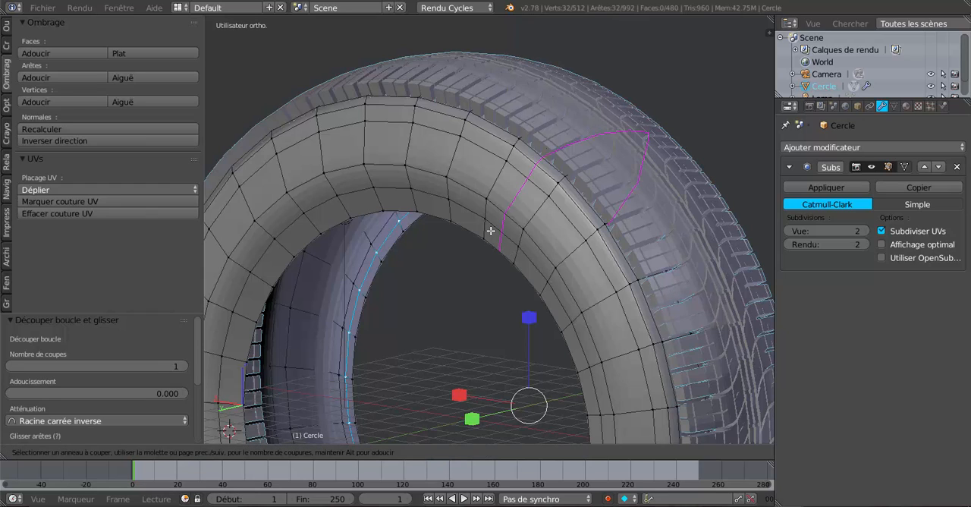
click(486, 228)
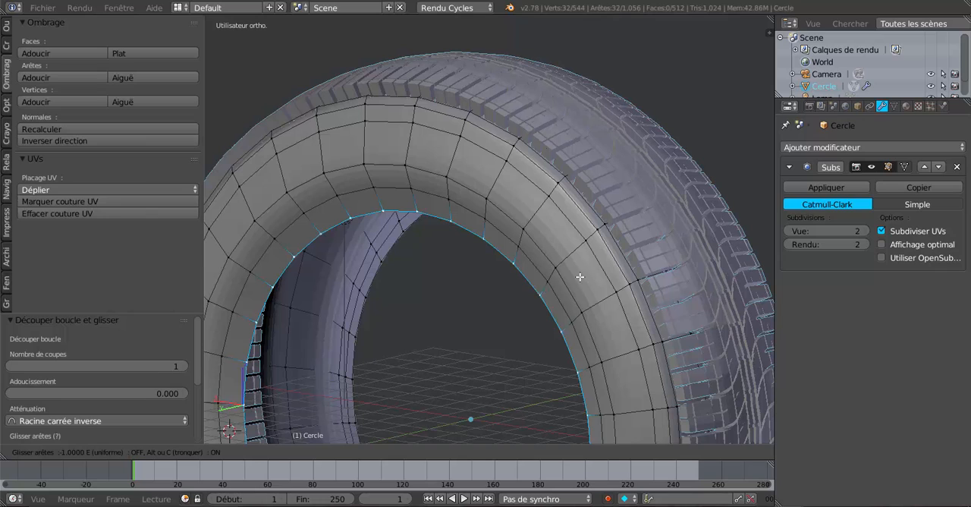
click(504, 283)
- Select the newly cut loops on both sidewalls, scale them slightly along Y, and check the tyre in Object Mode
middle_drag(511, 303, 541, 323)
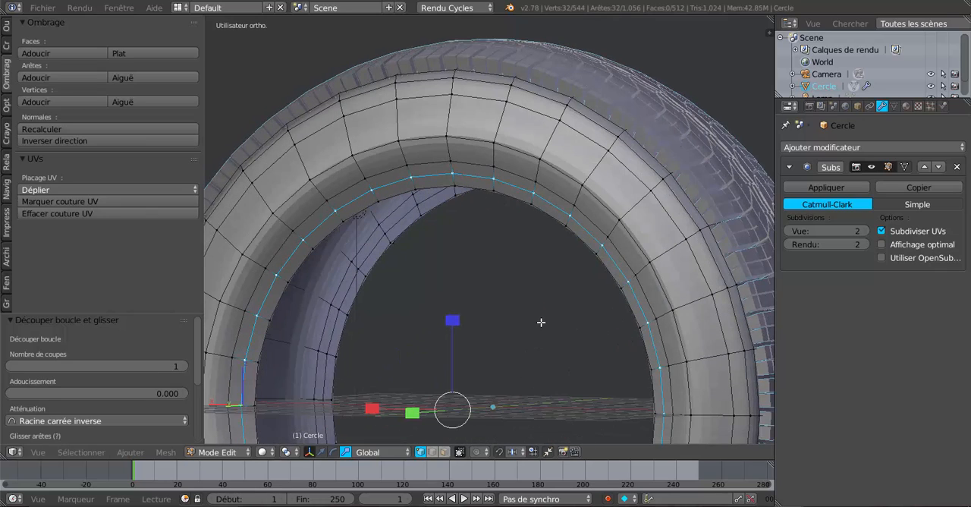
middle_drag(589, 198, 424, 329)
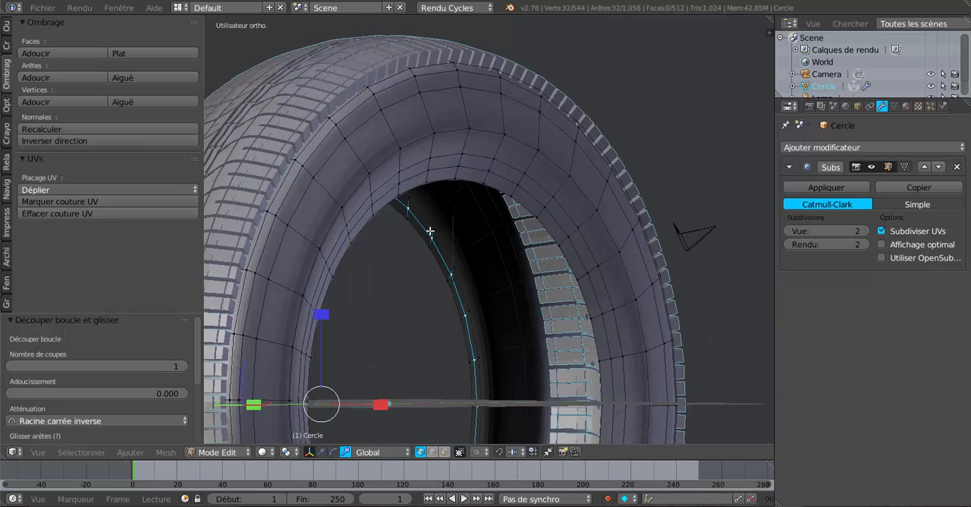
alt+shift+right_click(447, 170)
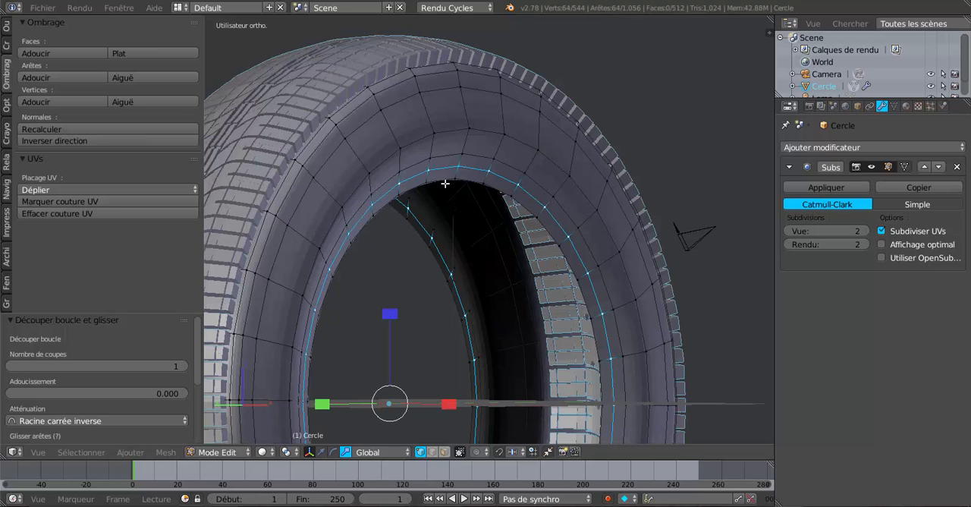
middle_drag(444, 182, 629, 330)
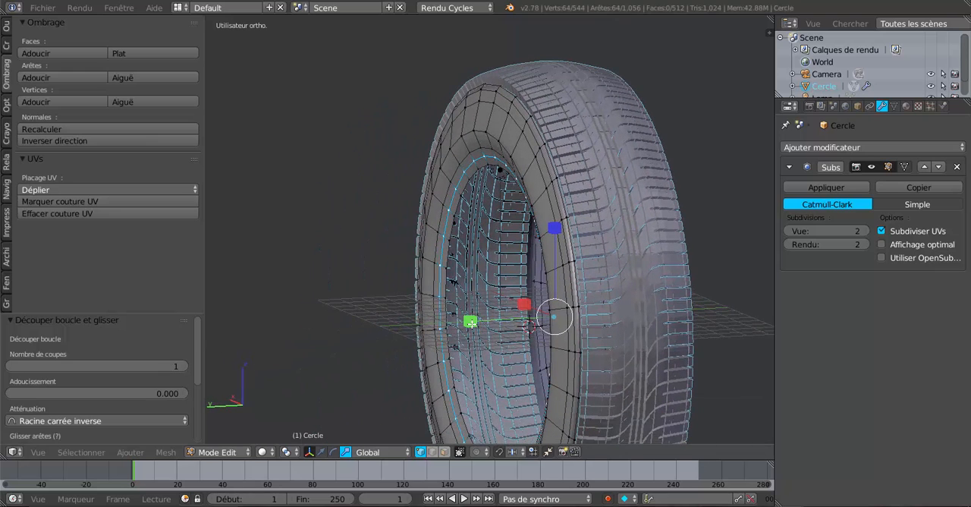
drag(470, 322, 474, 324)
key(Tab)
middle_drag(503, 325, 626, 319)
middle_drag(665, 346, 634, 330)
key(Tab)
- Select the innermost boundary edge loops of both sidewalls together
scroll(634, 330, up, 2)
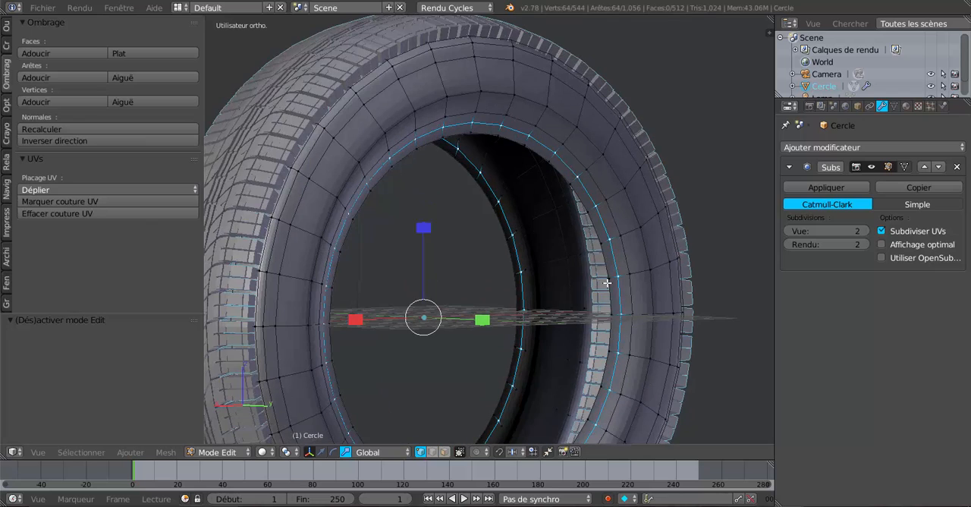
alt+right_click(602, 256)
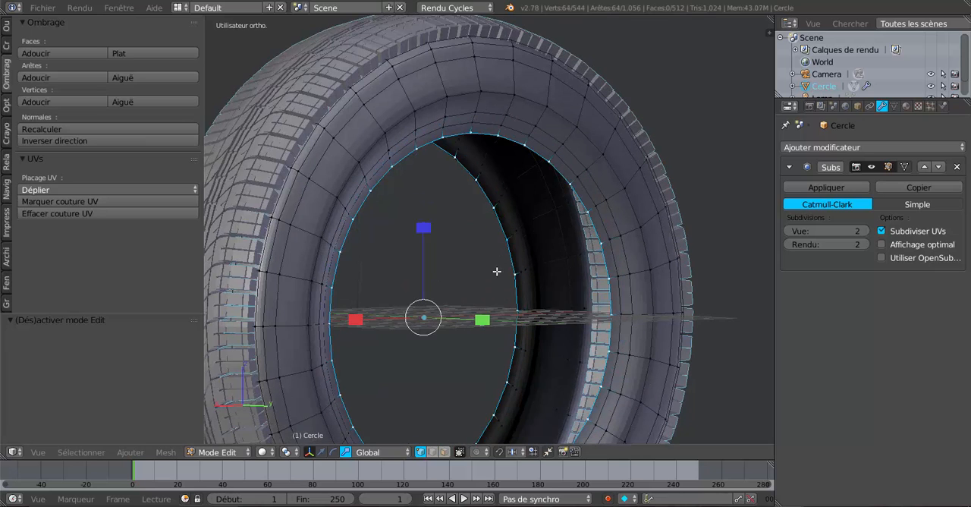
scroll(499, 271, down, 2)
alt+shift+right_click(533, 347)
middle_drag(554, 362, 555, 367)
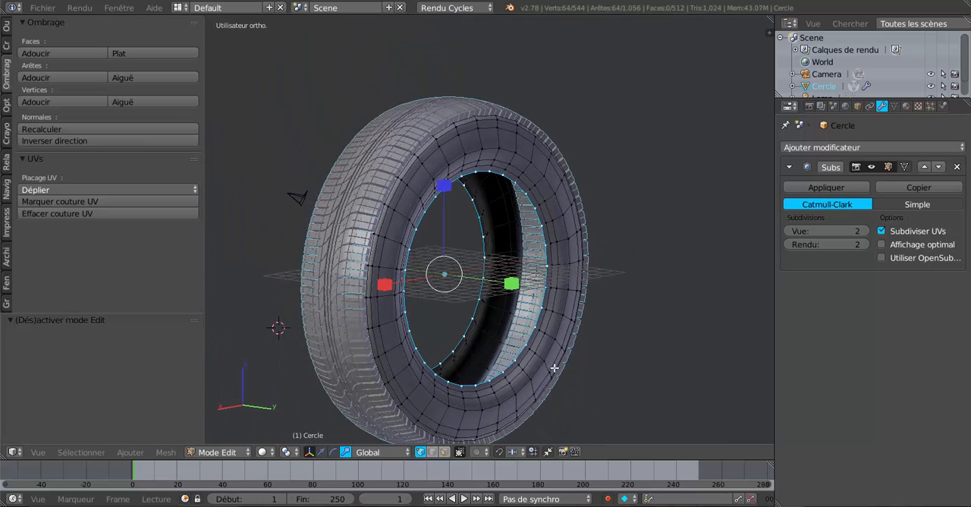
- Extrude both boundary loops in place and spread the new rings along Y by about 1.069
scroll(555, 368, up, 1)
key(e)
right_click(555, 368)
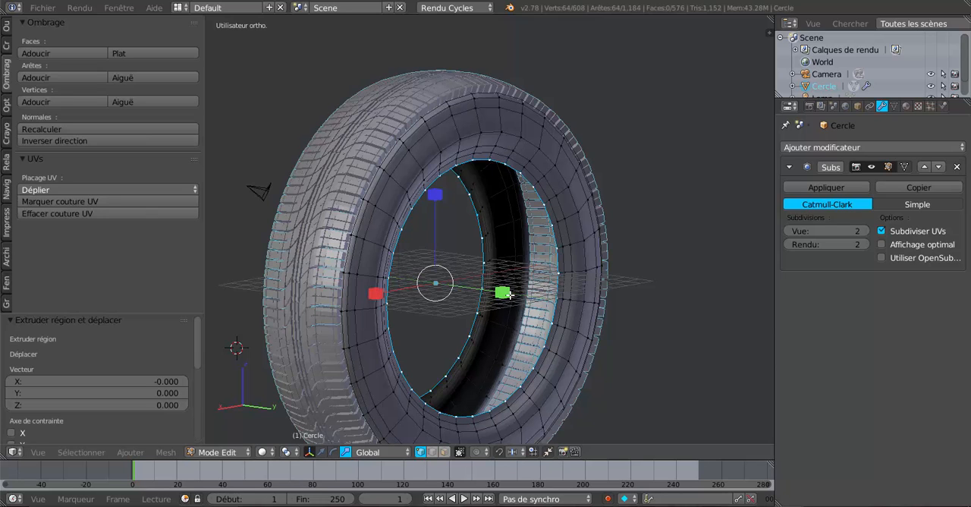
key(s)
key(y)
click(512, 295)
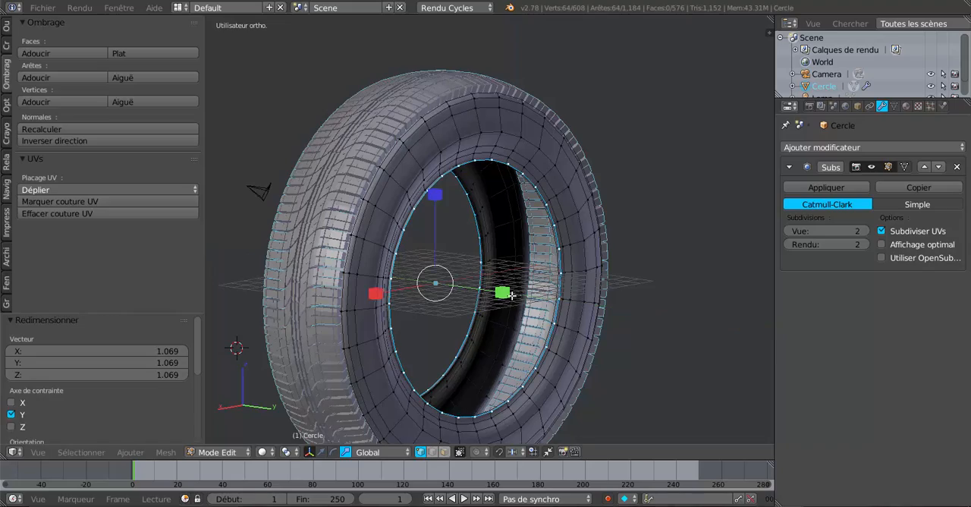
- Widen the selected inner rings a little more along Y, by about 1.020
scroll(561, 320, up, 3)
middle_drag(561, 320, 504, 325)
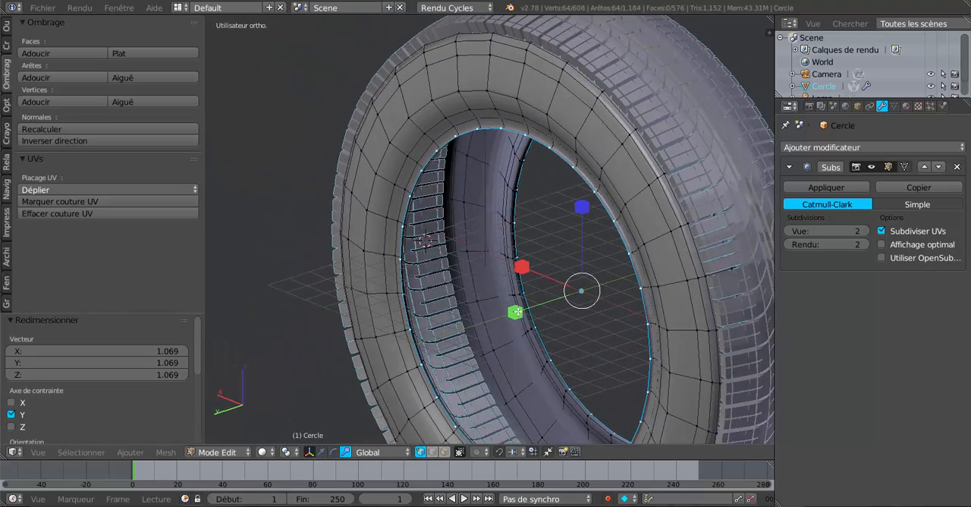
drag(517, 311, 518, 313)
mouse_move(538, 324)
middle_down()
mouse_move(604, 344)
mouse_move(624, 339)
mouse_move(542, 315)
middle_up()
scroll(569, 236, up, 2)
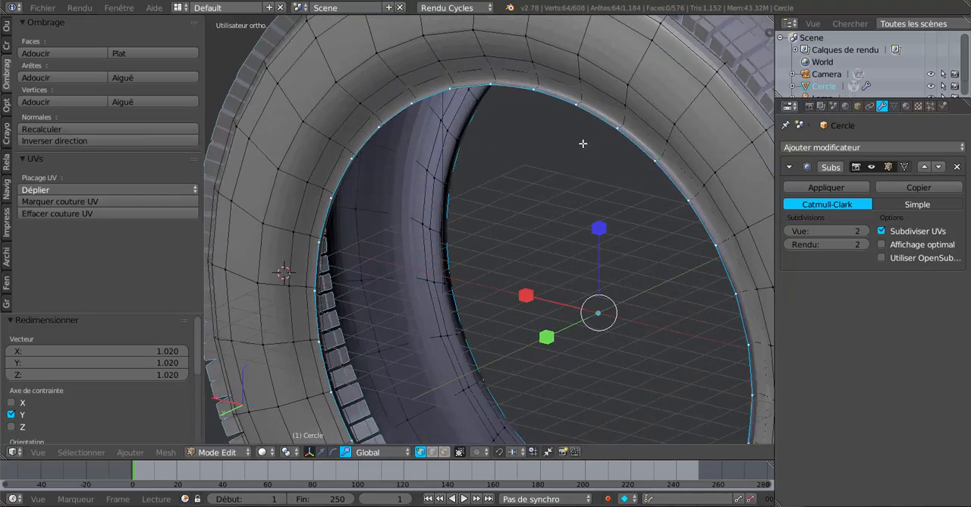
- Extrude the inner rings again, scaled inward to about 0.955, and spread them along Y by about 1.040
scroll(637, 209, down, 3)
middle_drag(628, 229, 561, 155)
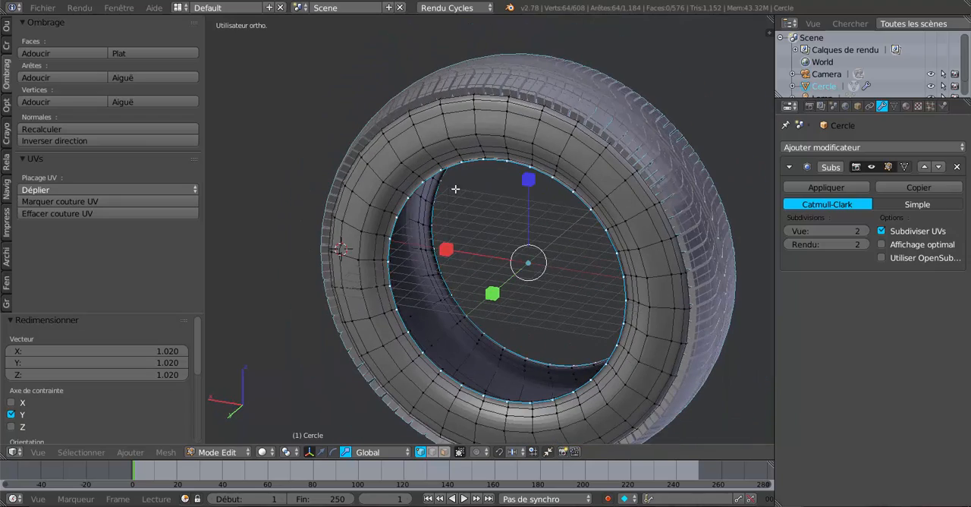
middle_drag(507, 260, 567, 185)
scroll(558, 266, up, 2)
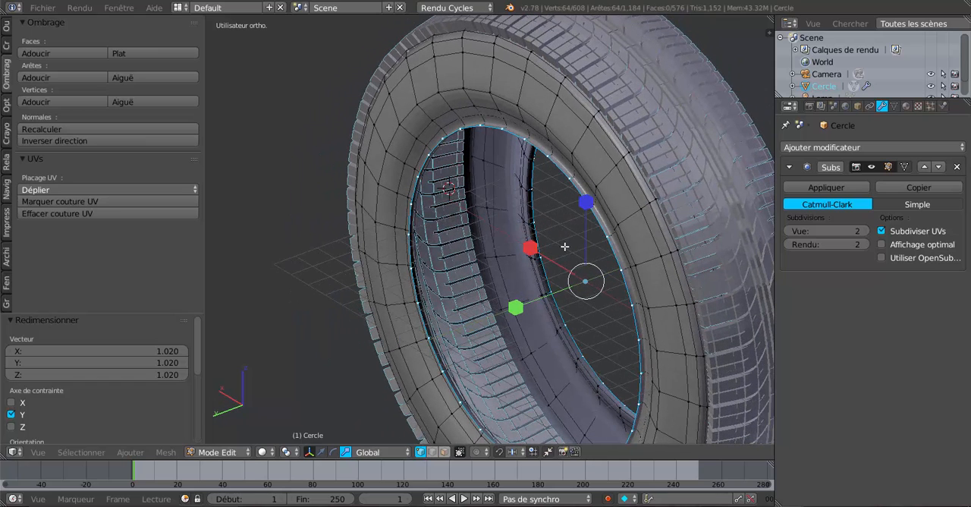
key(e)
key(s)
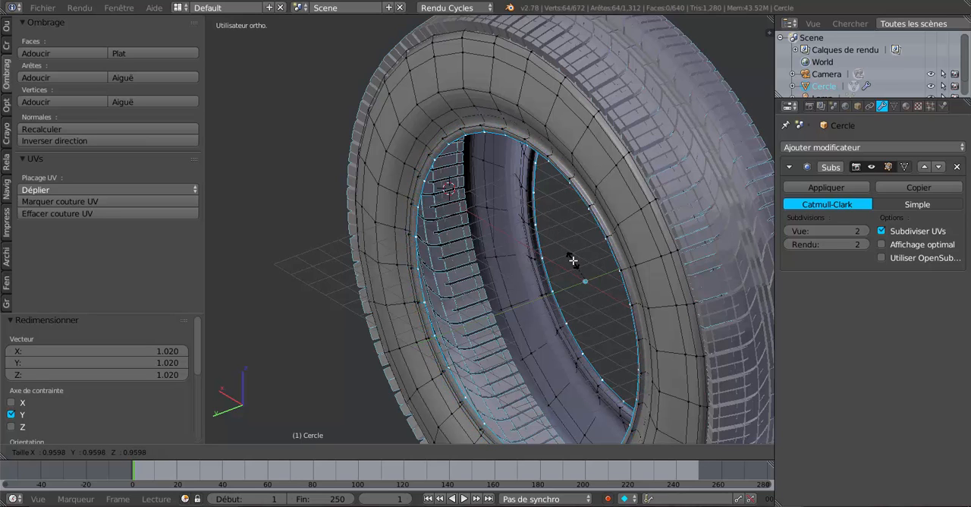
click(572, 262)
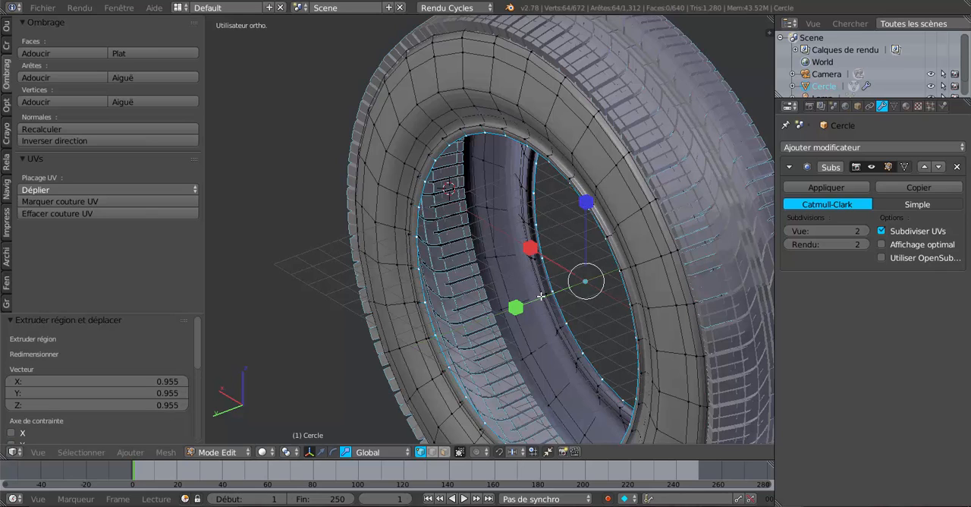
drag(516, 308, 491, 328)
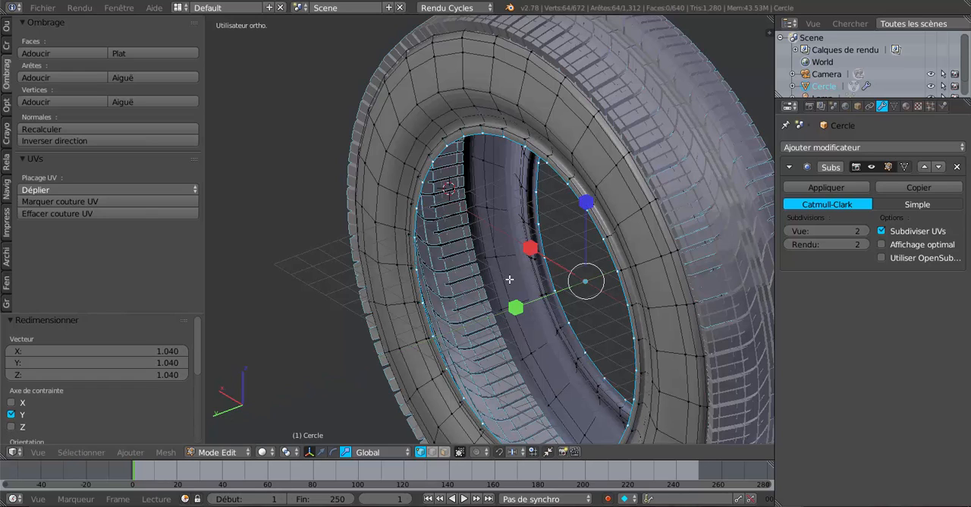
- Extrude the inner rings in place and scale them along Y to about 0.876, folding the rim edges towards the tyre's centre
key(e)
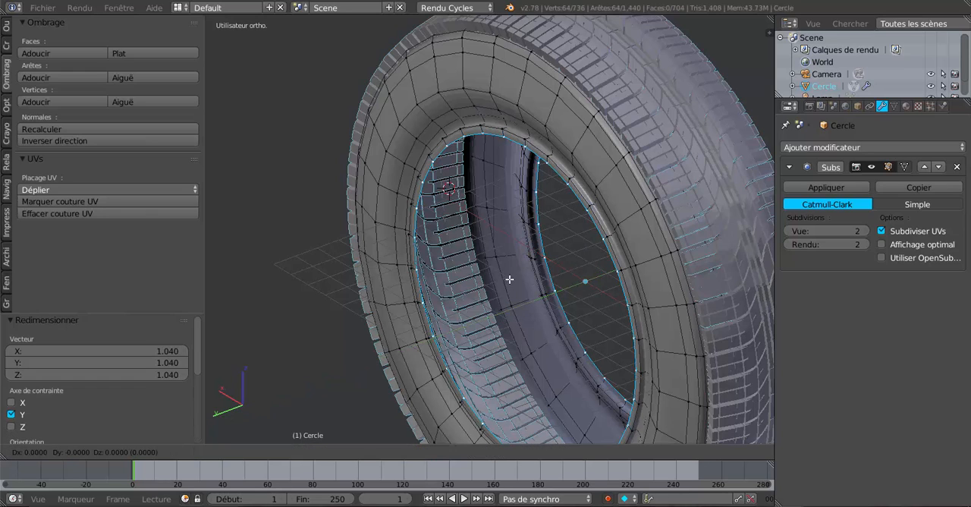
key(s)
key(Escape)
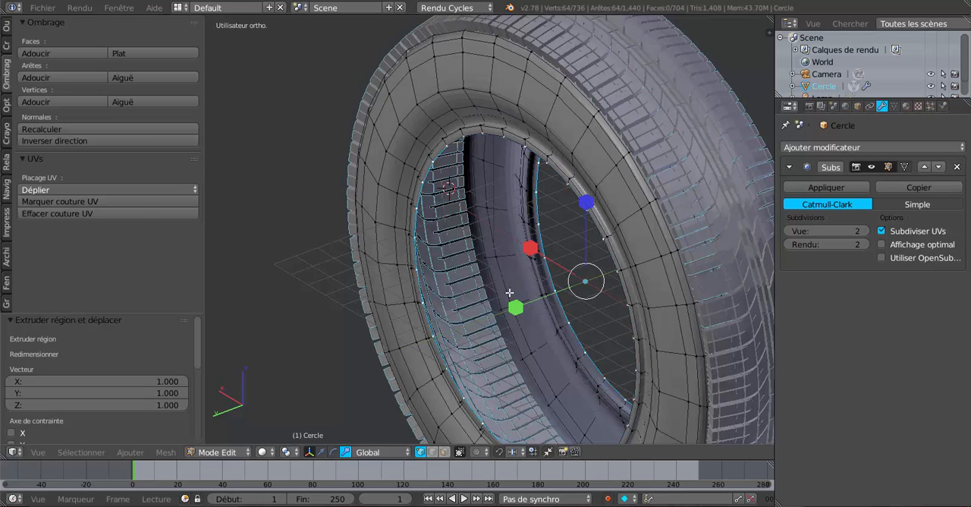
key(s)
key(y)
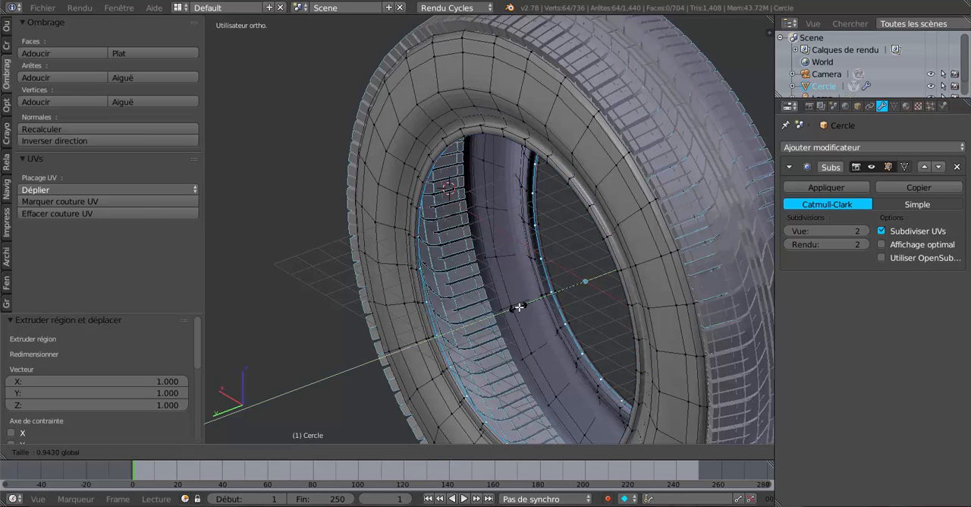
click(523, 305)
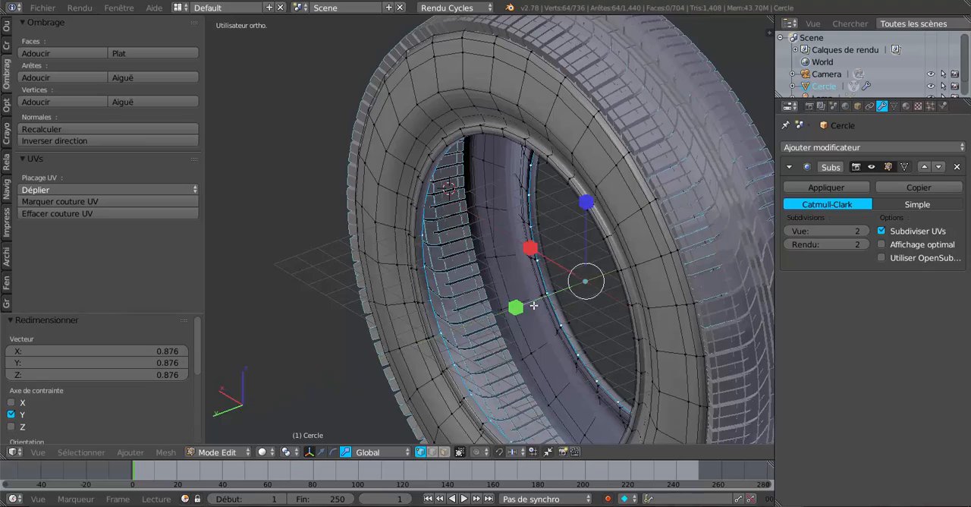
- Scale the folded inner rings back outward along Y by about 1.047
middle_drag(524, 305, 670, 284)
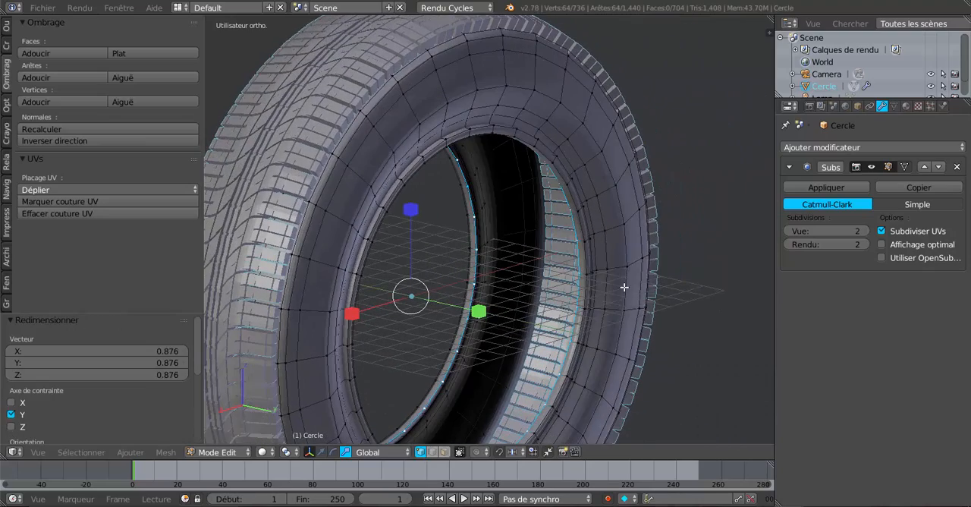
scroll(468, 220, up, 3)
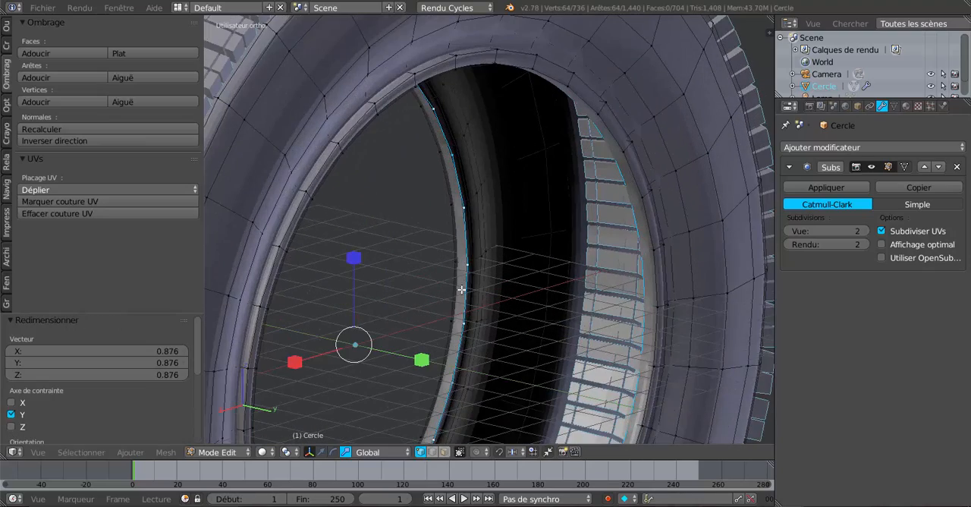
mouse_move(422, 360)
mouse_down()
mouse_move(418, 349)
mouse_move(428, 350)
mouse_up()
scroll(429, 349, down, 2)
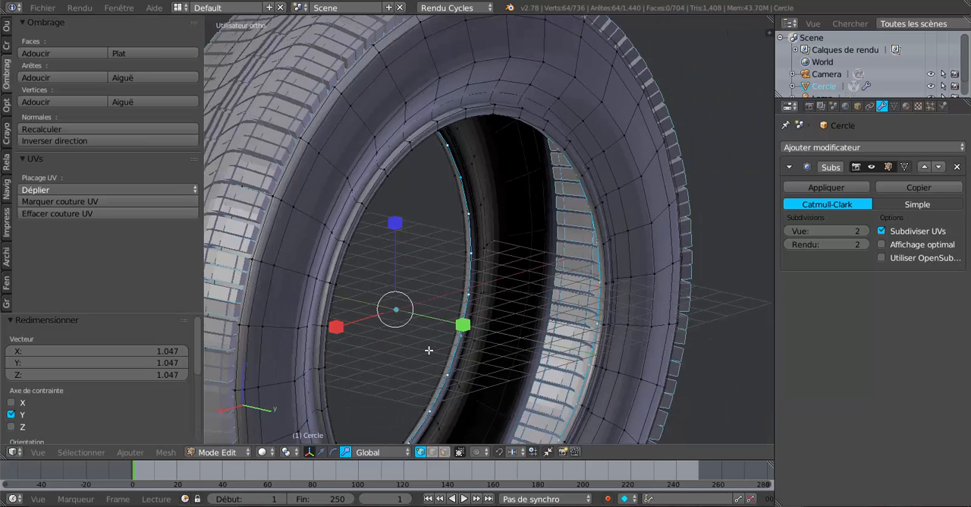
- Switch to object mode and apply smooth shading to the sidewall object only
scroll(458, 333, down, 3)
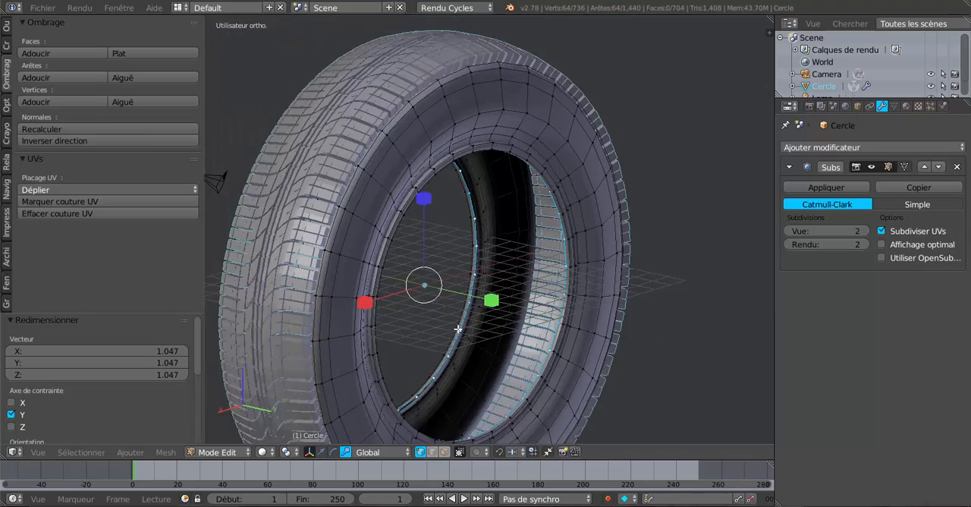
middle_drag(482, 321, 466, 270)
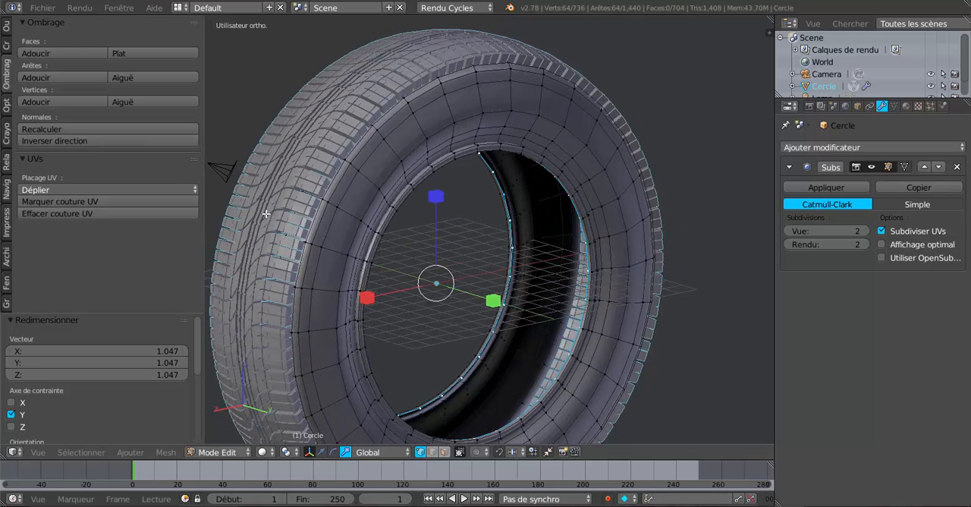
key(Tab)
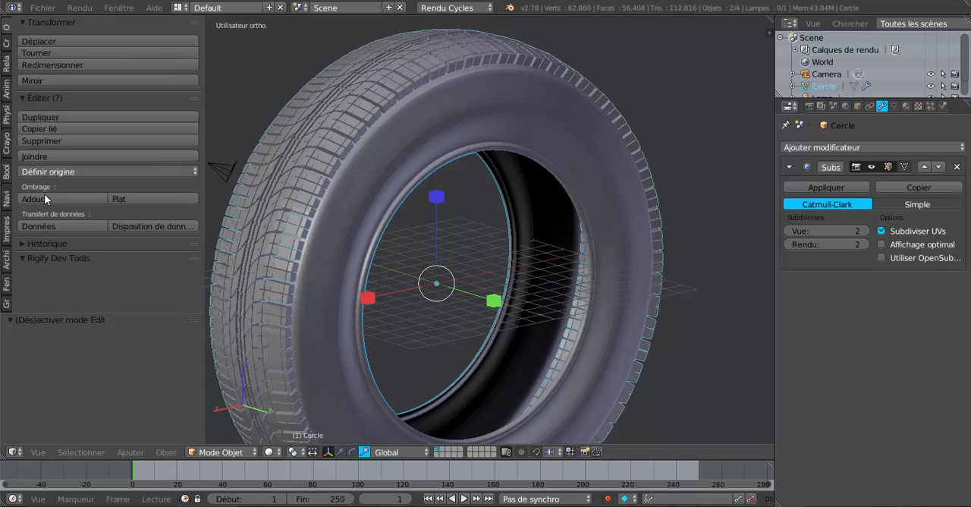
click(45, 199)
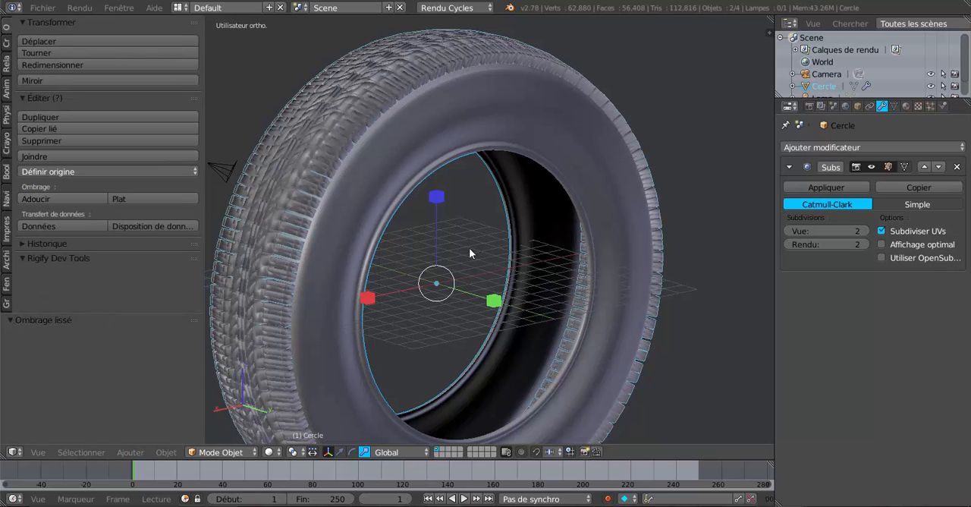
key(ctrl+z)
right_click(499, 117)
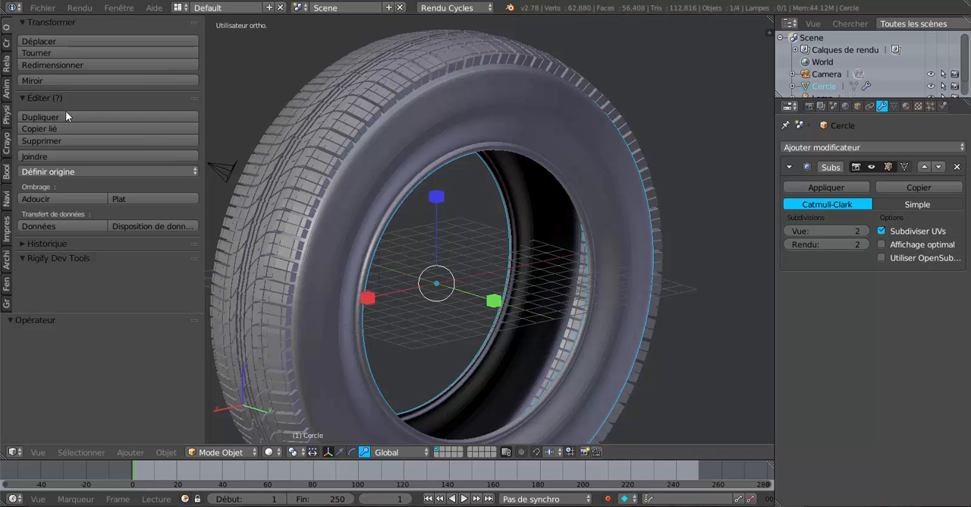
click(48, 196)
- Select the entire sidewall mesh in edit mode and solidify its faces
middle_drag(471, 270, 487, 281)
key(Tab)
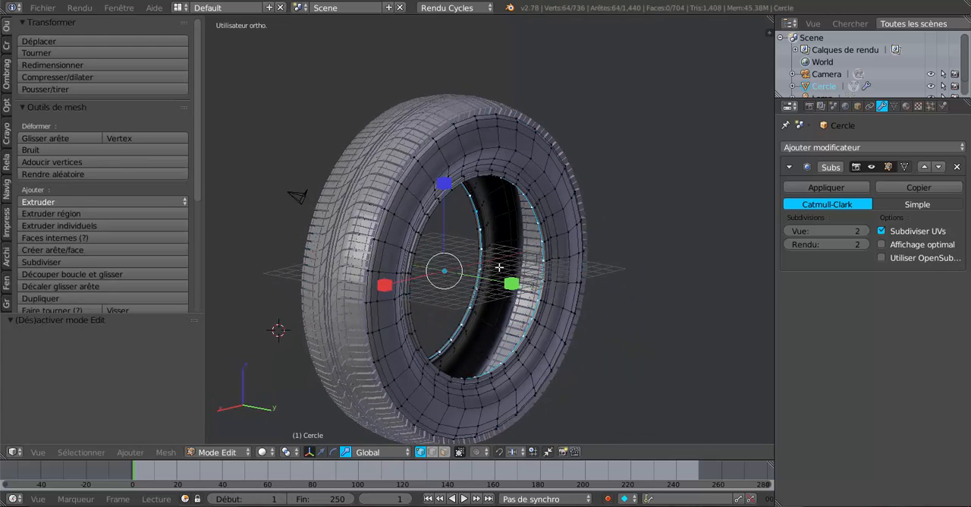
scroll(494, 273, up, 2)
key(a)
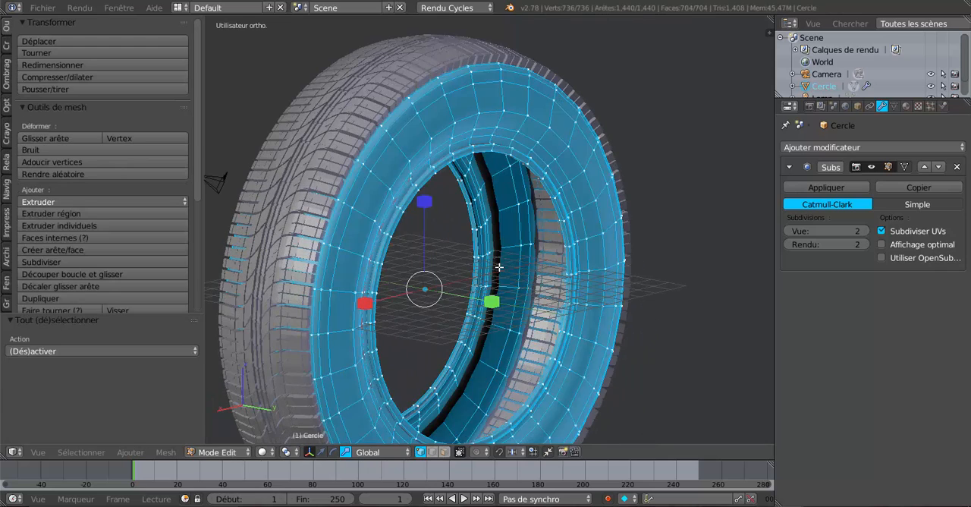
scroll(499, 267, down, 3)
click(130, 452)
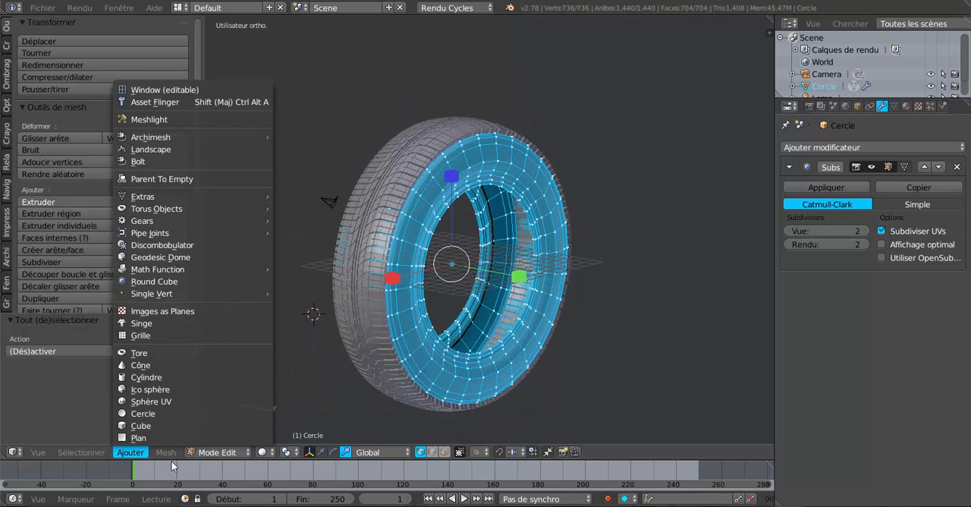
mouse_move(171, 453)
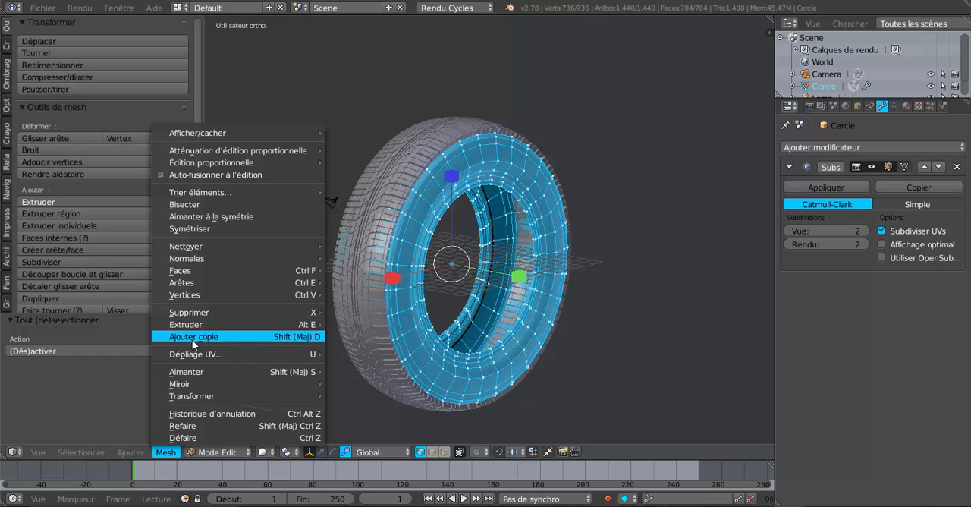
mouse_move(188, 272)
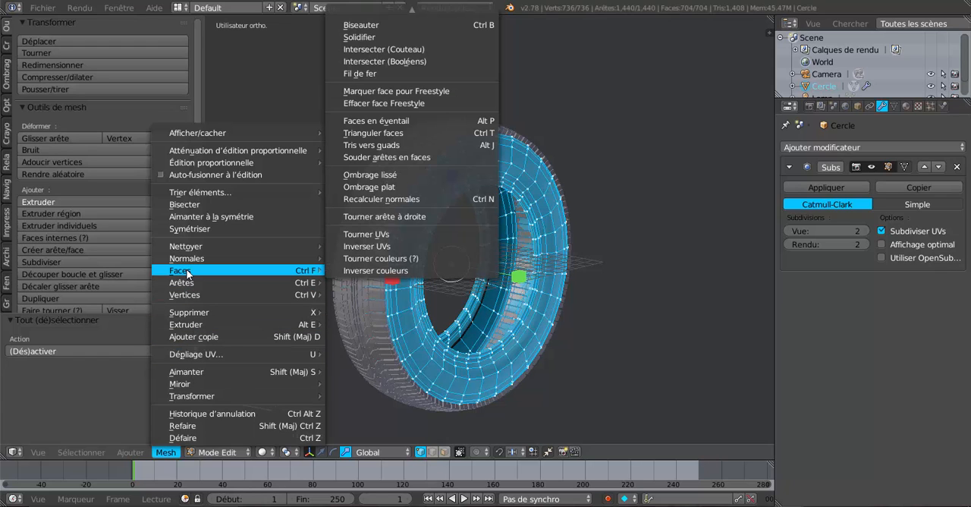
click(369, 36)
- Set the solidify thickness to 0.0270 and return to object mode
scroll(515, 323, up, 2)
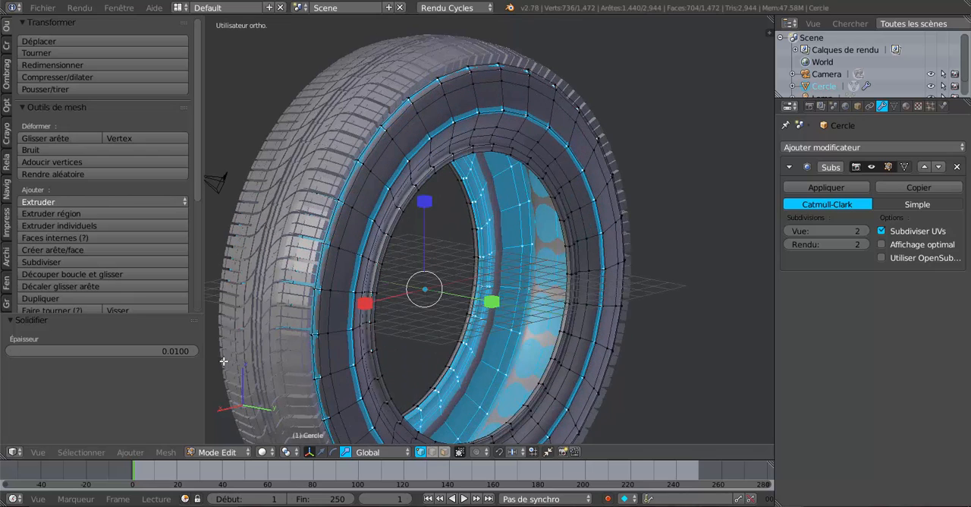
mouse_move(181, 350)
mouse_down()
mouse_move(153, 350)
mouse_move(191, 349)
mouse_up()
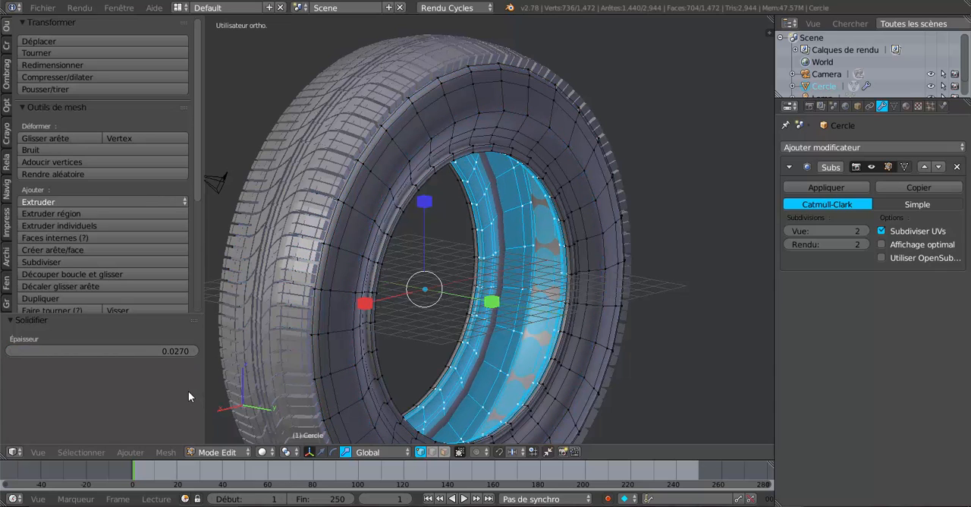
click(698, 339)
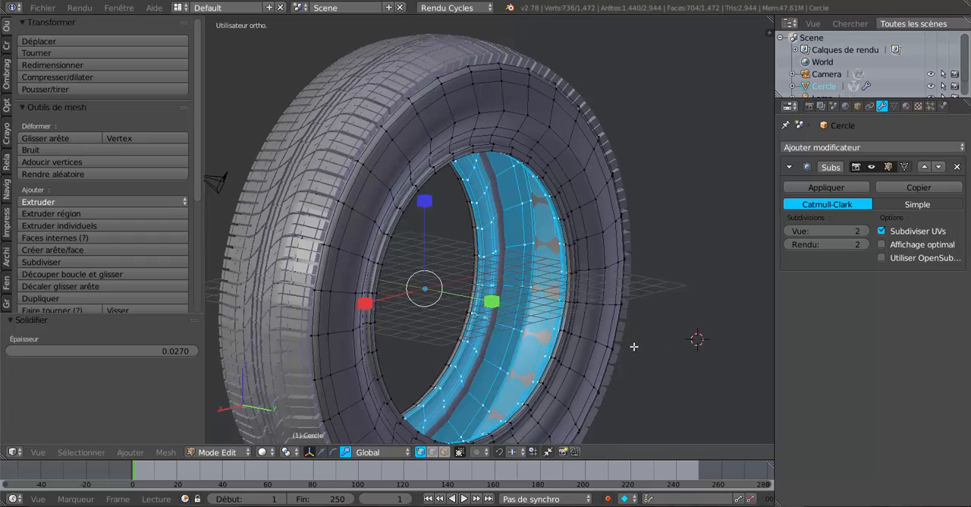
middle_drag(634, 346, 650, 335)
key(Tab)
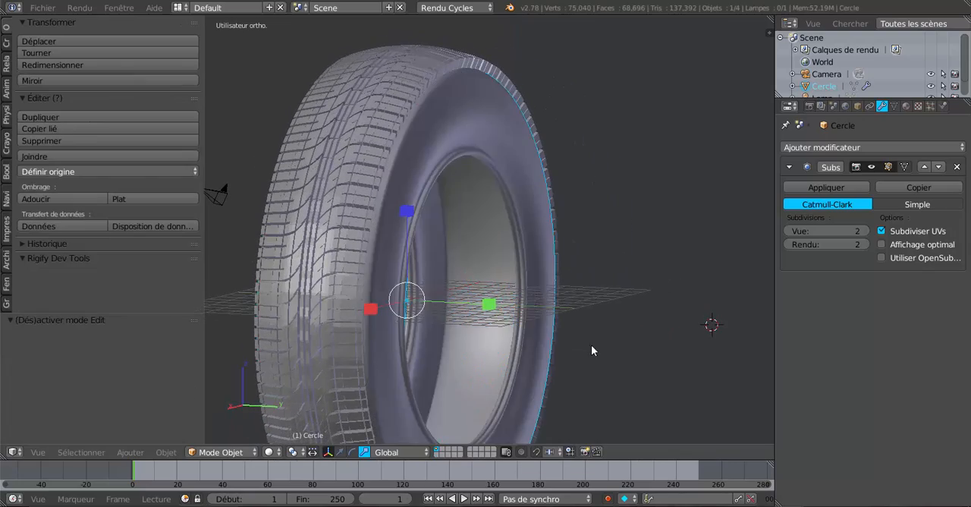
- Examine the thickened tyre's sidewall, inner rim and join with the tread from several angles
middle_drag(591, 345, 561, 334)
middle_drag(517, 163, 615, 179)
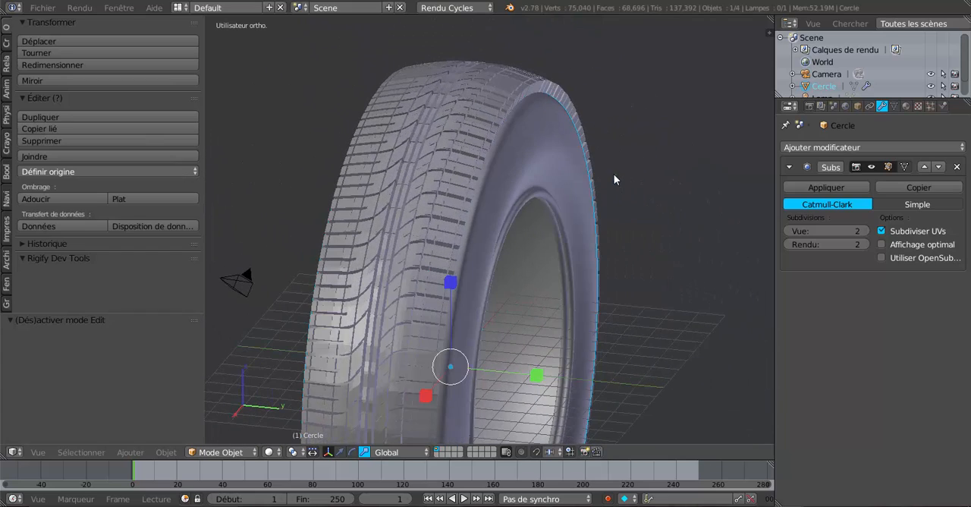
middle_drag(542, 138, 553, 174)
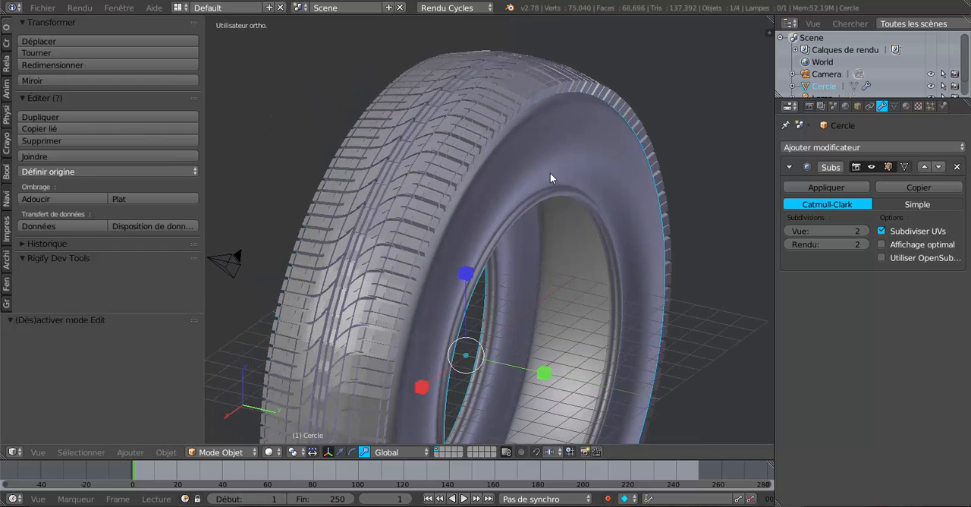
key(Tab)
key(Tab)
- Select the tread object and show its mesh data properties
right_click(564, 102)
click(858, 149)
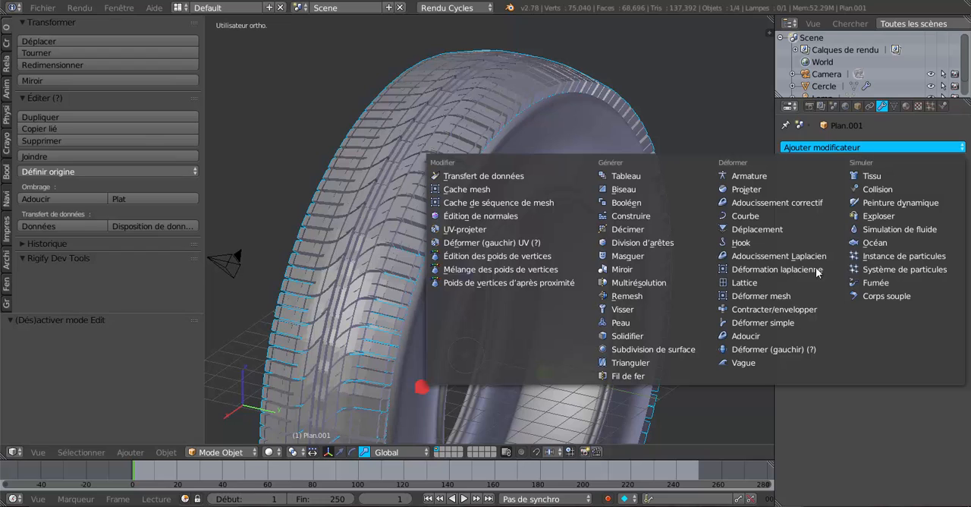
click(895, 106)
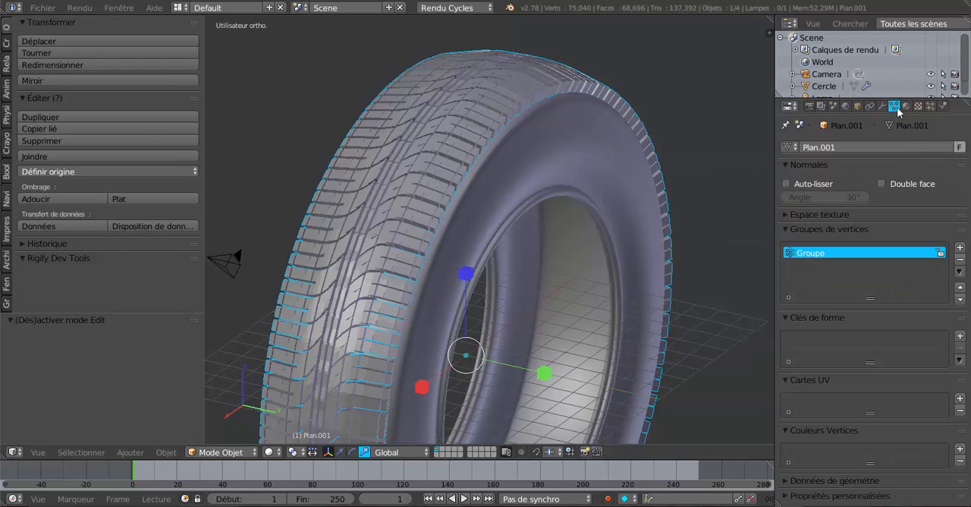
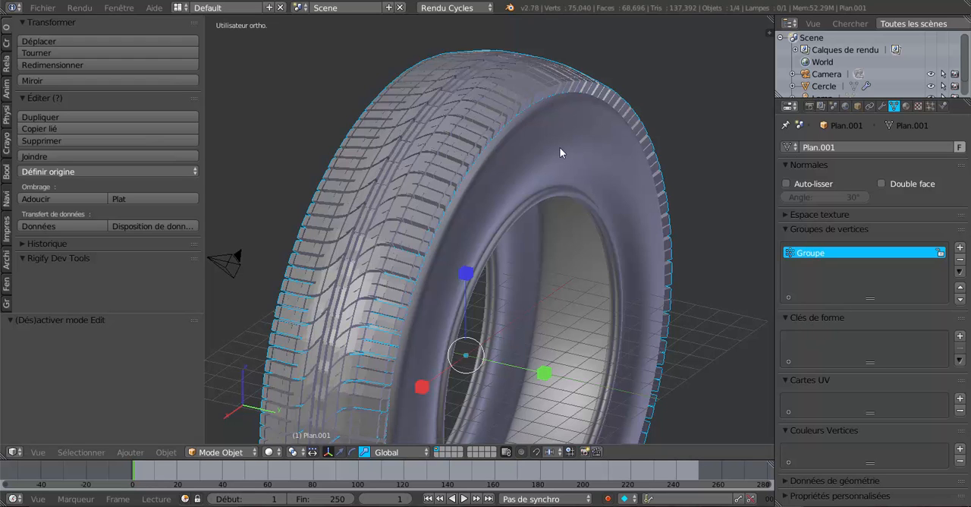
- Narrow the whole tread mesh along the Y axis to a scale of 0.794 in edit mode, then return to object mode
key(Tab)
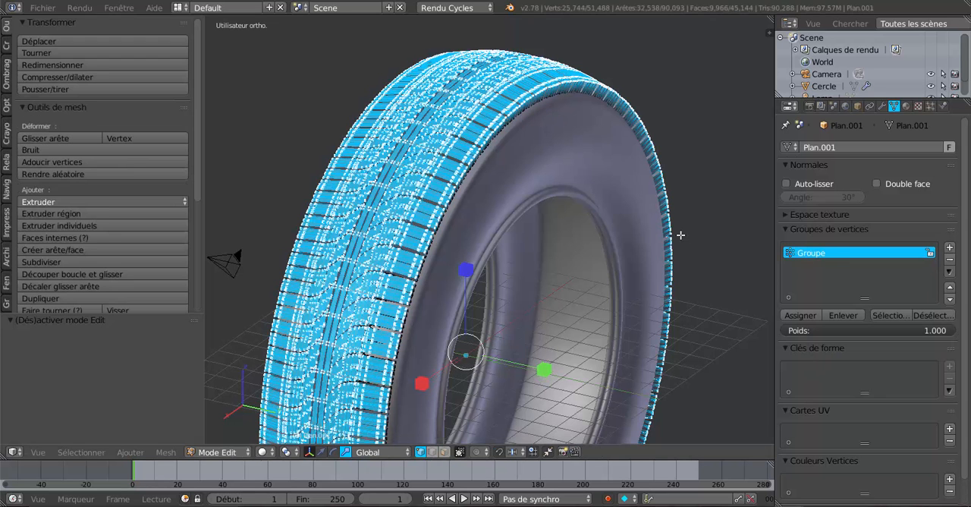
middle_drag(680, 236, 603, 269)
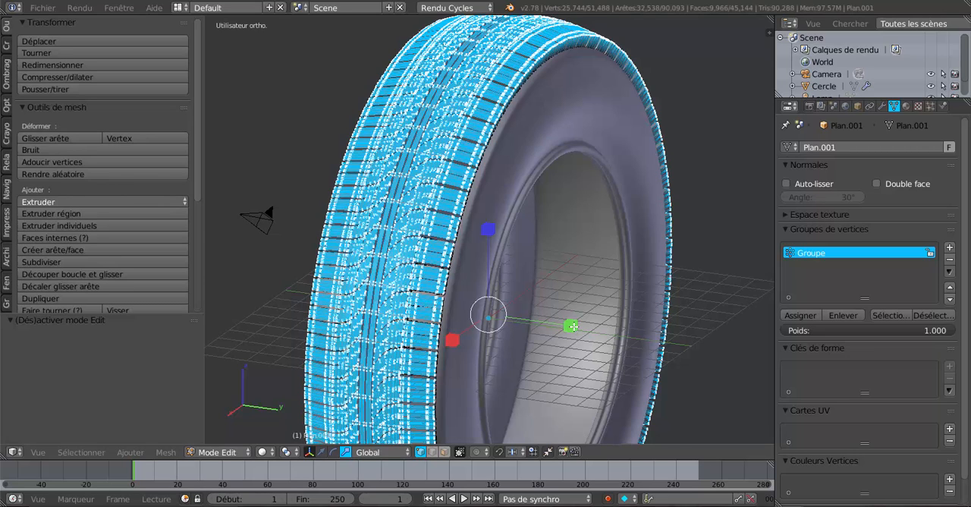
drag(572, 325, 400, 269)
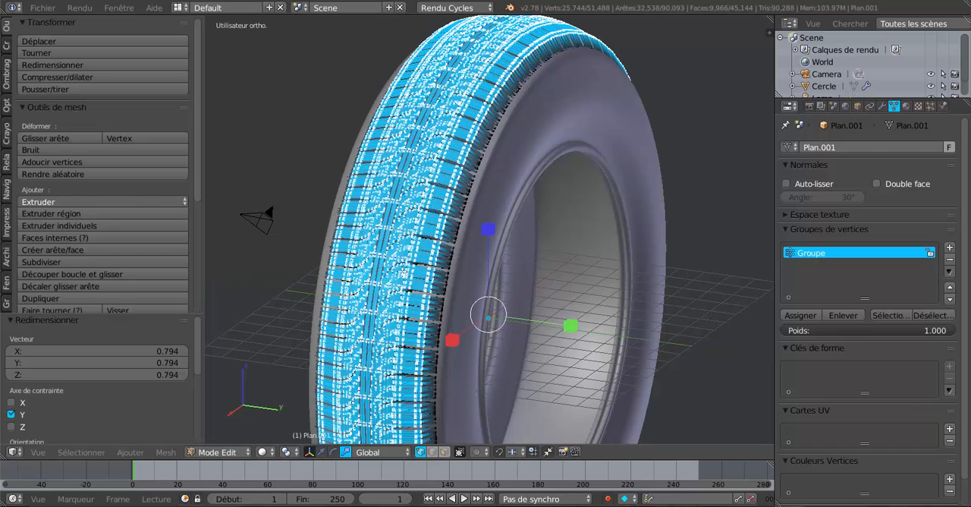
key(Tab)
middle_drag(442, 258, 421, 256)
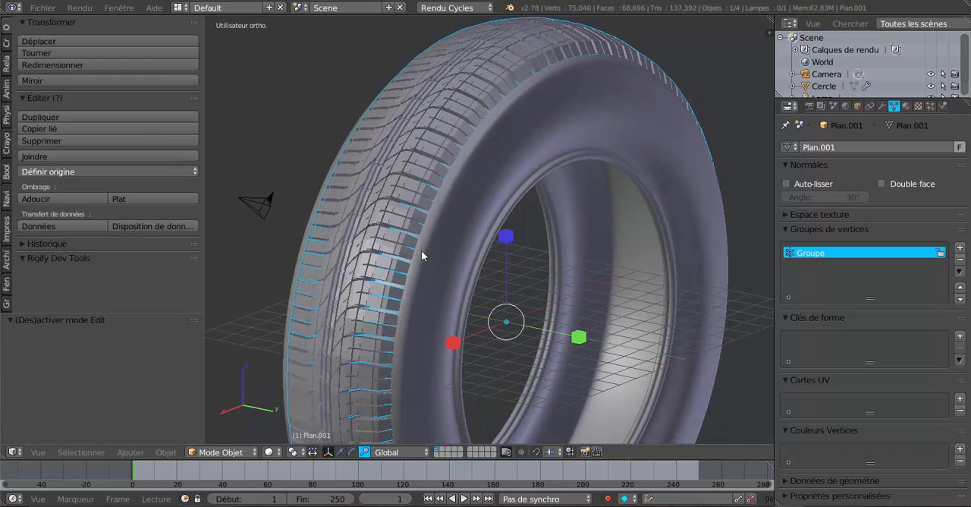
scroll(469, 113, up, 1)
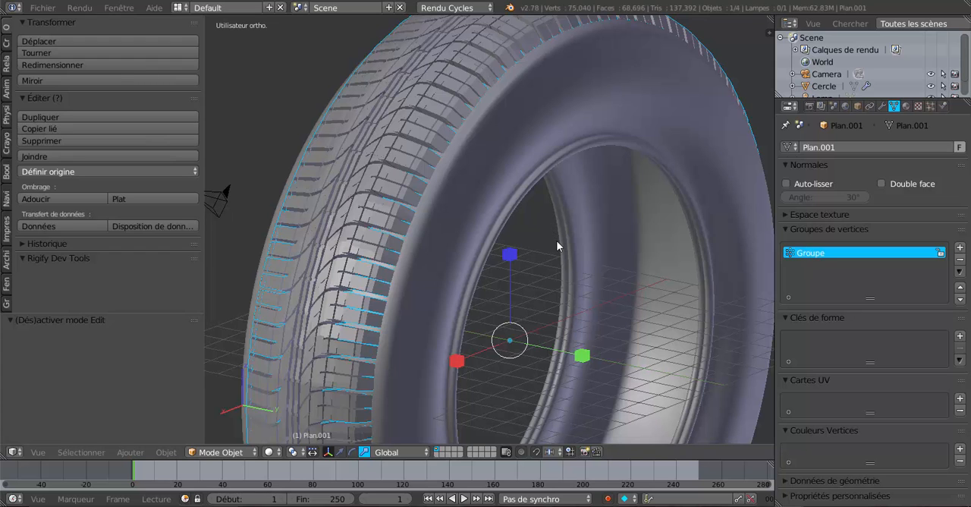
scroll(557, 246, down, 1)
mouse_move(578, 254)
middle_down()
mouse_move(562, 254)
mouse_move(568, 261)
middle_up()
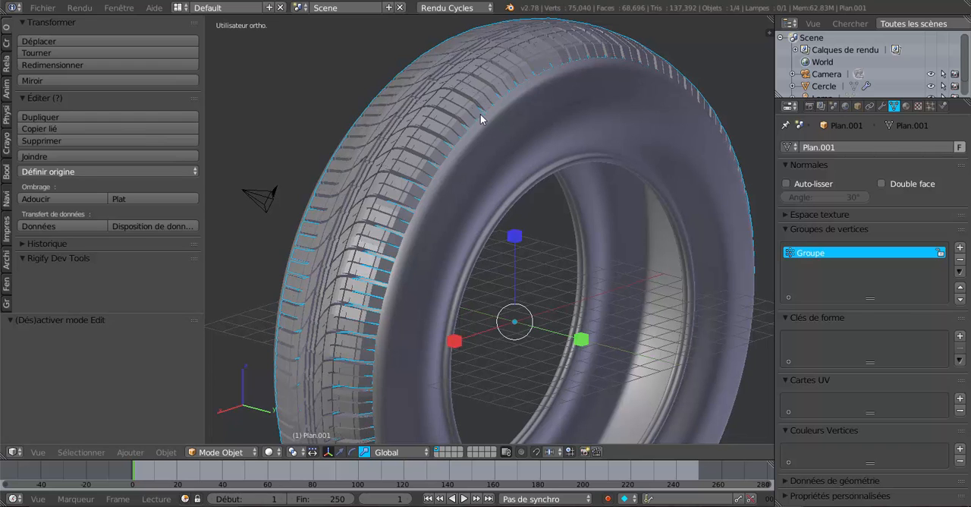
- Extrude the selected tread faces and scale the extrusion outward by about 1.02 in edit mode, then return to object mode
key(Tab)
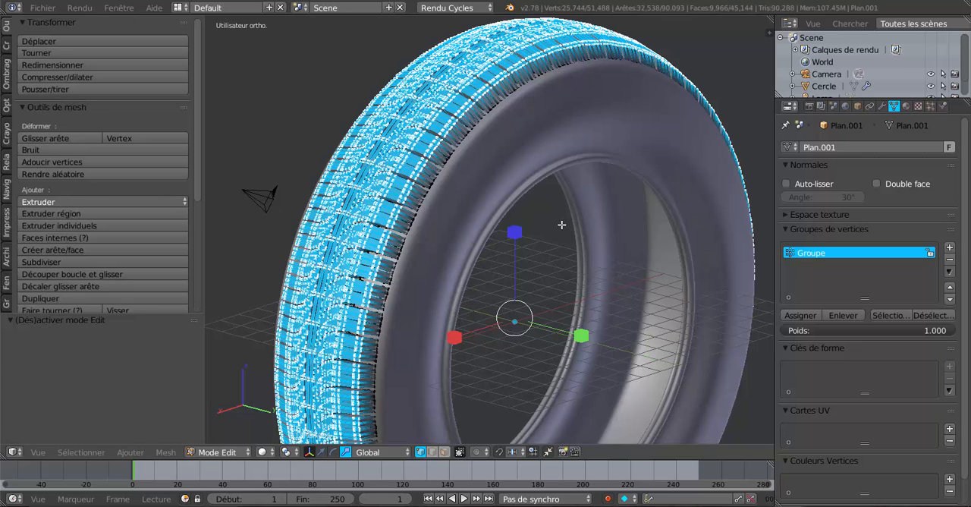
key(e)
key(s)
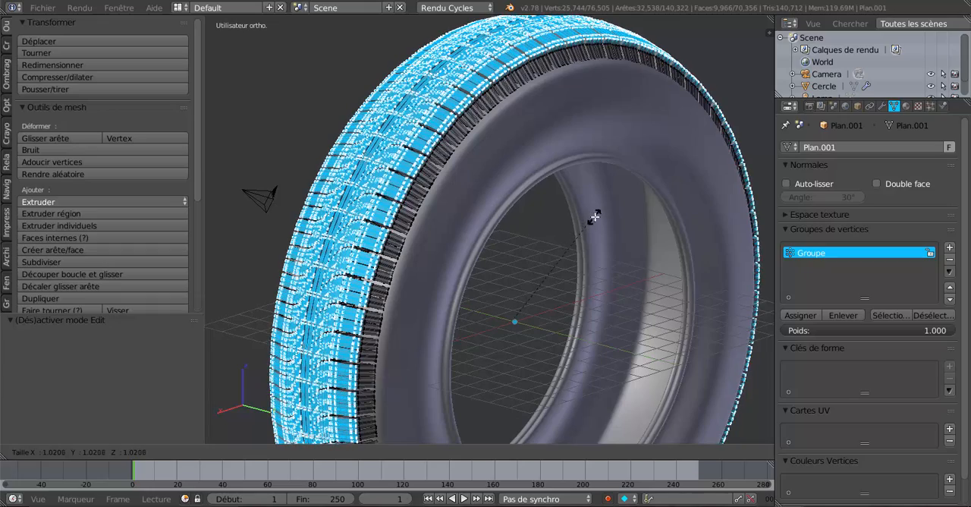
click(596, 214)
key(Tab)
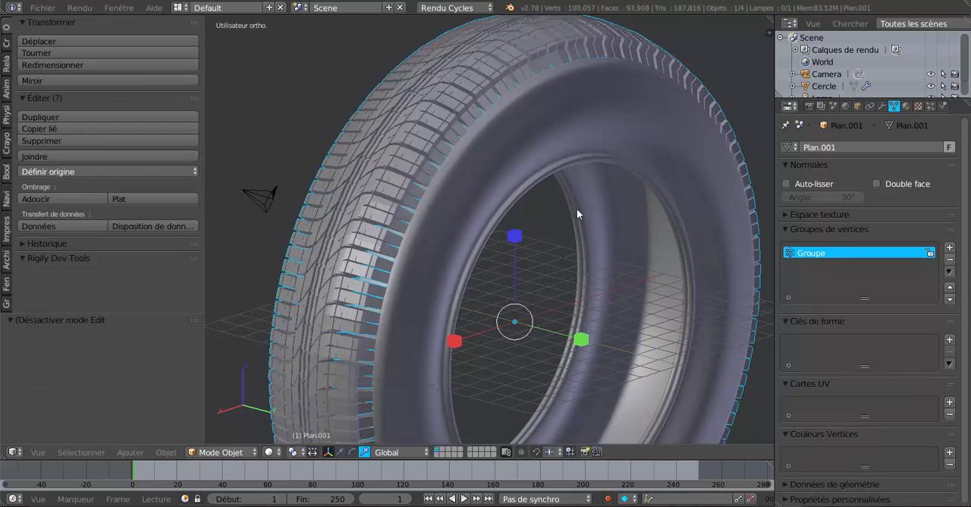
middle_drag(584, 203, 510, 89)
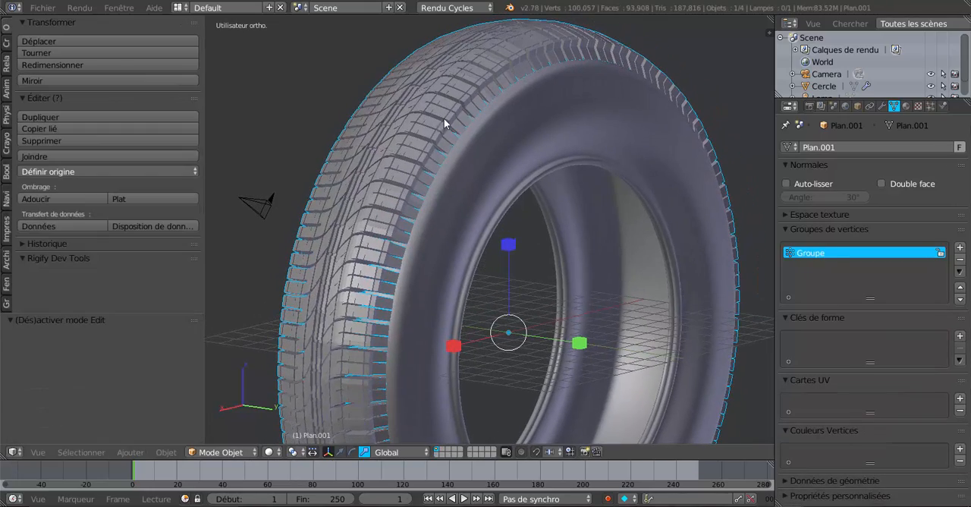
scroll(444, 120, down, 2)
middle_drag(429, 158, 441, 144)
scroll(465, 132, up, 3)
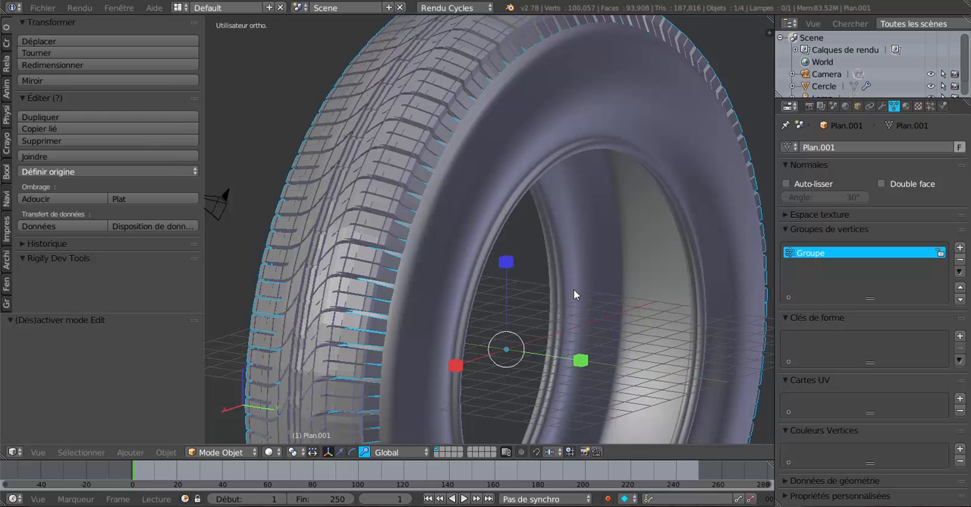
- Scale the tread object uniformly by 0.986 so it sits closer to the tyre body
key(s)
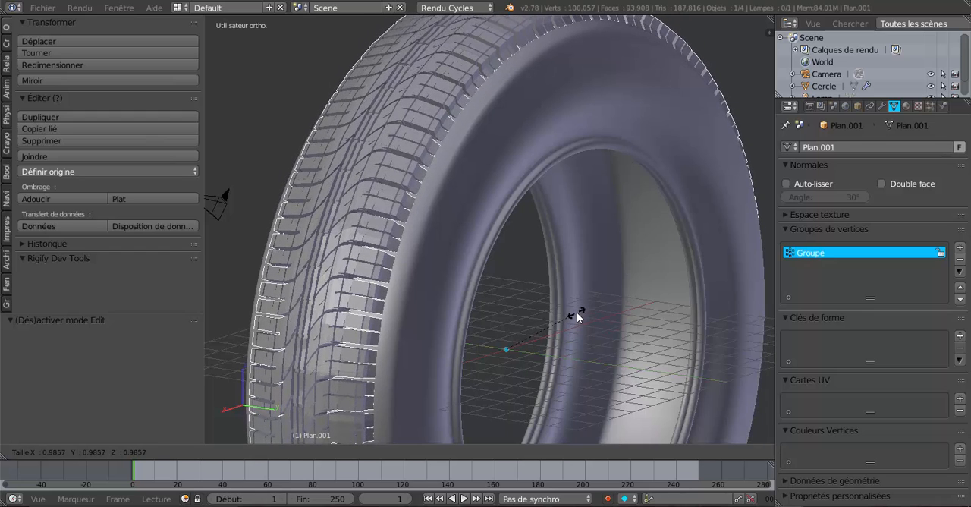
click(576, 312)
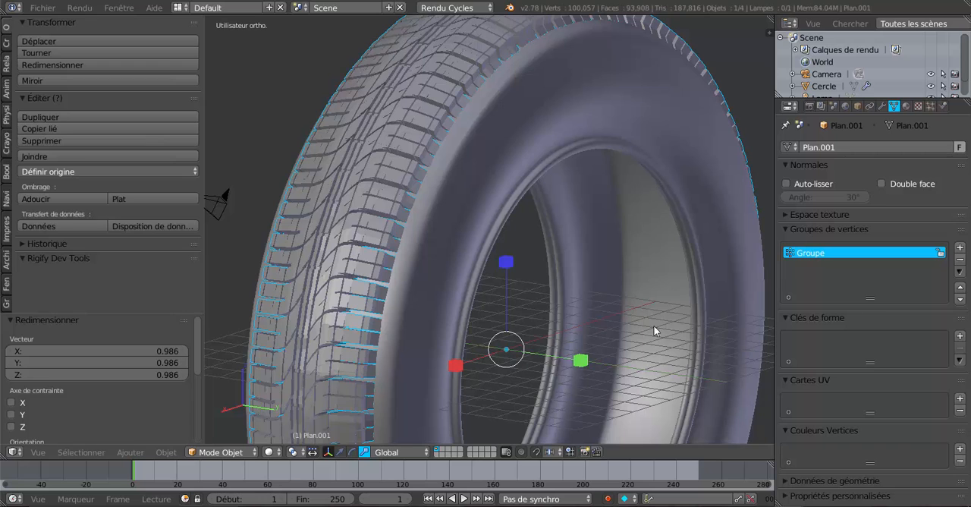
middle_drag(579, 249, 609, 248)
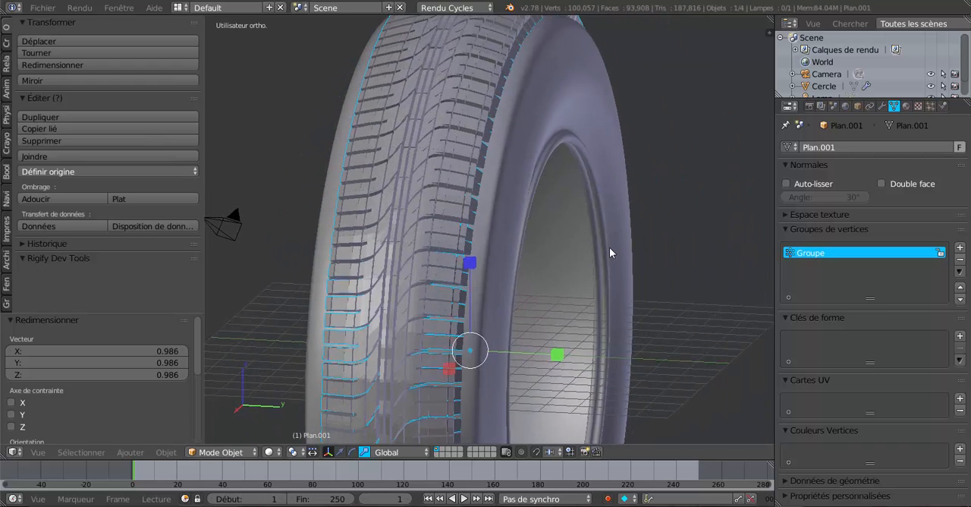
- Select the tyre body and scale it along the Y axis by 0.929
right_click(522, 166)
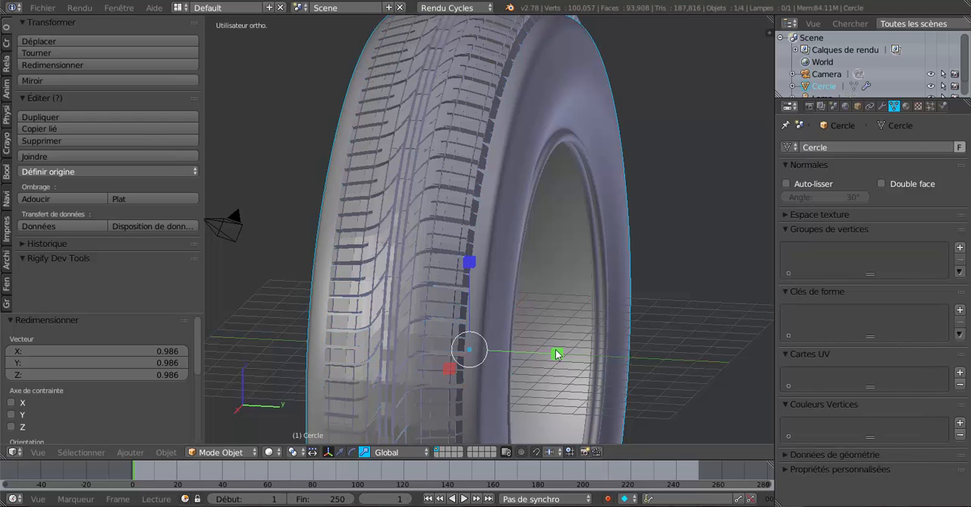
key(s)
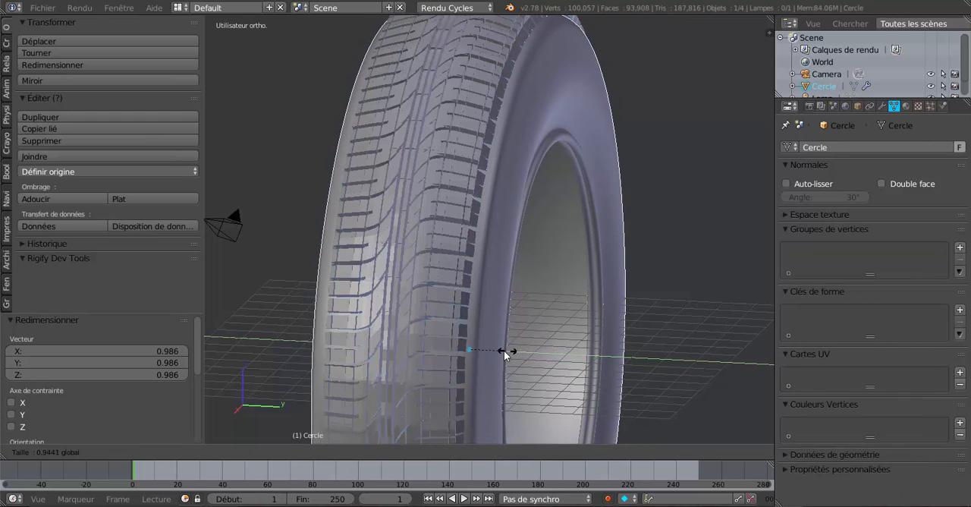
key(y)
click(494, 352)
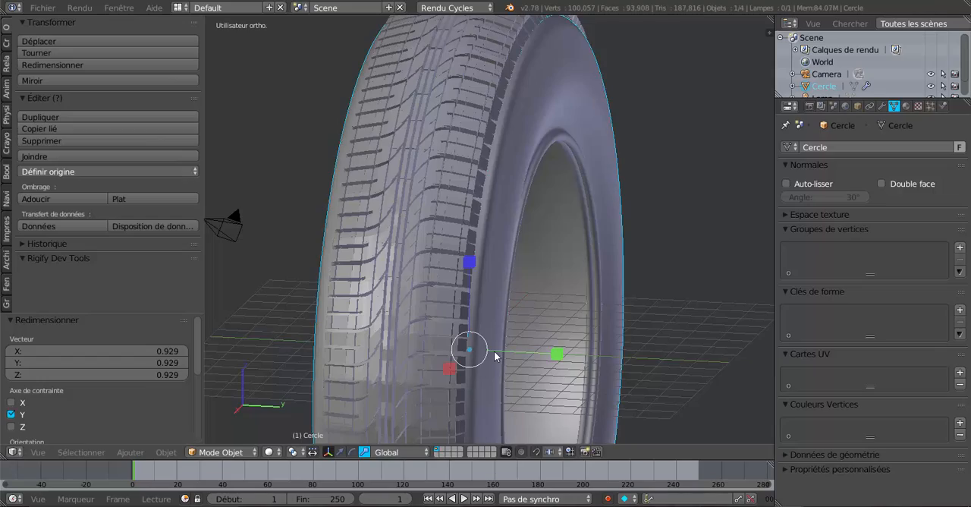
- Examine the tyre body's join with the tread and its mesh, switching between object and edit mode
key(Tab)
middle_drag(552, 338, 506, 90)
key(Tab)
scroll(431, 92, up, 2)
scroll(474, 75, down, 2)
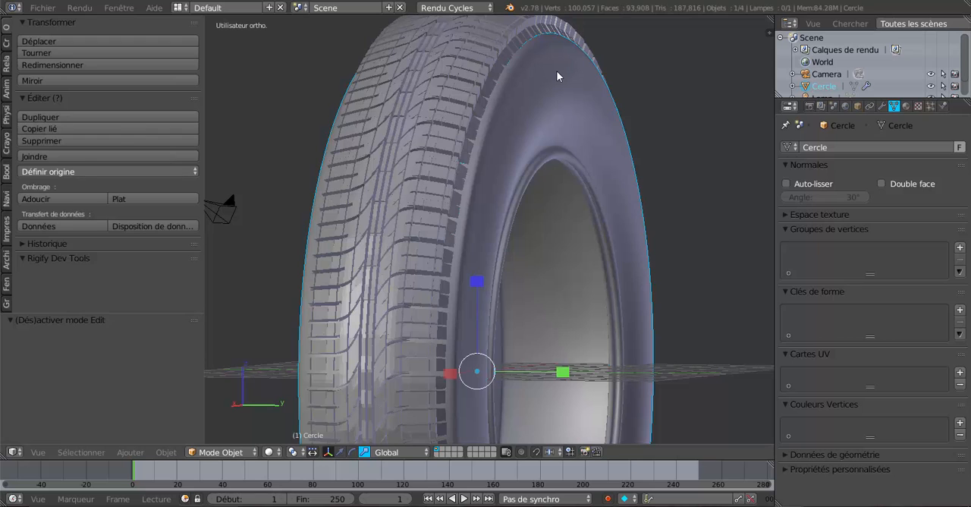
key(Tab)
scroll(516, 121, up, 3)
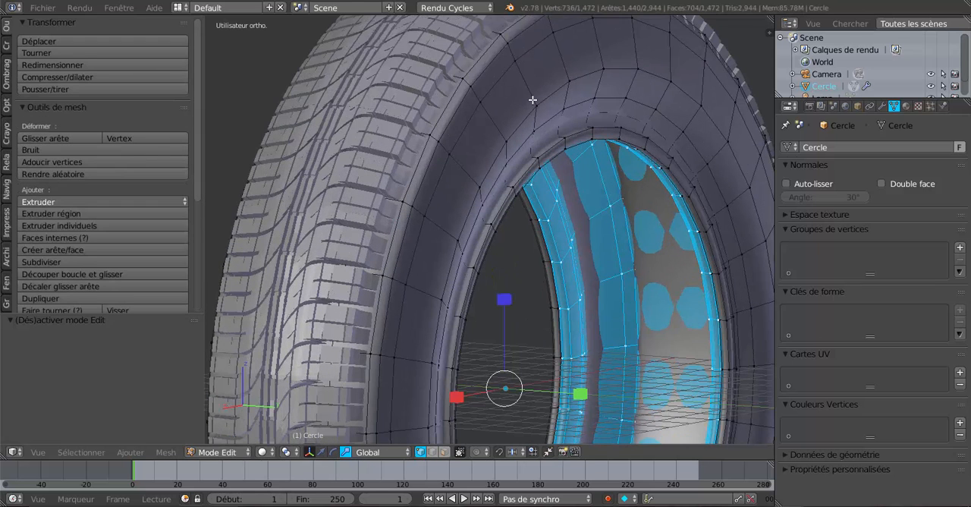
key(Tab)
- Select the tread and narrow its mesh along the Y axis by about 0.949 in edit mode, then return to object mode
right_click(441, 67)
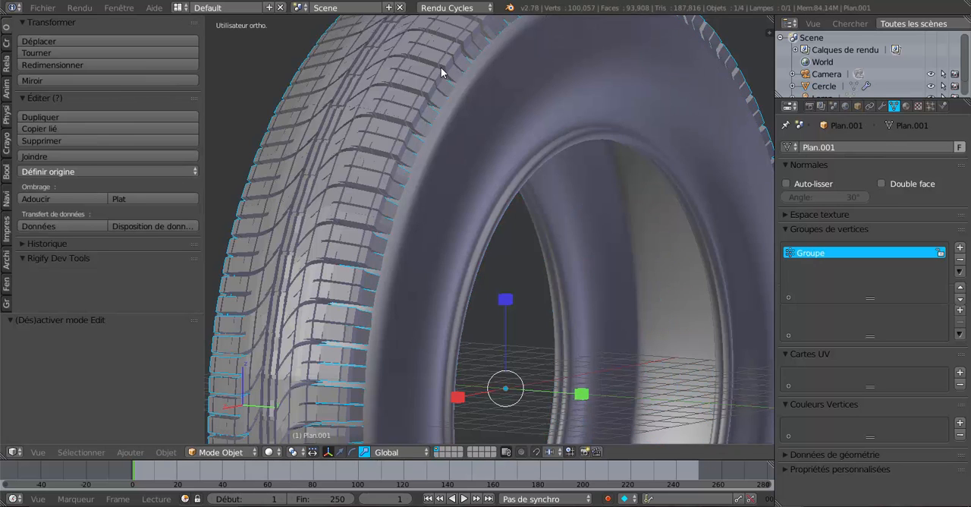
key(Tab)
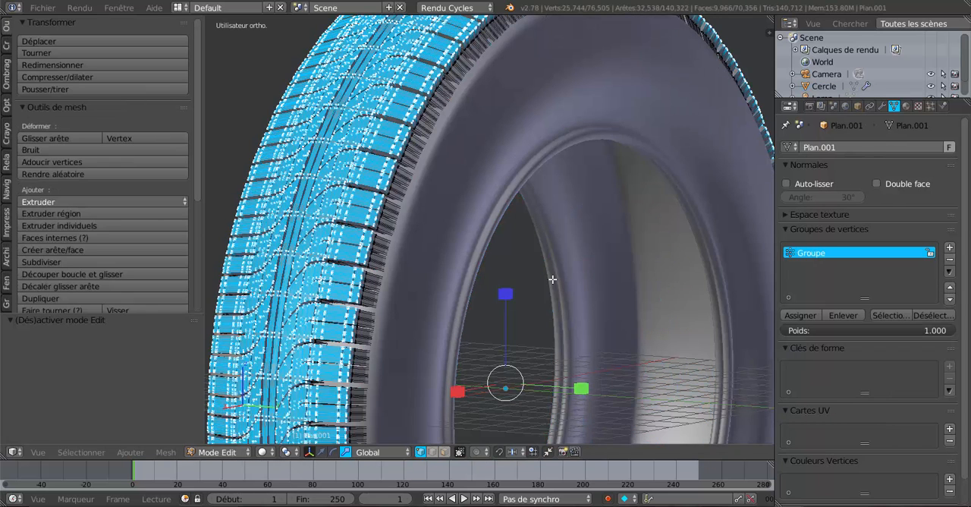
middle_drag(581, 277, 629, 265)
click(590, 251)
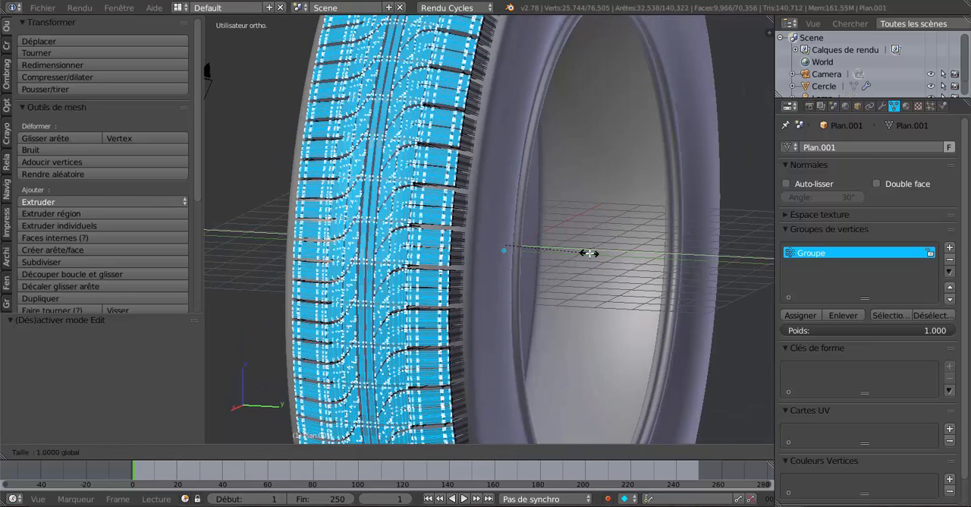
click(546, 247)
key(Tab)
- Readjust the tread mesh's width along the Y axis in edit mode and return to object mode
scroll(469, 222, up, 4)
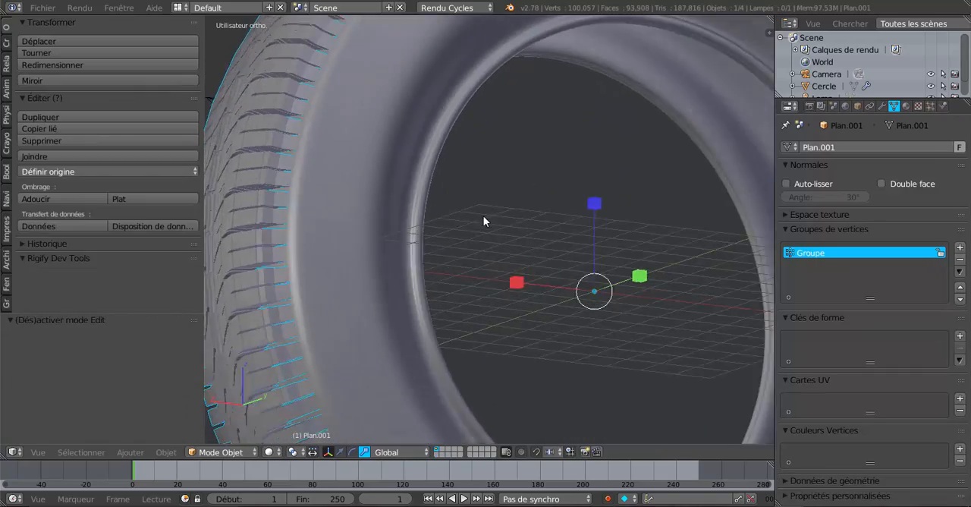
middle_drag(483, 220, 548, 279)
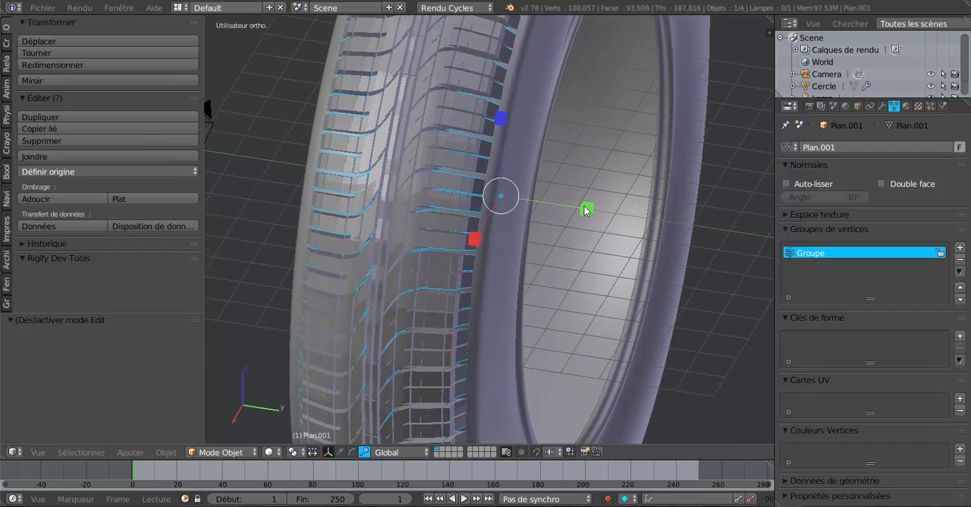
drag(585, 209, 608, 213)
key(Tab)
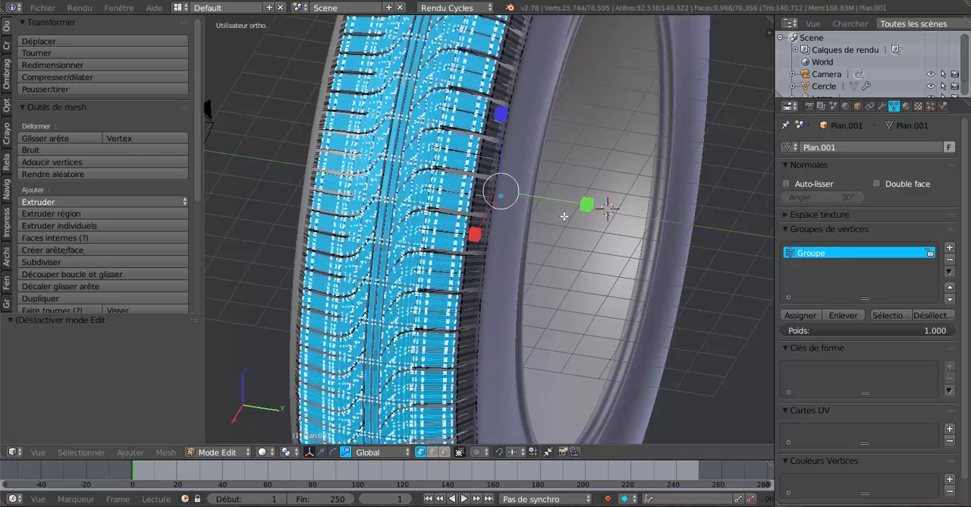
middle_drag(607, 210, 541, 191)
key(Tab)
scroll(524, 206, down, 3)
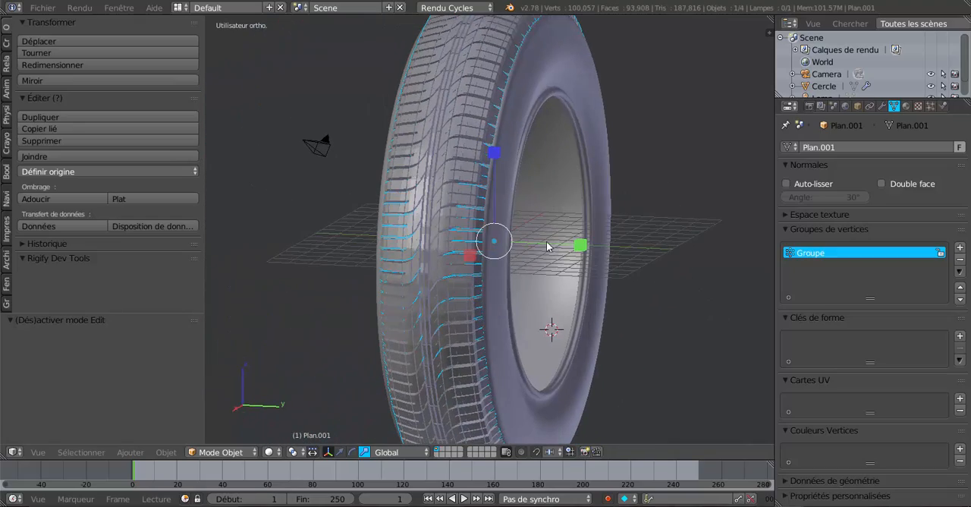
- Examine the whole tyre from several angles and distances, checking how the tread fits against the sidewalls
scroll(457, 229, up, 2)
scroll(457, 229, down, 2)
middle_drag(469, 216, 489, 284)
scroll(577, 243, down, 3)
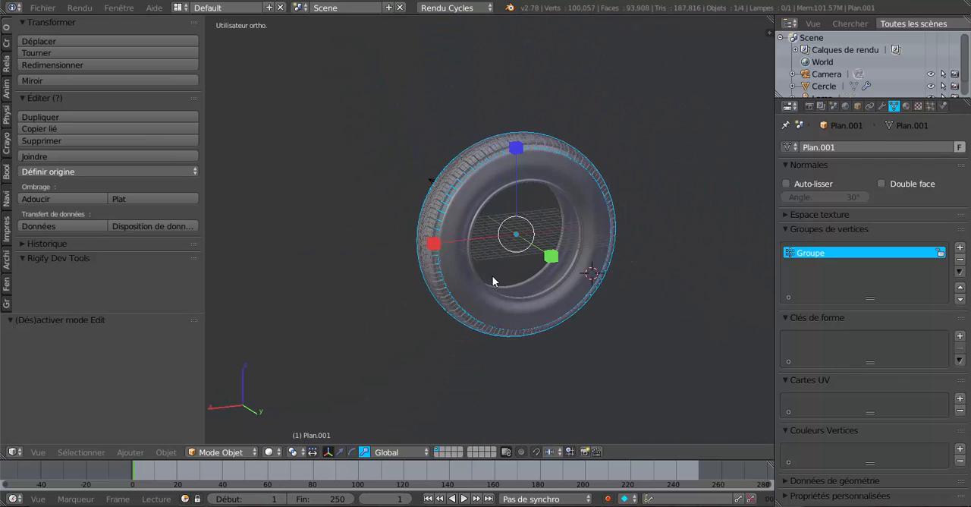
key(KP_1)
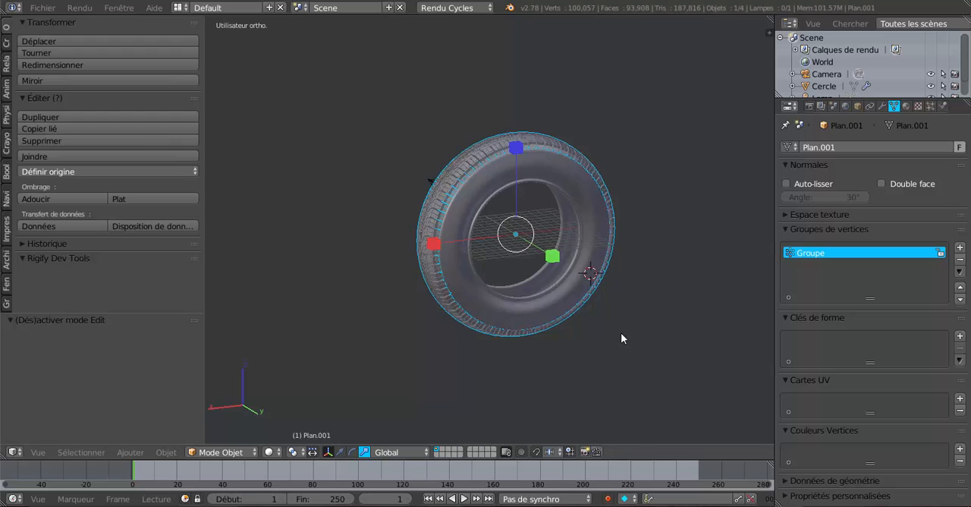
middle_drag(459, 282, 566, 284)
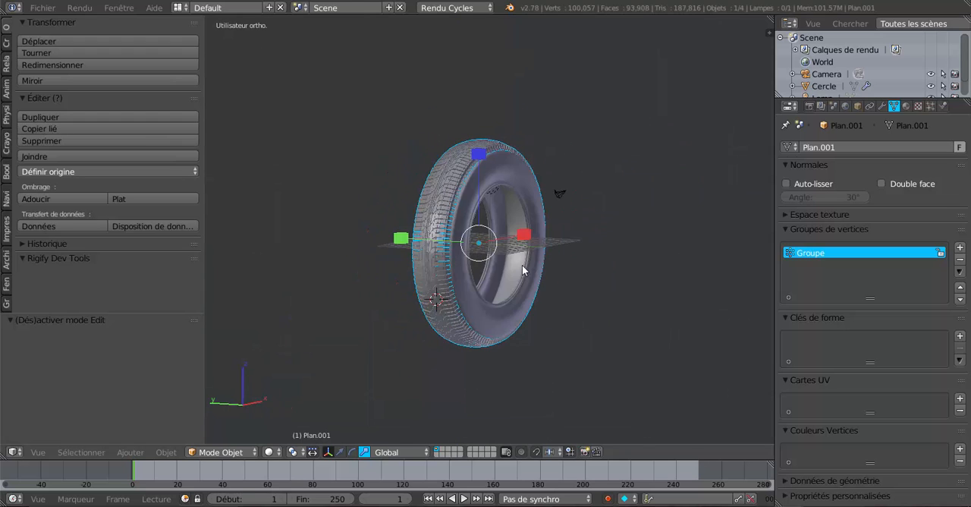
scroll(522, 264, up, 3)
middle_drag(512, 249, 529, 262)
scroll(530, 267, up, 3)
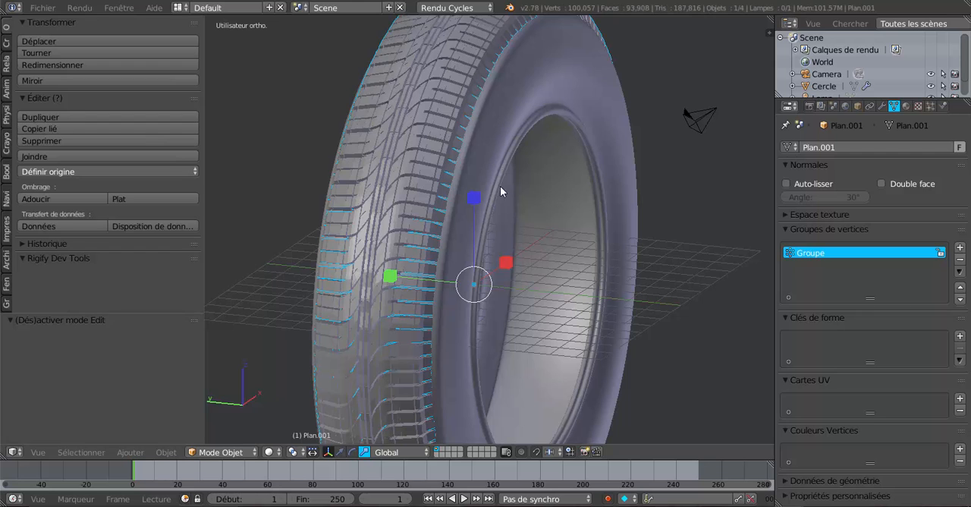
middle_drag(500, 192, 477, 200)
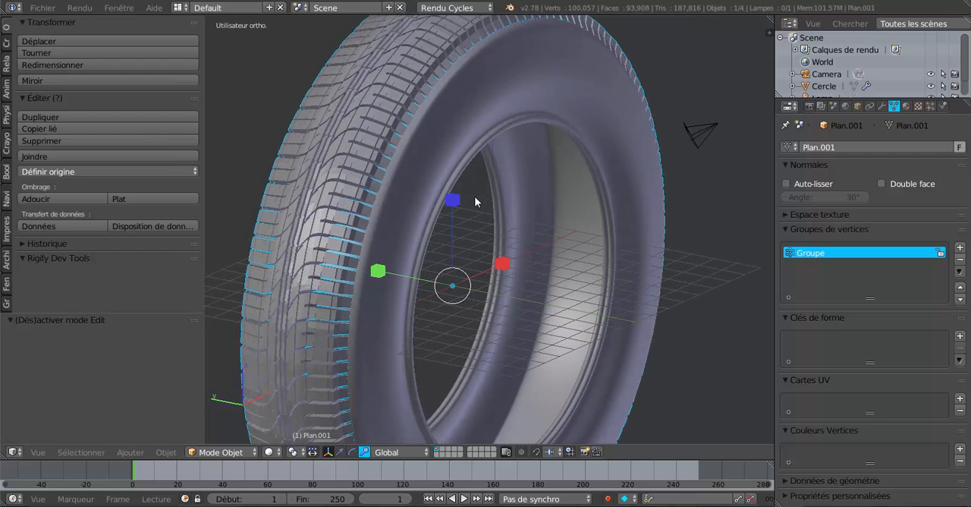
- Select the tyre body and set its Subdivision Surface modifier's viewport level to 1
click(882, 106)
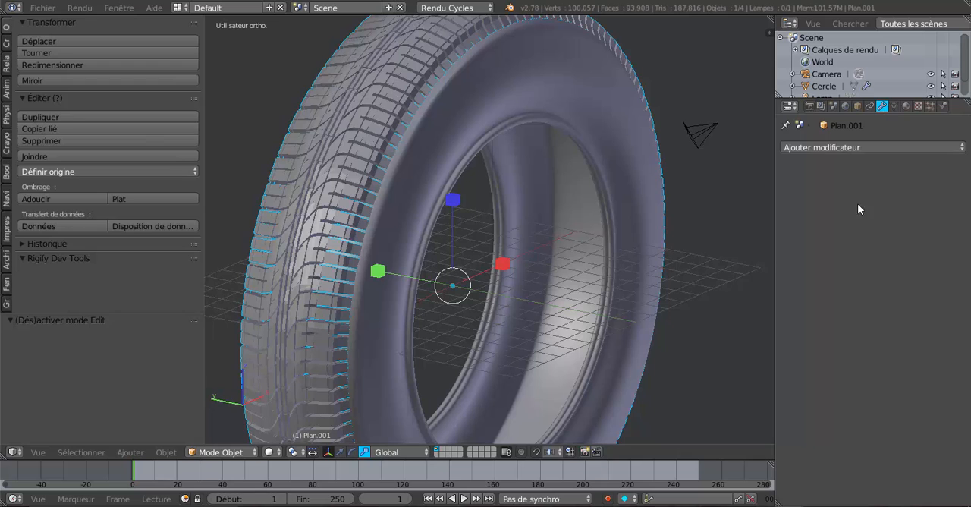
right_click(613, 115)
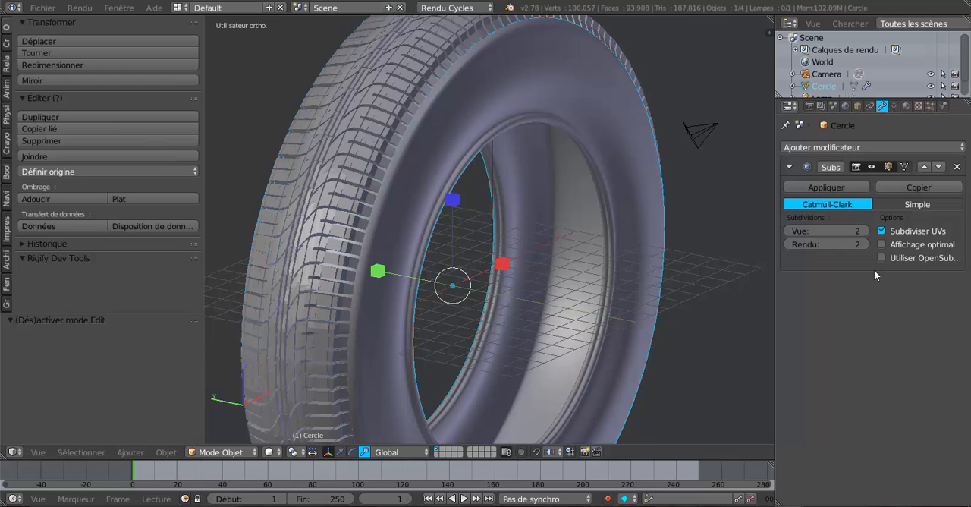
click(787, 230)
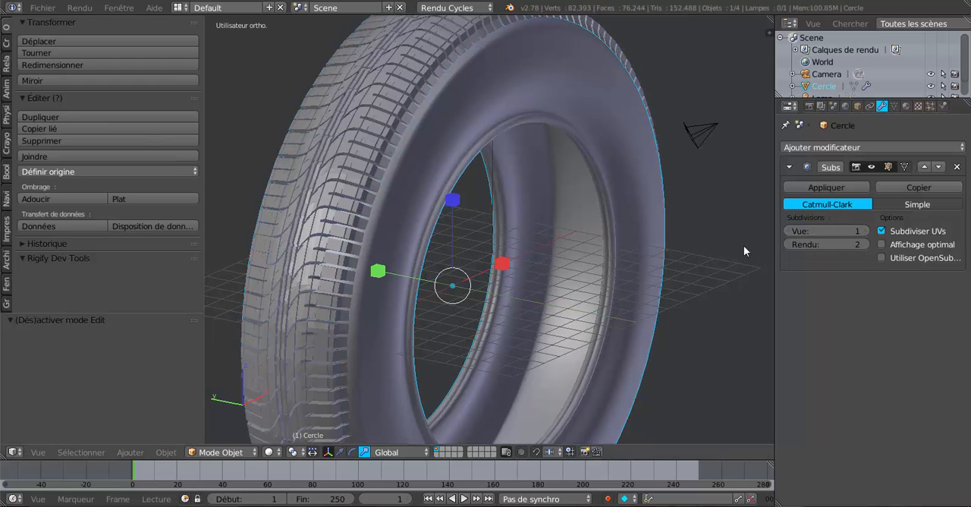
key(KP_1)
middle_drag(606, 233, 619, 263)
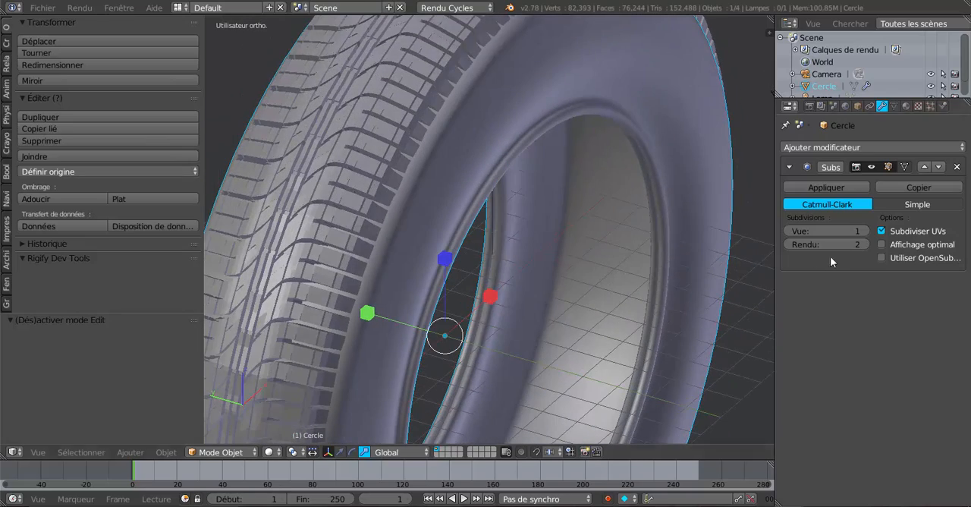
- Set the tyre body's Subdivision Surface viewport level to 2 and apply the modifier
click(786, 232)
mouse_move(758, 232)
middle_down()
mouse_move(685, 250)
mouse_move(580, 176)
mouse_move(579, 191)
mouse_move(767, 235)
middle_up()
click(864, 231)
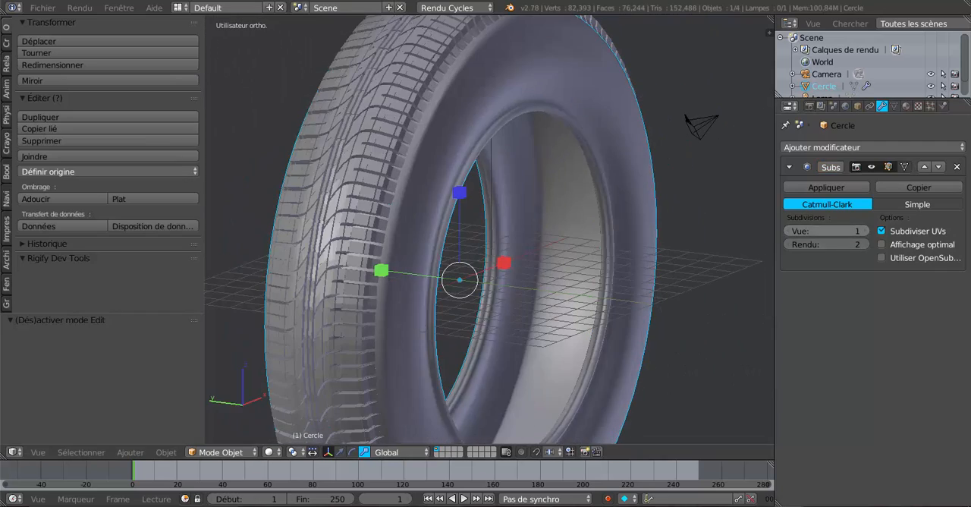
click(867, 230)
scroll(683, 265, down, 2)
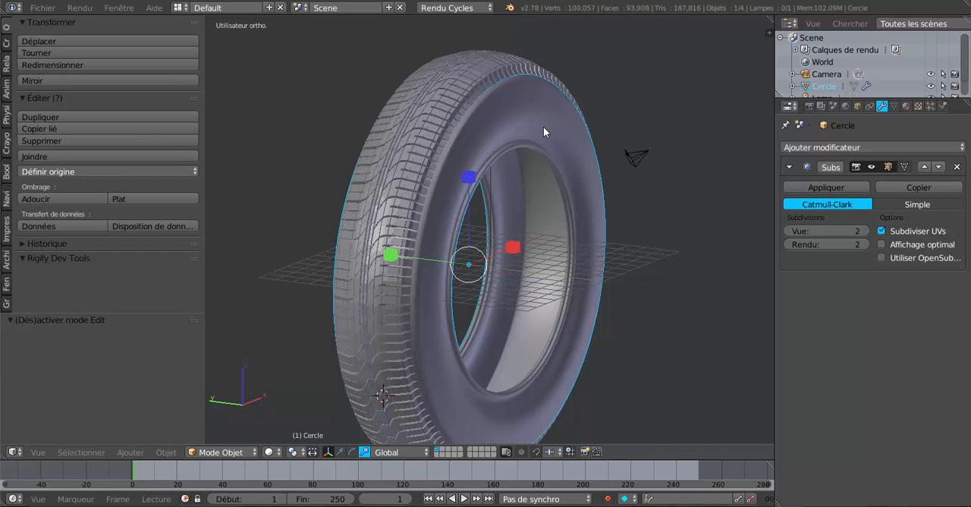
click(822, 186)
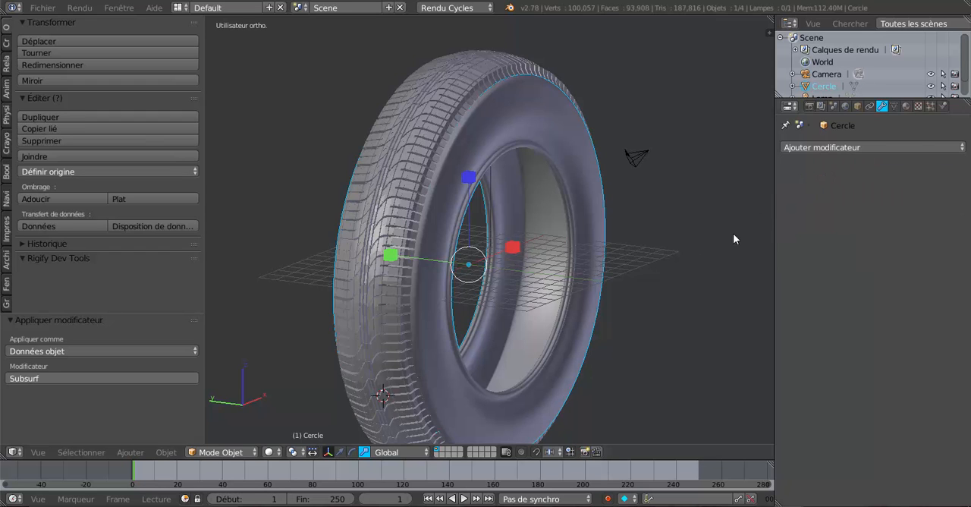
- Examine the tread and sidewall of the tyre from several angles and distances
middle_drag(596, 275, 544, 191)
scroll(492, 183, up, 3)
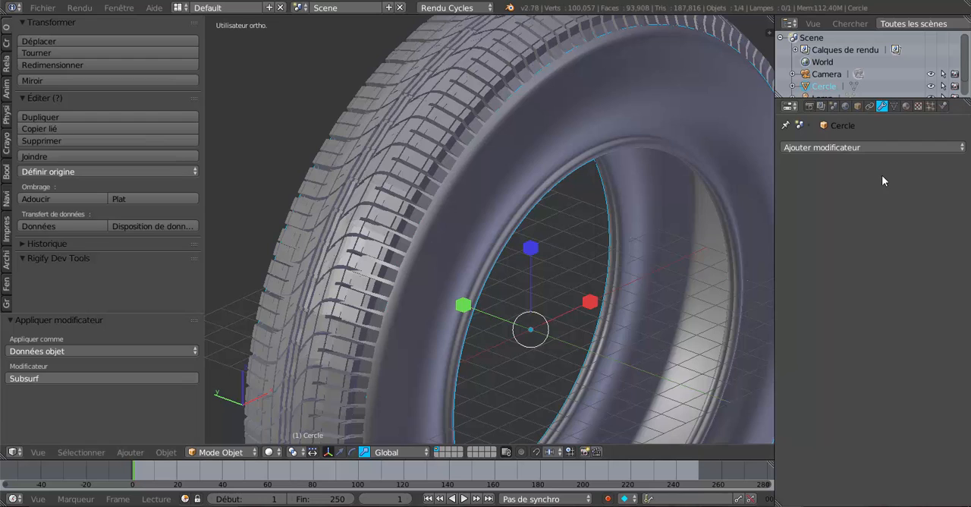
click(883, 148)
scroll(427, 242, down, 3)
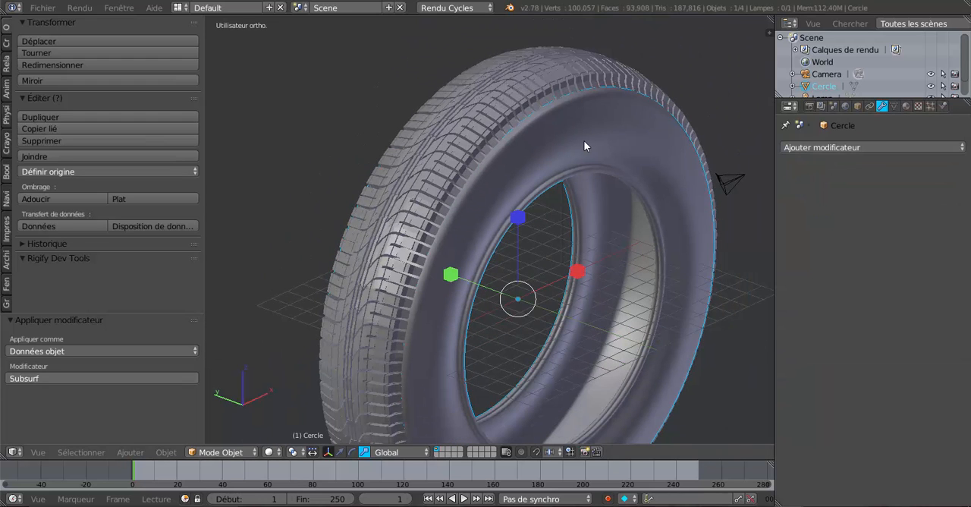
scroll(528, 134, up, 2)
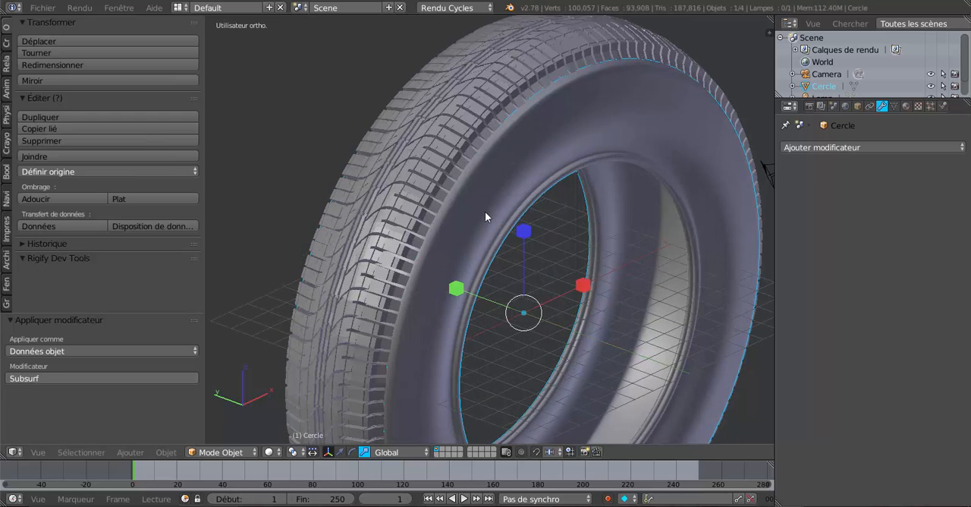
scroll(498, 208, up, 3)
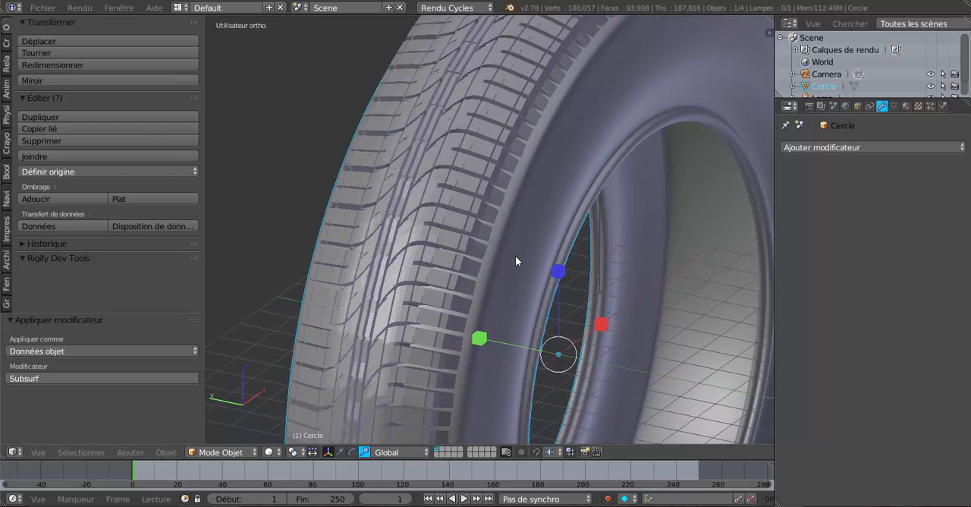
scroll(507, 254, down, 3)
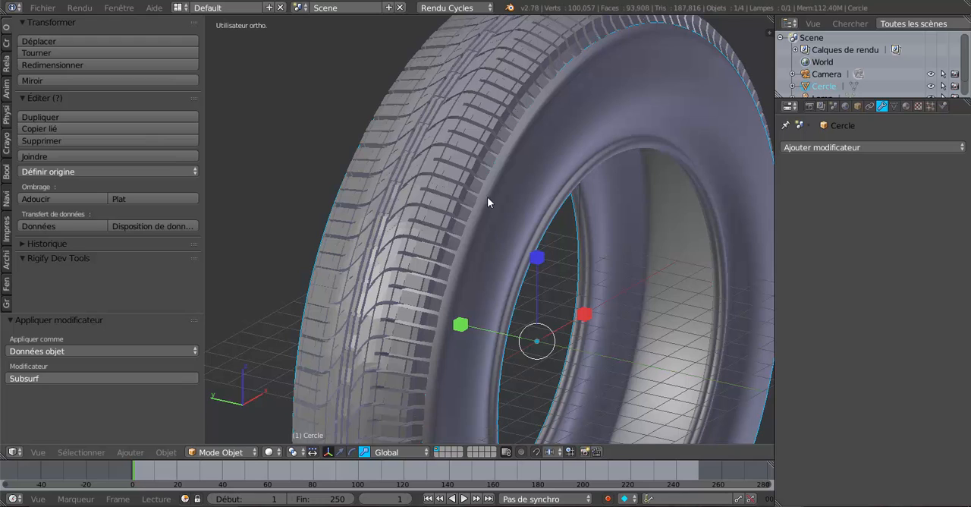
scroll(705, 317, down, 2)
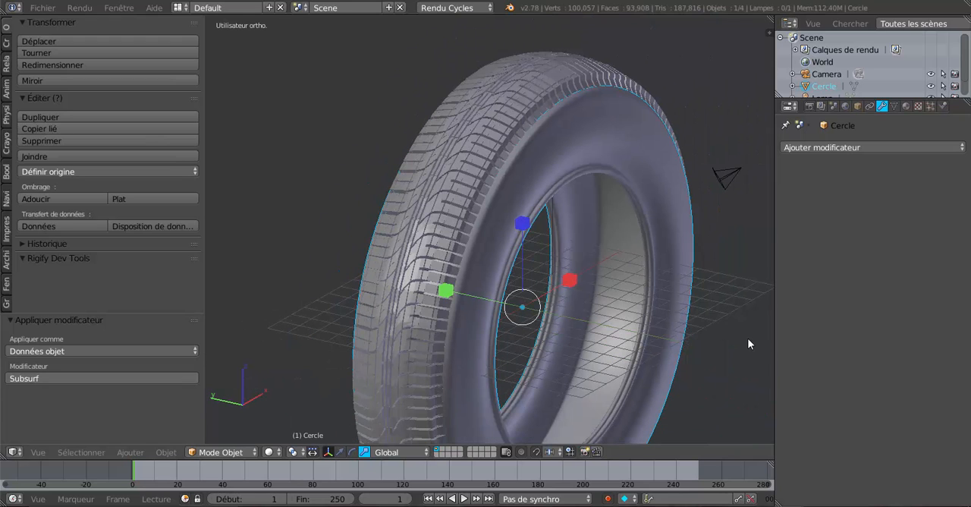
- Try rotating the tyre body and the tread separately in the front view
key(KP_1)
scroll(670, 355, down, 2)
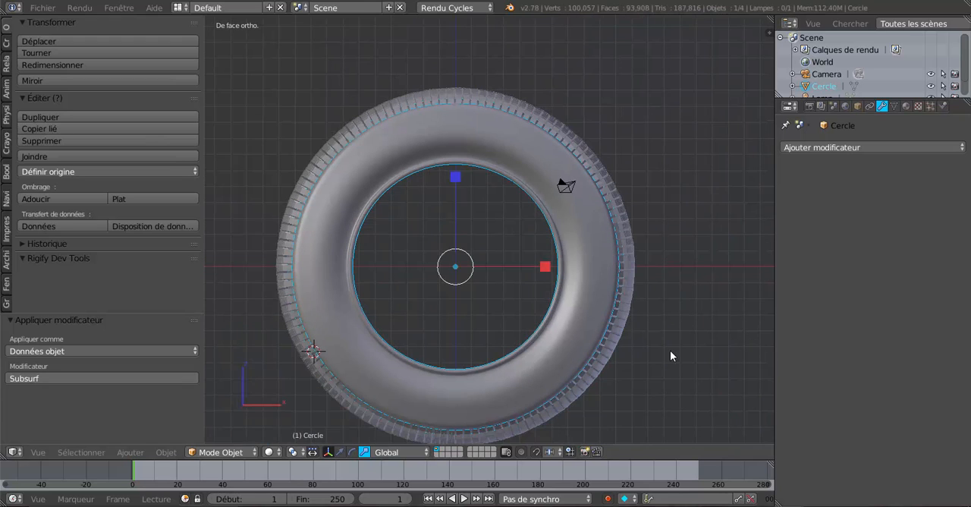
key(r)
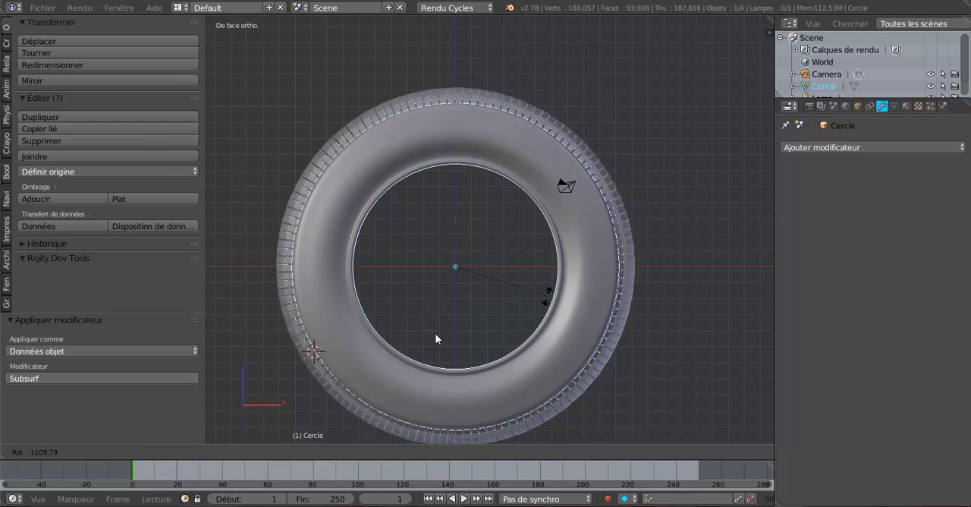
right_click(438, 178)
right_click(607, 138)
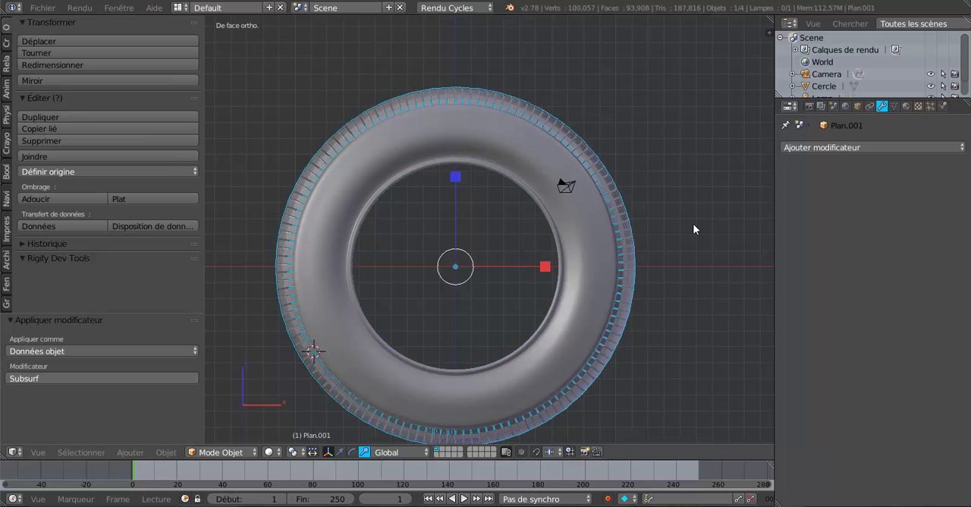
key(r)
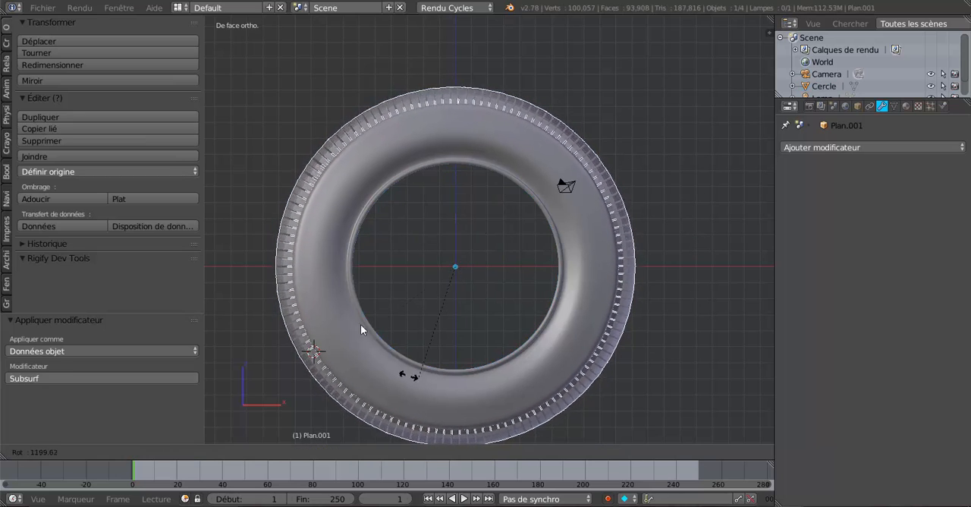
click(404, 244)
- Select the tread together with the tyre body and join them into one object
middle_drag(544, 265, 584, 282)
scroll(584, 282, up, 2)
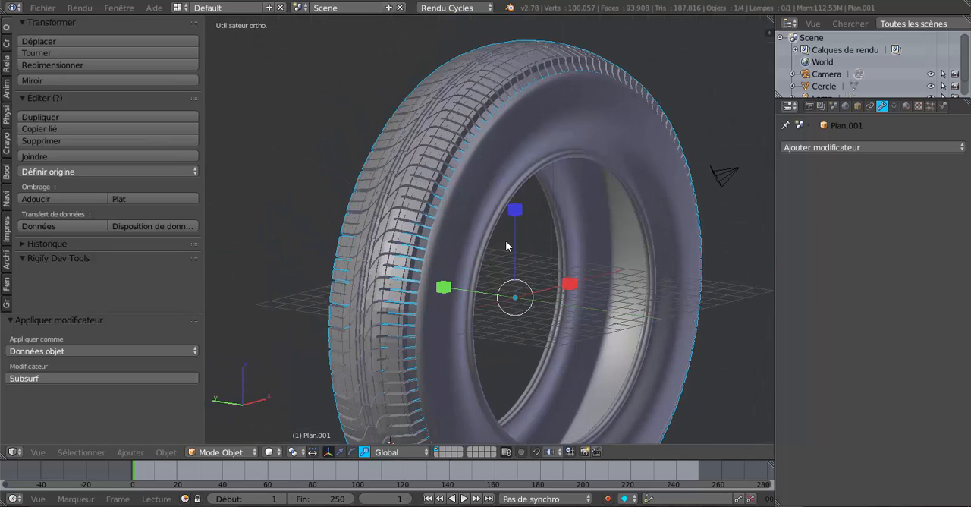
right_click(484, 197)
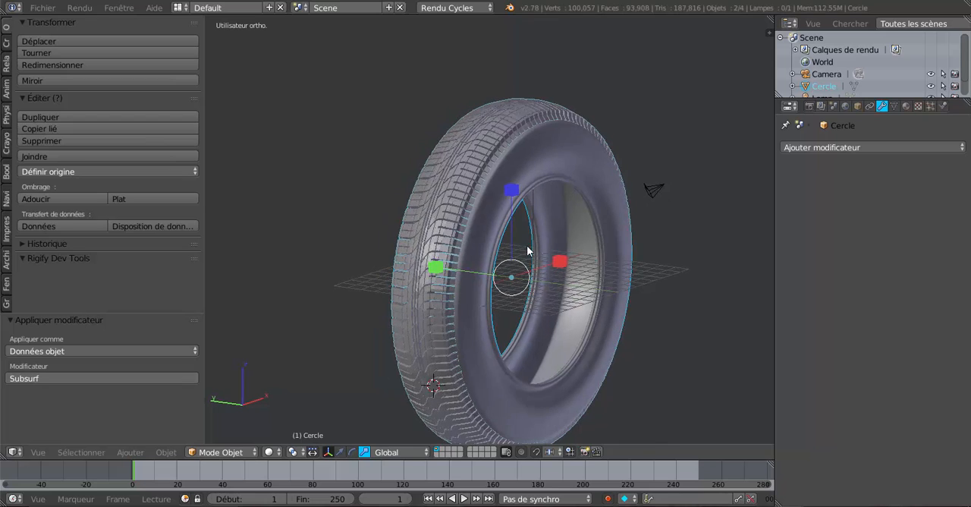
scroll(474, 258, up, 2)
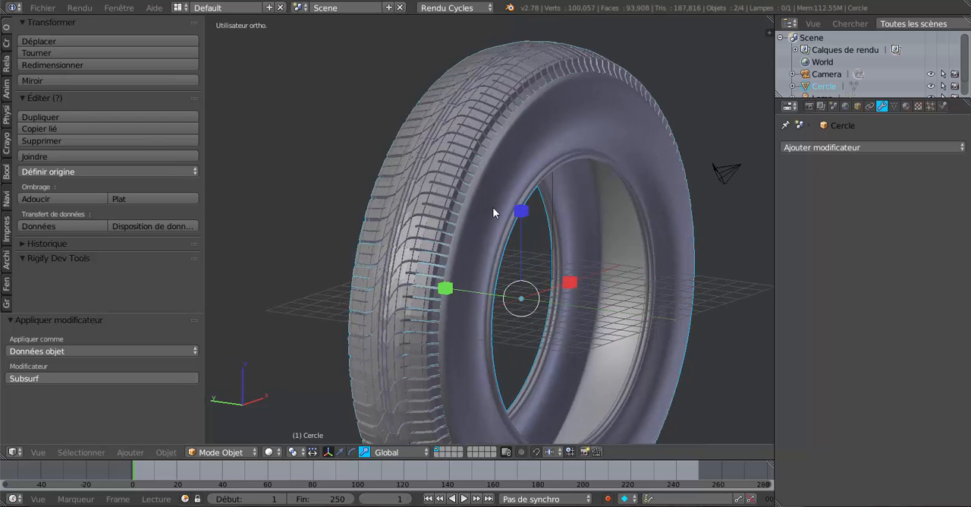
right_click(447, 176)
shift+right_click(477, 245)
click(37, 157)
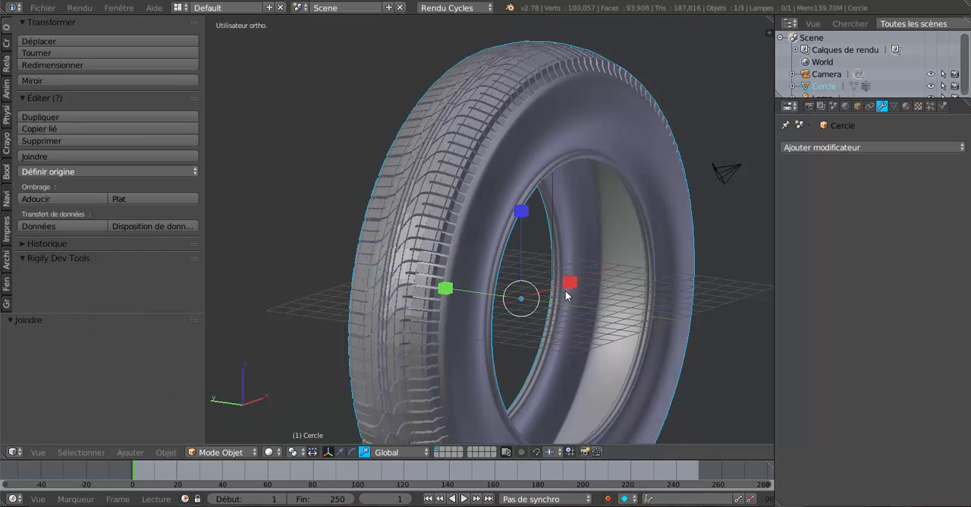
- Try rotating the joined tyre freely in the front view and around the global Y axis
middle_drag(565, 290, 469, 268)
key(KP_1)
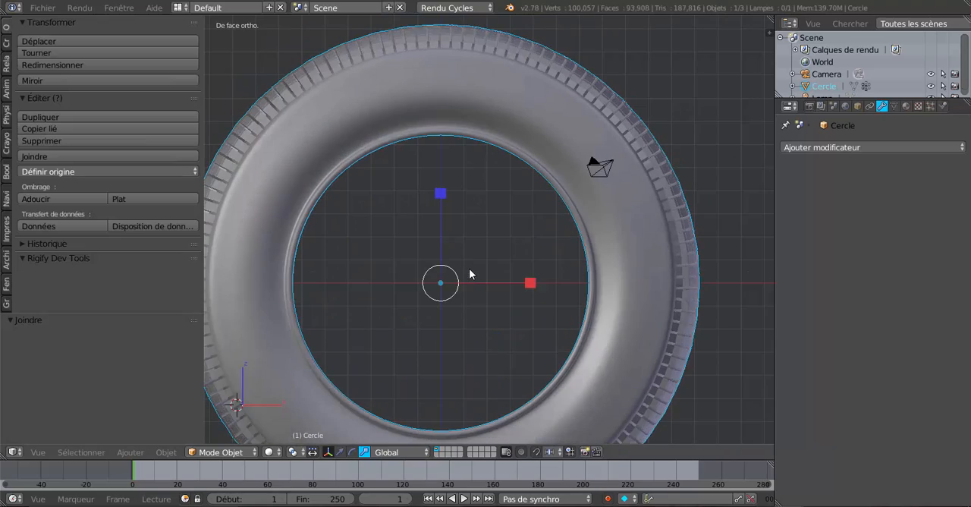
scroll(470, 273, down, 4)
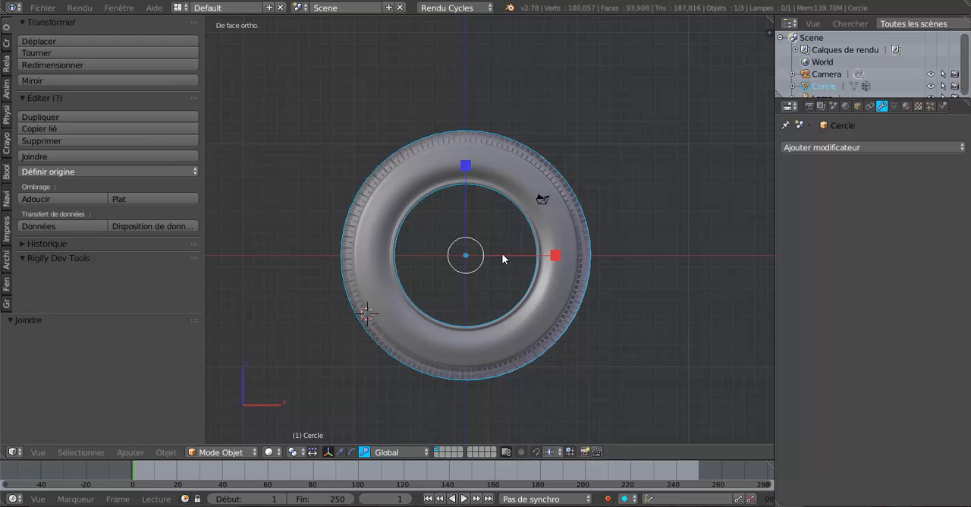
key(r)
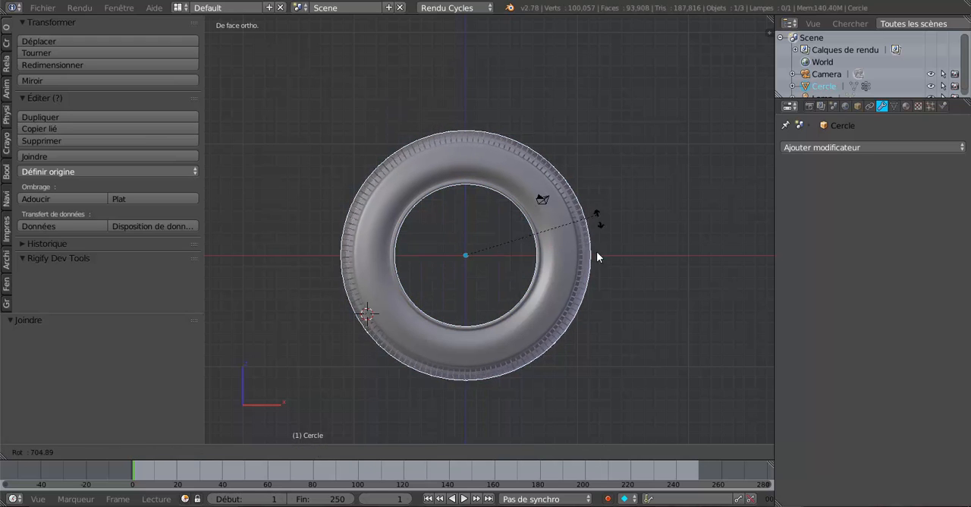
right_click(597, 257)
middle_drag(449, 272, 531, 298)
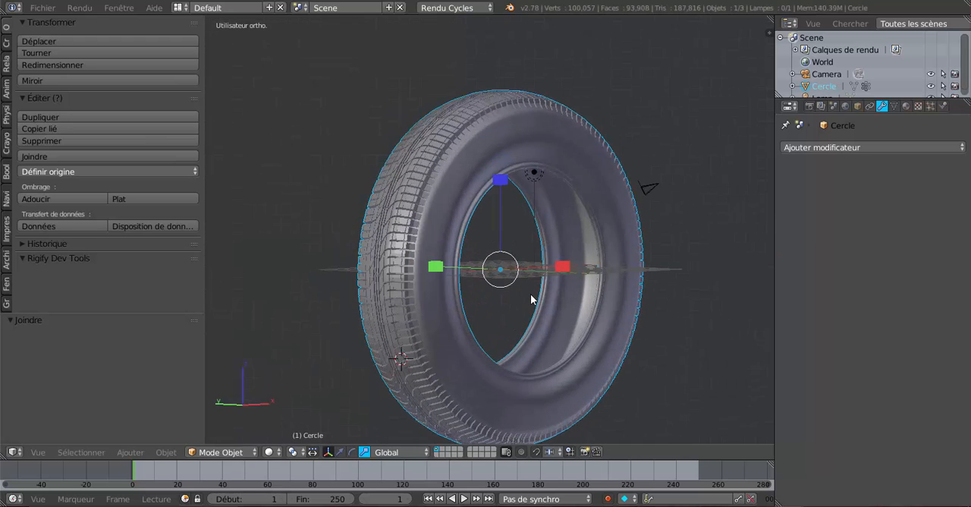
key(r)
key(y)
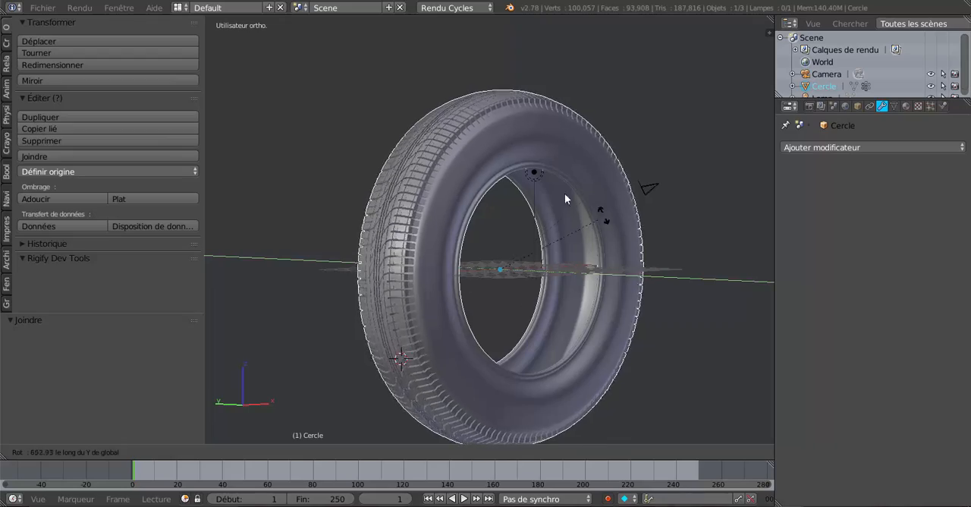
right_click(495, 285)
- Inspect the joined tyre's tread and both sidewalls up close from different sides
middle_drag(495, 289, 379, 256)
scroll(558, 269, up, 3)
scroll(540, 301, down, 3)
scroll(415, 246, up, 4)
scroll(415, 246, up, 3)
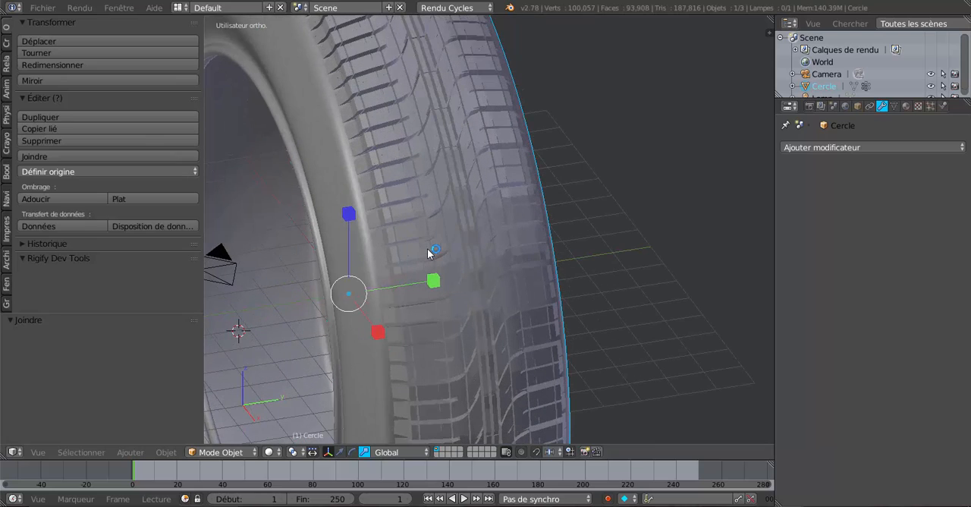
middle_drag(367, 248, 540, 274)
scroll(589, 162, down, 5)
scroll(443, 243, down, 3)
scroll(540, 275, up, 4)
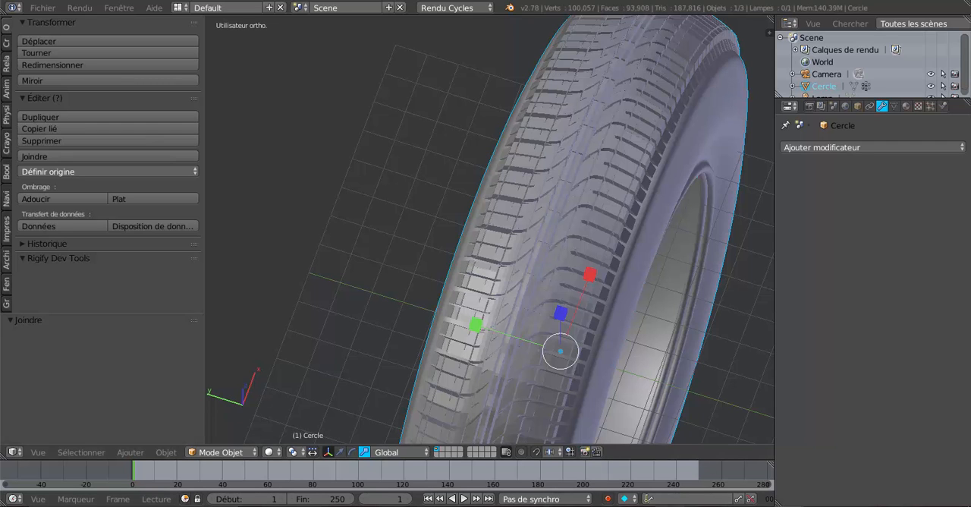
- Switch to the Blender window holding the flat tread pattern and view its plane in object mode from the front and at an angle
mouse_move(670, 506)
mouse_move(773, 506)
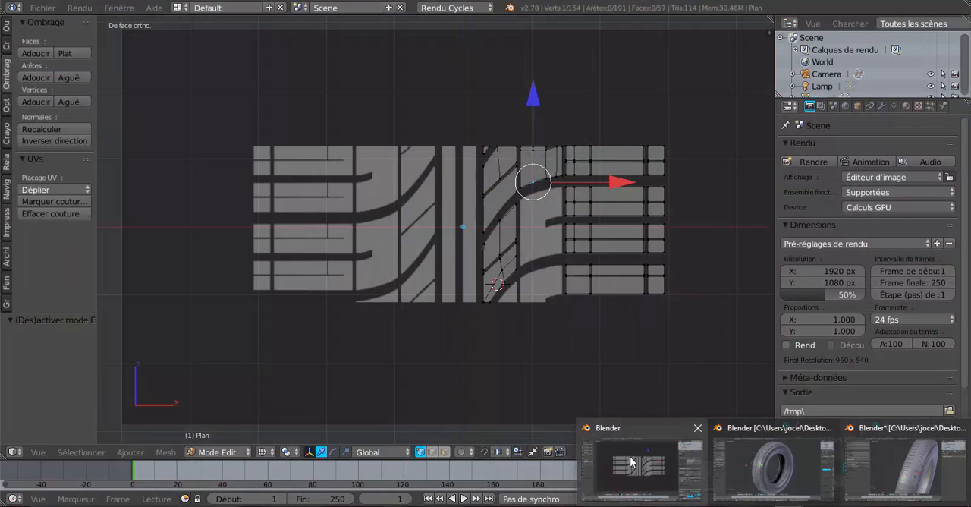
click(646, 468)
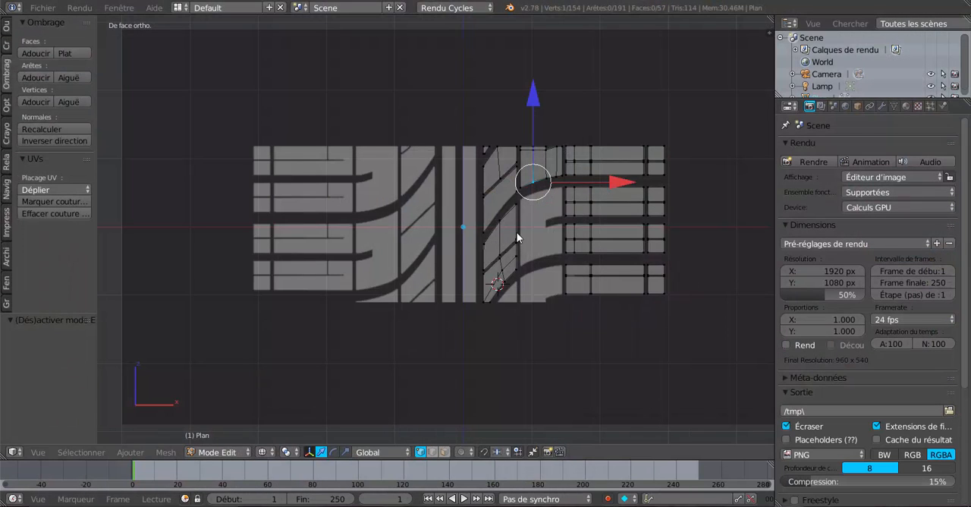
key(Tab)
scroll(527, 234, up, 1)
scroll(527, 234, down, 1)
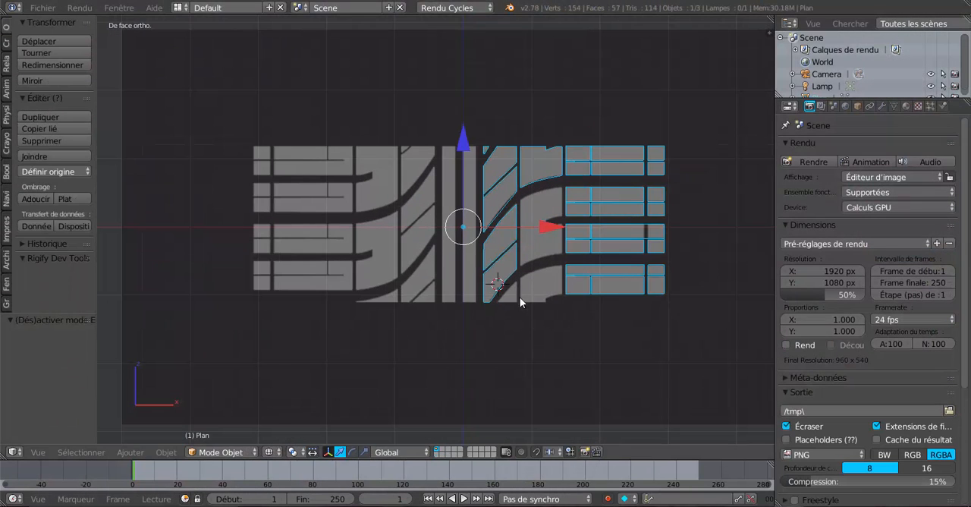
middle_drag(520, 296, 487, 283)
middle_drag(577, 280, 544, 336)
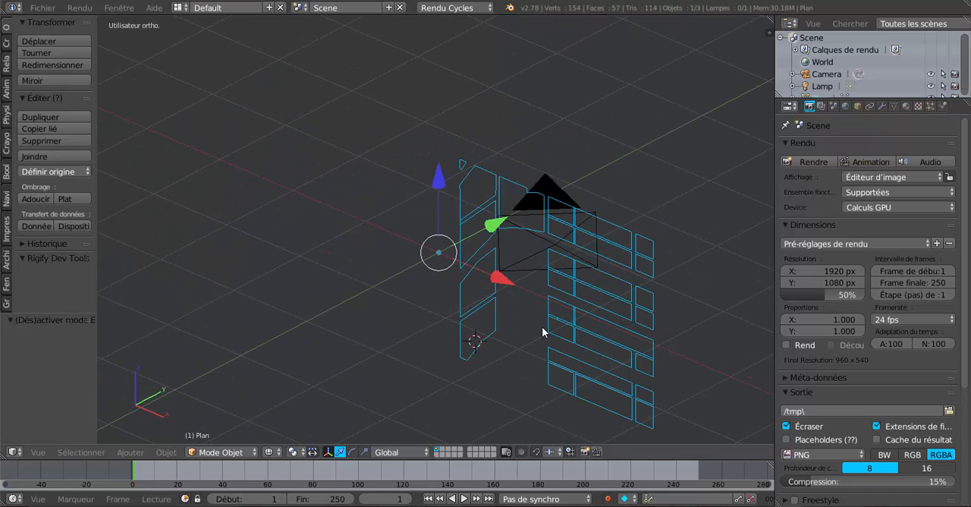
- Inspect the tread pattern's vertices and edges in edit mode, then return to object mode
key(Tab)
mouse_move(559, 316)
middle_down()
mouse_move(614, 311)
mouse_move(560, 305)
middle_up()
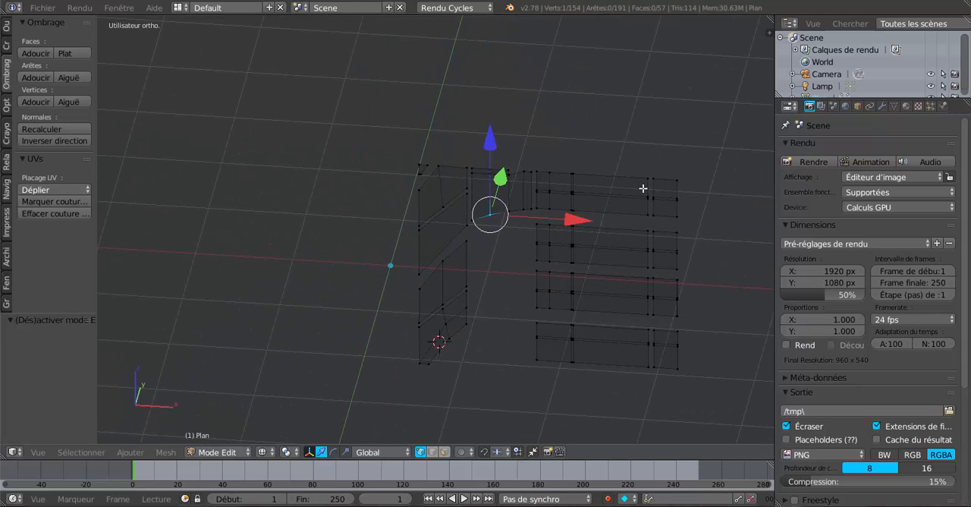
middle_drag(586, 225, 615, 225)
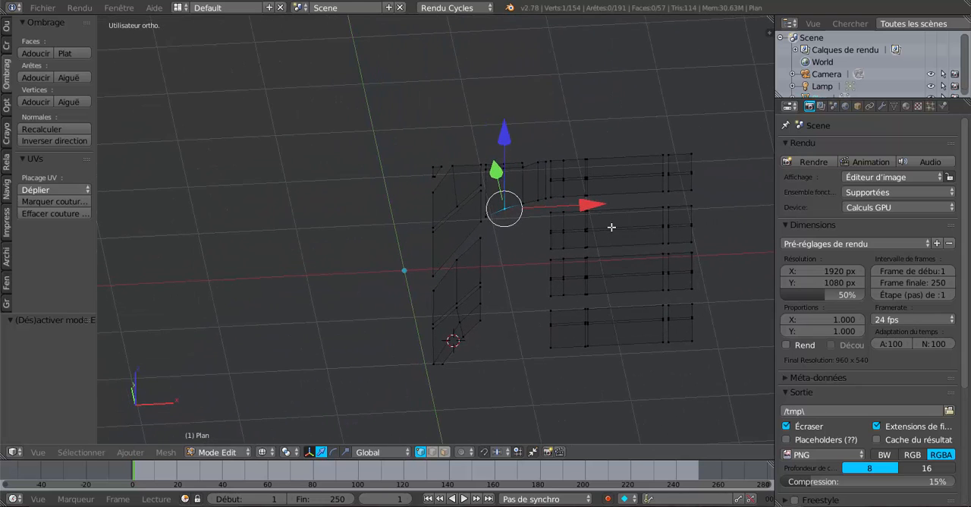
key(Tab)
mouse_move(571, 292)
middle_down()
mouse_move(514, 277)
mouse_move(564, 288)
mouse_move(505, 296)
mouse_move(573, 291)
middle_up()
scroll(514, 277, down, 2)
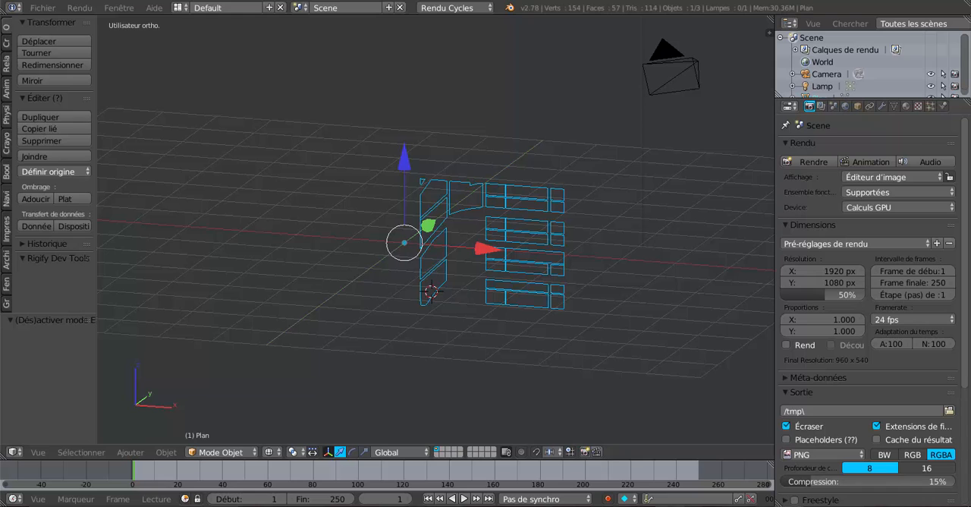
- Switch to the Blender window with the saved complete tyre and rotate the tyre around the global Y axis, checking its tread and sidewall
mouse_move(772, 505)
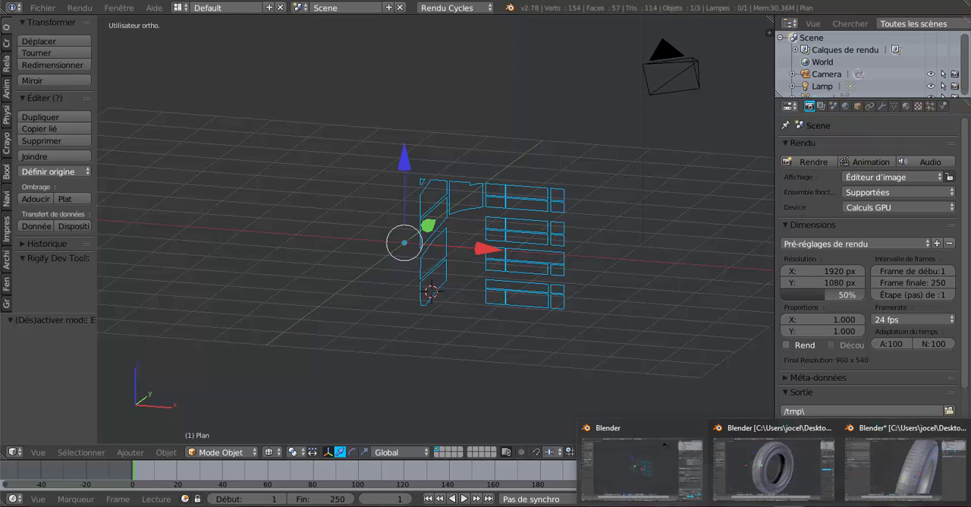
click(773, 457)
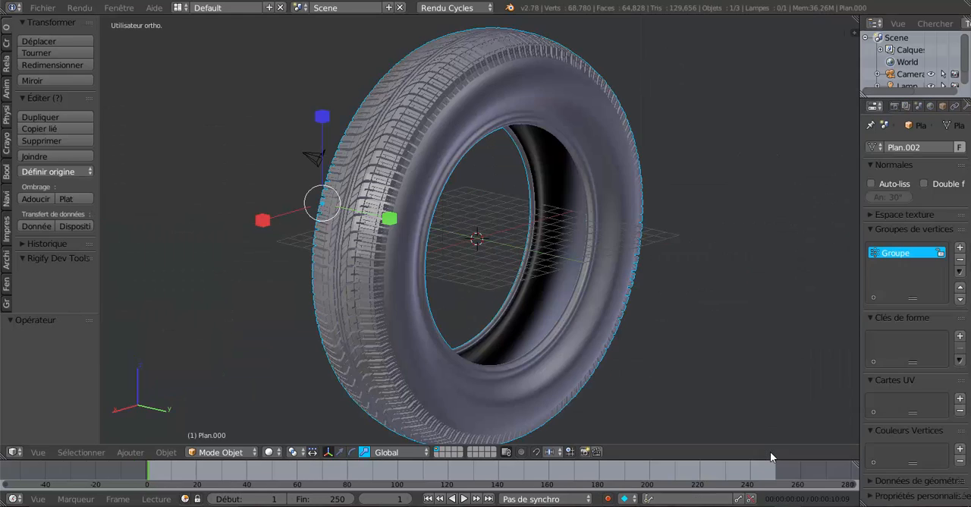
scroll(637, 328, down, 1)
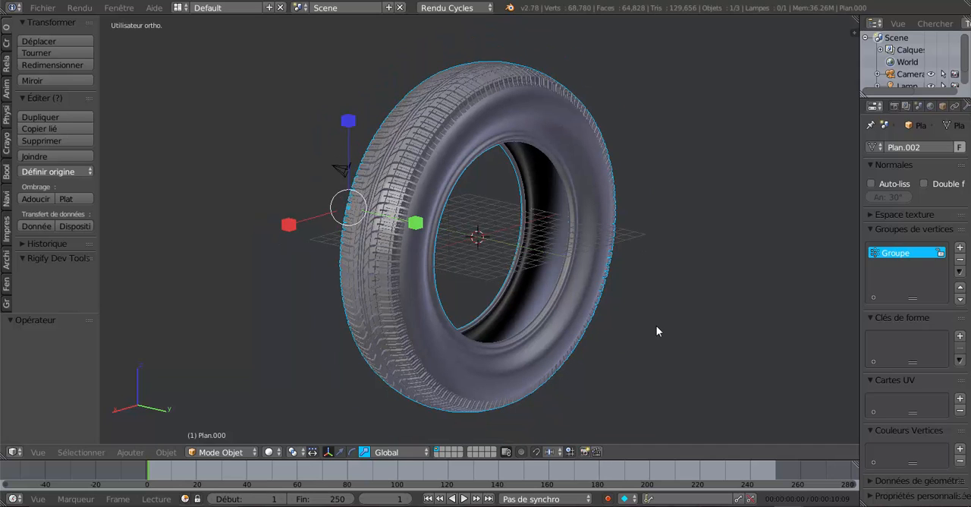
mouse_move(644, 336)
middle_down()
mouse_move(605, 359)
mouse_move(649, 346)
middle_up()
key(r)
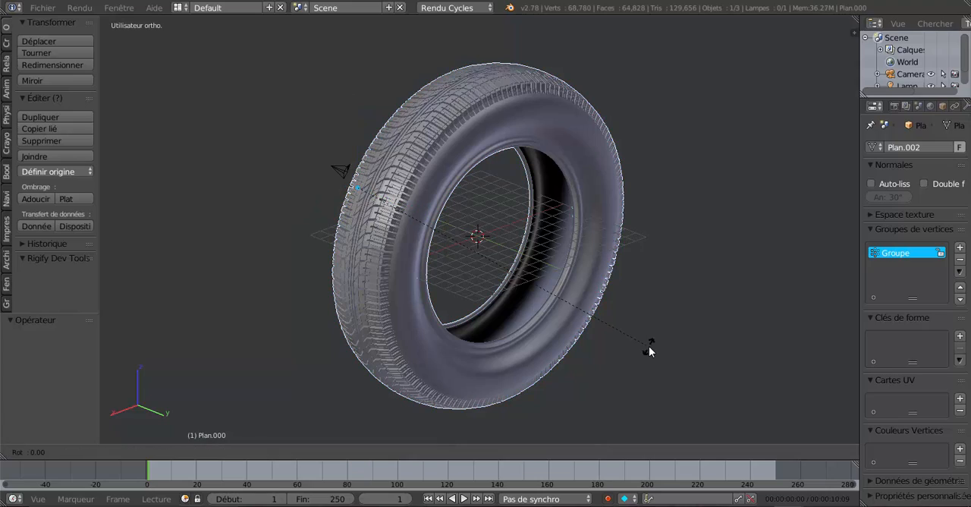
key(y)
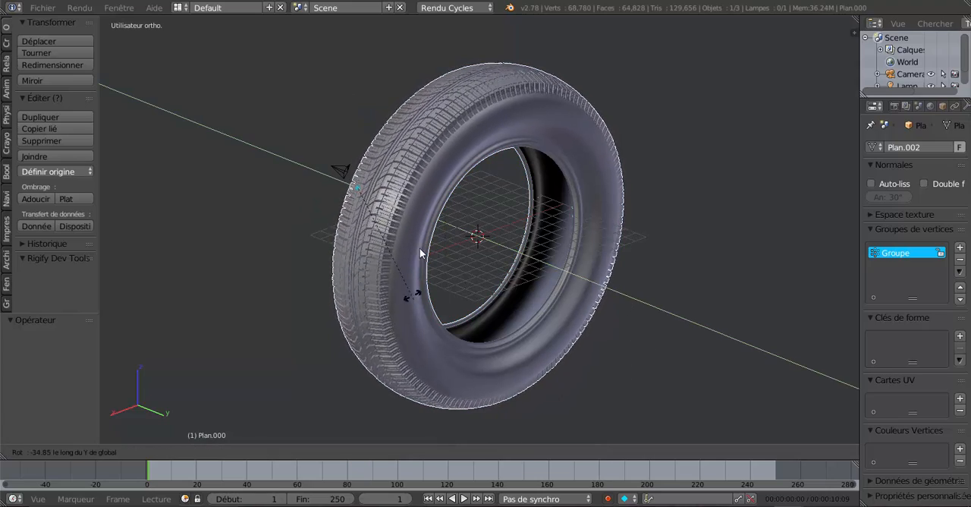
click(526, 156)
scroll(626, 203, down, 3)
middle_drag(625, 203, 588, 262)
scroll(633, 249, up, 3)
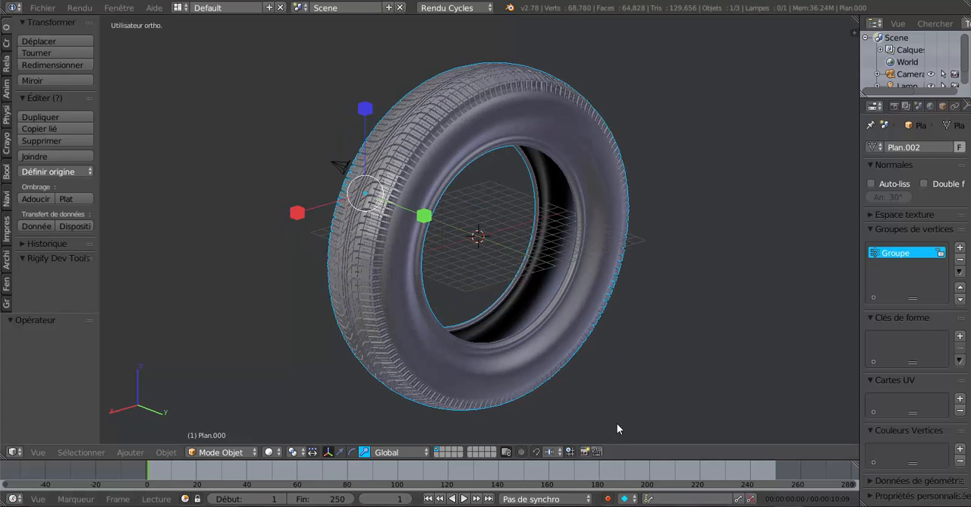
middle_drag(583, 303, 594, 302)
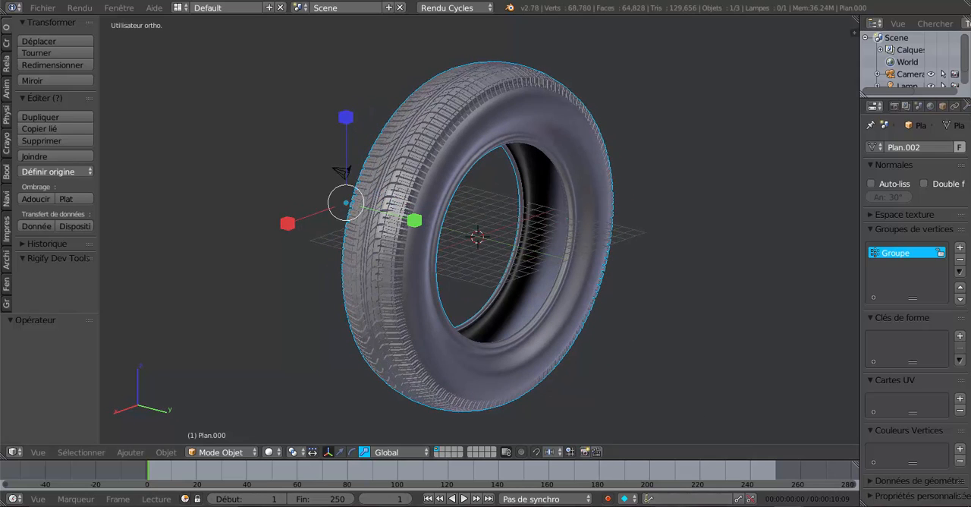
- Switch to the image viewer showing "image ref rainurage de pneu.png" and examine the tread reference pattern at different magnifications
mouse_move(670, 506)
click(676, 482)
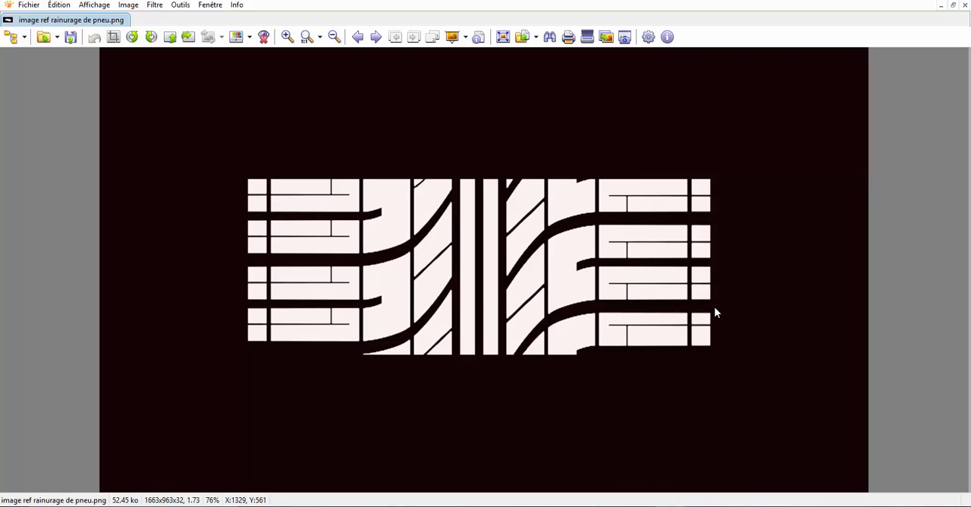
scroll(649, 288, down, 3)
scroll(649, 292, up, 2)
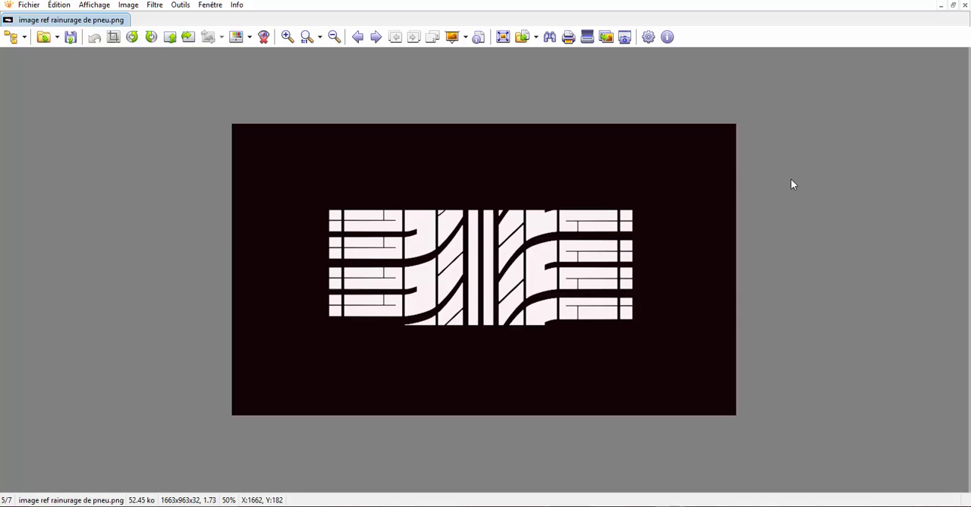
scroll(792, 185, up, 1)
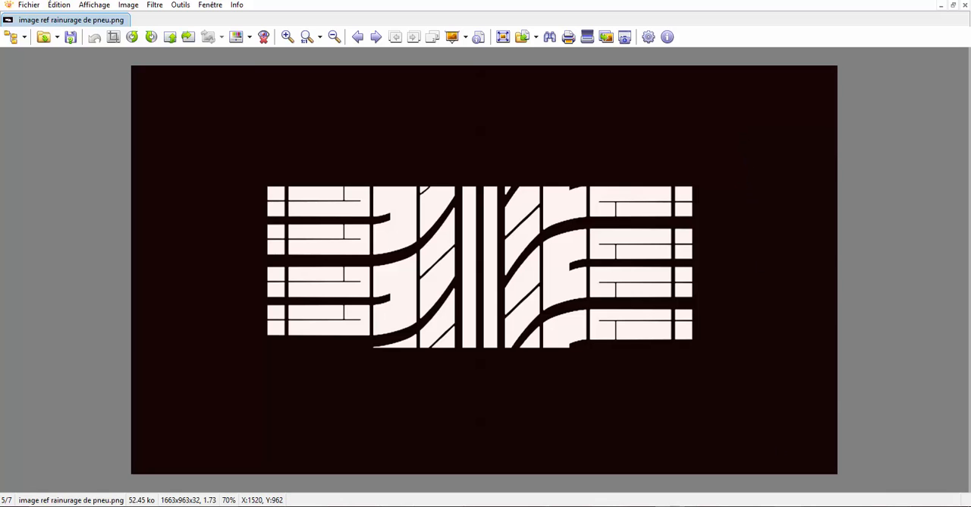
- Return to the Blender window with the complete tyre and examine its tread and sidewall up close from an angle
mouse_move(774, 505)
click(785, 483)
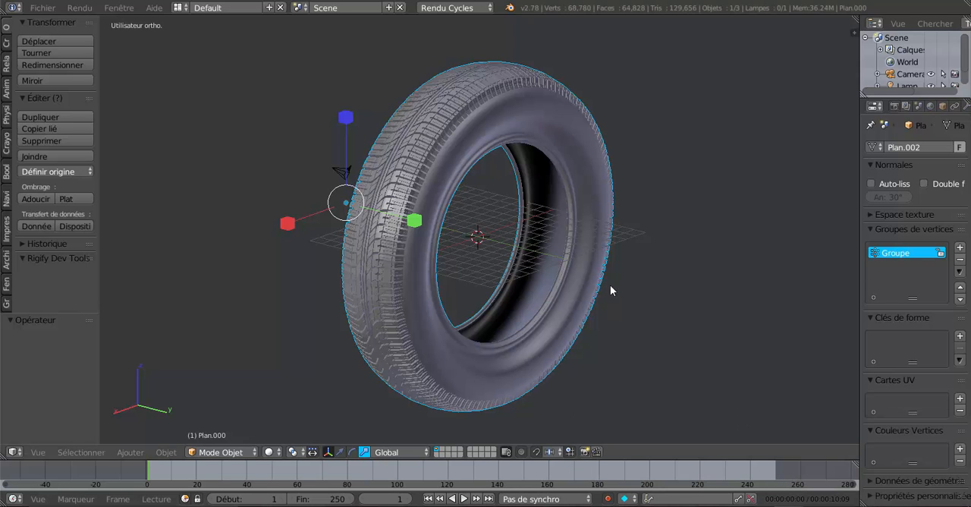
middle_drag(610, 285, 596, 304)
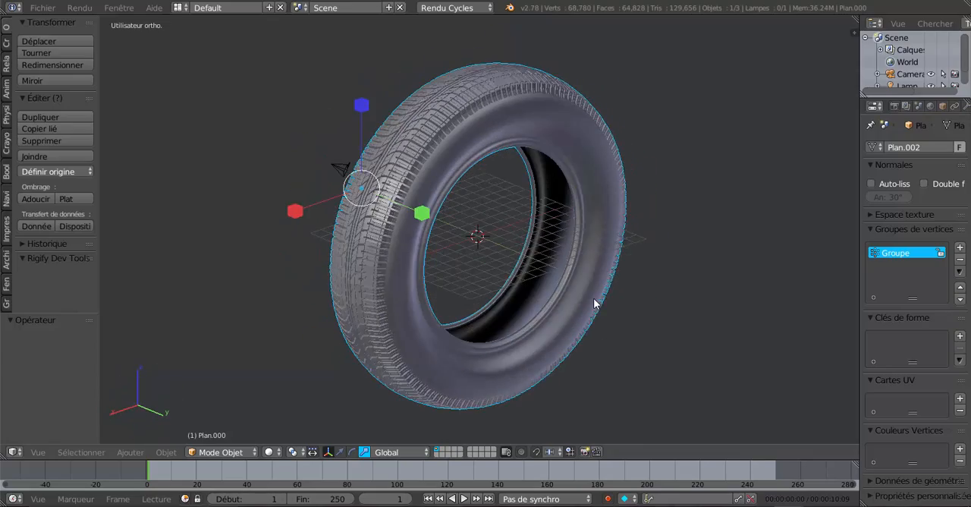
scroll(593, 302, up, 3)
middle_drag(524, 292, 531, 287)
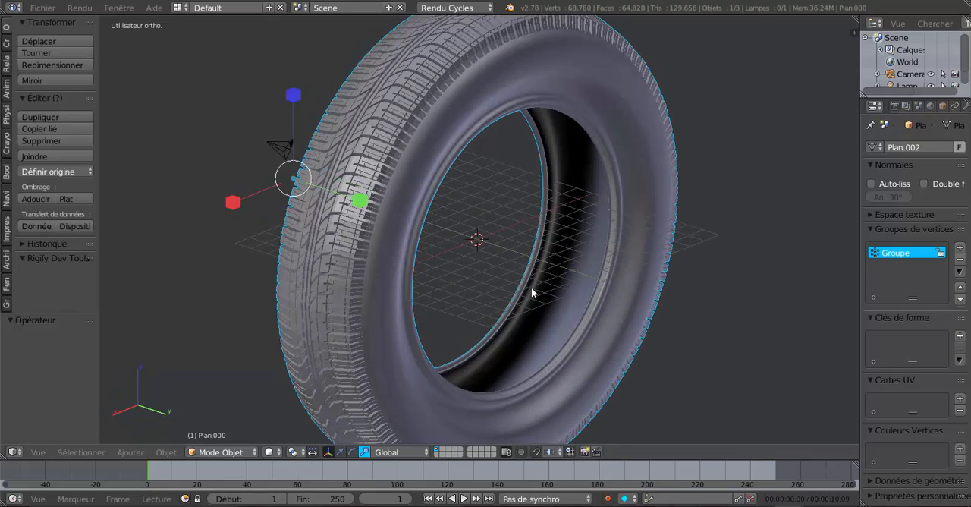